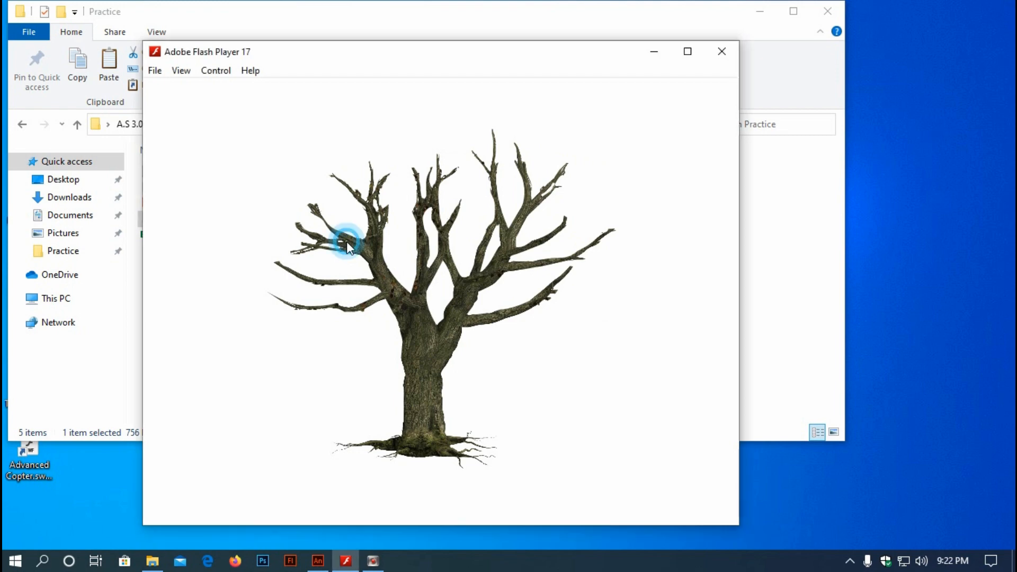
Try out the finished tree movie by growing flowers along the tree's left, right and middle branches.
{"action": "left_click", "coordinate": [373, 234]}
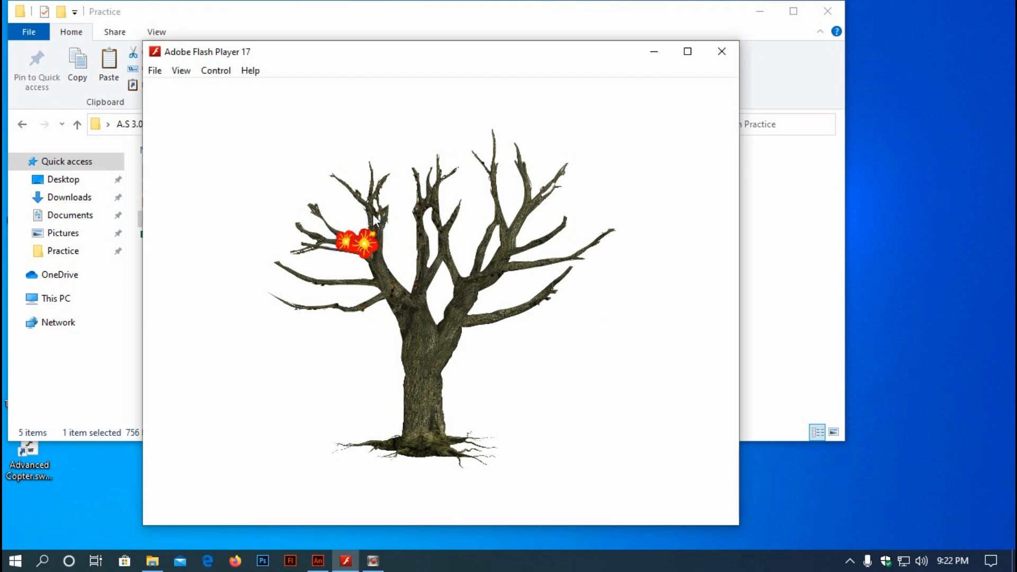
{"action": "left_click", "coordinate": [373, 213]}
{"action": "left_click", "coordinate": [379, 211]}
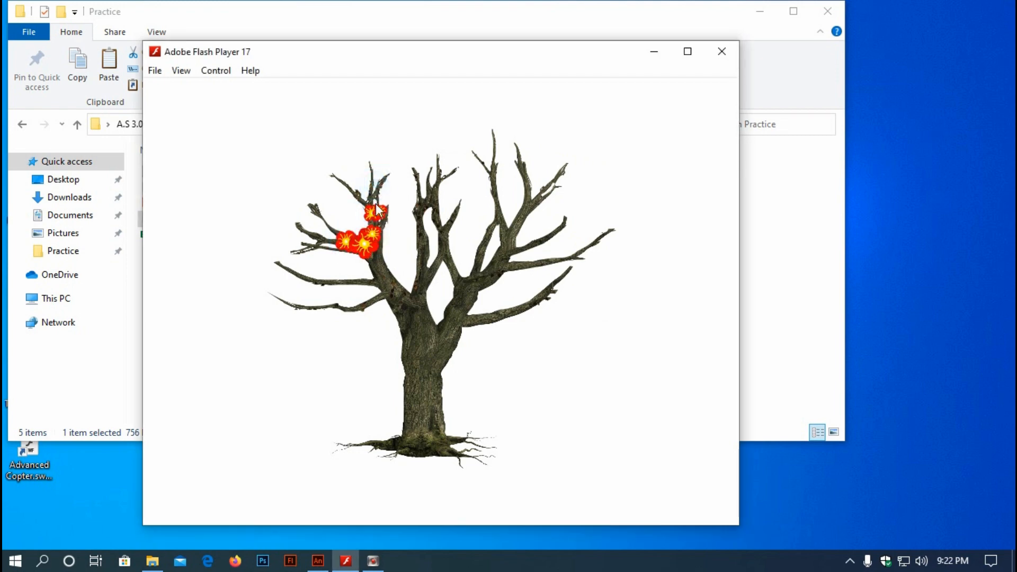
{"action": "left_click", "coordinate": [370, 191]}
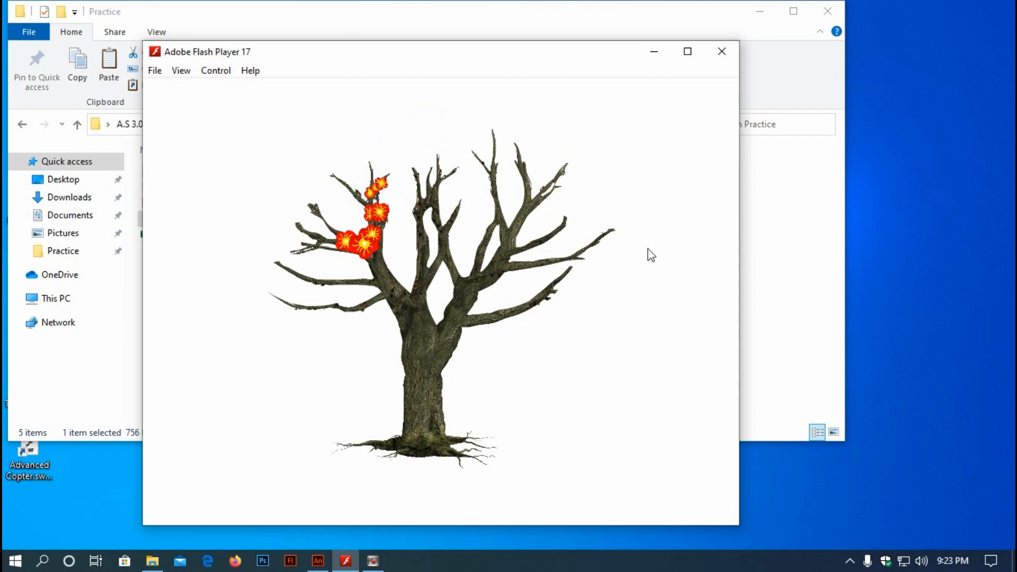
{"action": "left_click", "coordinate": [472, 291]}
{"action": "left_click", "coordinate": [459, 281]}
{"action": "left_click", "coordinate": [471, 278]}
{"action": "left_click", "coordinate": [490, 274]}
{"action": "left_click", "coordinate": [501, 259]}
{"action": "left_click", "coordinate": [505, 239]}
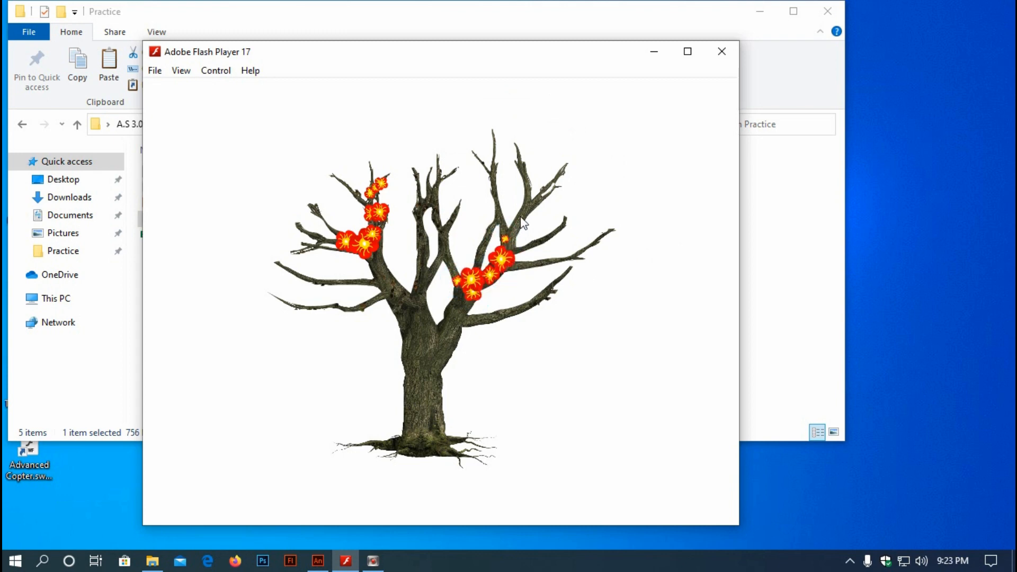
{"action": "left_click", "coordinate": [528, 207]}
{"action": "left_click", "coordinate": [526, 187]}
{"action": "left_click", "coordinate": [496, 212]}
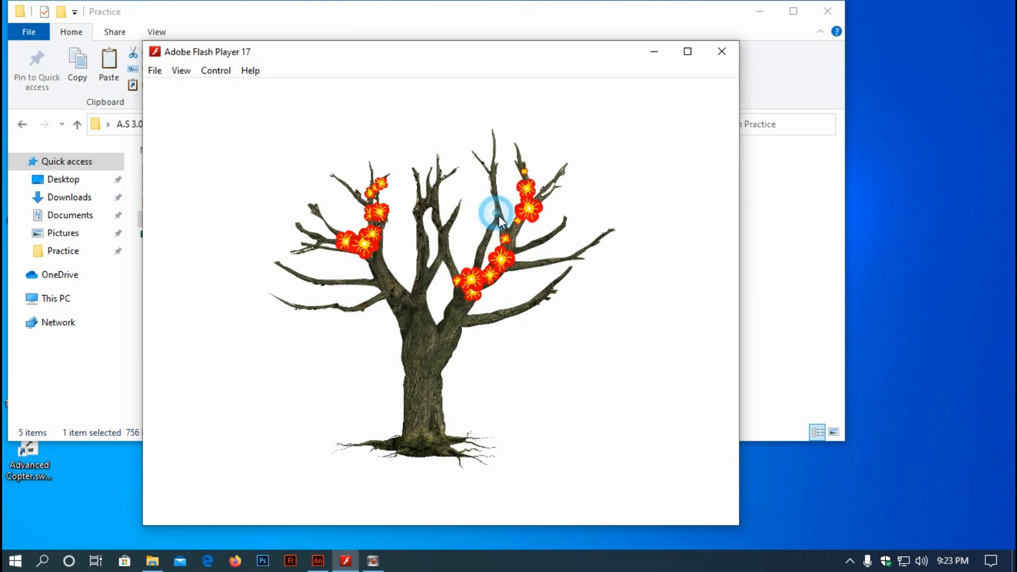
{"action": "left_click", "coordinate": [486, 234]}
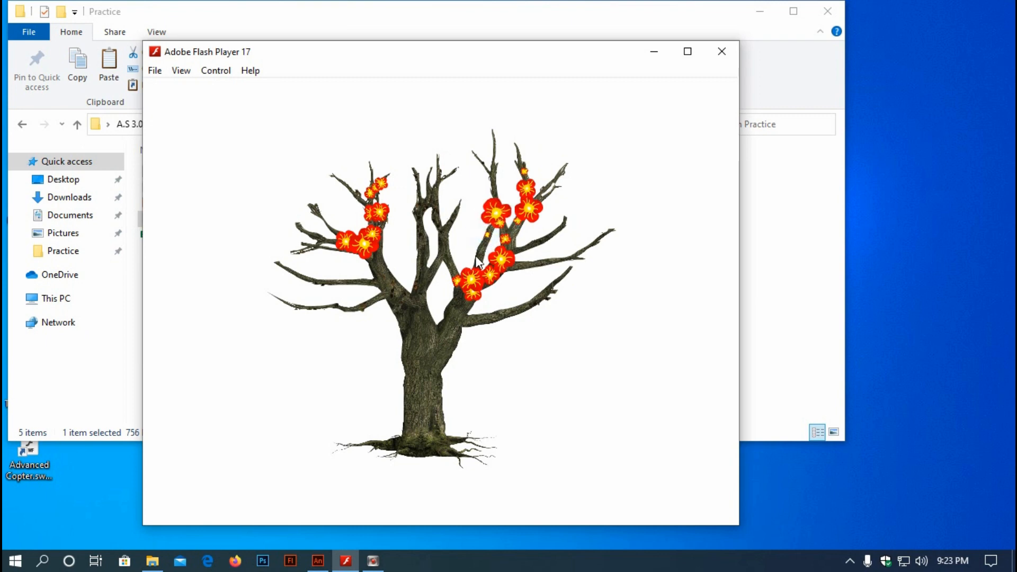
{"action": "left_click", "coordinate": [478, 255]}
{"action": "left_click", "coordinate": [443, 251]}
{"action": "left_click", "coordinate": [423, 266]}
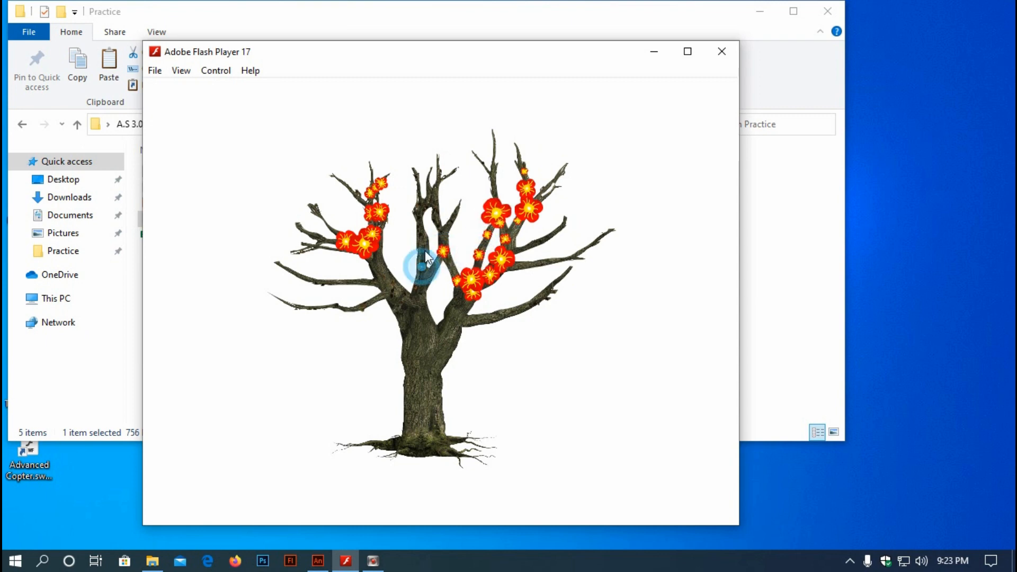
{"action": "left_click", "coordinate": [421, 244]}
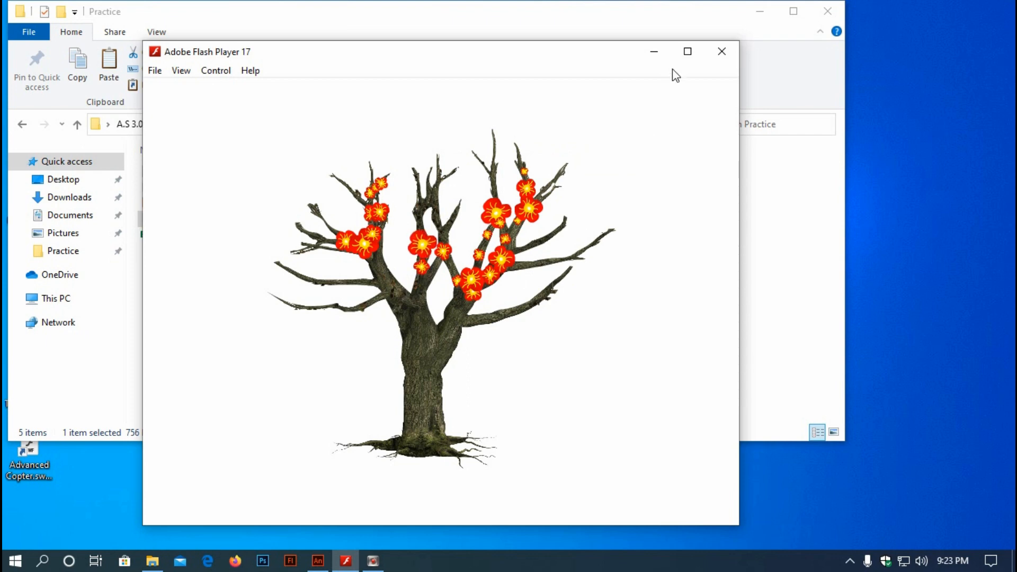
Close the tree movie and the Practice folder, and switch to Adobe Animate.
{"action": "left_click", "coordinate": [721, 52]}
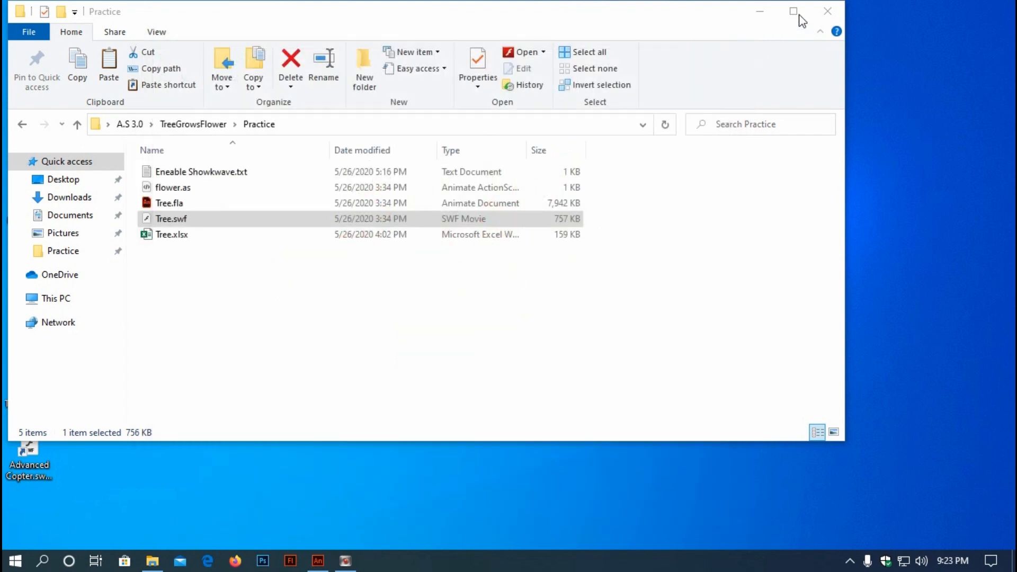
{"action": "left_click", "coordinate": [827, 10]}
{"action": "left_click", "coordinate": [318, 561]}
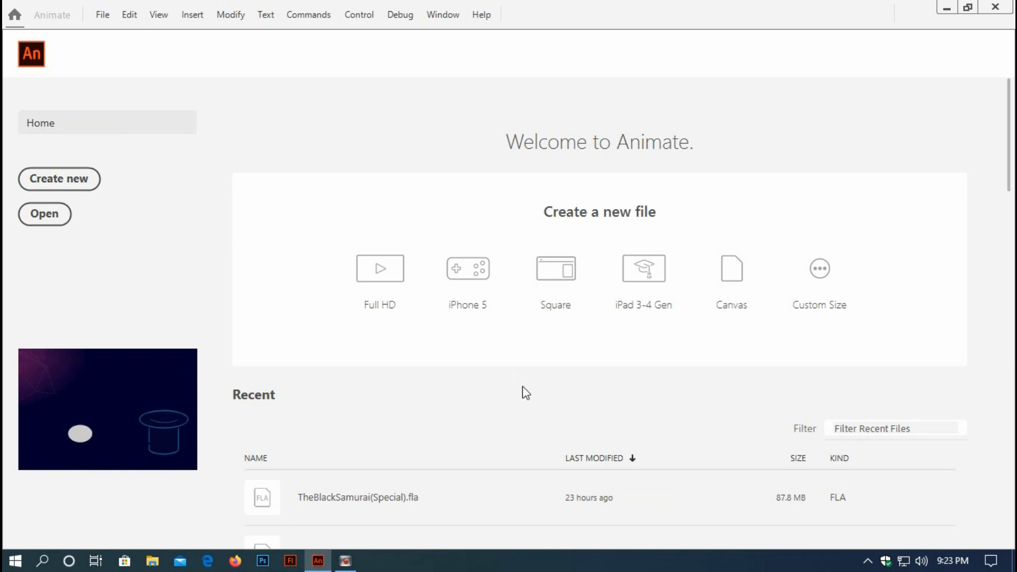
Create a new ActionScript 3.0 document from the Advanced platforms with its preset size.
{"action": "left_click", "coordinate": [68, 179]}
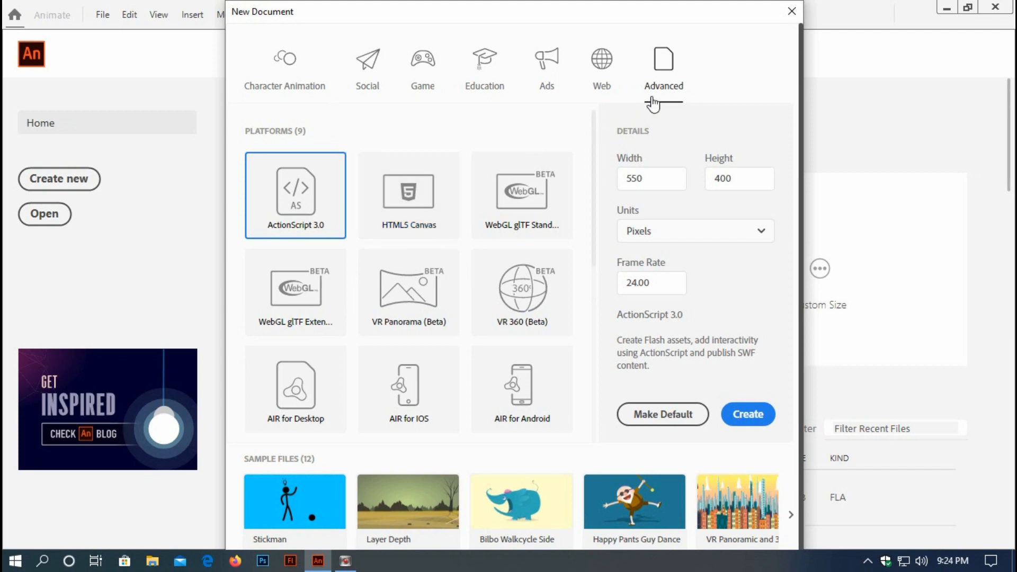
{"action": "left_click", "coordinate": [664, 71]}
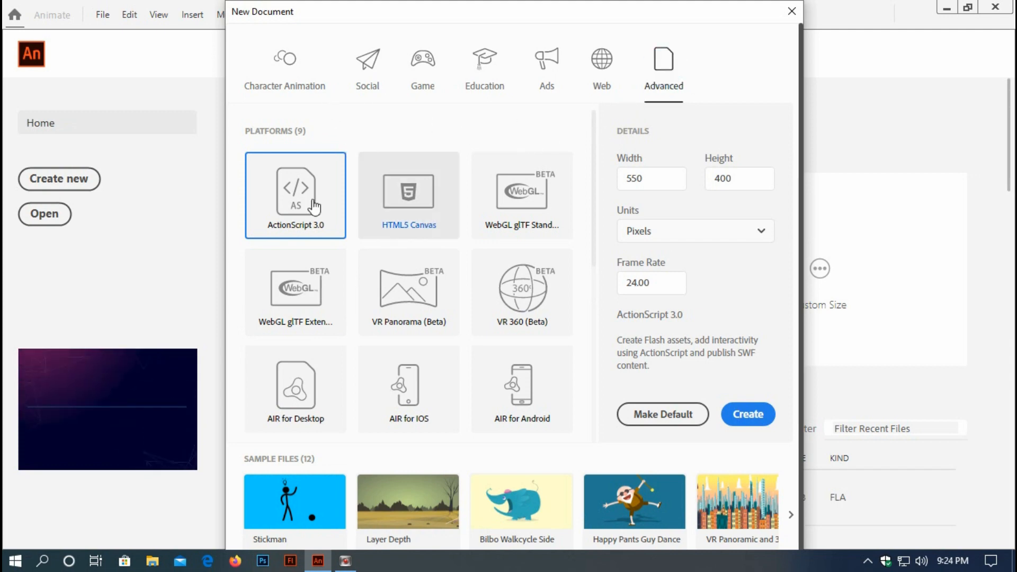
{"action": "left_click", "coordinate": [286, 208]}
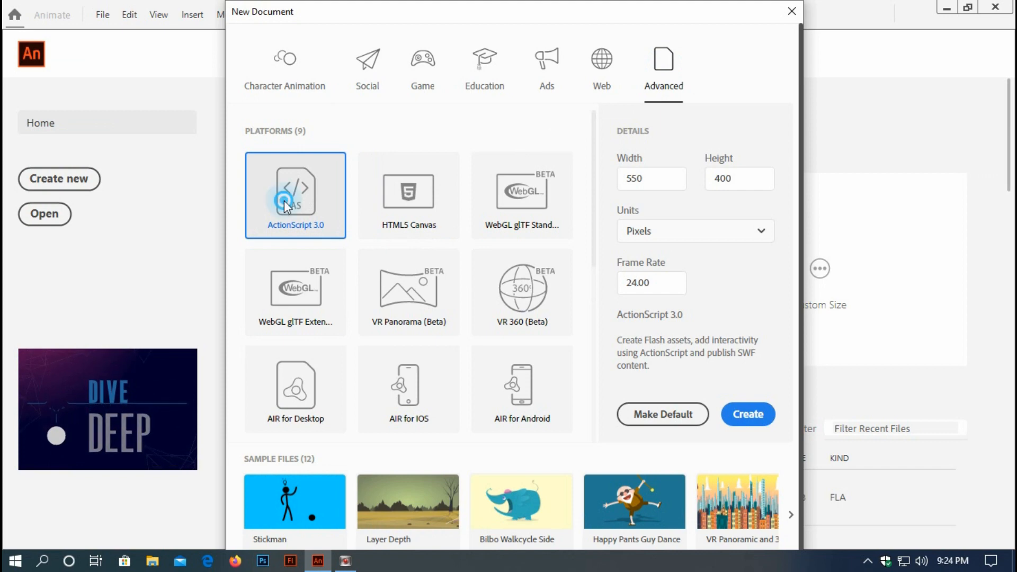
{"action": "left_click", "coordinate": [748, 415]}
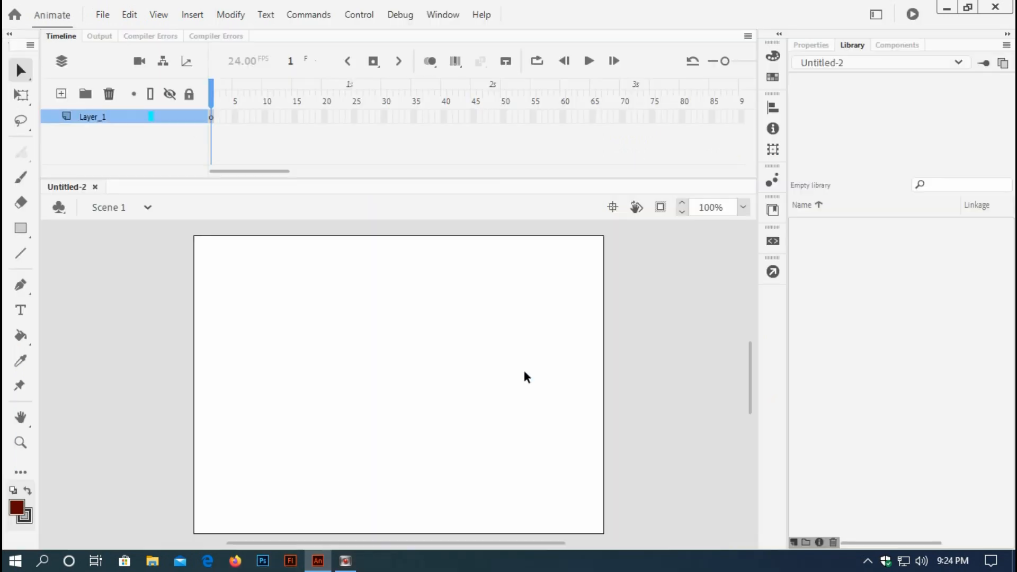
Set the document's stage size to 800 pixels wide and 600 pixels high.
{"action": "left_click", "coordinate": [810, 45]}
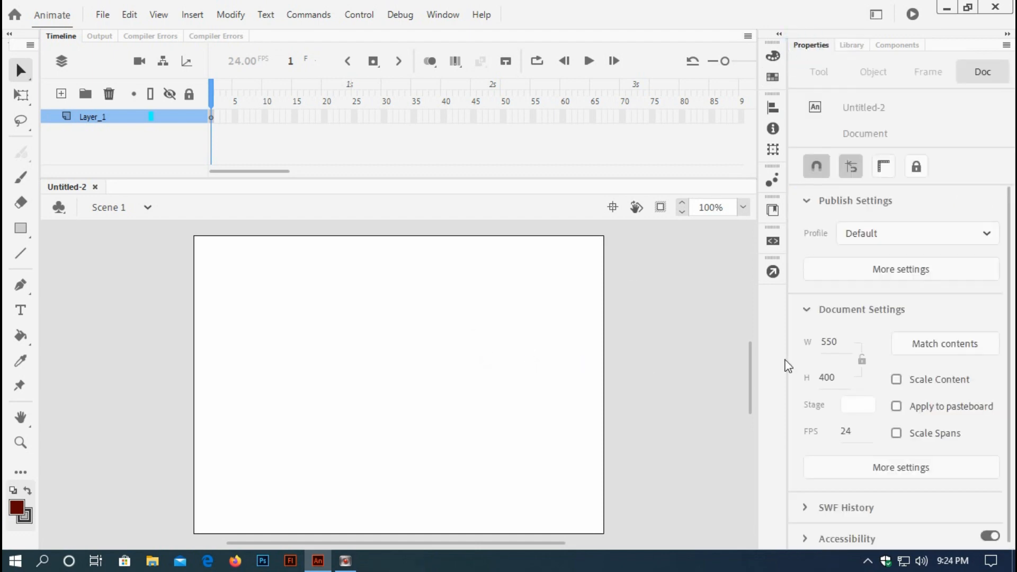
{"action": "left_click", "coordinate": [828, 342]}
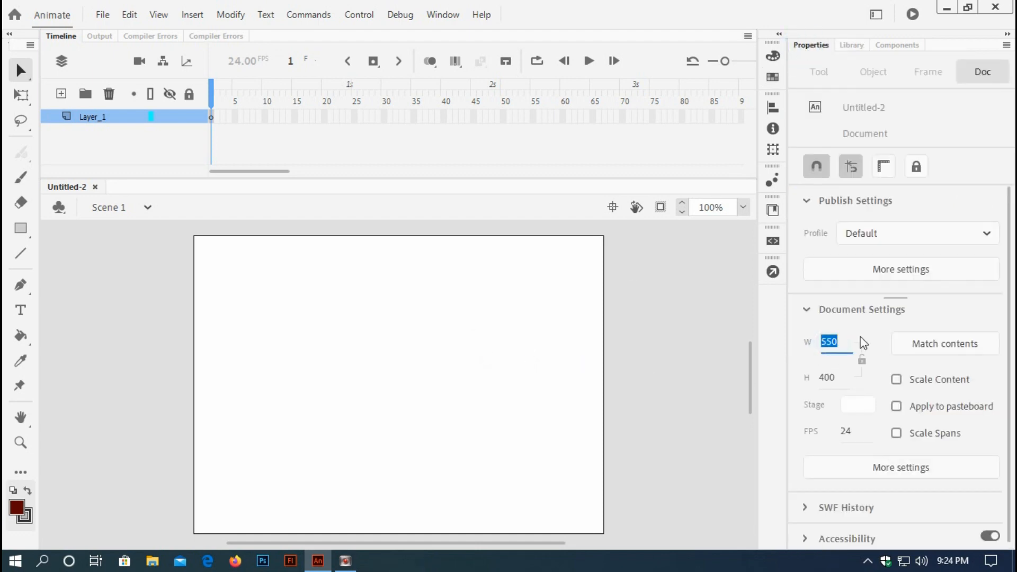
{"action": "type", "text": "800"}
{"action": "left_click", "coordinate": [827, 376]}
{"action": "type", "text": "6"}
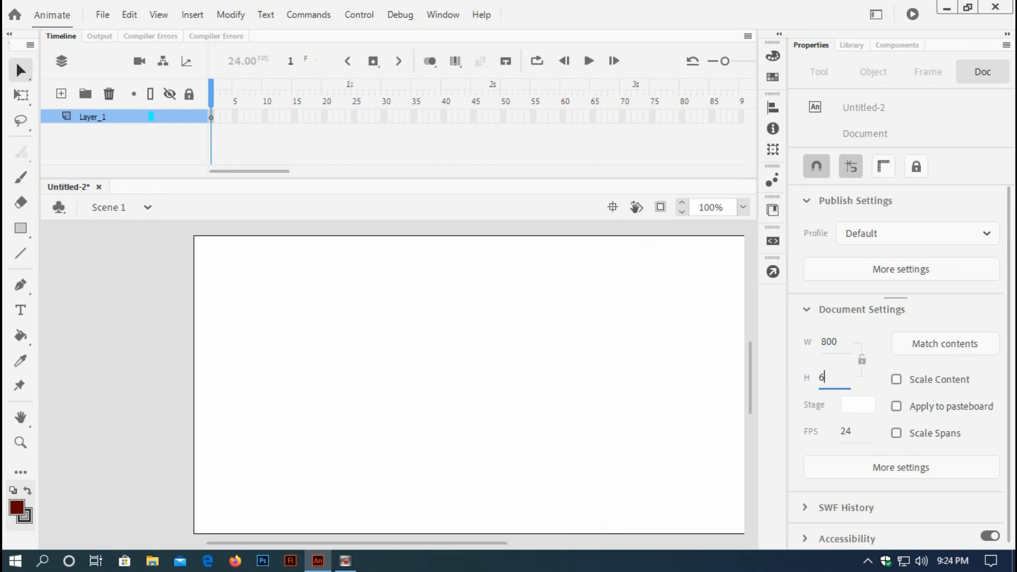
{"action": "type", "text": "00"}
Set the document's frame rate to 35 FPS.
{"action": "left_click", "coordinate": [864, 425]}
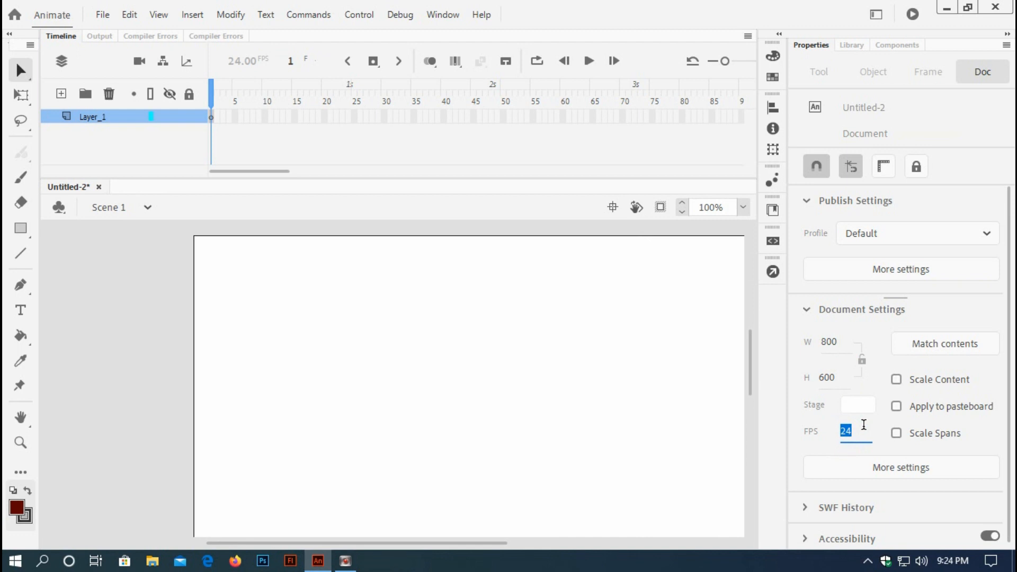
{"action": "type", "text": "35"}
{"action": "left_click", "coordinate": [598, 379]}
{"action": "left_click_drag", "start_coordinate": [433, 544], "coordinate": [464, 544]}
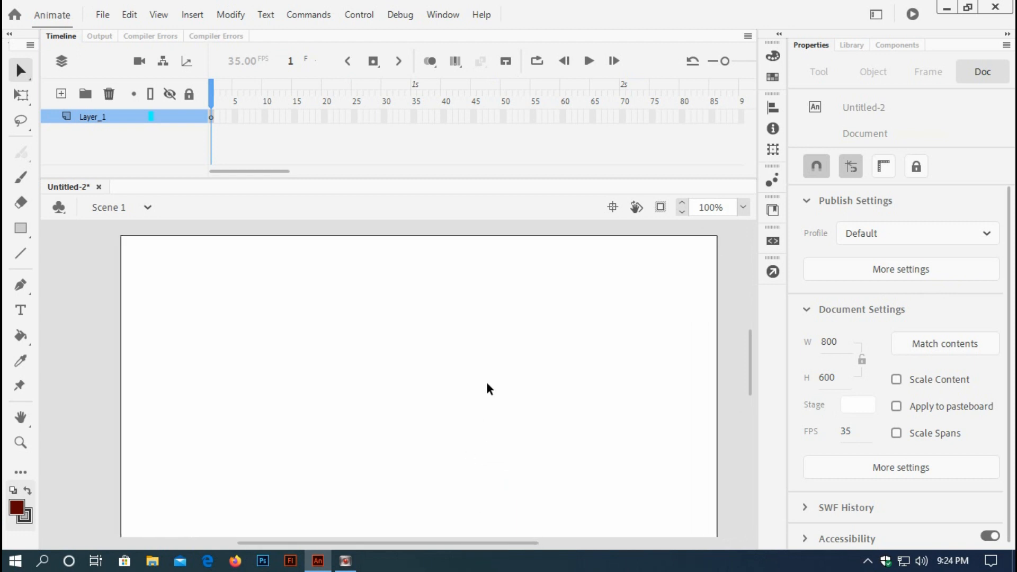
{"action": "left_click", "coordinate": [484, 365]}
{"action": "left_click", "coordinate": [320, 329]}
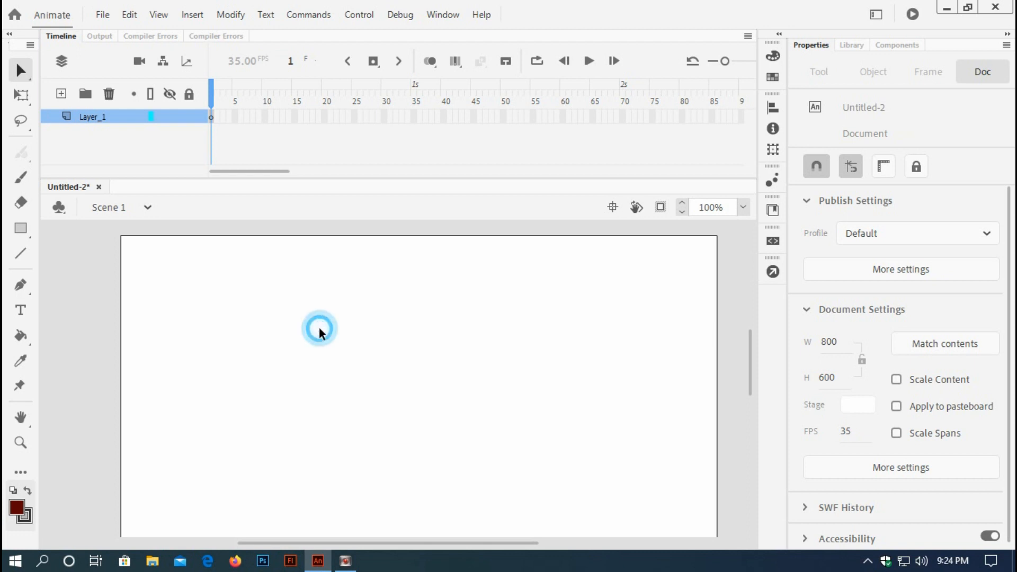
Import flower.png and Tree.png from the TreeGrowsFlower folder inside A.S 3.0 on the desktop into the library.
{"action": "left_click", "coordinate": [101, 14]}
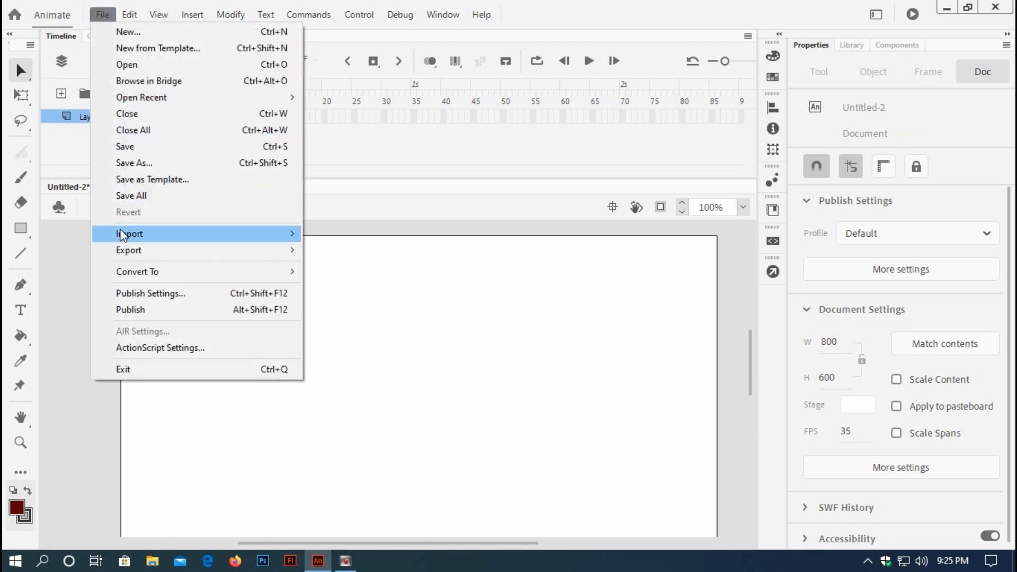
{"action": "mouse_move", "coordinate": [123, 235]}
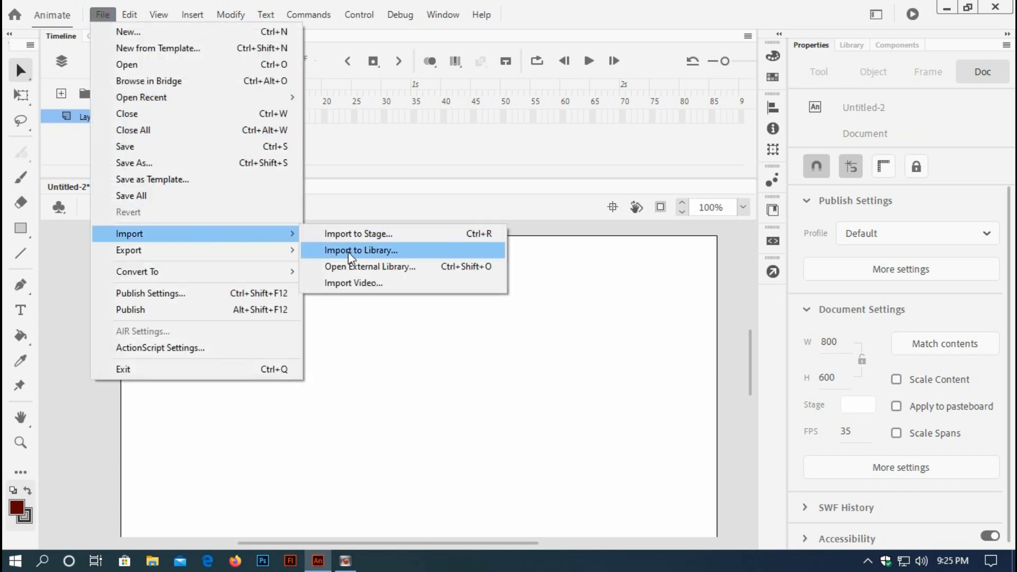
{"action": "left_click", "coordinate": [348, 252]}
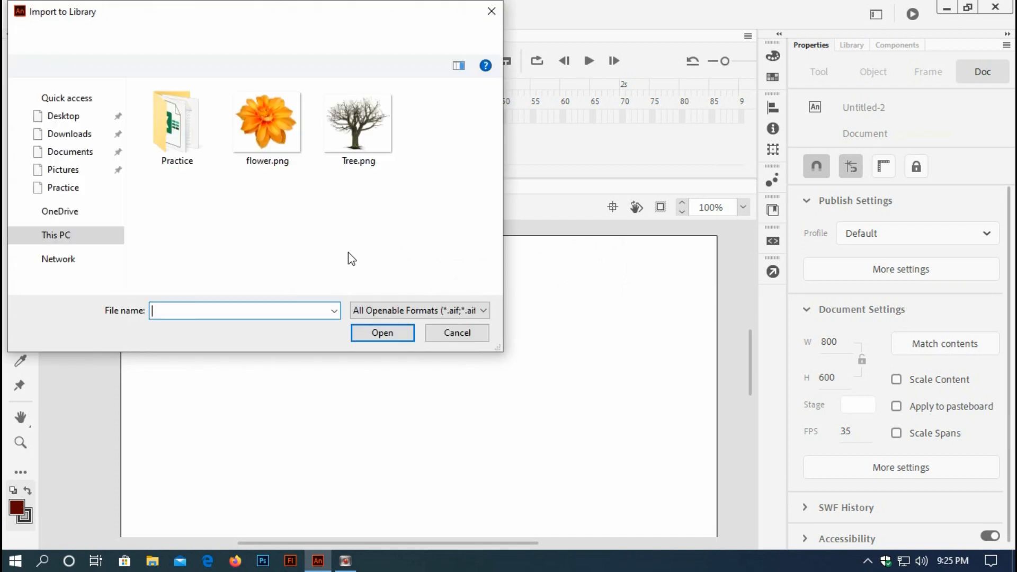
{"action": "left_click", "coordinate": [68, 115]}
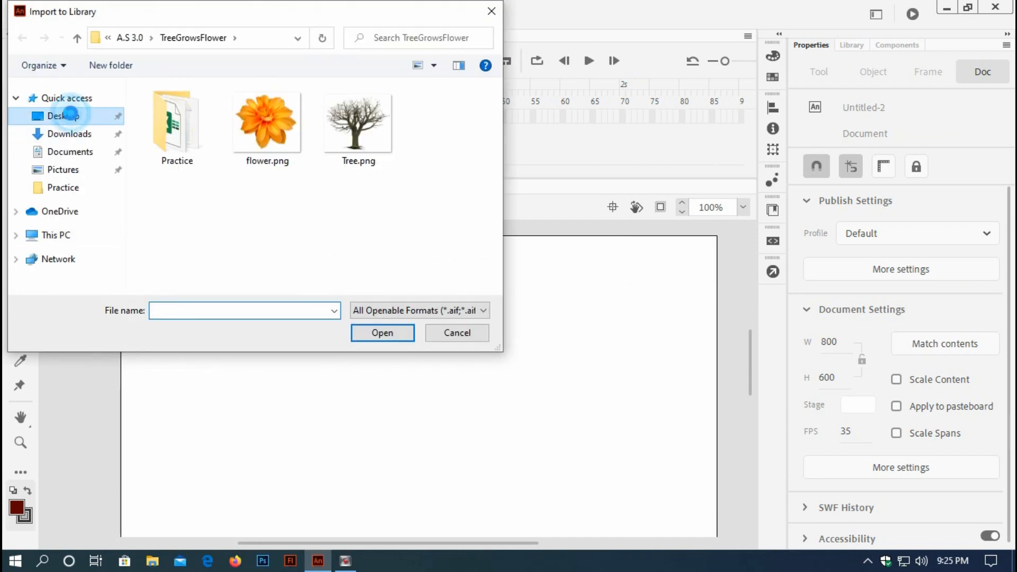
{"action": "left_click", "coordinate": [160, 111]}
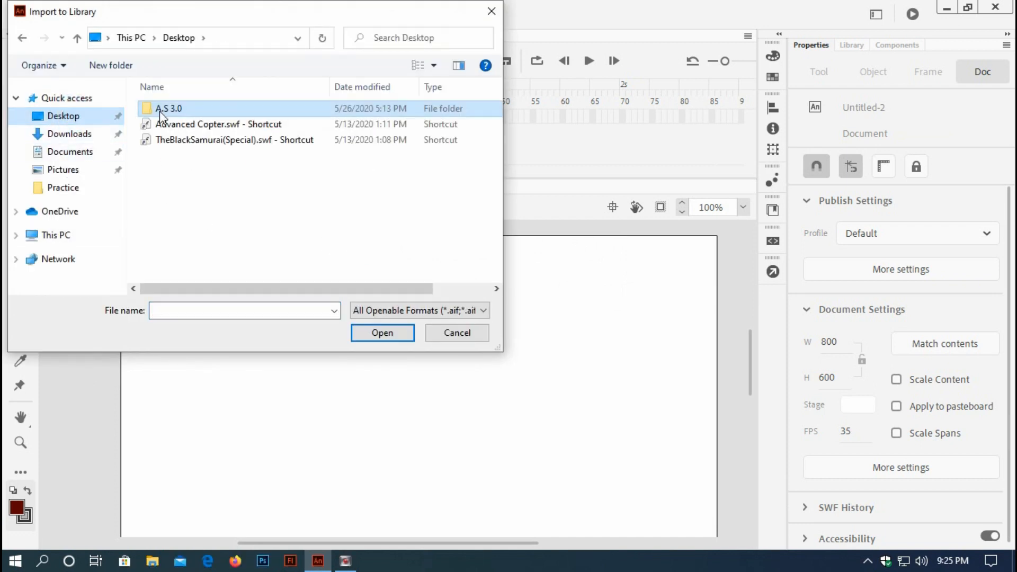
{"action": "double_click", "coordinate": [168, 109]}
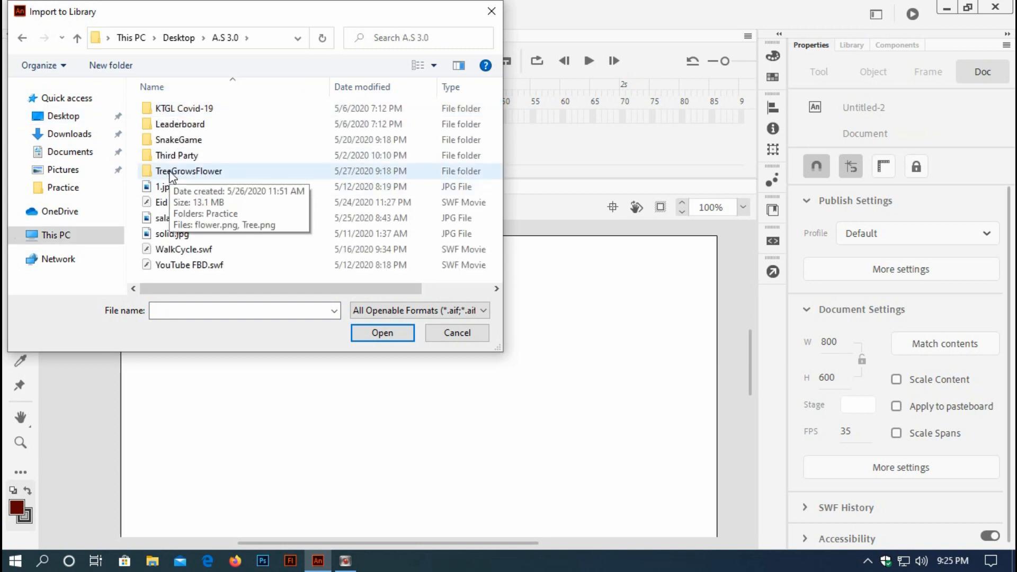
{"action": "double_click", "coordinate": [170, 171]}
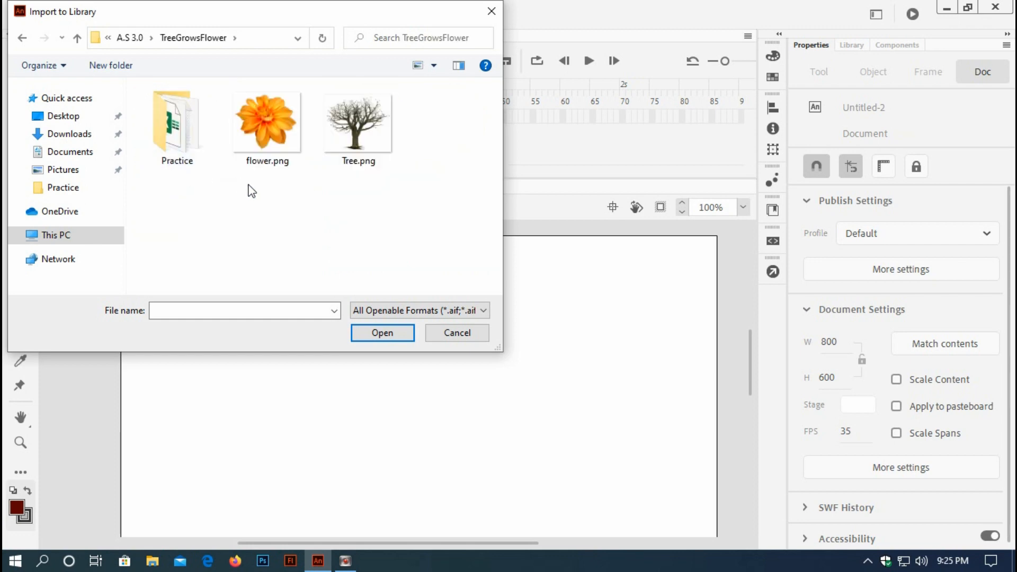
{"action": "left_click_drag", "start_coordinate": [414, 204], "coordinate": [264, 83]}
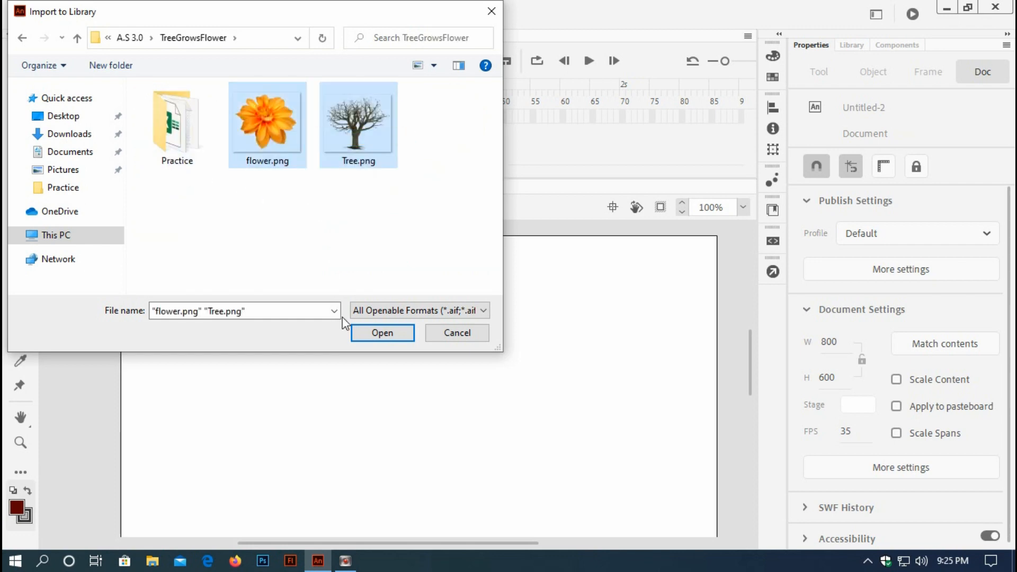
{"action": "left_click", "coordinate": [381, 333]}
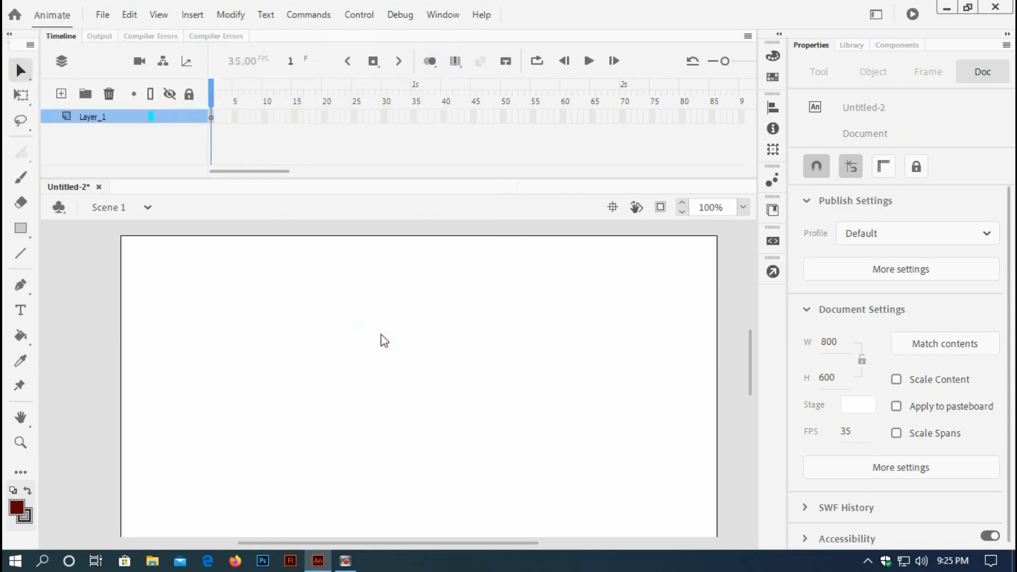
Preview the two imported images in the library and place Tree.png on the stage.
{"action": "left_click", "coordinate": [825, 231]}
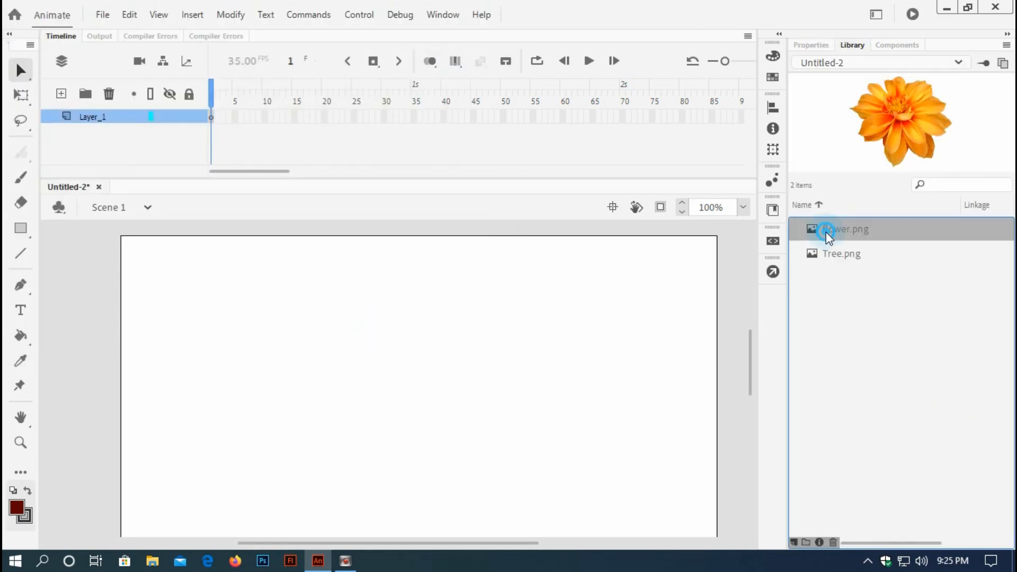
{"action": "left_click", "coordinate": [824, 255]}
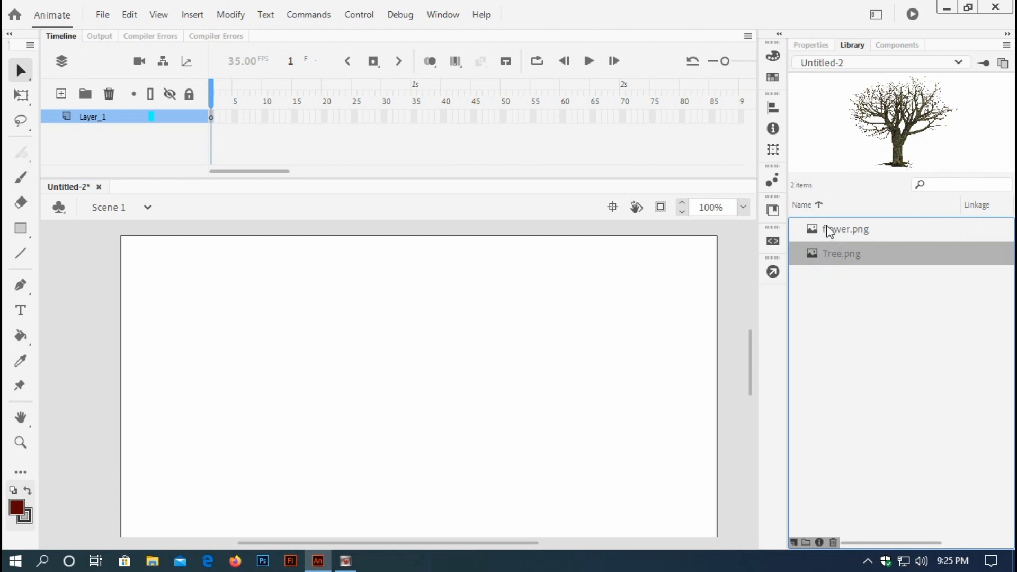
{"action": "left_click", "coordinate": [812, 229]}
{"action": "left_click", "coordinate": [825, 256]}
{"action": "left_click", "coordinate": [828, 228]}
{"action": "left_click", "coordinate": [830, 257]}
{"action": "left_click_drag", "start_coordinate": [818, 250], "coordinate": [408, 350]}
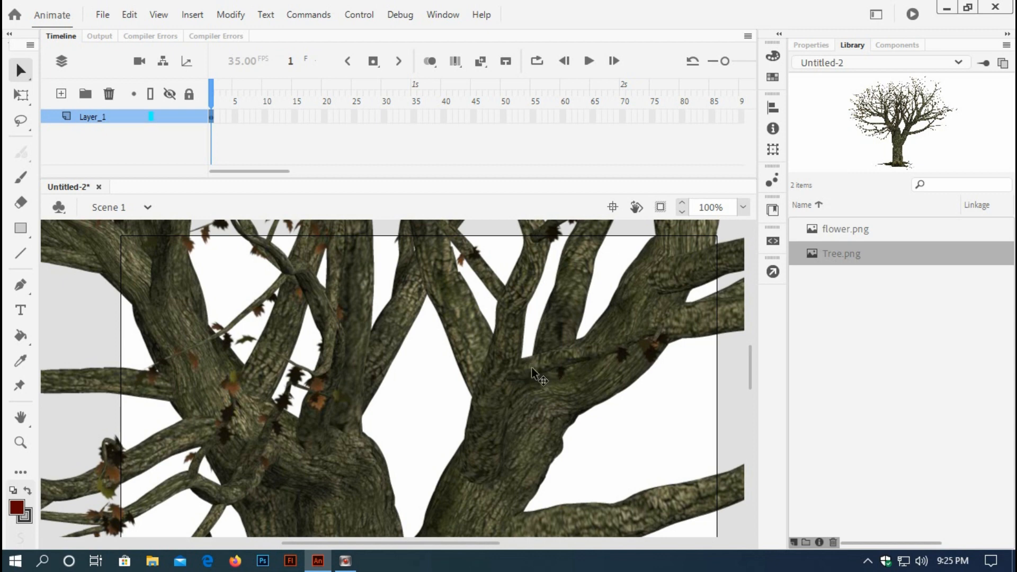
Scale the tree image down proportionally with Free Transform until its width fits within the stage.
{"action": "left_click", "coordinate": [739, 208]}
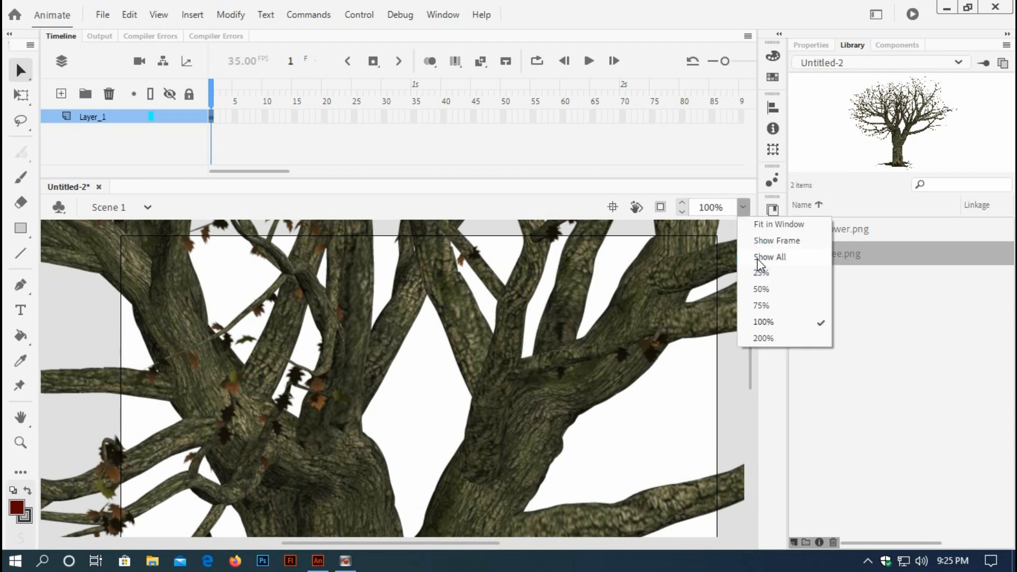
{"action": "left_click", "coordinate": [759, 258]}
{"action": "left_click", "coordinate": [415, 321]}
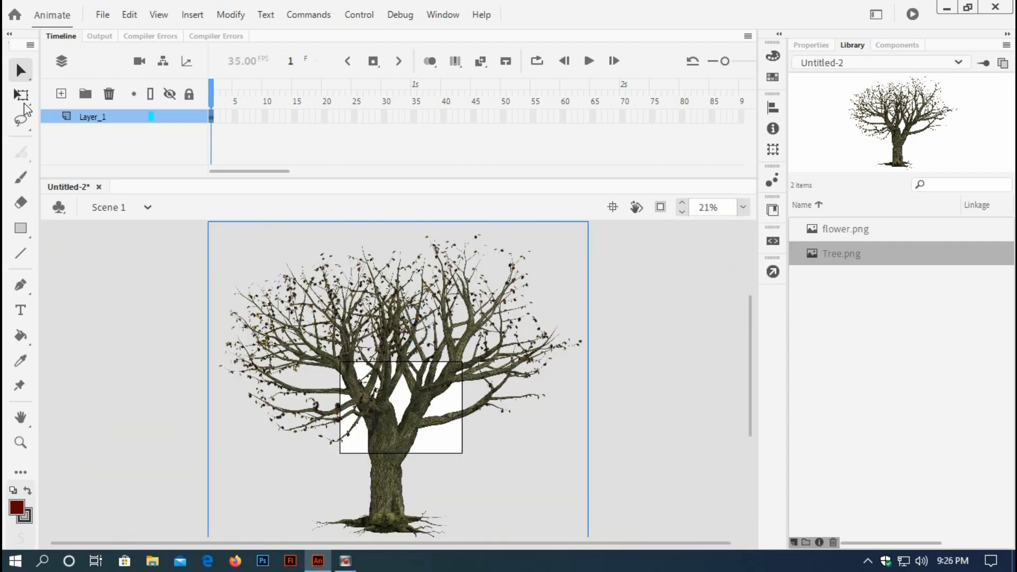
{"action": "left_click", "coordinate": [30, 99]}
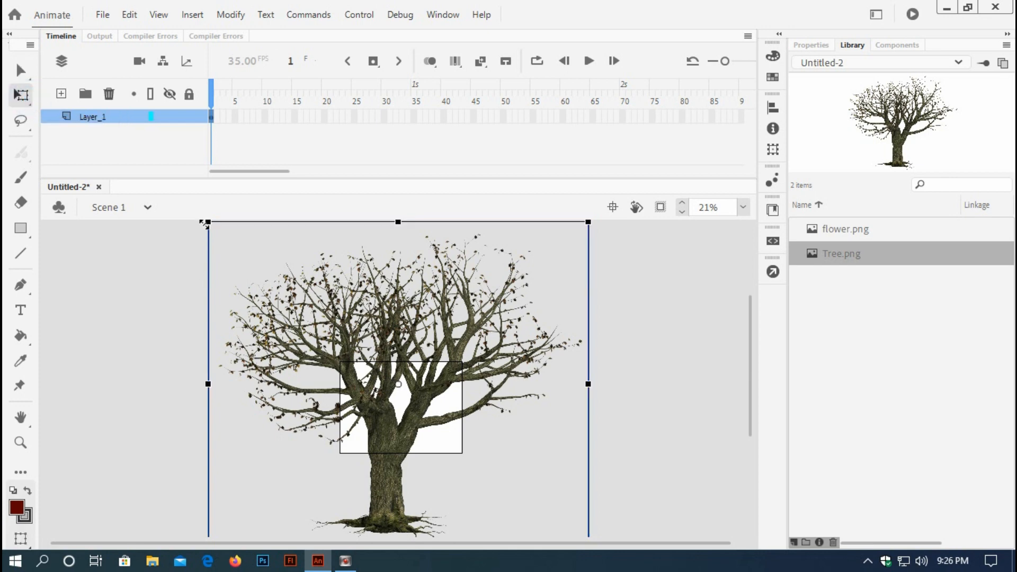
{"action": "scroll", "coordinate": [207, 259], "scroll_direction": "up", "scroll_amount": 3}
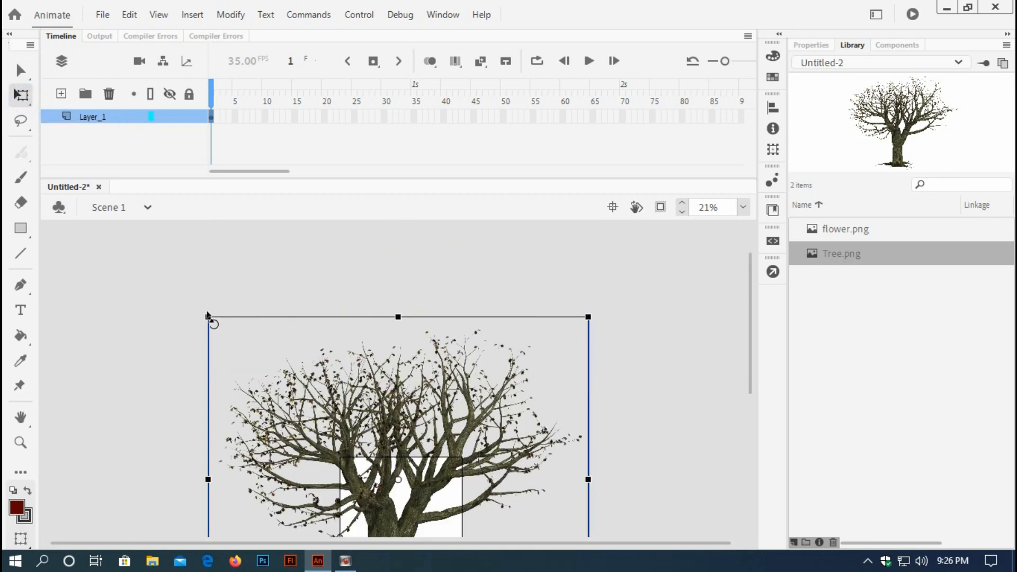
{"action": "left_click_drag", "start_coordinate": [207, 316], "coordinate": [265, 382]}
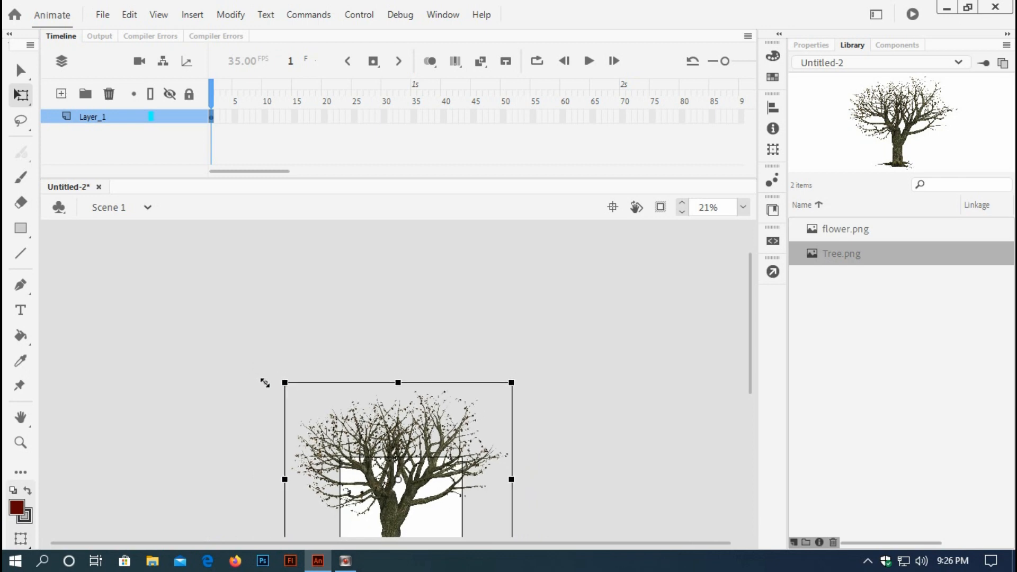
{"action": "left_click_drag", "start_coordinate": [266, 382], "coordinate": [323, 440]}
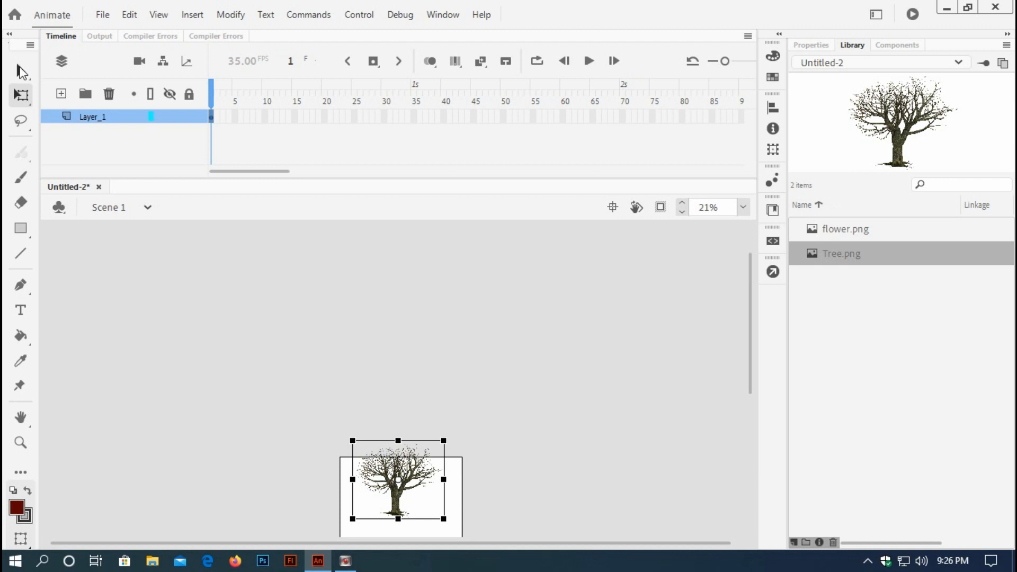
Align the tree image to the vertical and horizontal center of the stage.
{"action": "left_click", "coordinate": [20, 71]}
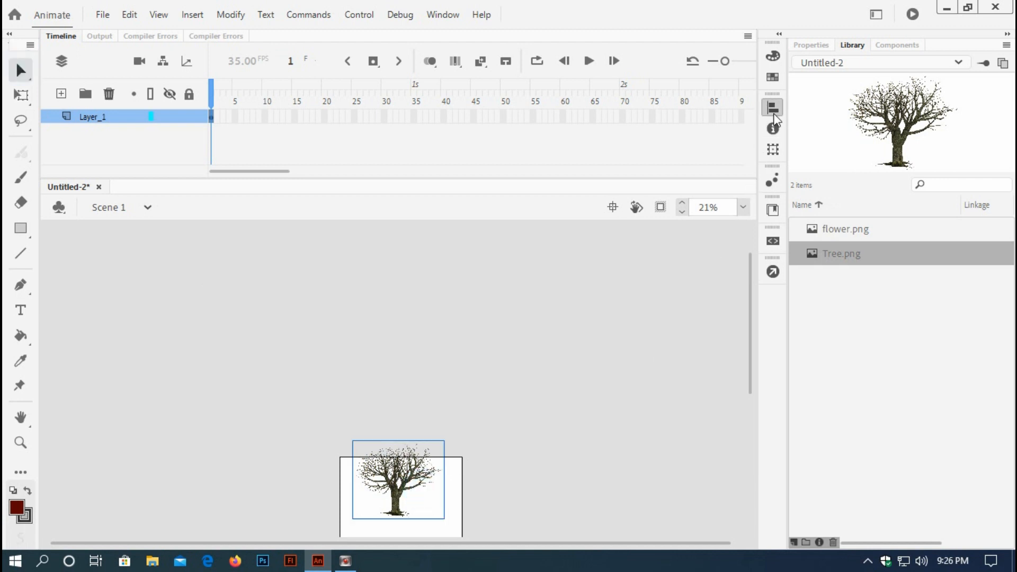
{"action": "left_click", "coordinate": [772, 108]}
{"action": "left_click", "coordinate": [721, 135]}
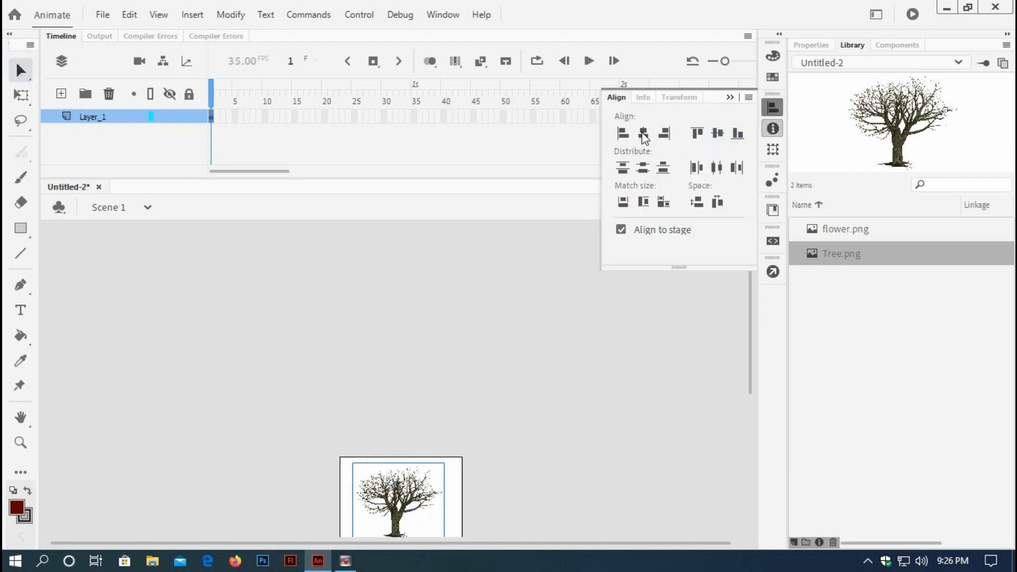
{"action": "left_click", "coordinate": [643, 136]}
{"action": "left_click", "coordinate": [729, 98]}
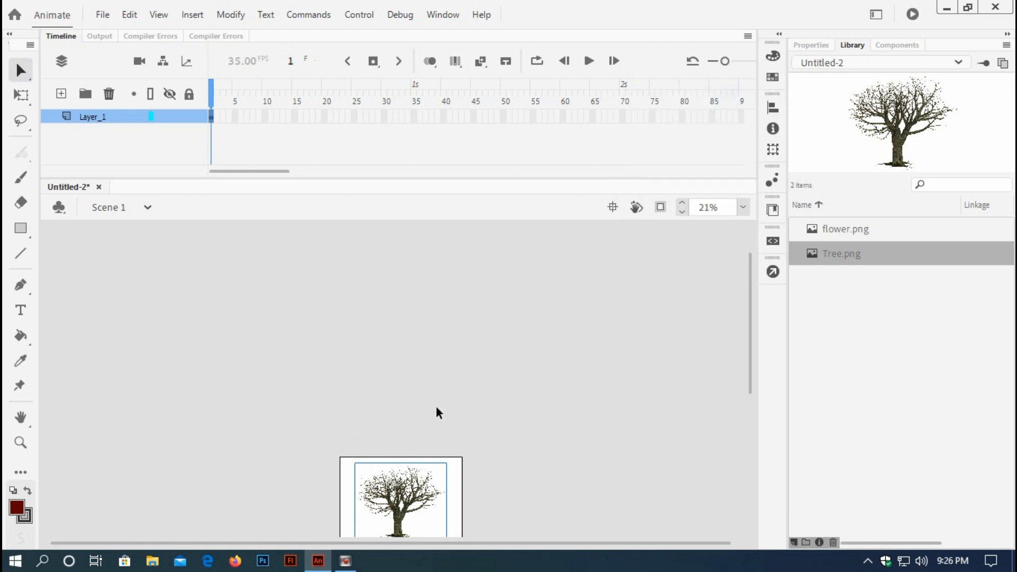
Break apart the tree bitmap into an editable shape and deselect it.
{"action": "scroll", "coordinate": [436, 407], "scroll_direction": "down", "scroll_amount": 2}
{"action": "scroll", "coordinate": [187, 437], "scroll_direction": "up", "scroll_amount": 1}
{"action": "left_click", "coordinate": [20, 442]}
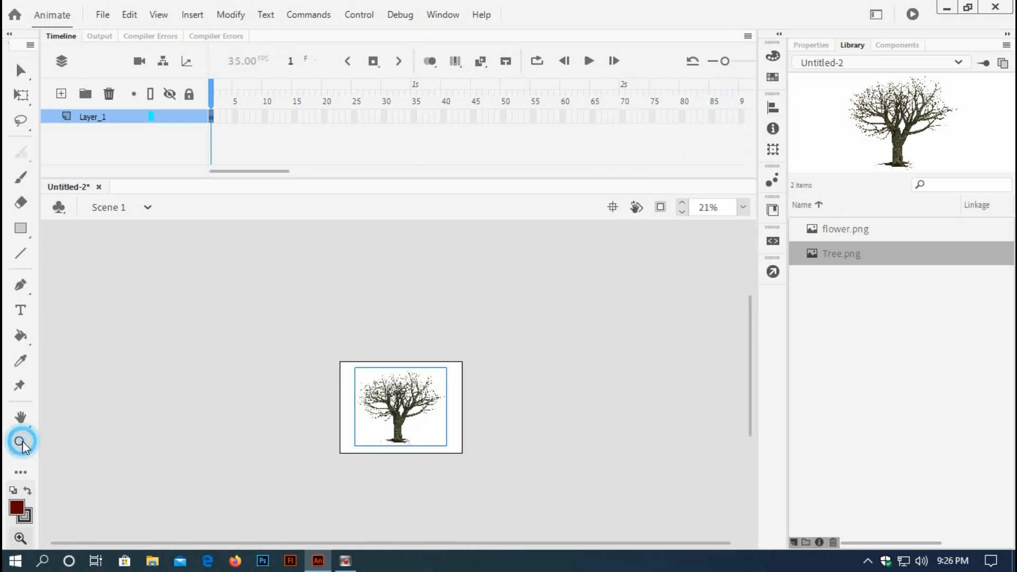
{"action": "left_click", "coordinate": [423, 411]}
{"action": "left_click", "coordinate": [377, 366]}
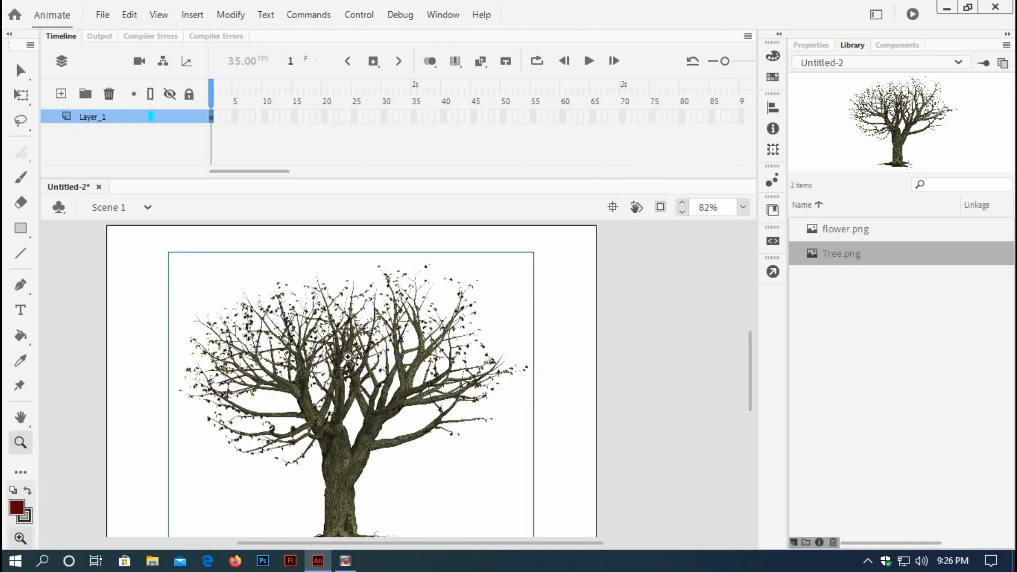
{"action": "right_click", "coordinate": [348, 358]}
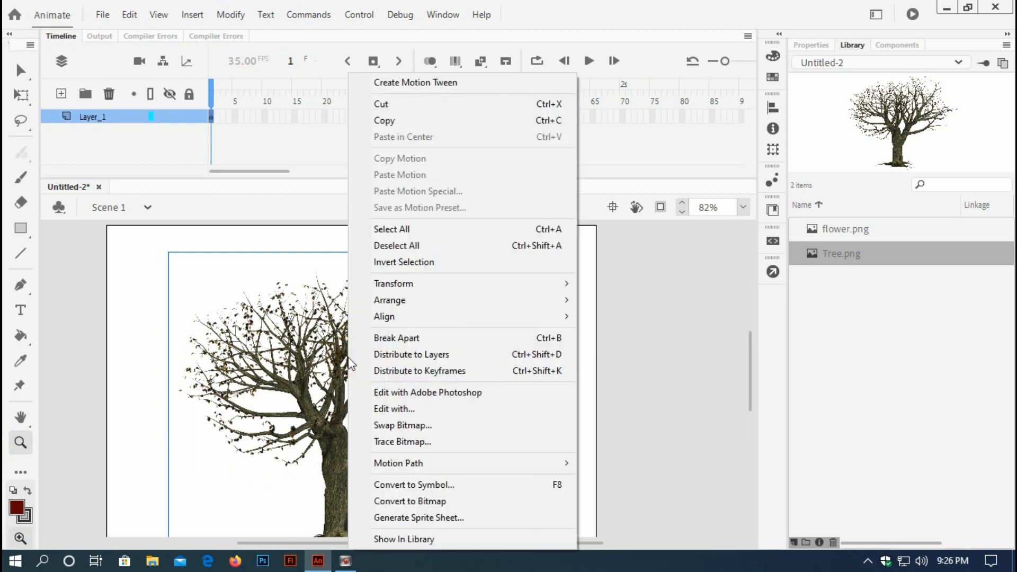
{"action": "left_click", "coordinate": [394, 338]}
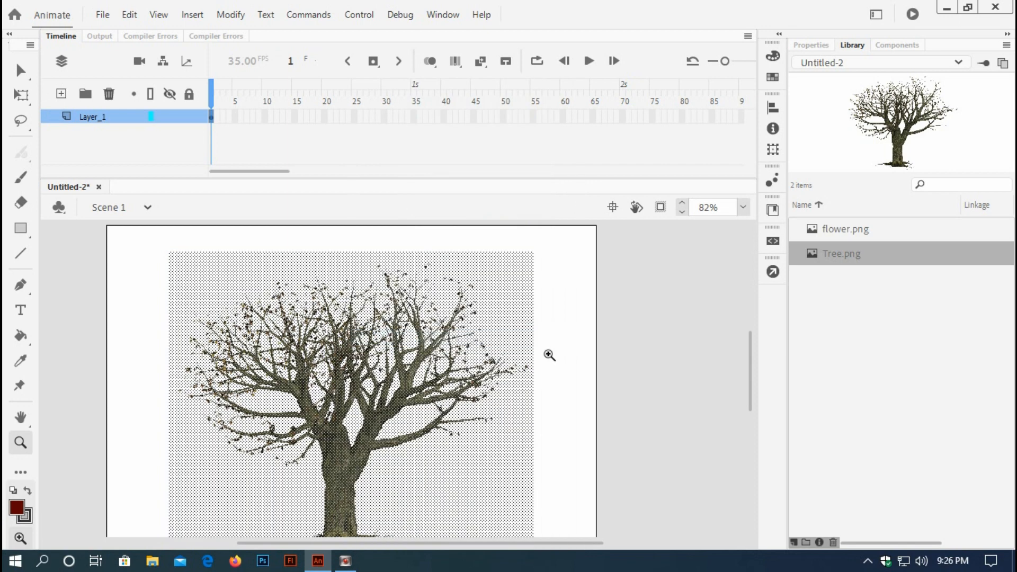
{"action": "key", "text": "v"}
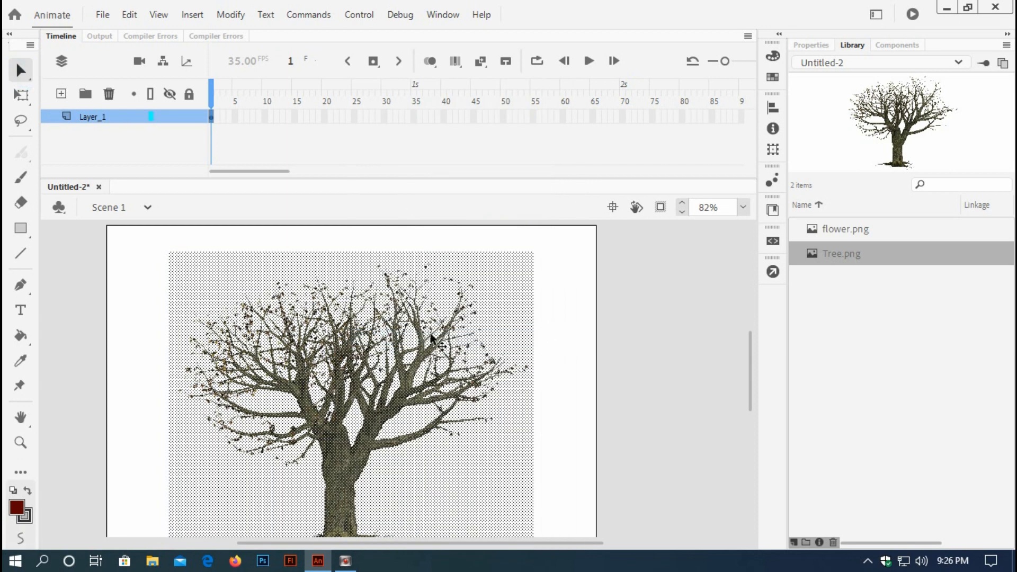
{"action": "left_click", "coordinate": [548, 318]}
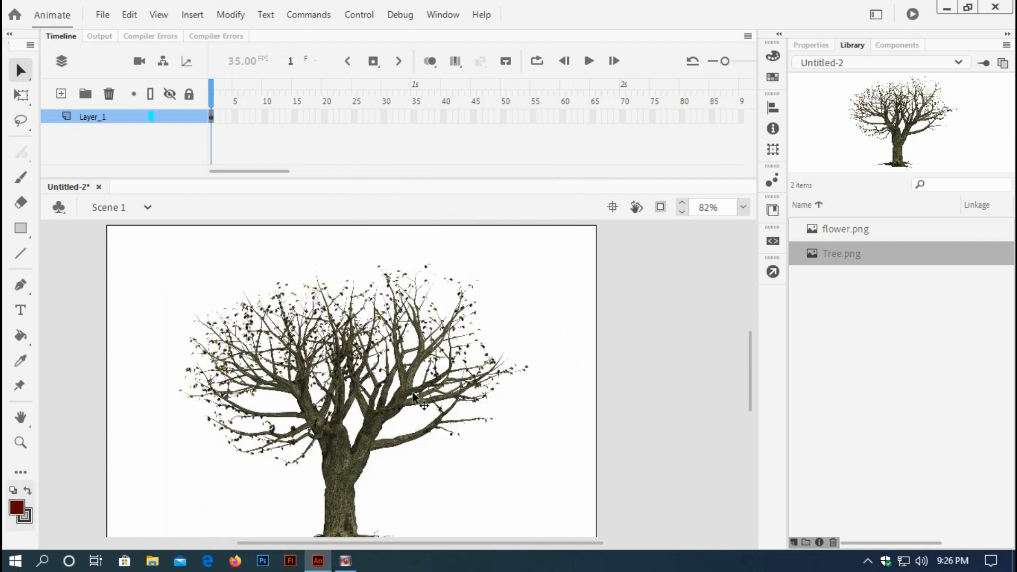
Examine the broken-apart tree shape and the empty background area that is selected along with it.
{"action": "left_click", "coordinate": [412, 395]}
{"action": "left_click", "coordinate": [565, 408]}
{"action": "left_click", "coordinate": [479, 454]}
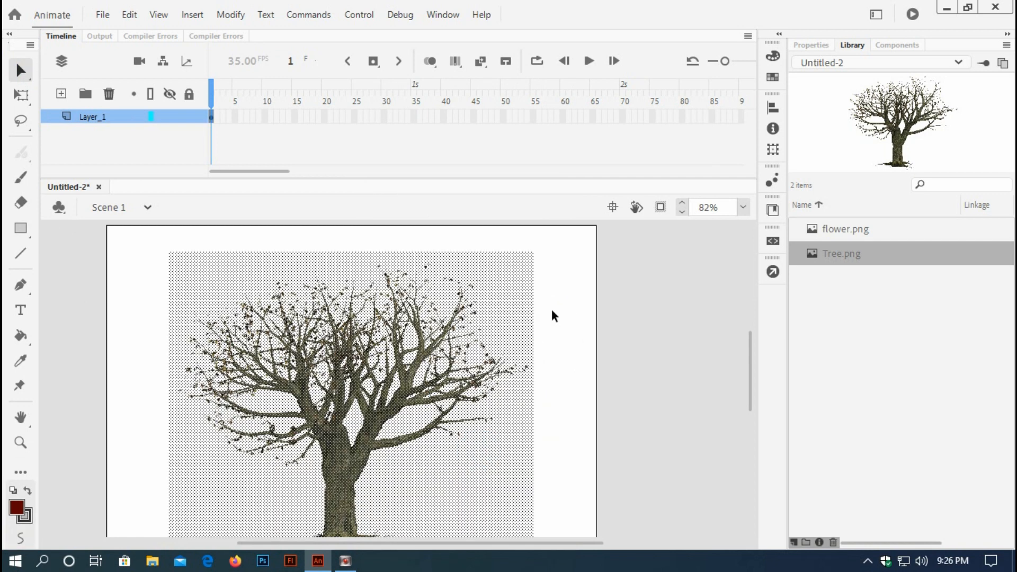
{"action": "left_click", "coordinate": [561, 328]}
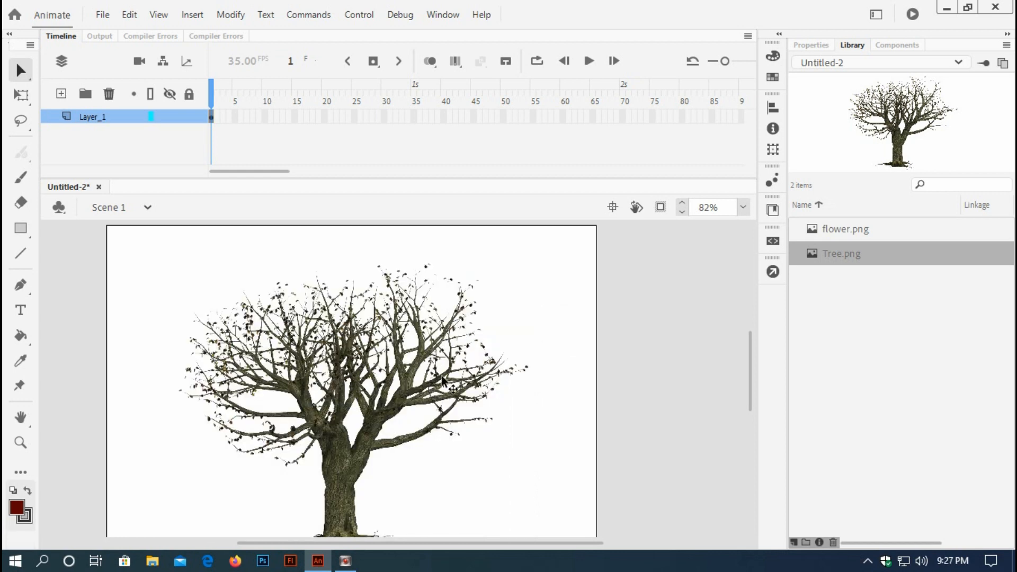
{"action": "left_click", "coordinate": [453, 359]}
{"action": "scroll", "coordinate": [428, 401], "scroll_direction": "down", "scroll_amount": 4}
{"action": "scroll", "coordinate": [428, 405], "scroll_direction": "up", "scroll_amount": 4}
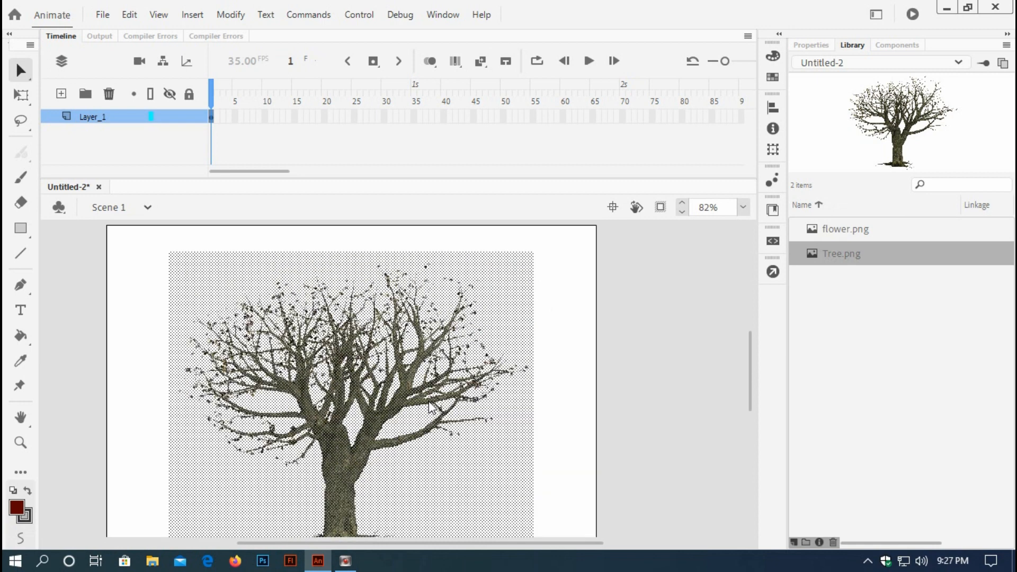
{"action": "scroll", "coordinate": [426, 418], "scroll_direction": "down", "scroll_amount": 2}
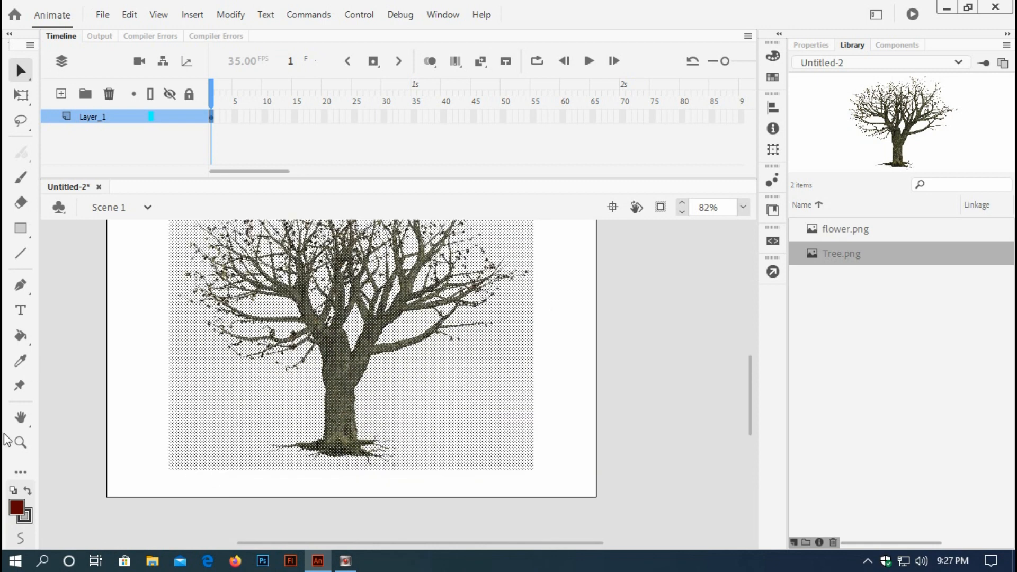
Erase an outline through the empty background beside the trunk, between the lowest right-hand branch and the roots, out to the bitmap's edge.
{"action": "left_click", "coordinate": [20, 441]}
{"action": "left_click", "coordinate": [453, 394]}
{"action": "left_click", "coordinate": [411, 389]}
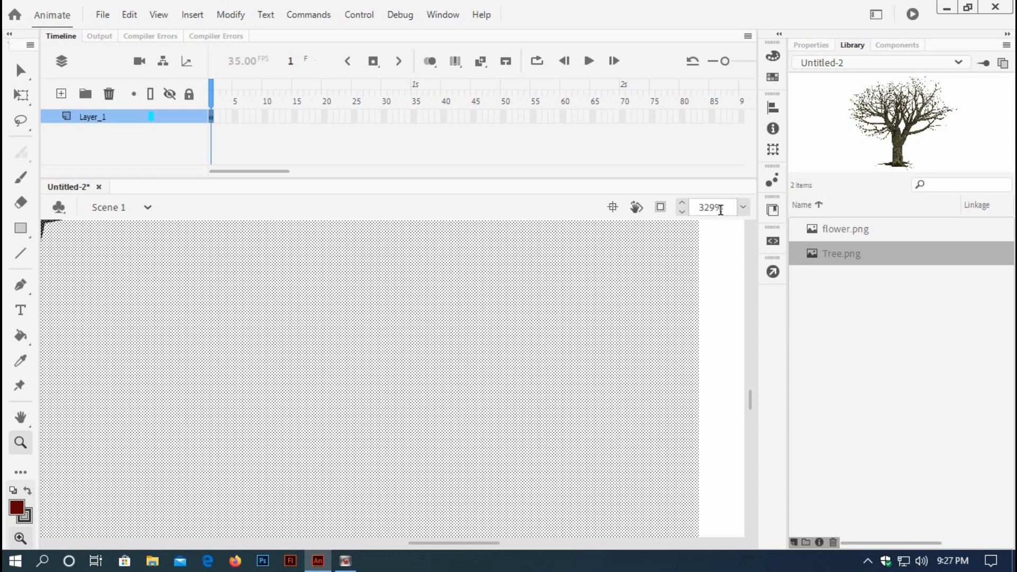
{"action": "left_click", "coordinate": [743, 207]}
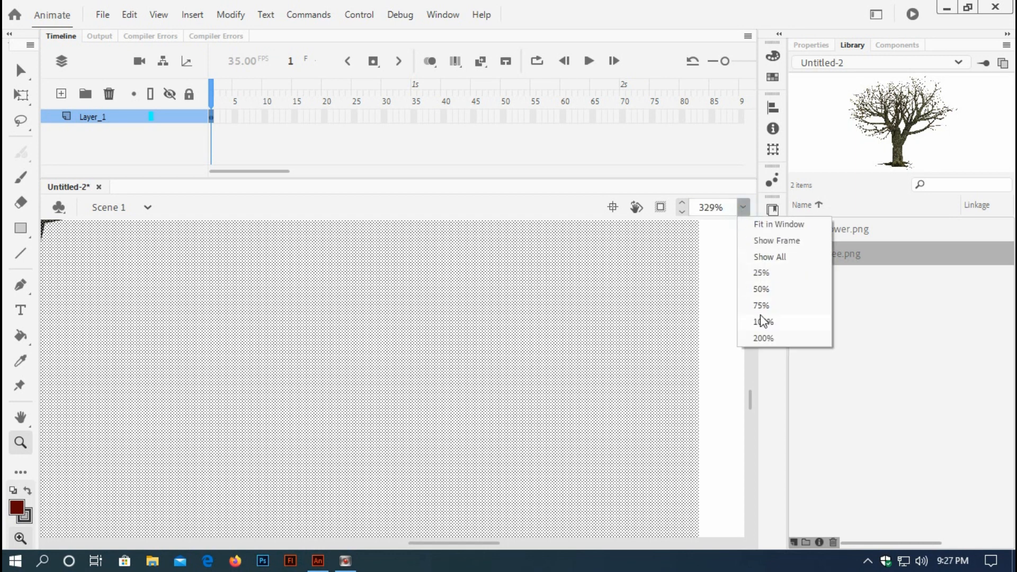
{"action": "left_click", "coordinate": [760, 339]}
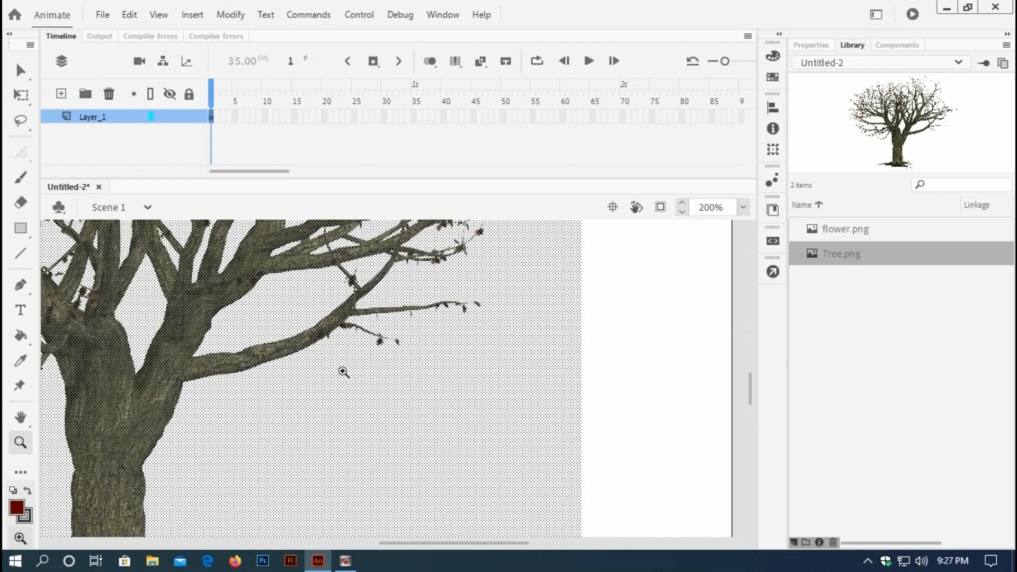
{"action": "scroll", "coordinate": [343, 372], "scroll_direction": "down", "scroll_amount": 3}
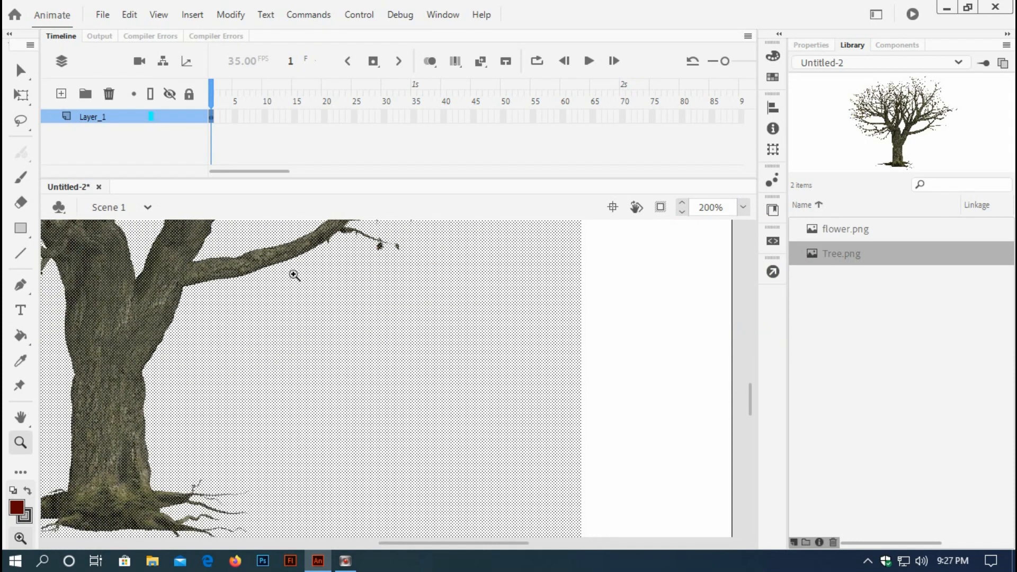
{"action": "left_click", "coordinate": [20, 204]}
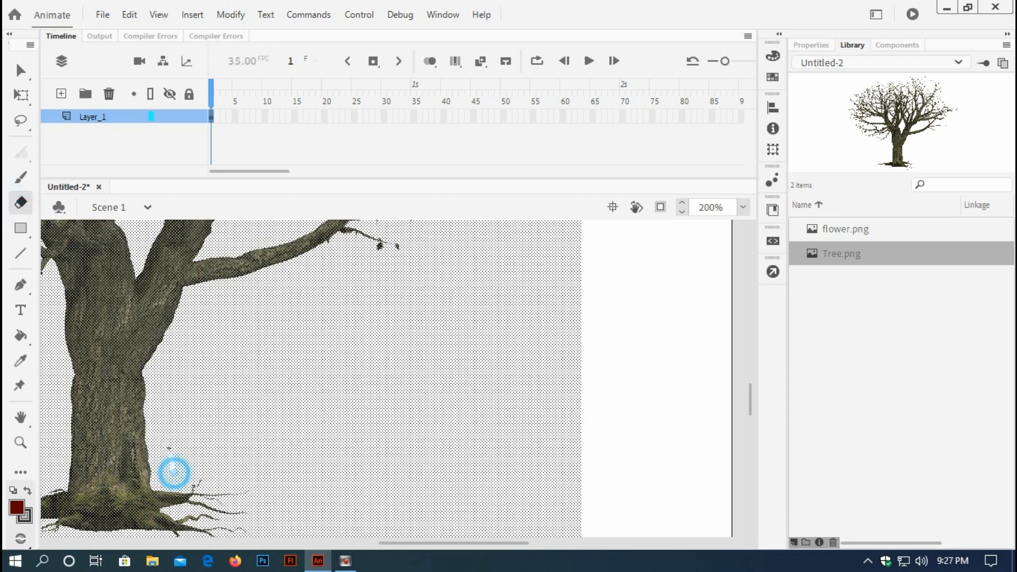
{"action": "mouse_move", "coordinate": [174, 472]}
{"action": "left_mouse_down"}
{"action": "mouse_move", "coordinate": [169, 371]}
{"action": "mouse_move", "coordinate": [199, 305]}
{"action": "mouse_move", "coordinate": [317, 267]}
{"action": "mouse_move", "coordinate": [532, 274]}
{"action": "mouse_move", "coordinate": [653, 376]}
{"action": "left_mouse_up"}
{"action": "mouse_move", "coordinate": [636, 511]}
{"action": "left_mouse_down"}
{"action": "mouse_move", "coordinate": [579, 537]}
{"action": "mouse_move", "coordinate": [328, 484]}
{"action": "mouse_move", "coordinate": [196, 476]}
{"action": "left_mouse_up"}
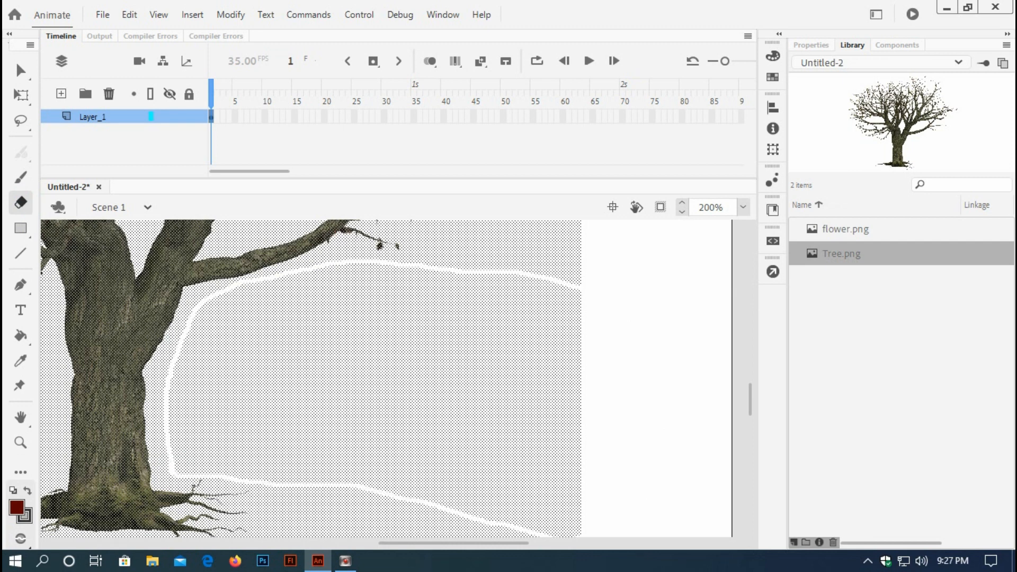
Delete the separated background area to the right of the trunk.
{"action": "key", "text": "v"}
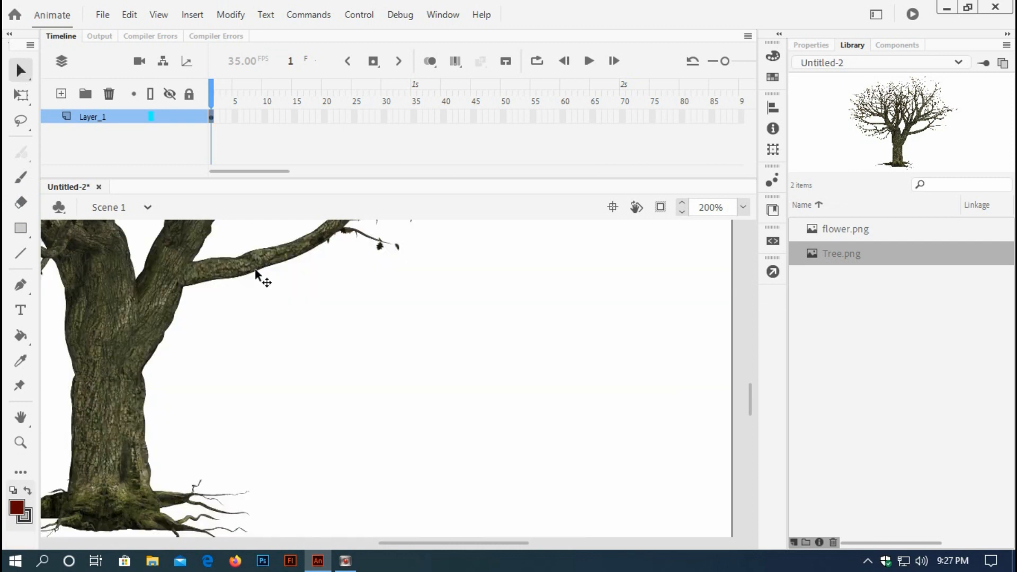
{"action": "left_click", "coordinate": [298, 312]}
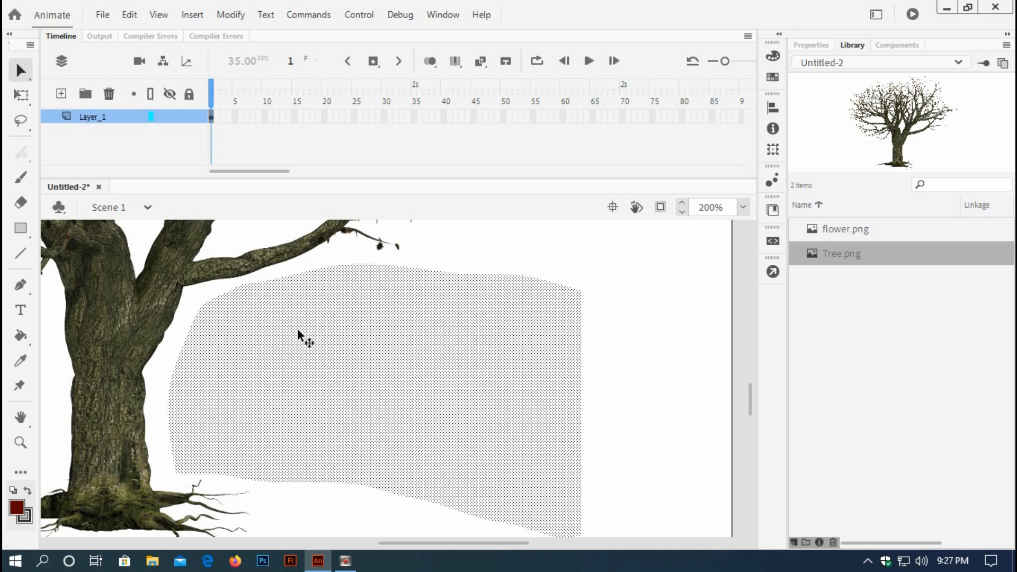
{"action": "key", "text": "Delete"}
{"action": "left_click", "coordinate": [212, 117]}
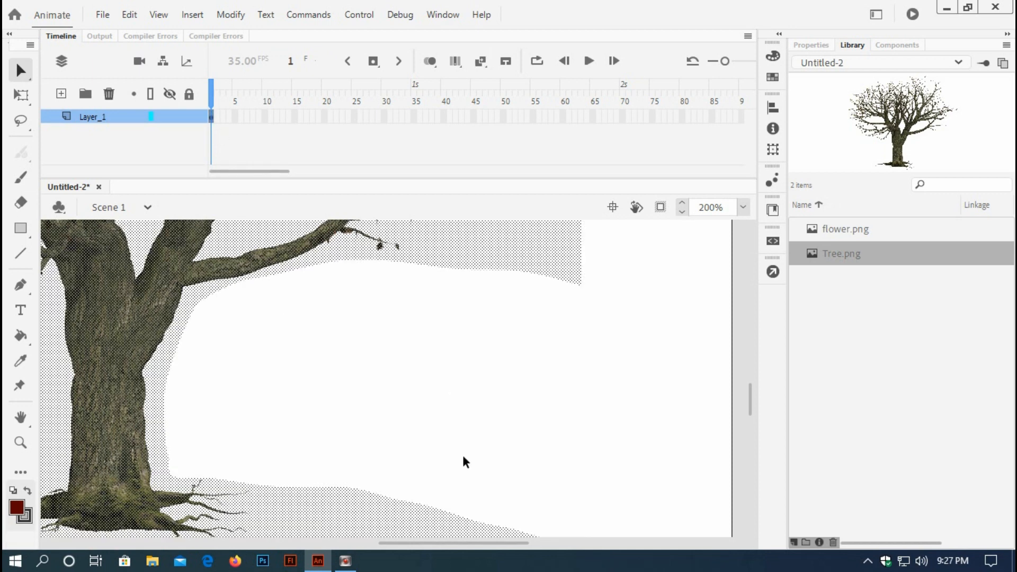
{"action": "left_click_drag", "start_coordinate": [463, 543], "coordinate": [419, 538]}
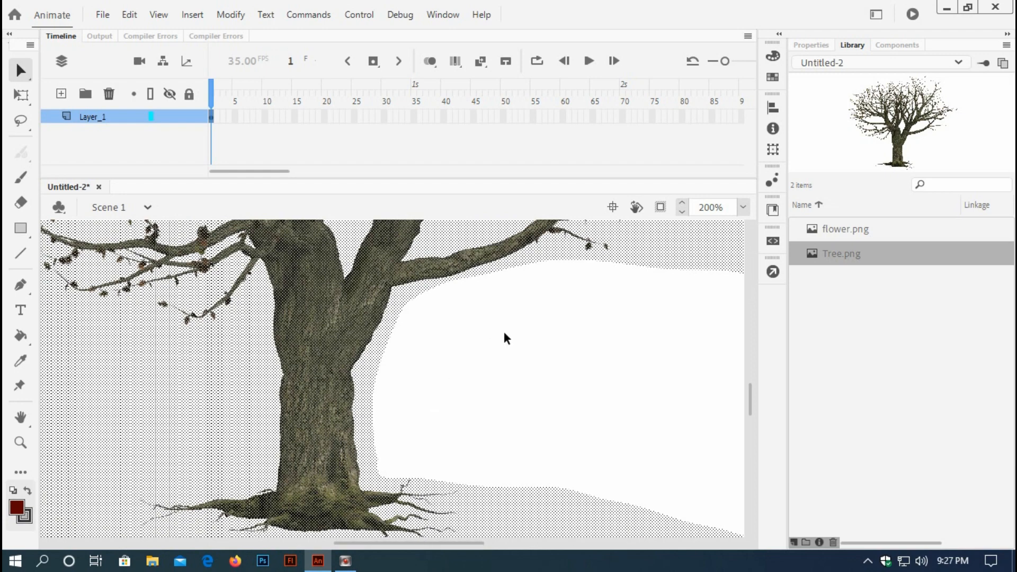
{"action": "scroll", "coordinate": [479, 360], "scroll_direction": "up", "scroll_amount": 6}
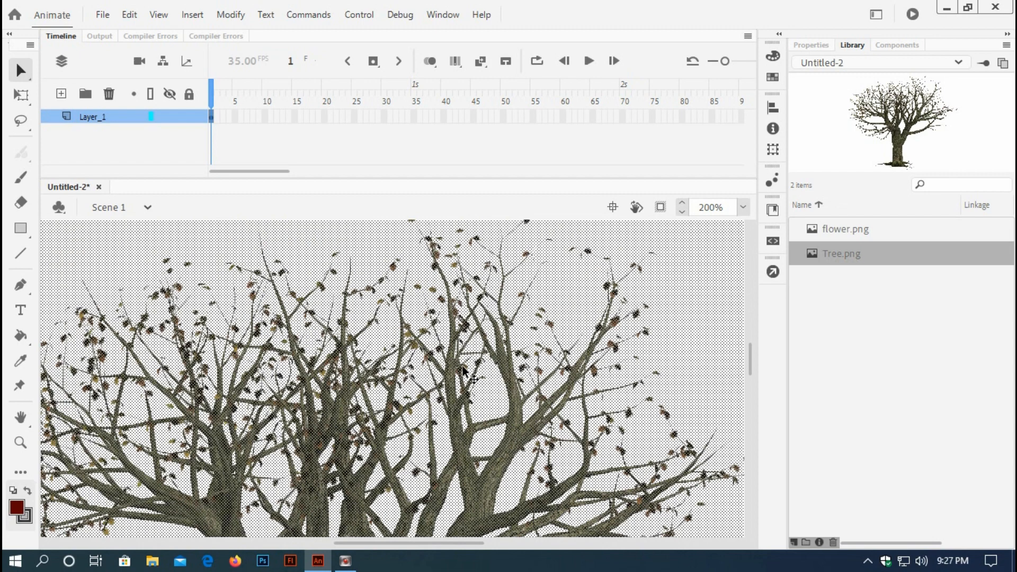
{"action": "scroll", "coordinate": [464, 369], "scroll_direction": "down", "scroll_amount": 5}
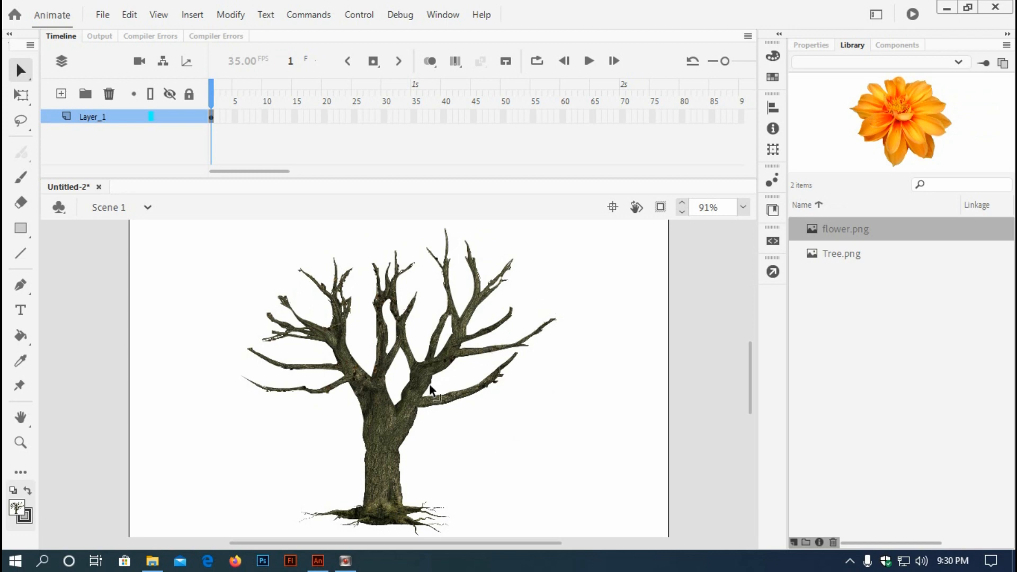
Convert the trimmed tree shape to a movie clip symbol named tree.
{"action": "left_click", "coordinate": [386, 420]}
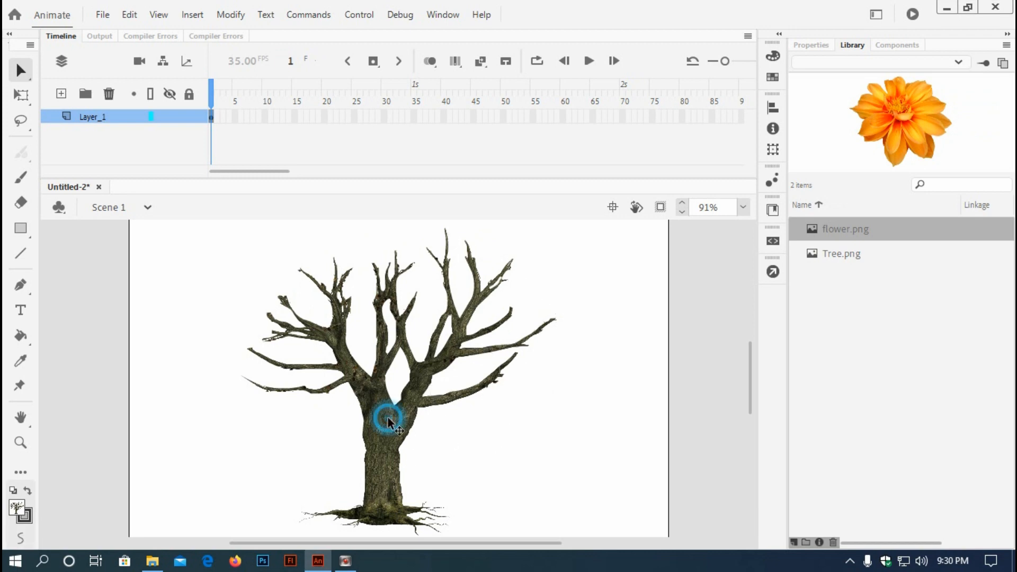
{"action": "left_click", "coordinate": [255, 288]}
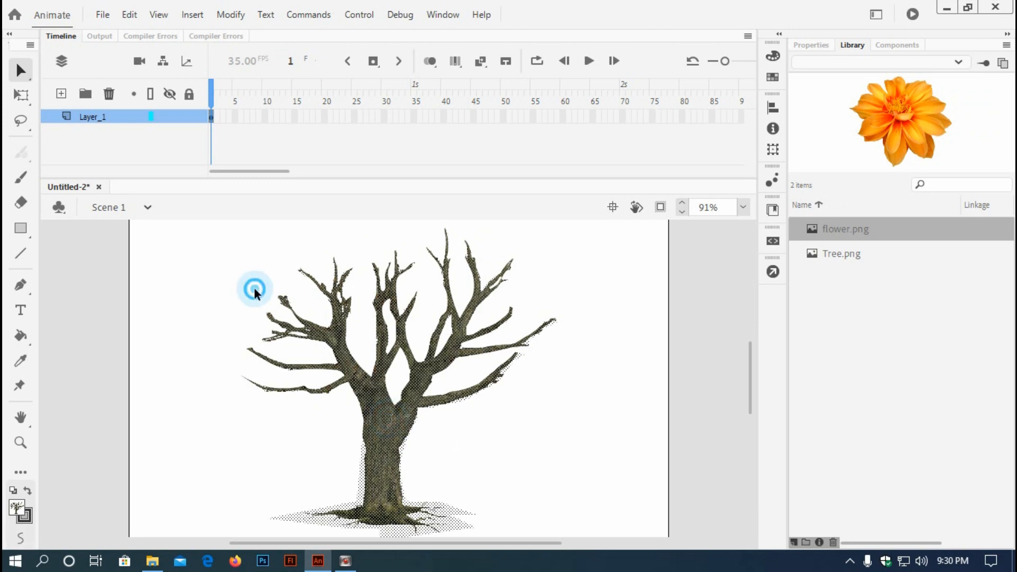
{"action": "left_click", "coordinate": [418, 370]}
{"action": "left_click", "coordinate": [527, 417]}
{"action": "left_click", "coordinate": [393, 417]}
{"action": "left_click", "coordinate": [392, 422]}
{"action": "right_click", "coordinate": [392, 418]}
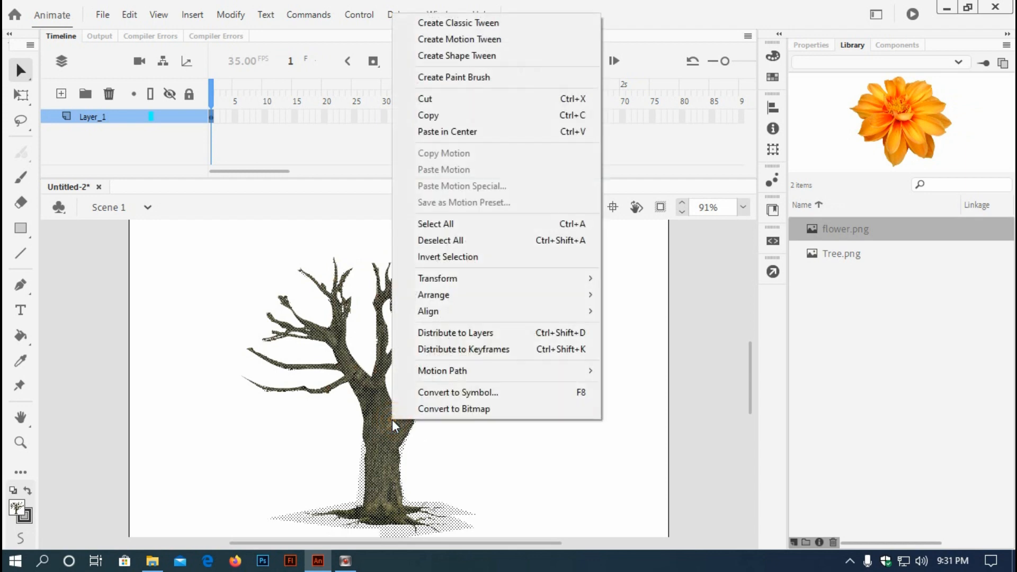
{"action": "left_click", "coordinate": [436, 393]}
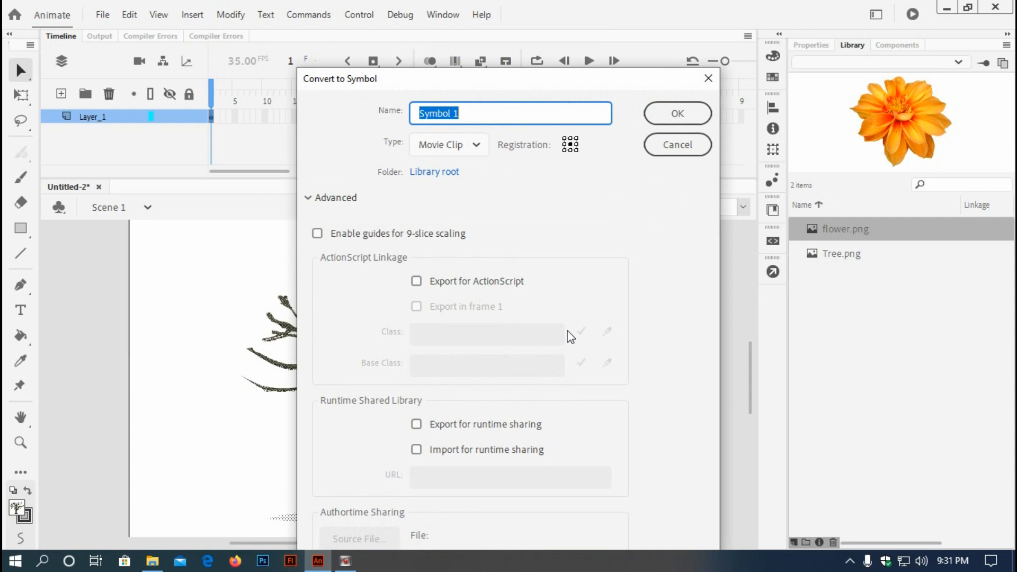
{"action": "type", "text": "tree"}
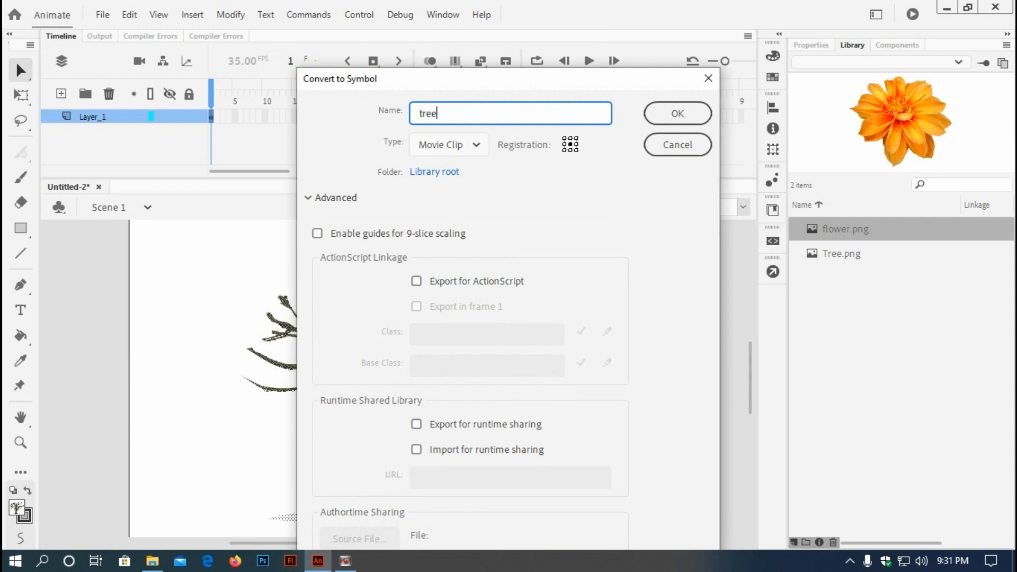
{"action": "left_click", "coordinate": [666, 110]}
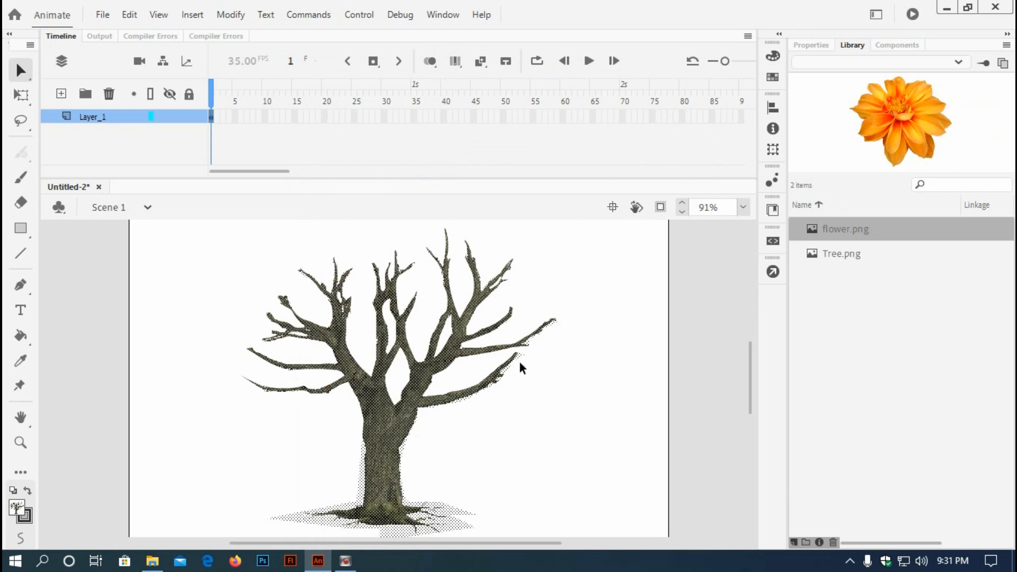
Delete the tree instance from the stage.
{"action": "left_click", "coordinate": [638, 375]}
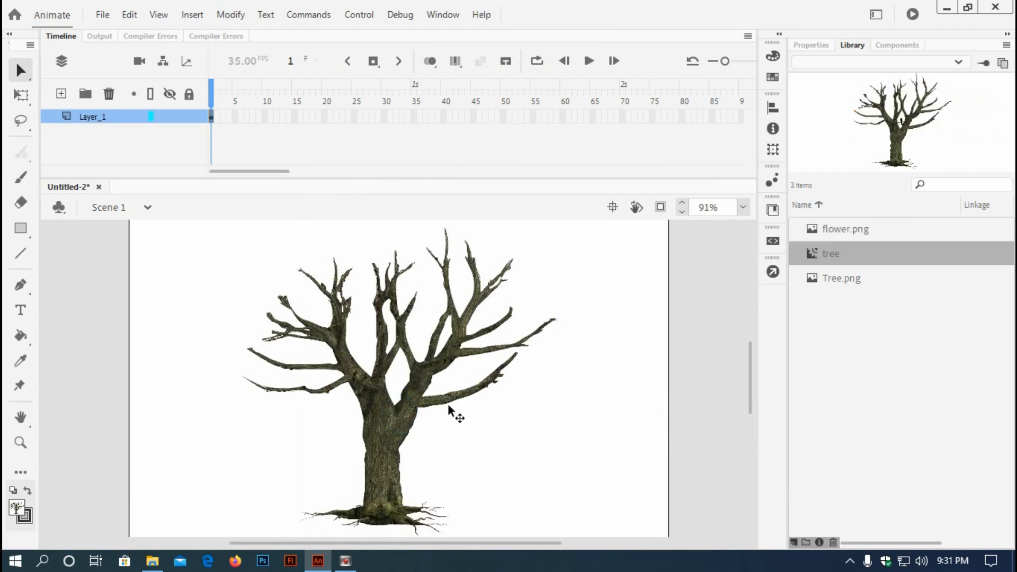
{"action": "left_click", "coordinate": [402, 405]}
{"action": "key", "text": "Delete"}
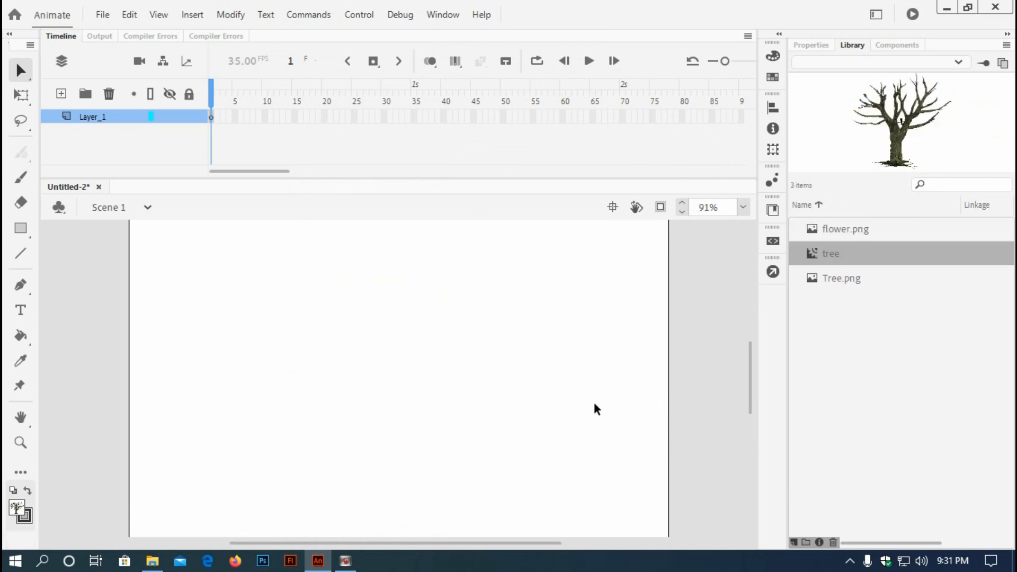
Place flower.png from the library on the stage and break it apart into an editable shape.
{"action": "left_click", "coordinate": [819, 229]}
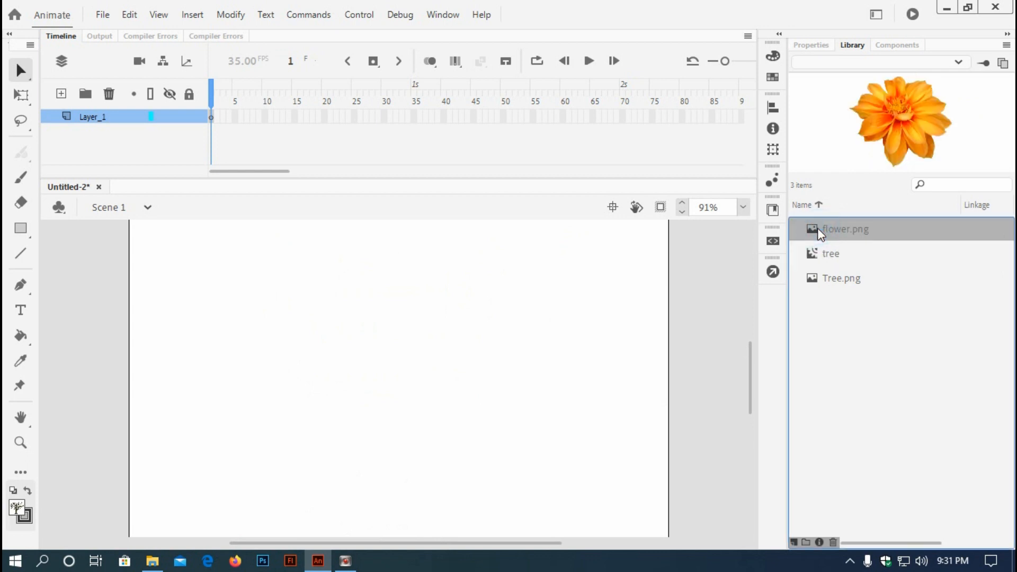
{"action": "left_click_drag", "start_coordinate": [819, 228], "coordinate": [380, 365]}
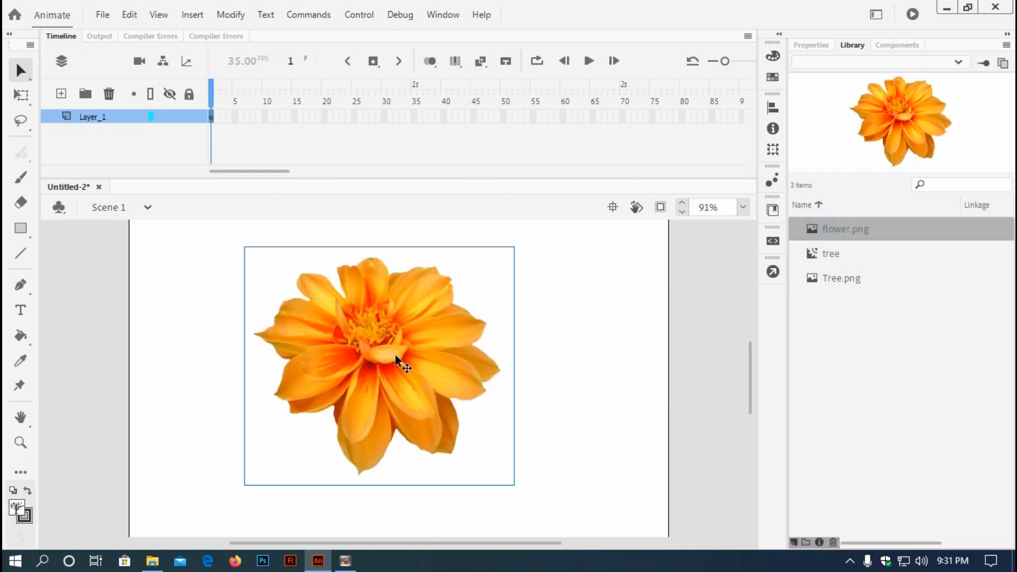
{"action": "right_click", "coordinate": [396, 355]}
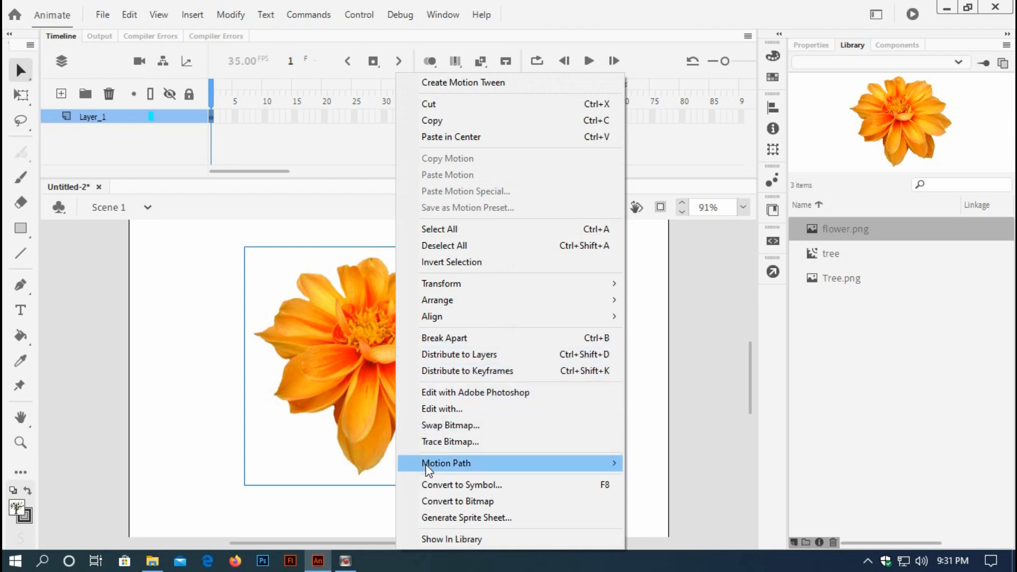
{"action": "left_click", "coordinate": [456, 338]}
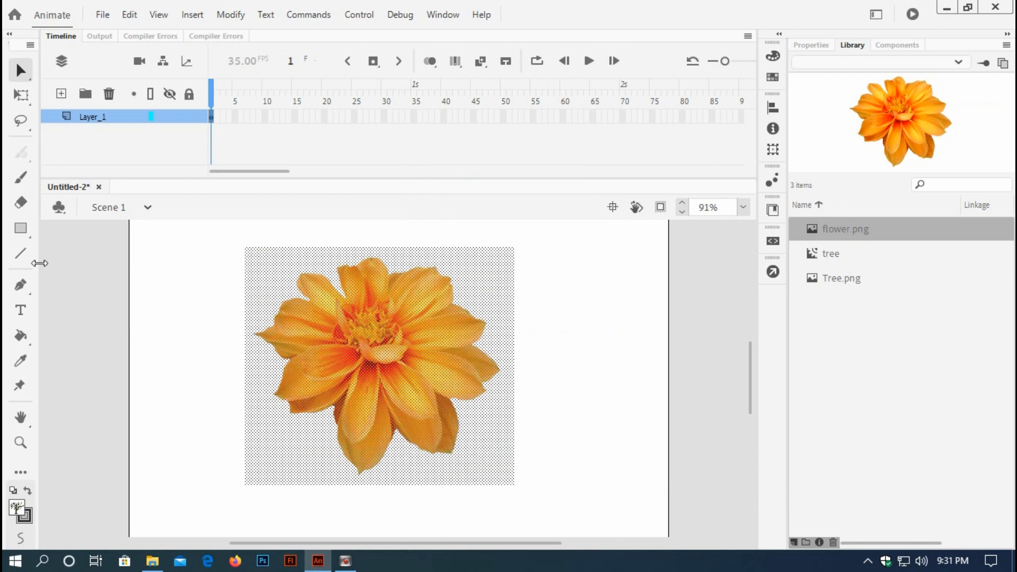
Erase an outline all around the flower's petals to separate the flower from the bitmap's outer empty background.
{"action": "left_click", "coordinate": [17, 207]}
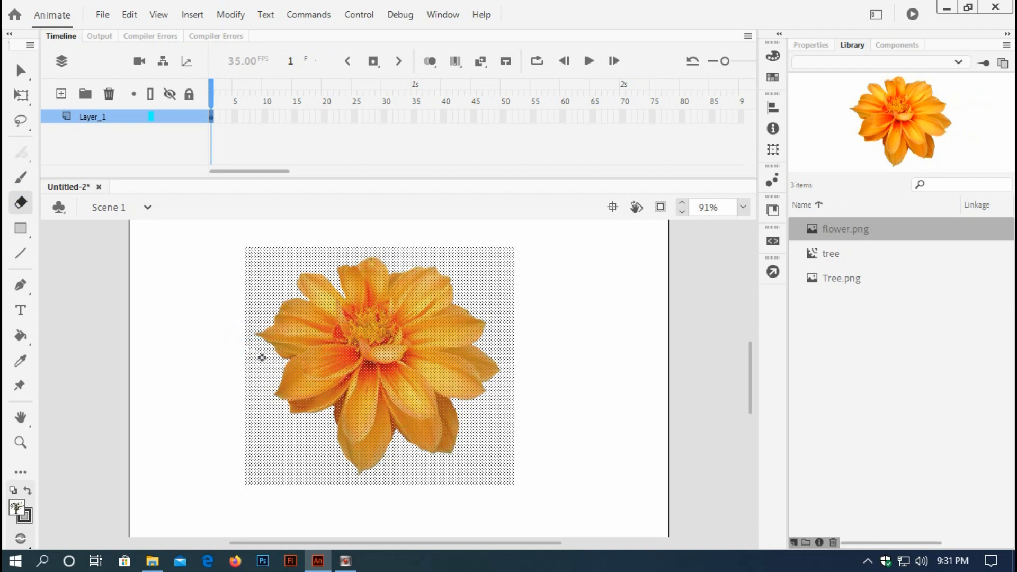
{"action": "mouse_move", "coordinate": [258, 356]}
{"action": "left_mouse_down"}
{"action": "mouse_move", "coordinate": [287, 371]}
{"action": "mouse_move", "coordinate": [274, 406]}
{"action": "mouse_move", "coordinate": [288, 431]}
{"action": "mouse_move", "coordinate": [330, 424]}
{"action": "mouse_move", "coordinate": [355, 481]}
{"action": "mouse_move", "coordinate": [371, 485]}
{"action": "mouse_move", "coordinate": [398, 469]}
{"action": "mouse_move", "coordinate": [404, 450]}
{"action": "mouse_move", "coordinate": [430, 466]}
{"action": "mouse_move", "coordinate": [463, 464]}
{"action": "mouse_move", "coordinate": [476, 423]}
{"action": "mouse_move", "coordinate": [466, 415]}
{"action": "mouse_move", "coordinate": [496, 401]}
{"action": "mouse_move", "coordinate": [512, 369]}
{"action": "mouse_move", "coordinate": [461, 278]}
{"action": "mouse_move", "coordinate": [378, 259]}
{"action": "mouse_move", "coordinate": [295, 283]}
{"action": "mouse_move", "coordinate": [251, 366]}
{"action": "left_mouse_up"}
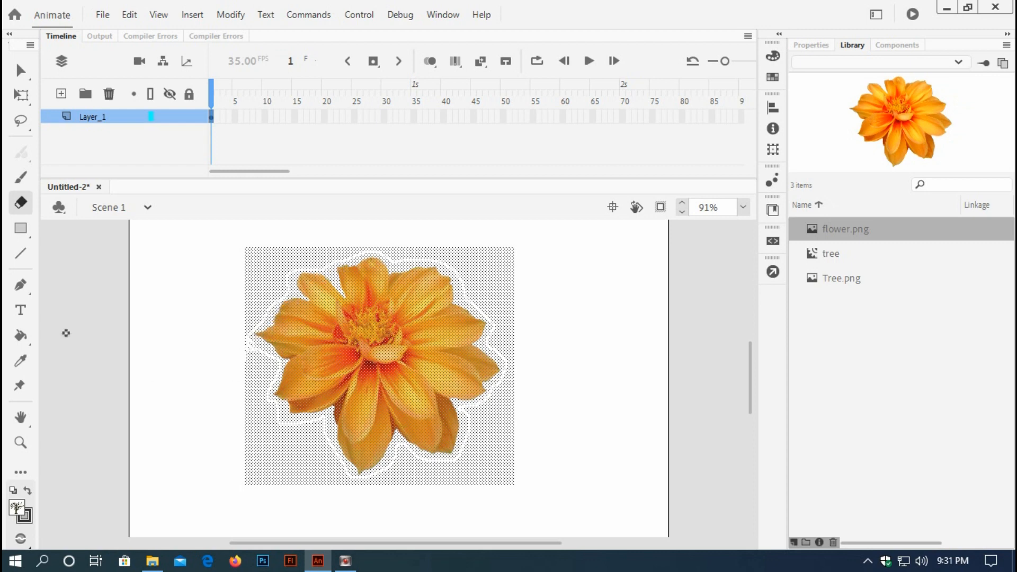
{"action": "left_click", "coordinate": [20, 71]}
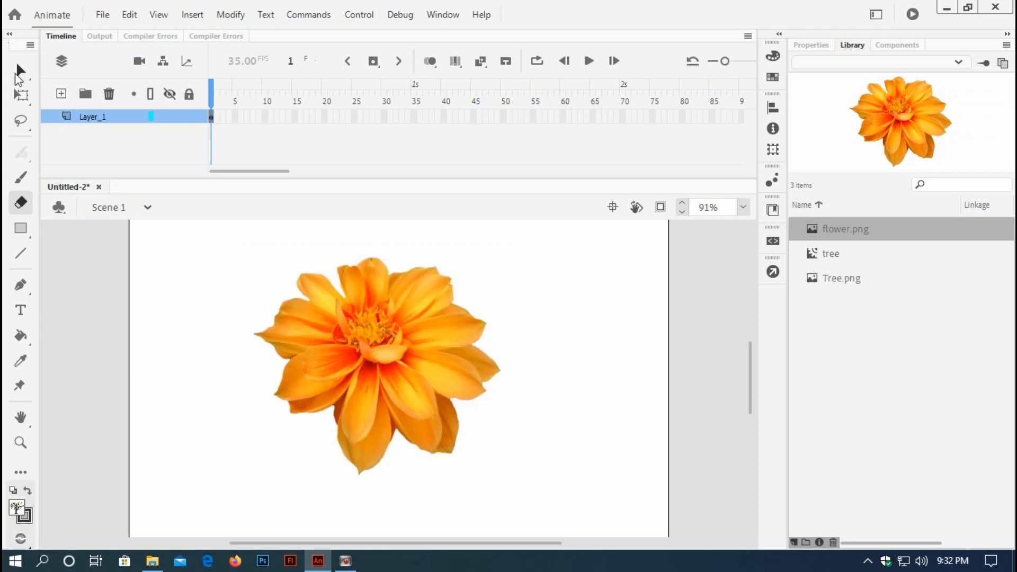
{"action": "left_click", "coordinate": [298, 276]}
{"action": "left_click", "coordinate": [250, 265]}
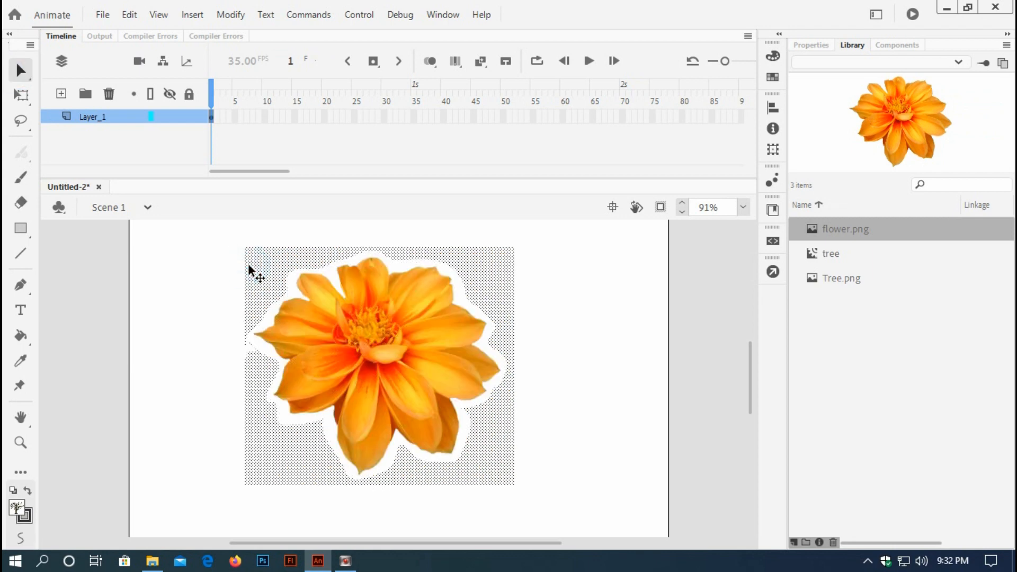
{"action": "left_click", "coordinate": [607, 479]}
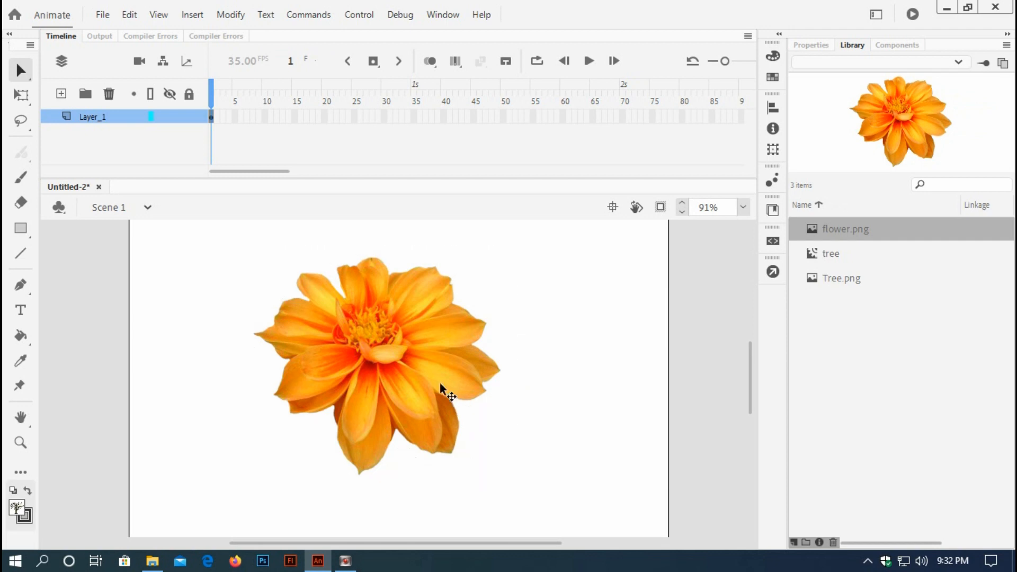
Convert the flower shape to a movie clip symbol named flower, exported for ActionScript with class flower, and delete its instance from the stage.
{"action": "left_click", "coordinate": [430, 371]}
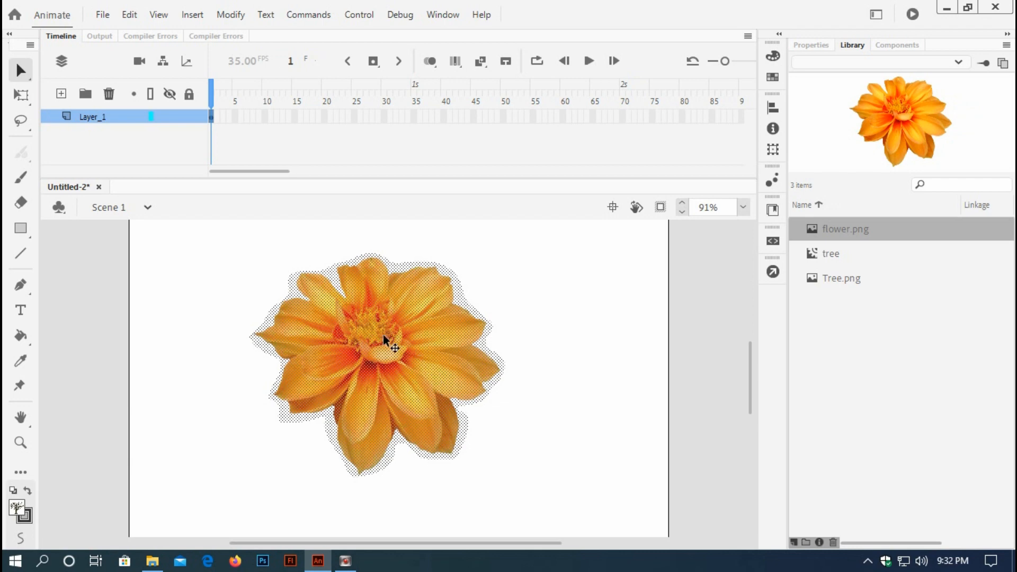
{"action": "right_click", "coordinate": [395, 338]}
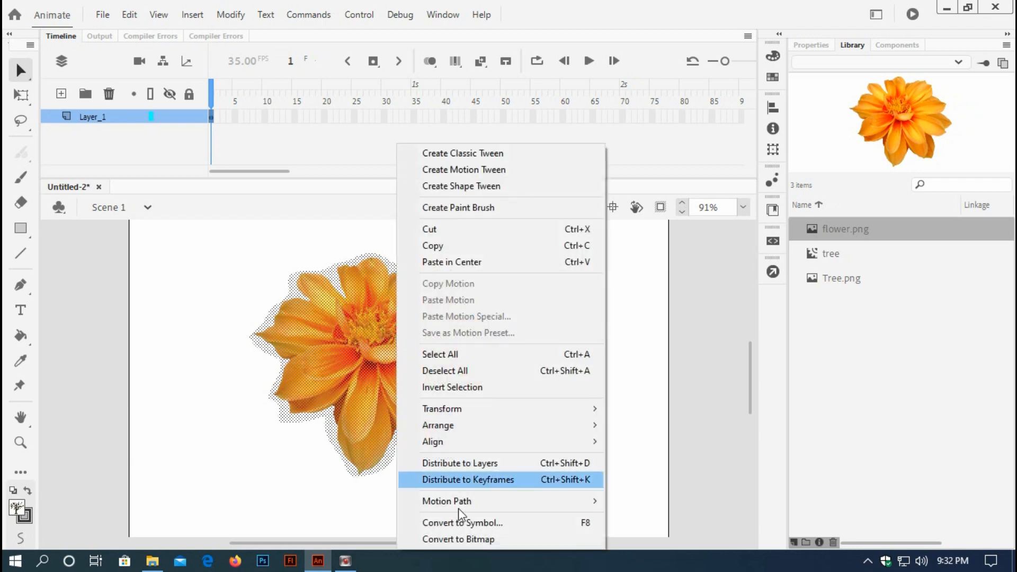
{"action": "left_click", "coordinate": [461, 523]}
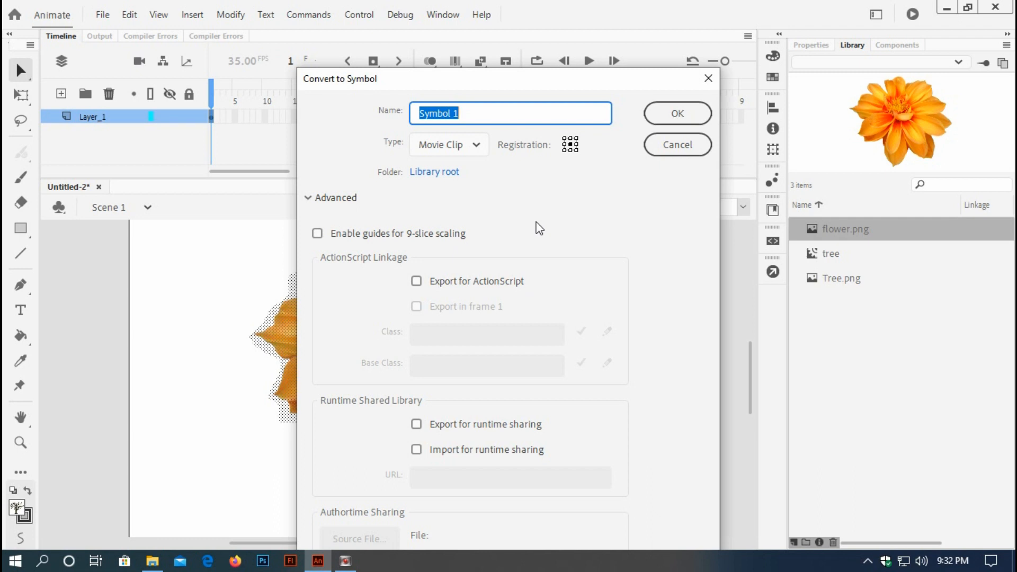
{"action": "type", "text": "flower"}
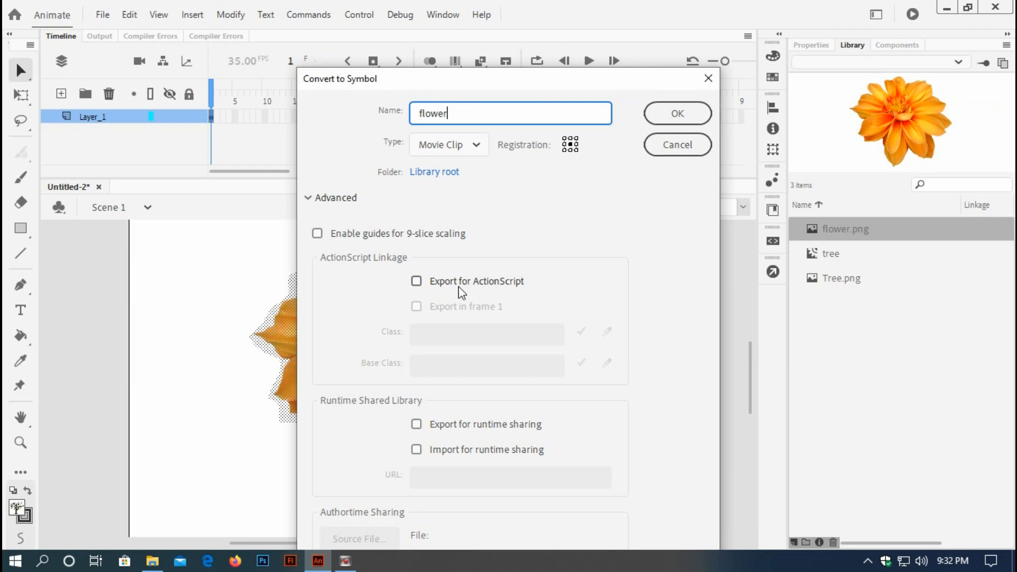
{"action": "left_click", "coordinate": [417, 282]}
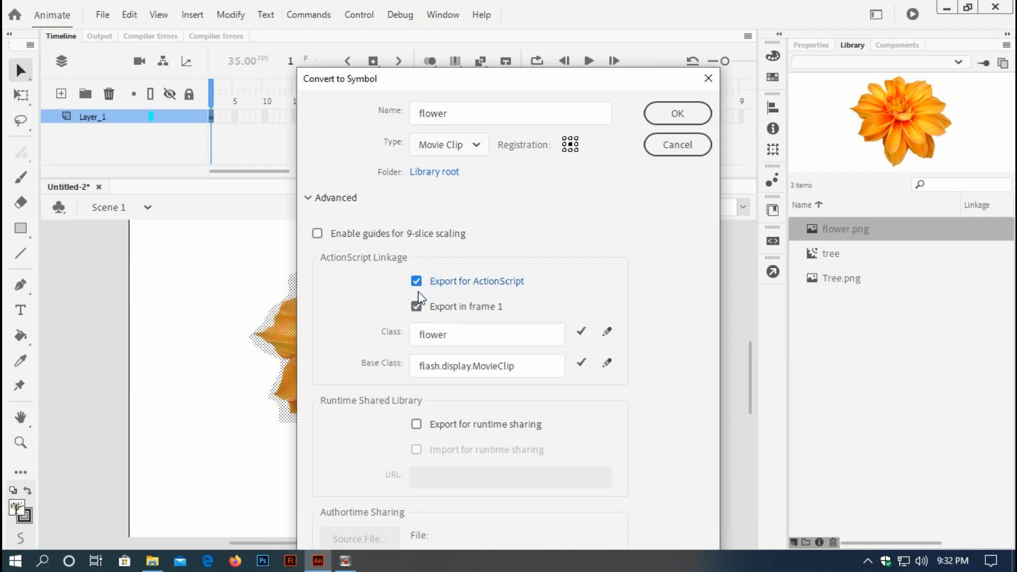
{"action": "left_click", "coordinate": [671, 115]}
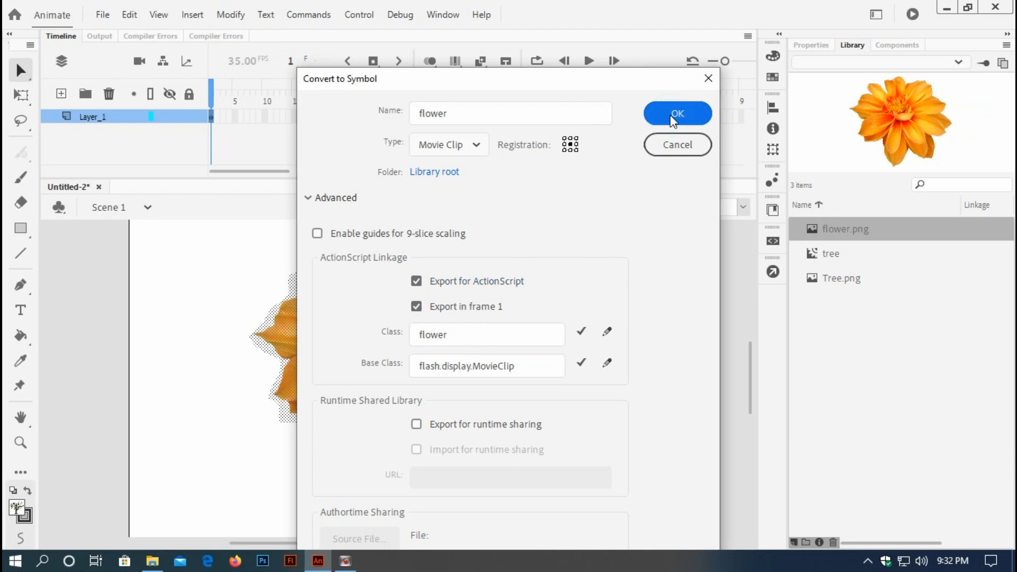
{"action": "left_click", "coordinate": [672, 118]}
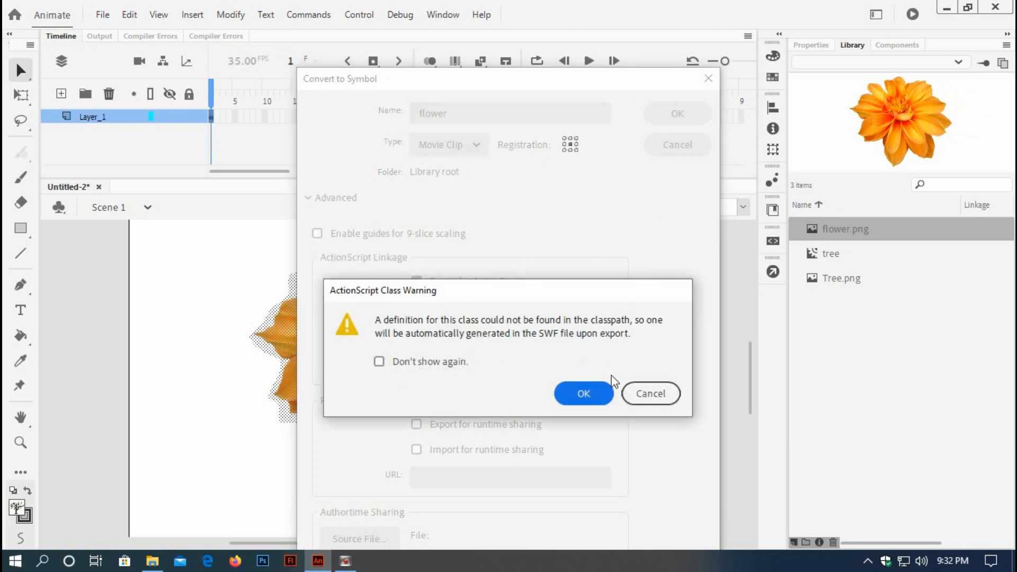
{"action": "left_click", "coordinate": [590, 391]}
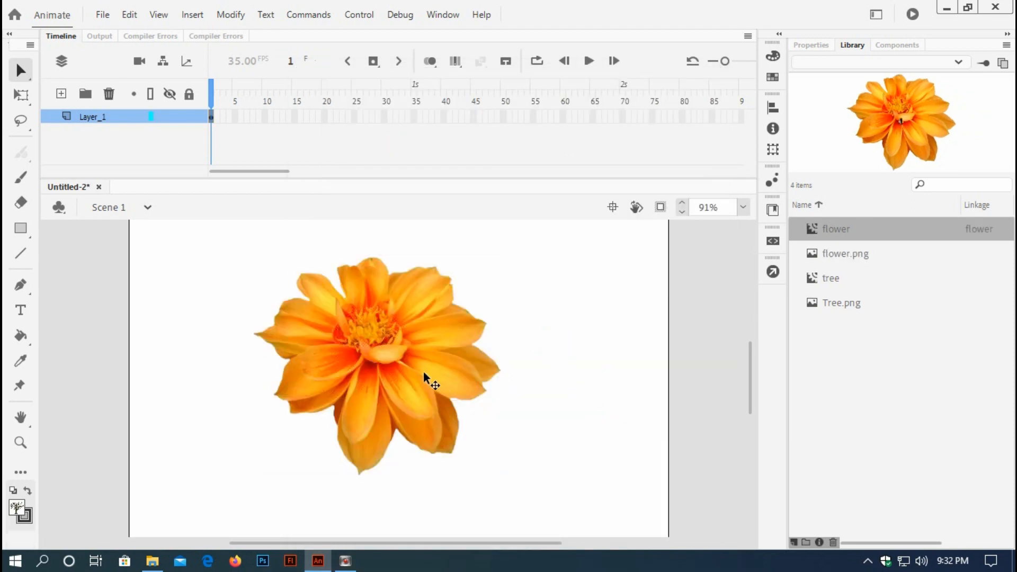
{"action": "key", "text": "Delete"}
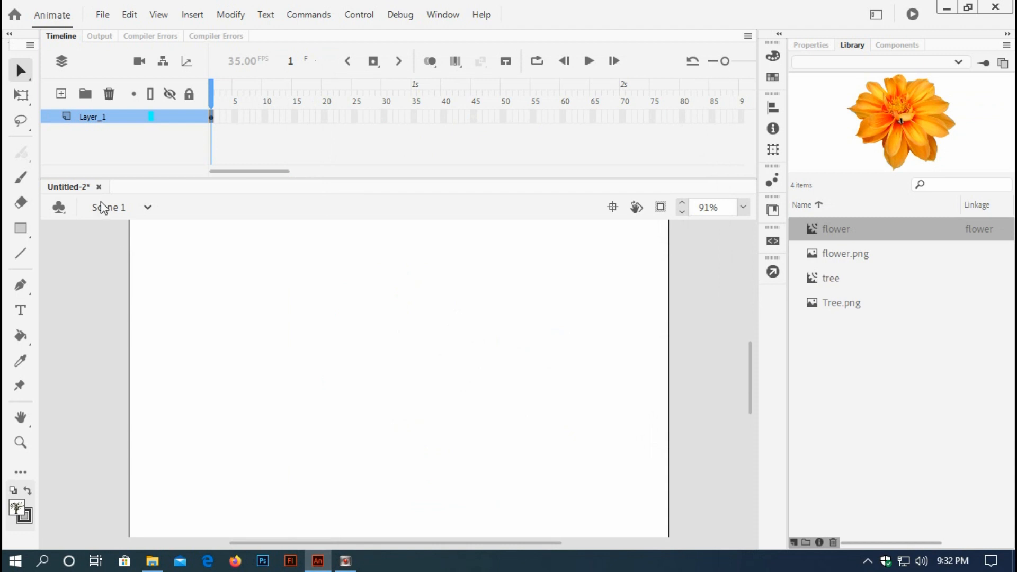
Save the document as Tree in the TreeGrowsFlower folder inside A.S 3.0 on the Desktop, as an Animate Document.
{"action": "left_click", "coordinate": [103, 14]}
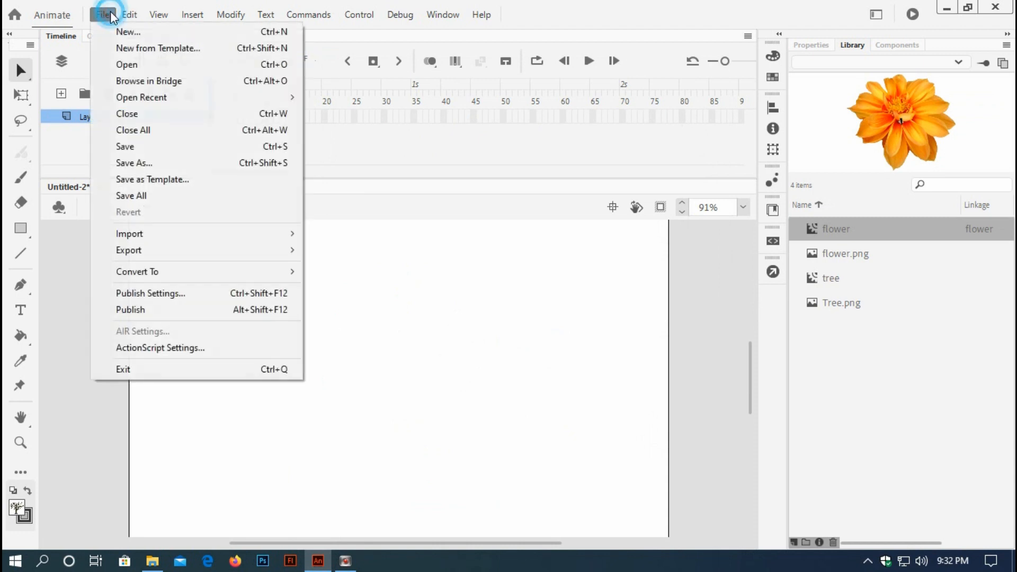
{"action": "left_click", "coordinate": [131, 147]}
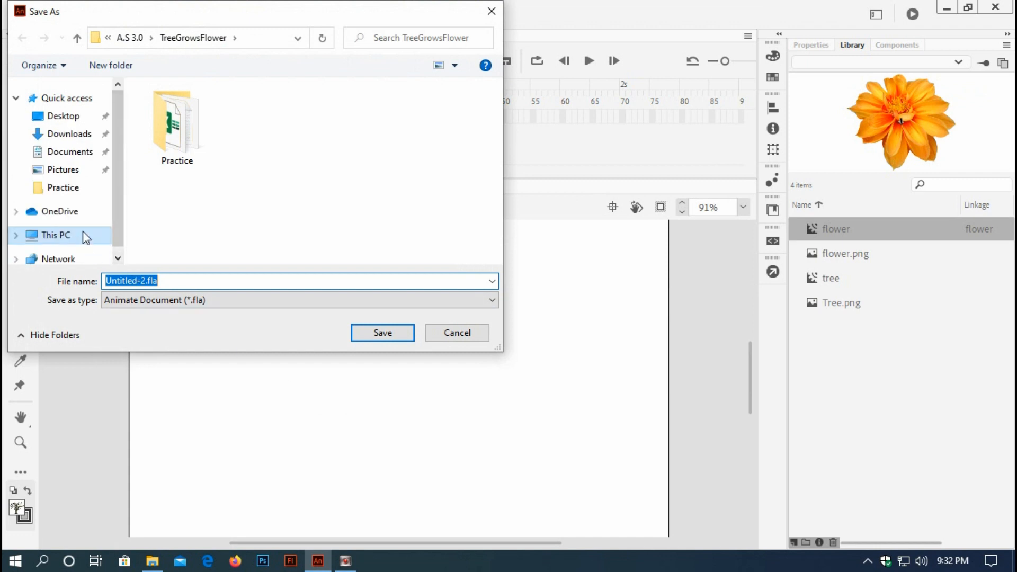
{"action": "left_click", "coordinate": [68, 115]}
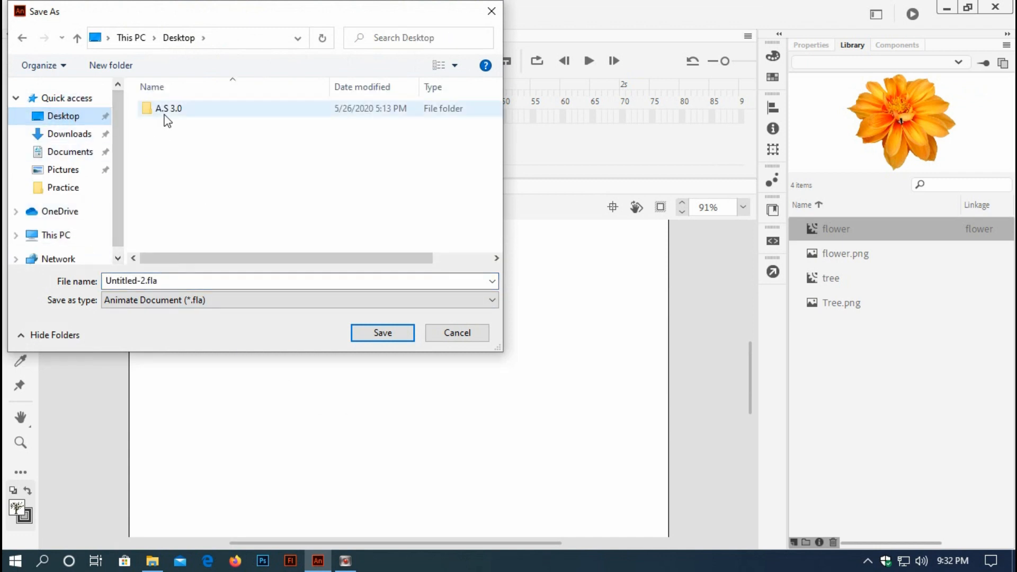
{"action": "double_click", "coordinate": [168, 110]}
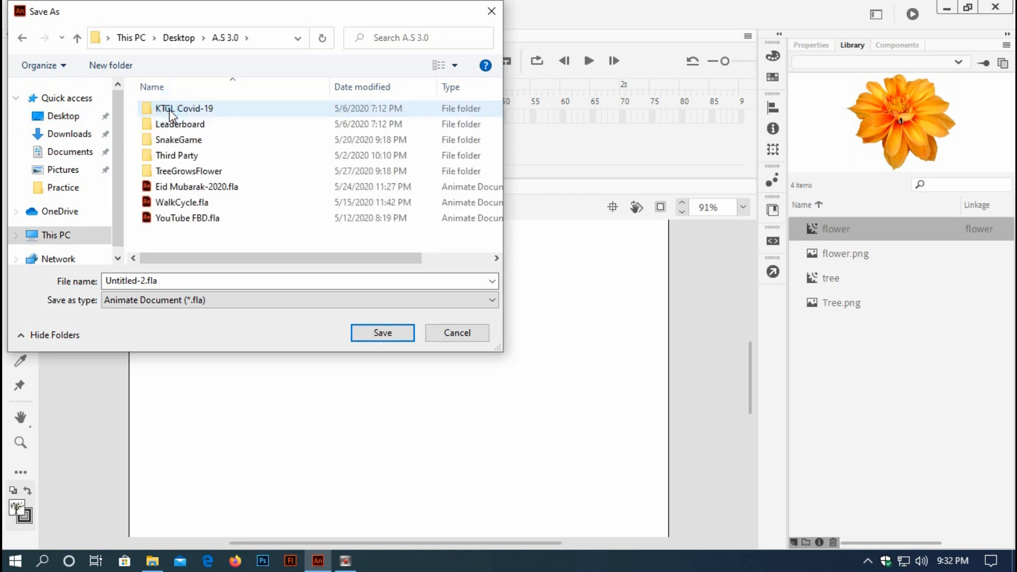
{"action": "double_click", "coordinate": [179, 172]}
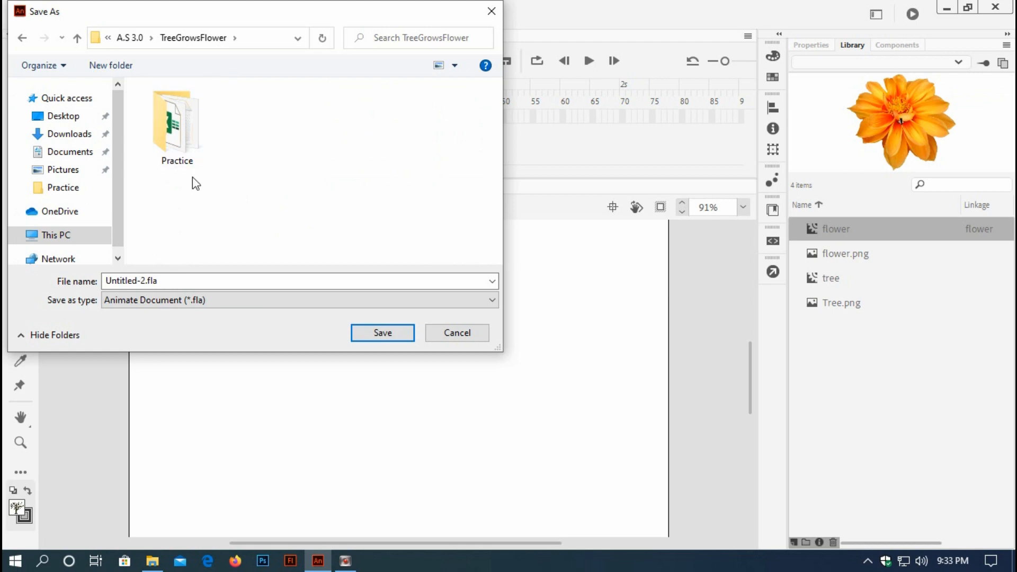
{"action": "left_click", "coordinate": [183, 279]}
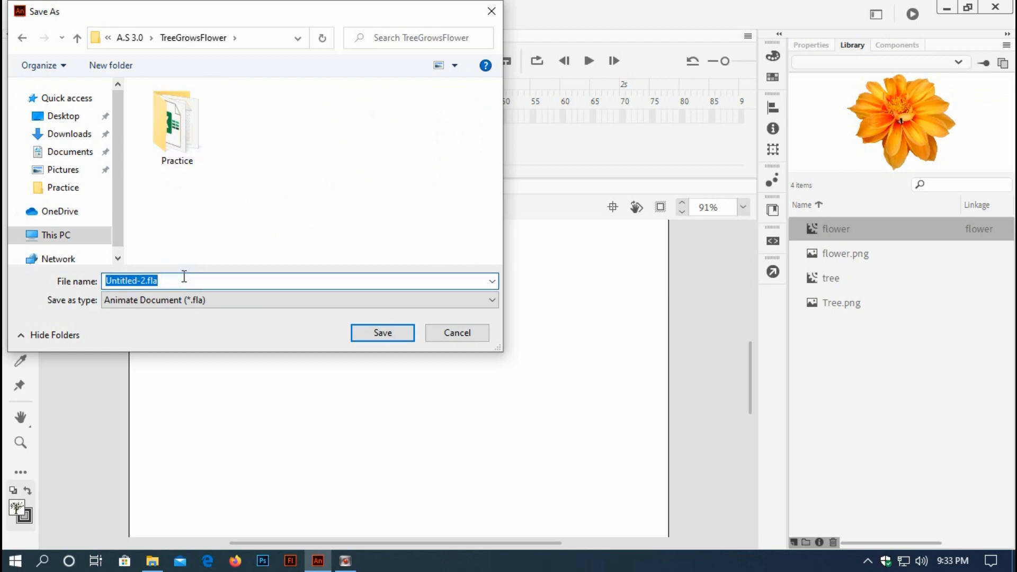
{"action": "type", "text": "Tree"}
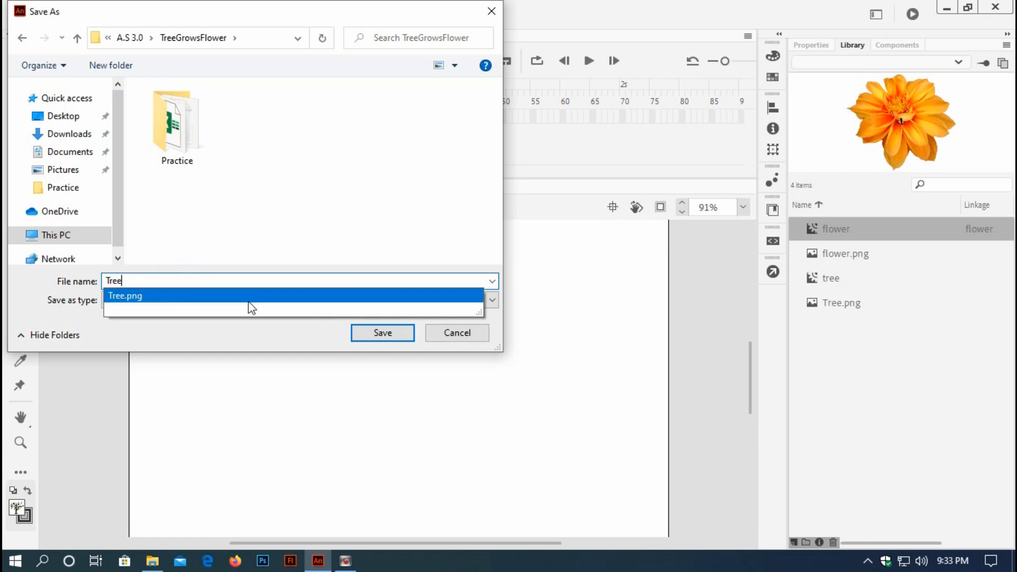
{"action": "left_click", "coordinate": [380, 333]}
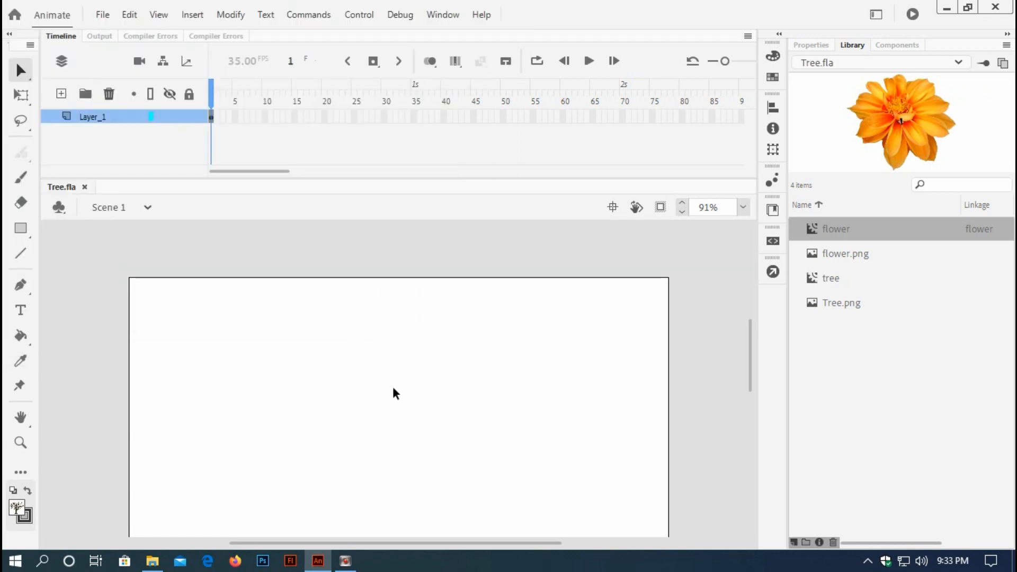
{"action": "scroll", "coordinate": [396, 392], "scroll_direction": "down", "scroll_amount": 2}
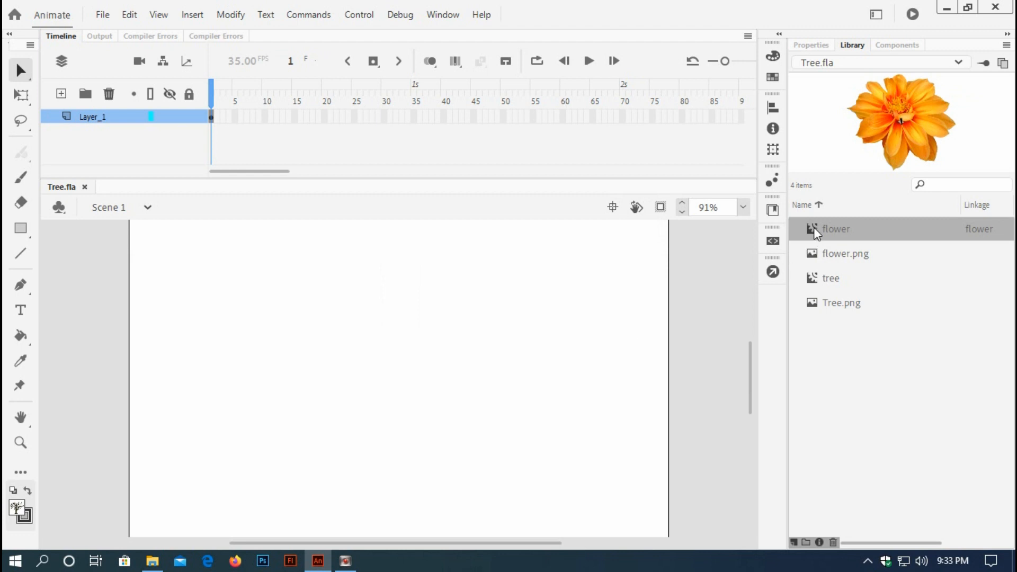
Place an instance of the flower movie clip on the stage and open it for editing in place.
{"action": "left_click_drag", "start_coordinate": [814, 227], "coordinate": [402, 336]}
{"action": "left_click_drag", "start_coordinate": [400, 346], "coordinate": [401, 348]}
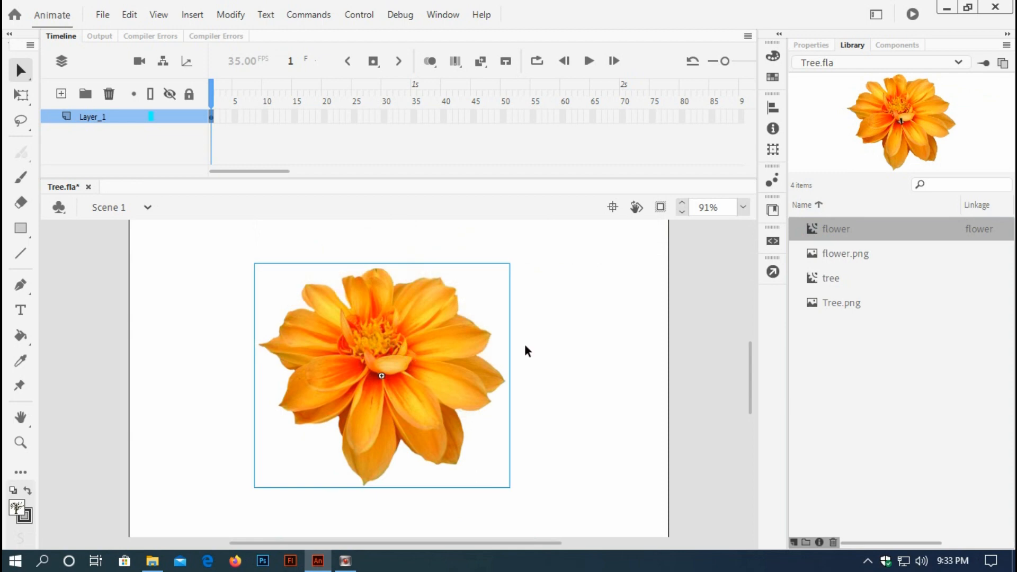
{"action": "scroll", "coordinate": [525, 344], "scroll_direction": "down", "scroll_amount": 2}
{"action": "double_click", "coordinate": [402, 271]}
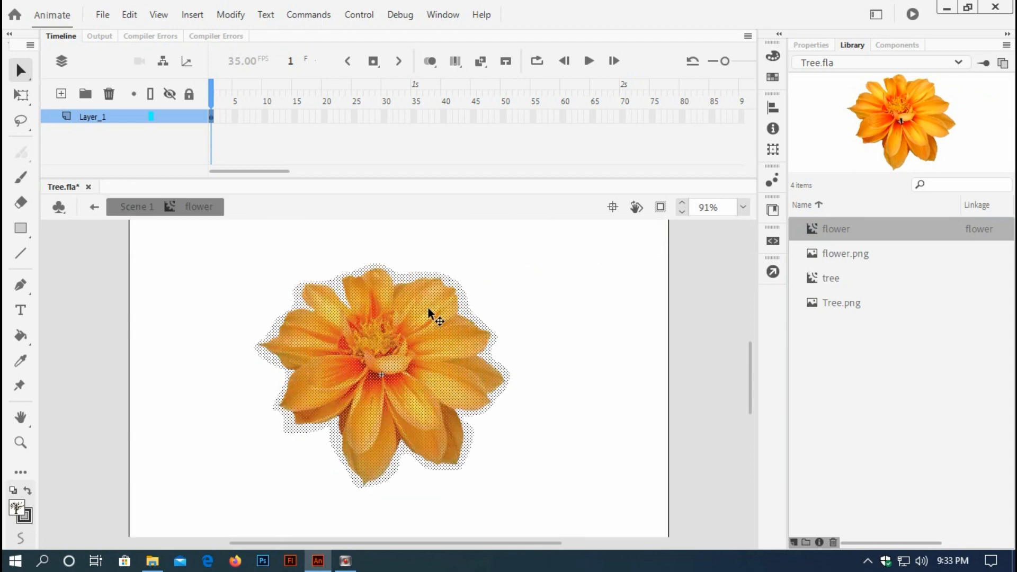
{"action": "left_click", "coordinate": [503, 271]}
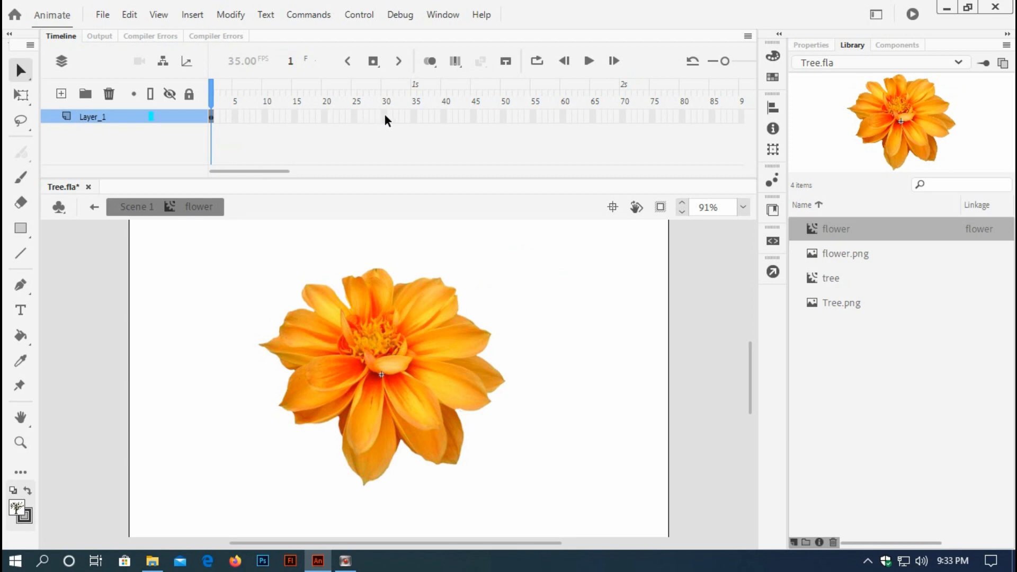
Insert a keyframe at frame 40 of the flower clip and create a classic tween, converting the frame content to symbols.
{"action": "right_click", "coordinate": [442, 117]}
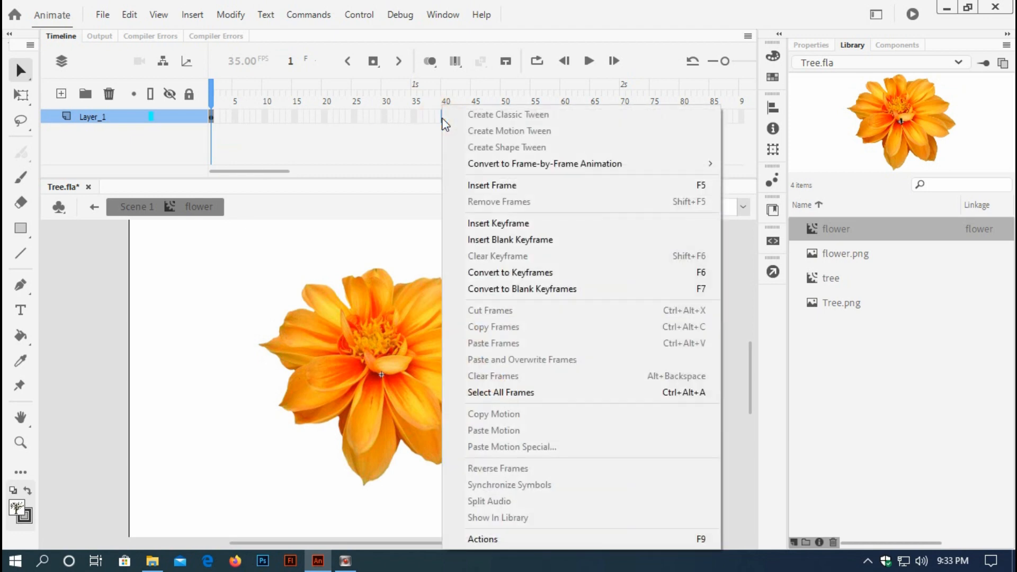
{"action": "left_click", "coordinate": [483, 224]}
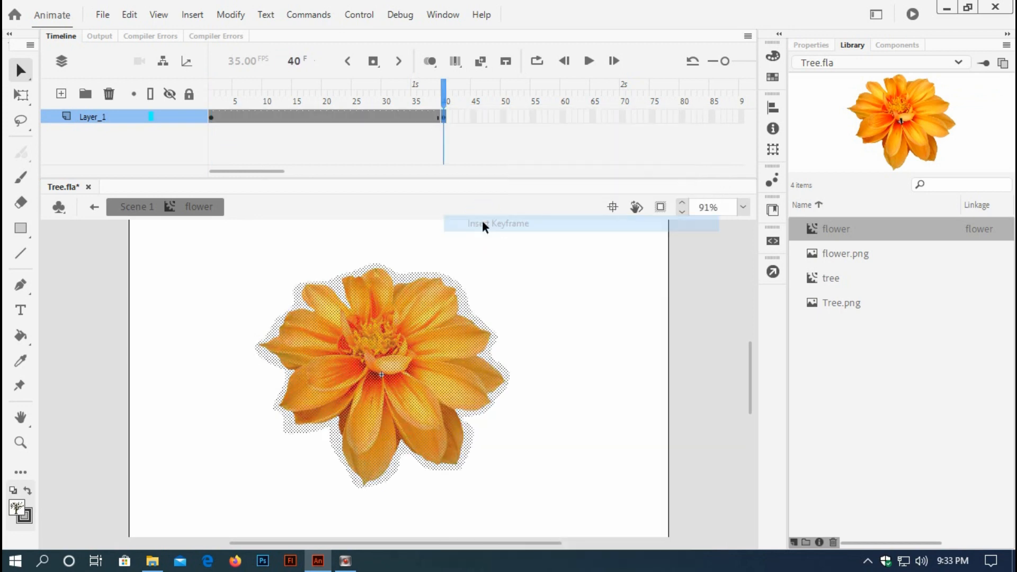
{"action": "left_click", "coordinate": [287, 120]}
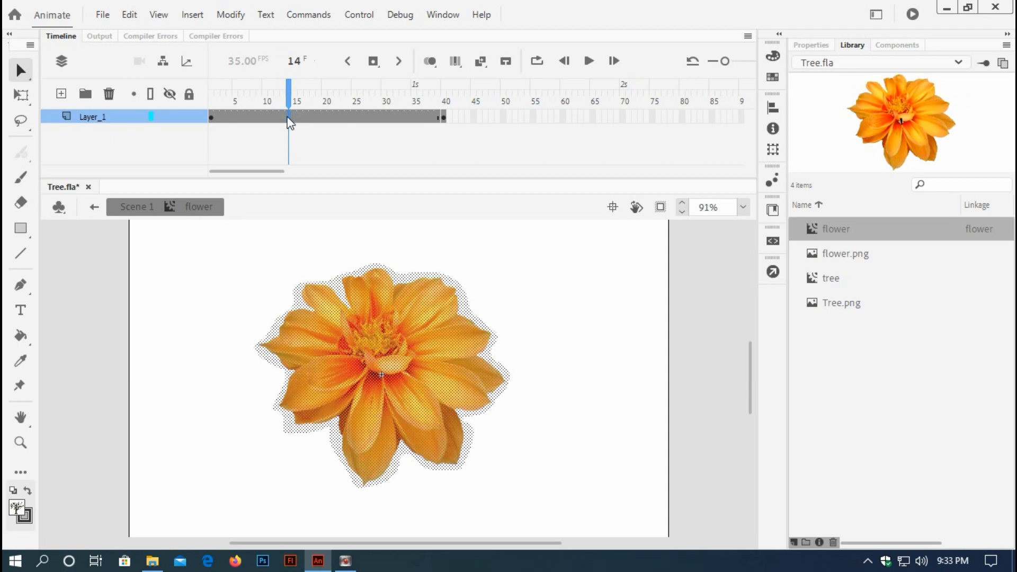
{"action": "right_click", "coordinate": [290, 123]}
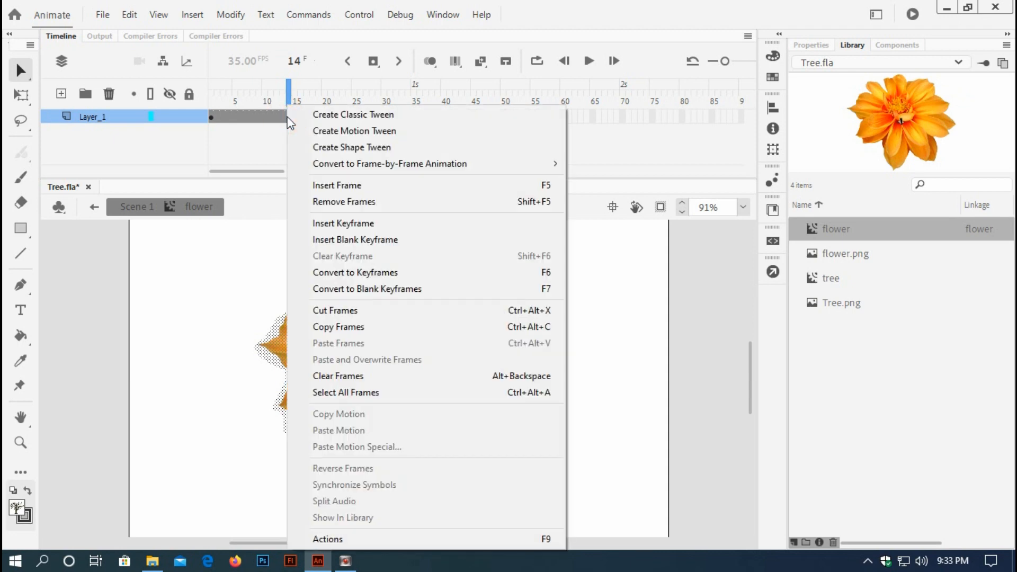
{"action": "left_click", "coordinate": [327, 116]}
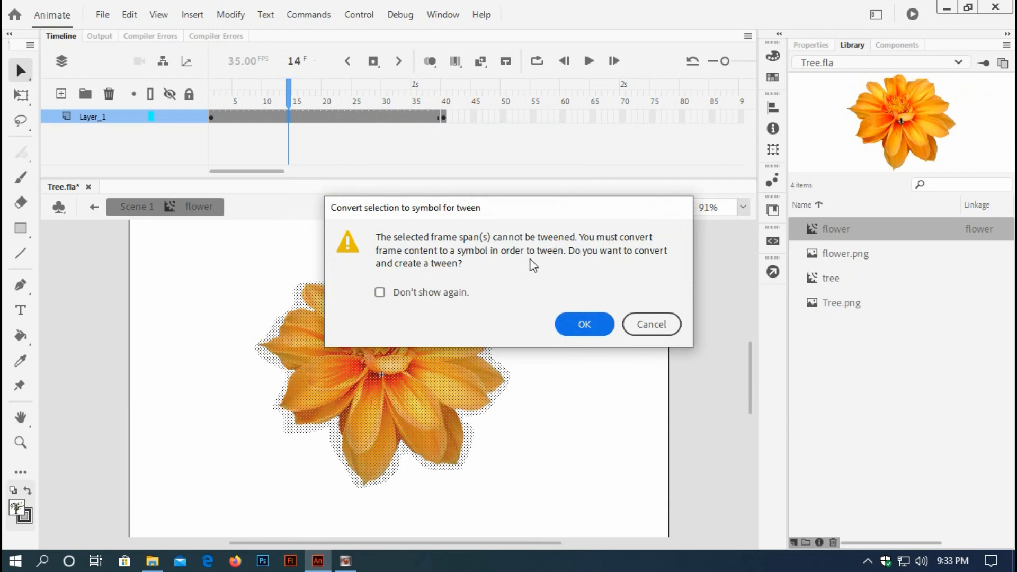
{"action": "left_click", "coordinate": [585, 326]}
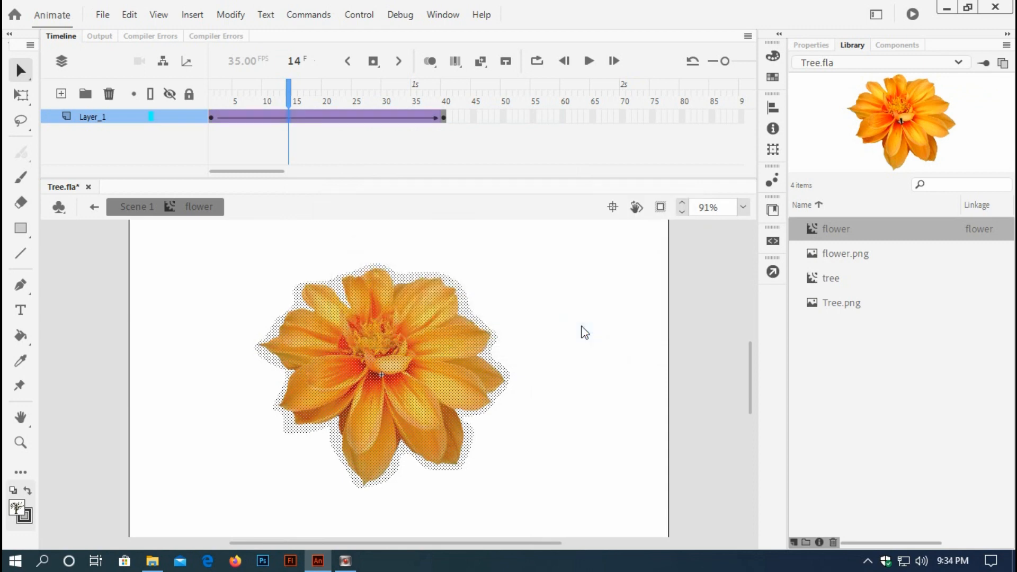
Scale the flower at frame 1 down around its center to a tiny dot with Free Transform.
{"action": "left_click", "coordinate": [212, 117]}
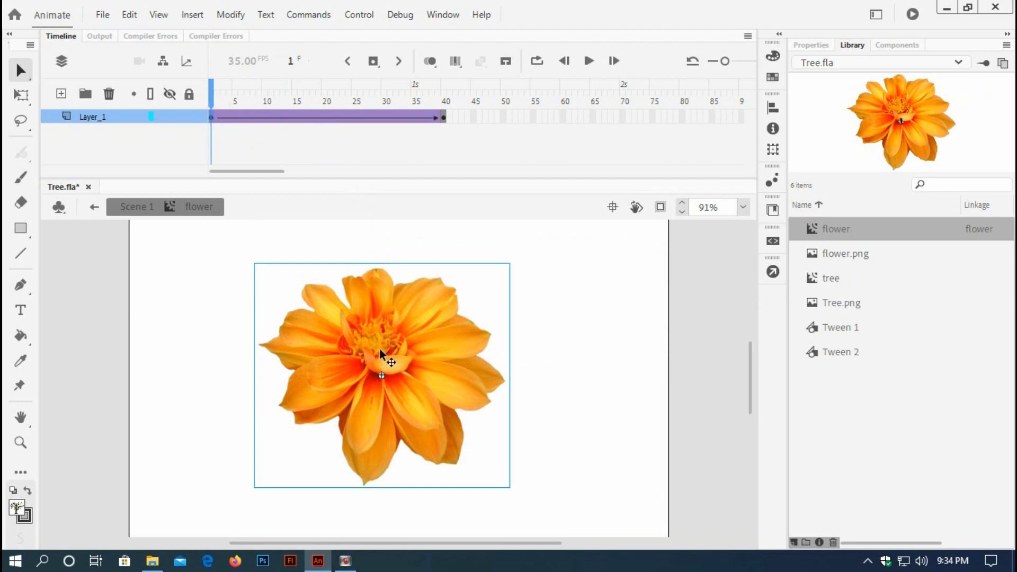
{"action": "left_click", "coordinate": [21, 97]}
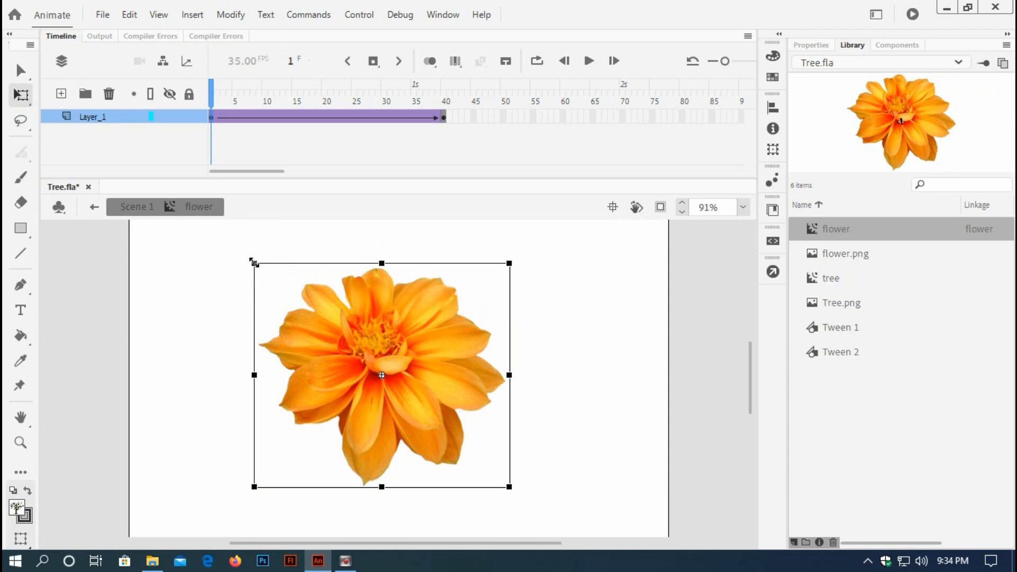
{"action": "left_click_drag", "start_coordinate": [253, 261], "coordinate": [373, 368]}
{"action": "left_click", "coordinate": [339, 324]}
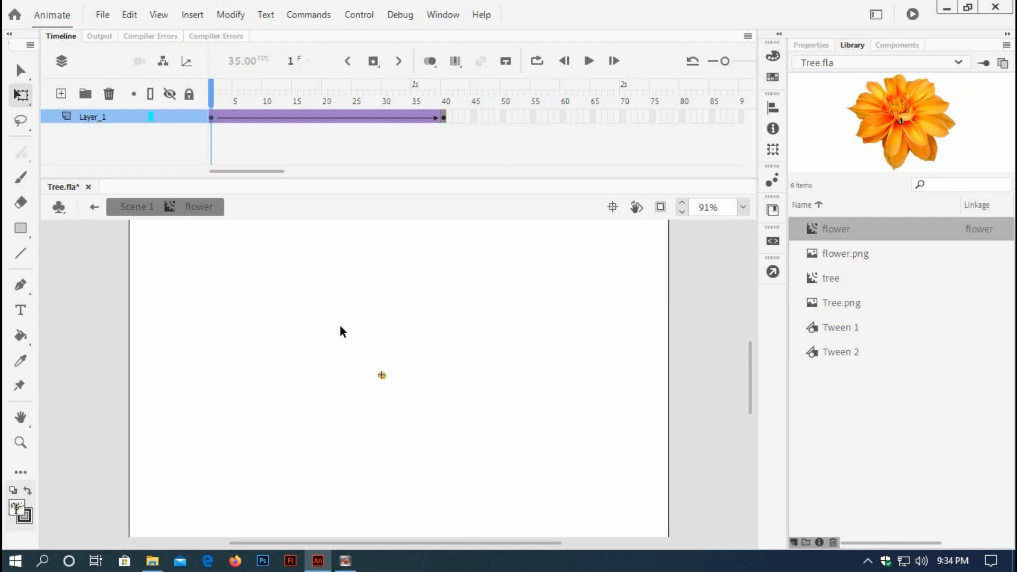
{"action": "mouse_move", "coordinate": [214, 93]}
{"action": "left_mouse_down"}
{"action": "mouse_move", "coordinate": [445, 93]}
{"action": "mouse_move", "coordinate": [213, 96]}
{"action": "left_mouse_up"}
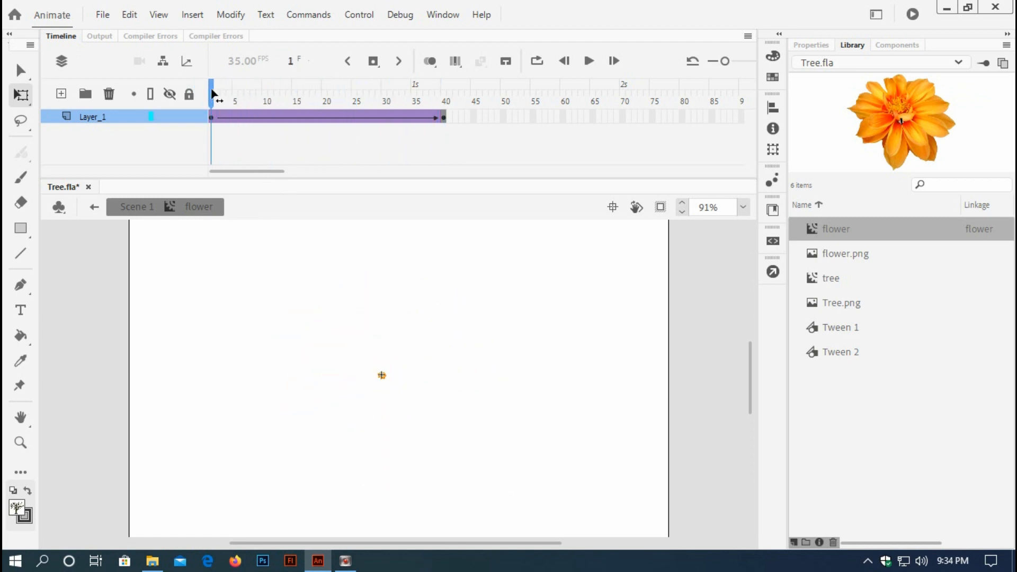
Rename the tween layer as flower and add a new layer named action above it.
{"action": "double_click", "coordinate": [91, 117]}
{"action": "key", "text": "BackSpace"}
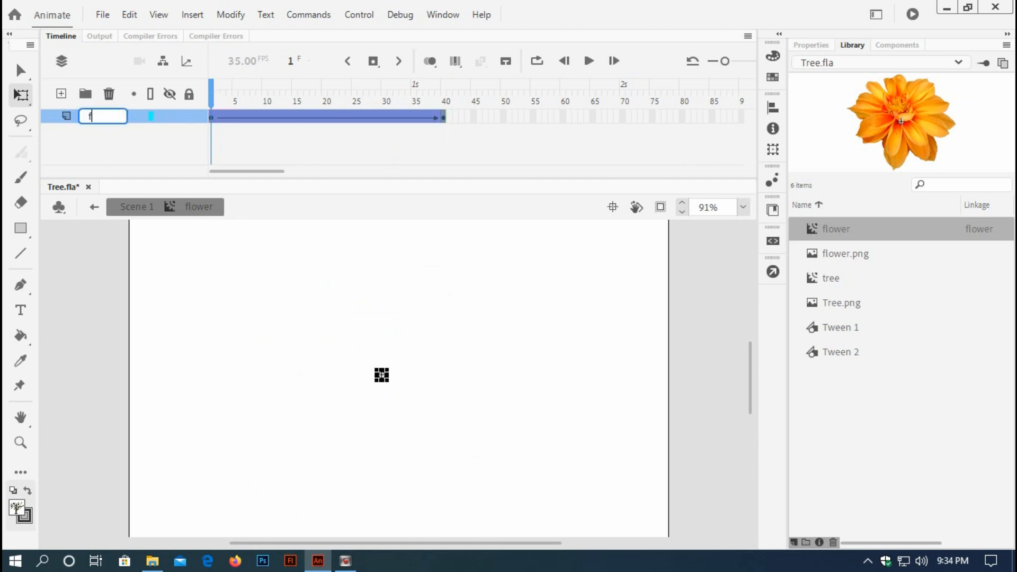
{"action": "type", "text": "flower"}
{"action": "left_click", "coordinate": [96, 154]}
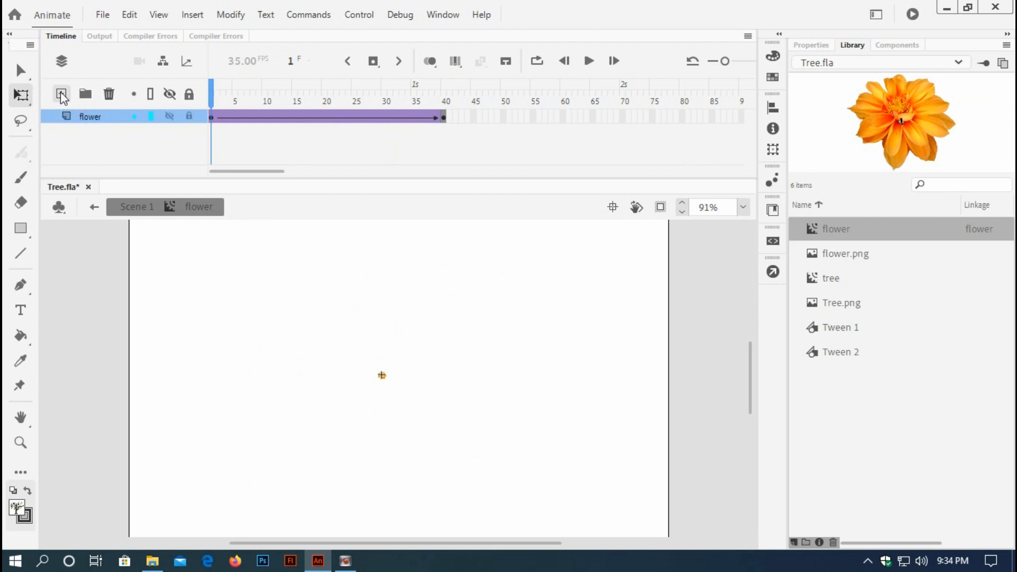
{"action": "left_click", "coordinate": [60, 94]}
{"action": "double_click", "coordinate": [91, 116]}
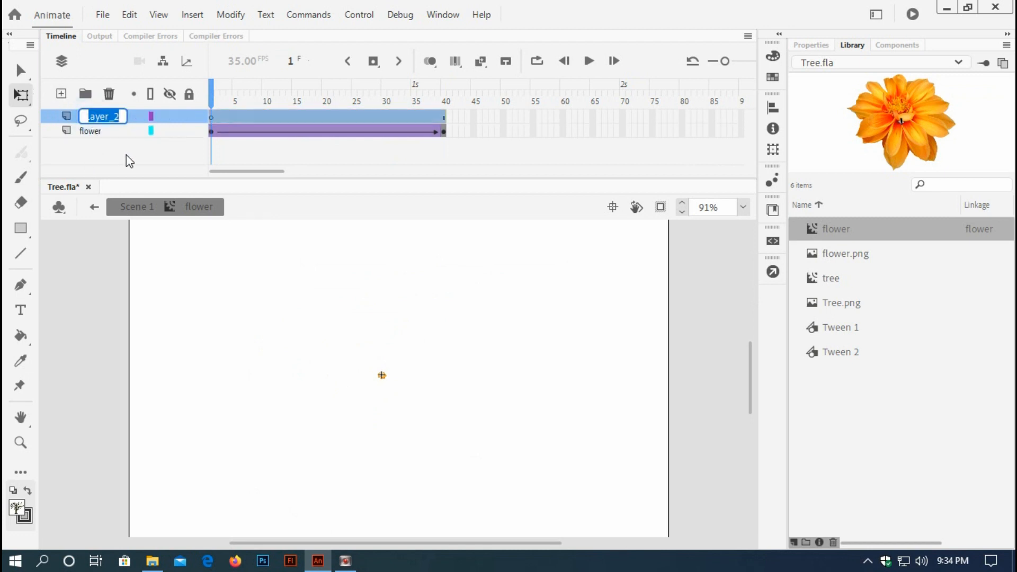
{"action": "type", "text": "action"}
{"action": "left_click", "coordinate": [216, 113]}
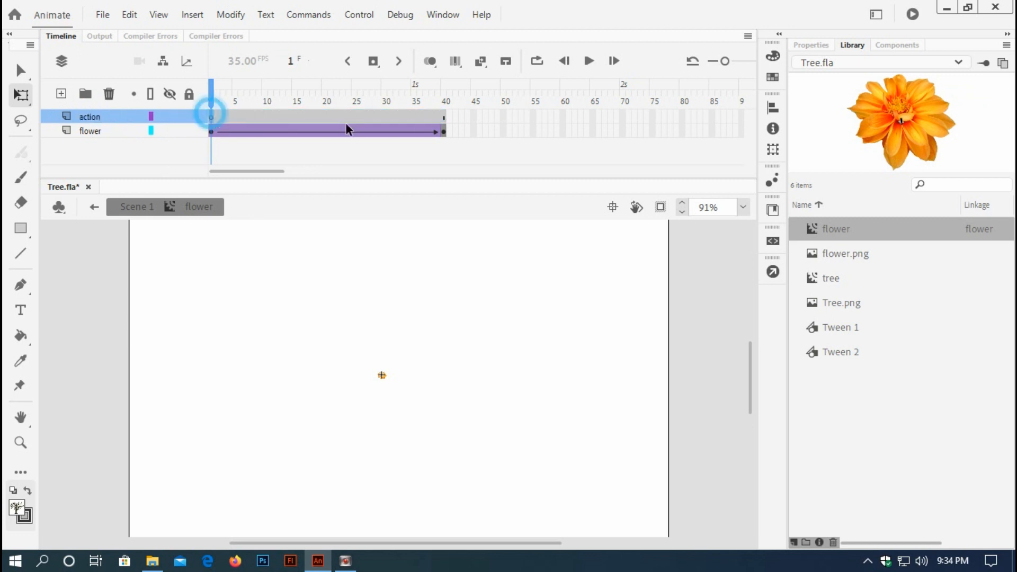
Insert a blank keyframe at frame 40 of the action layer.
{"action": "left_click", "coordinate": [443, 115]}
{"action": "right_click", "coordinate": [444, 115]}
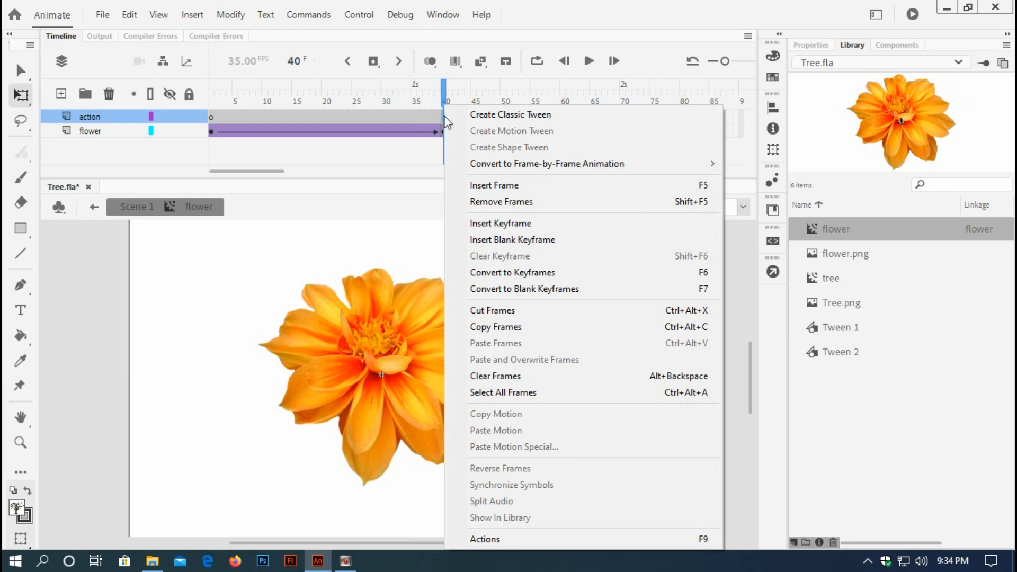
{"action": "left_click", "coordinate": [488, 243]}
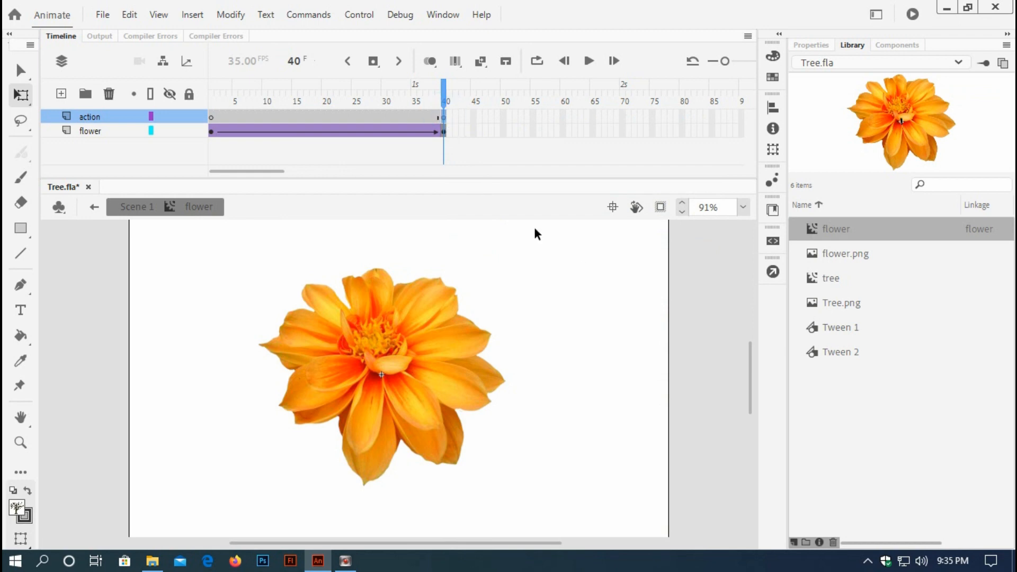
Add the script stop(); to frame 40 of the action layer and save the document.
{"action": "left_click", "coordinate": [772, 271]}
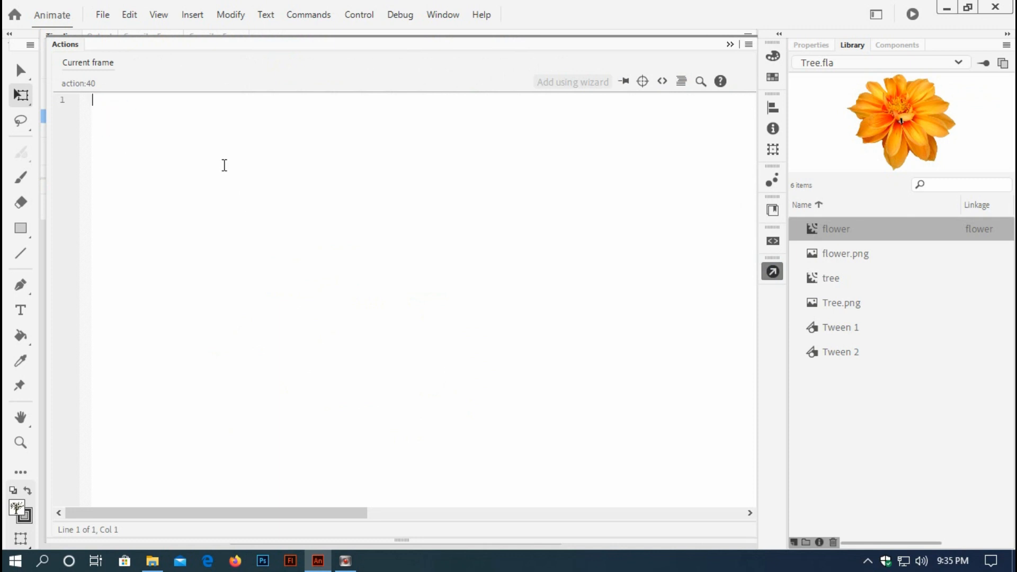
{"action": "type", "text": "stop();"}
{"action": "key", "text": "ctrl+s"}
{"action": "left_click", "coordinate": [729, 46]}
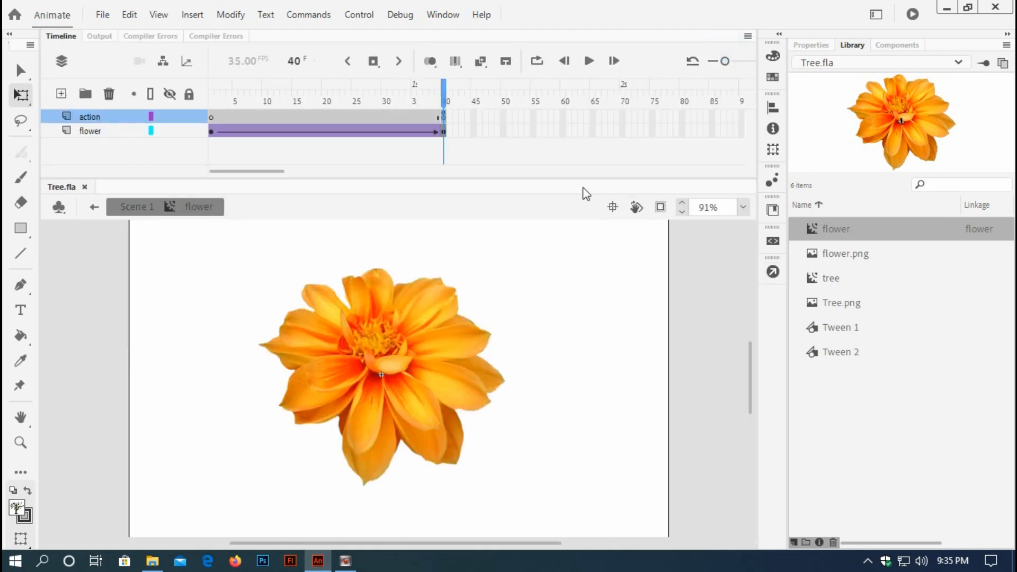
Return to Scene 1 and delete the flower instance from the stage.
{"action": "left_click", "coordinate": [130, 206]}
{"action": "left_click", "coordinate": [462, 354]}
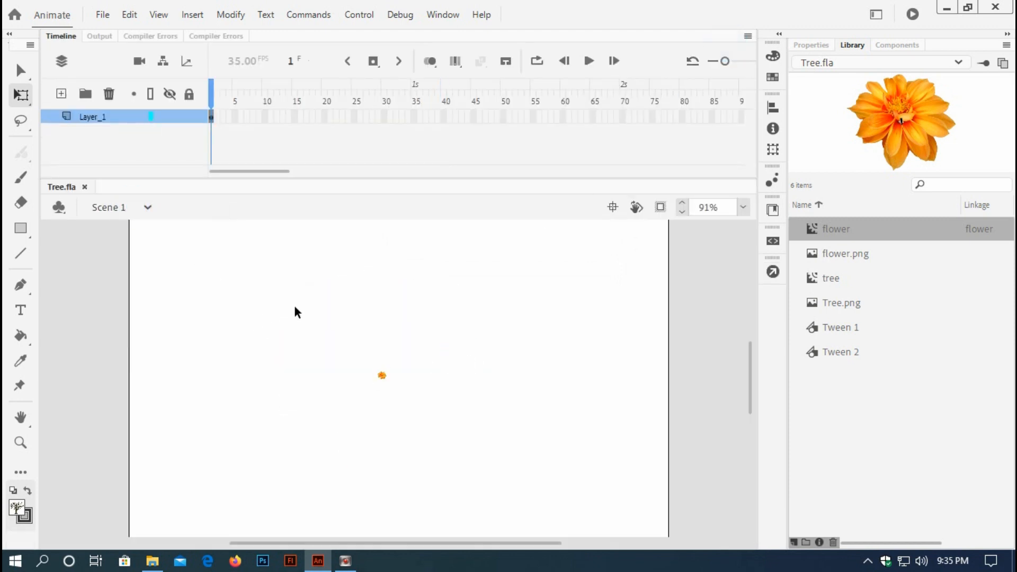
{"action": "mouse_move", "coordinate": [295, 309]}
{"action": "left_mouse_down"}
{"action": "mouse_move", "coordinate": [368, 397]}
{"action": "mouse_move", "coordinate": [462, 479]}
{"action": "left_mouse_up"}
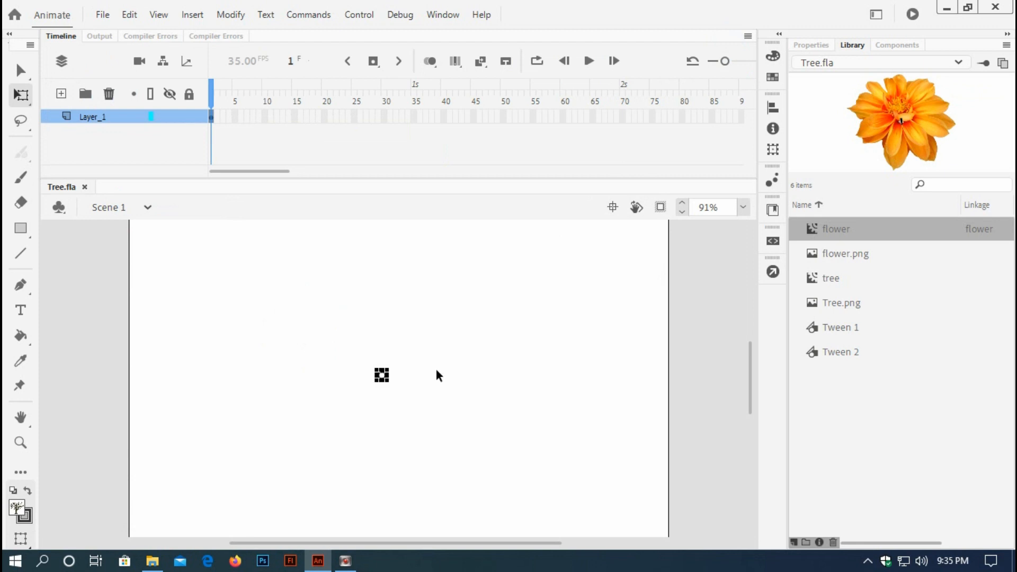
{"action": "key", "text": "Delete"}
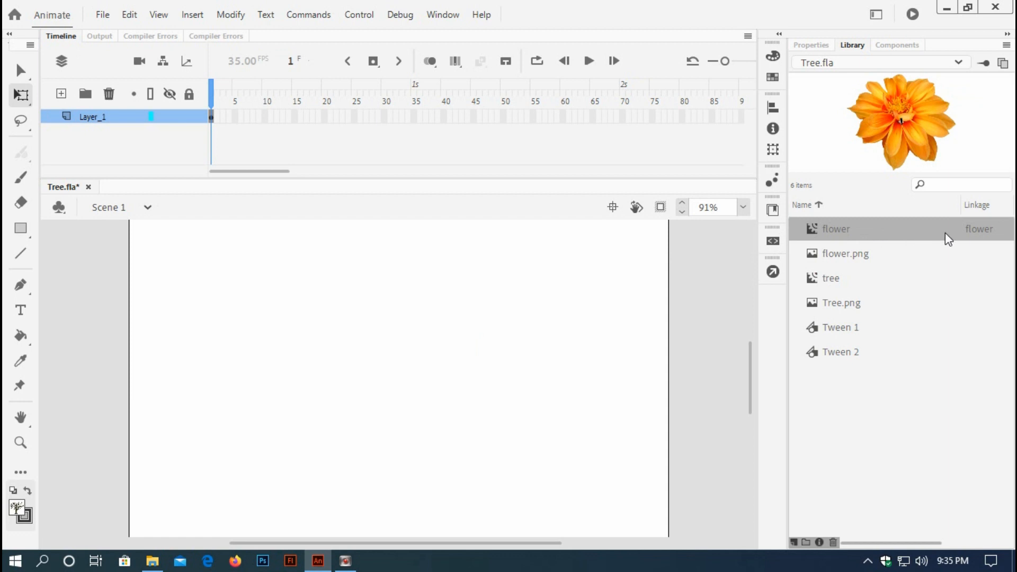
Open the class code of the flower symbol from the library for editing.
{"action": "left_click", "coordinate": [815, 254]}
{"action": "left_click", "coordinate": [815, 228]}
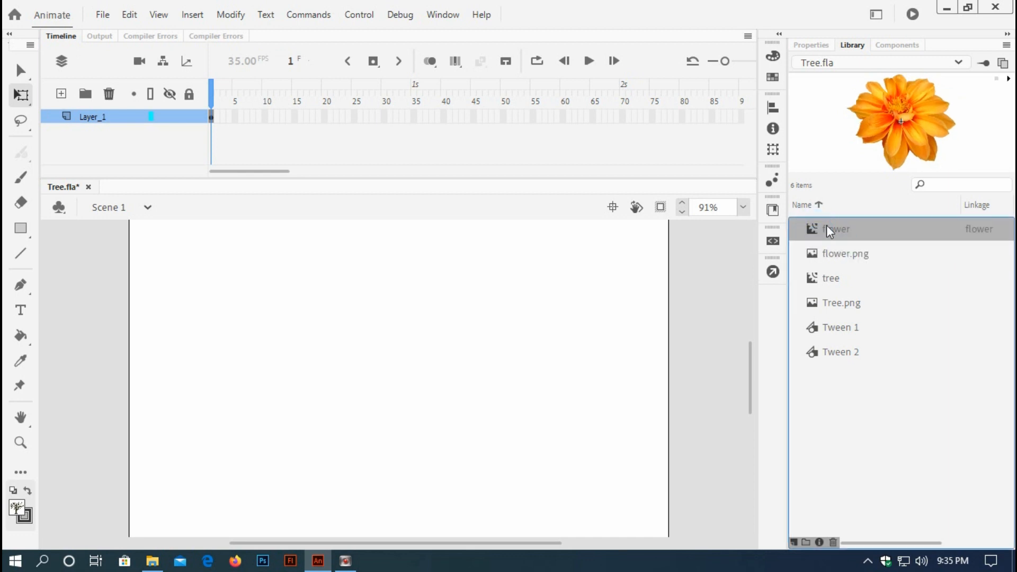
{"action": "right_click", "coordinate": [829, 231]}
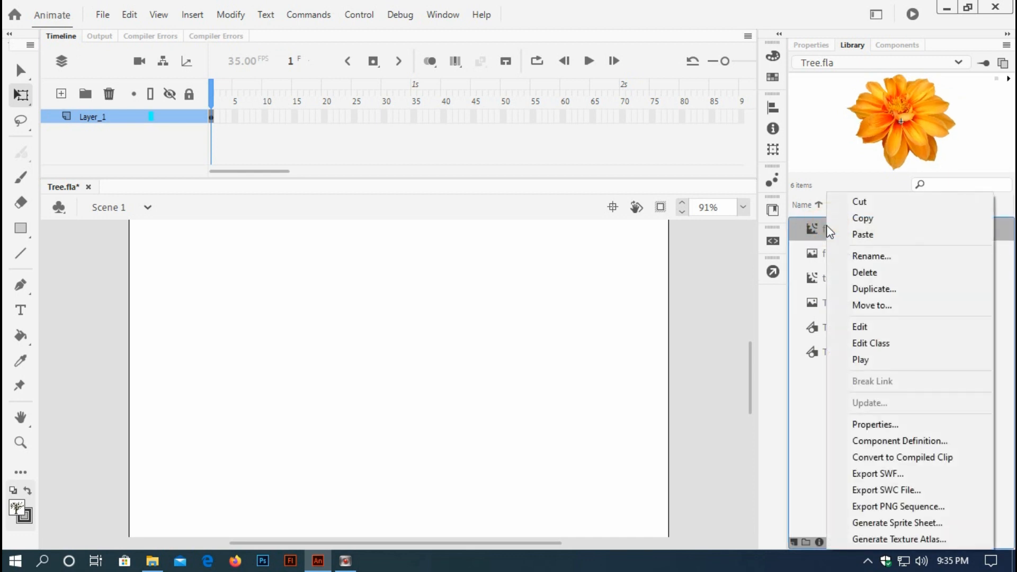
{"action": "left_click", "coordinate": [870, 343]}
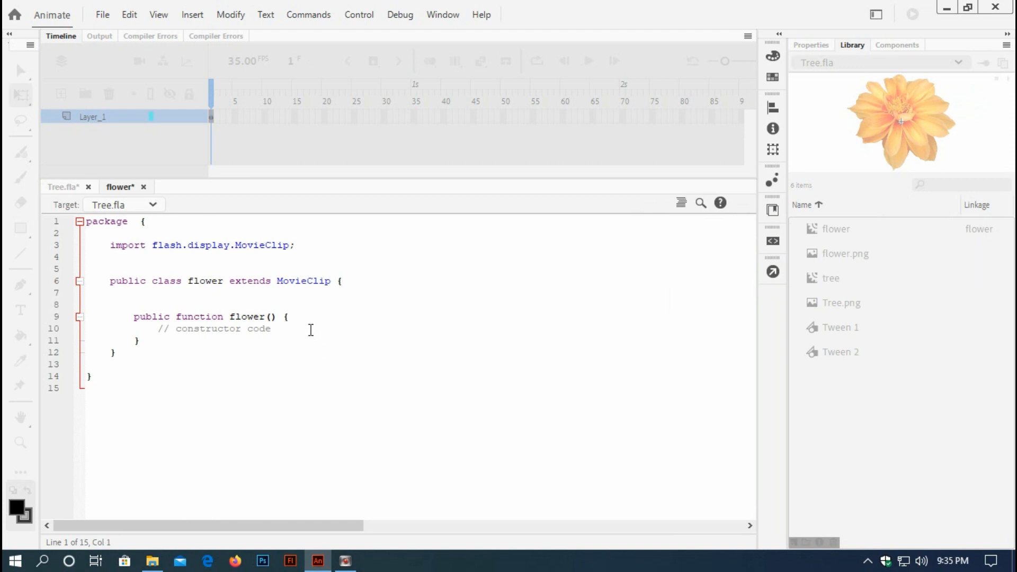
{"action": "left_click", "coordinate": [311, 329]}
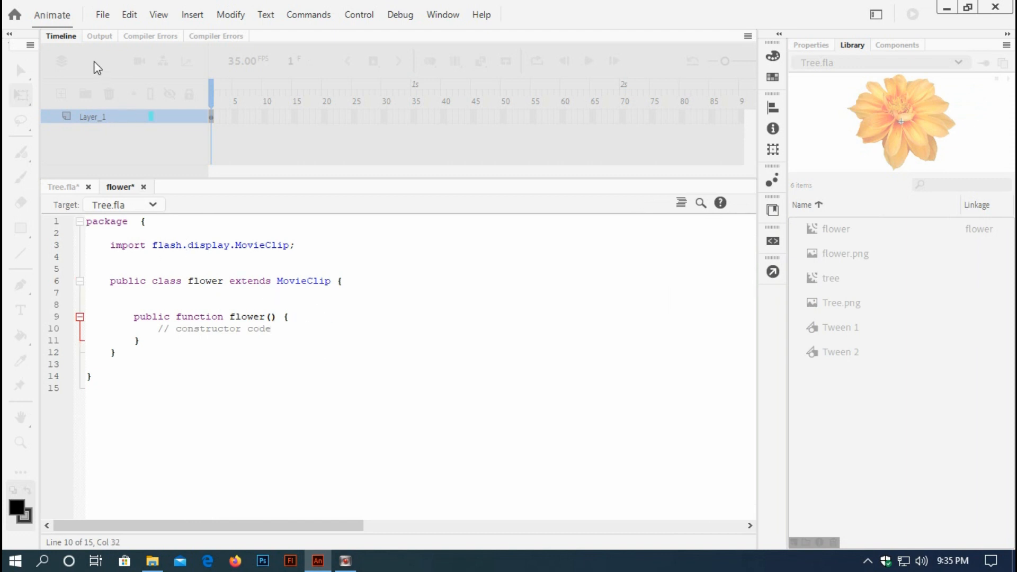
Save the class as flower.as in the TreeGrowsFlower folder inside A.S 3.0 on the Desktop, as an ActionScript Document.
{"action": "key", "text": "ctrl+s"}
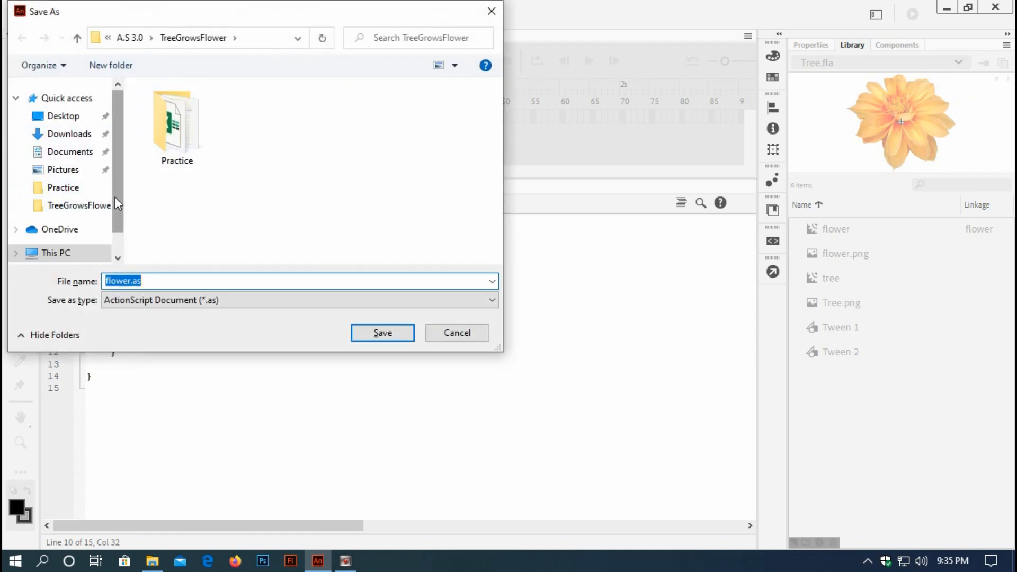
{"action": "left_click", "coordinate": [63, 116]}
{"action": "double_click", "coordinate": [177, 108]}
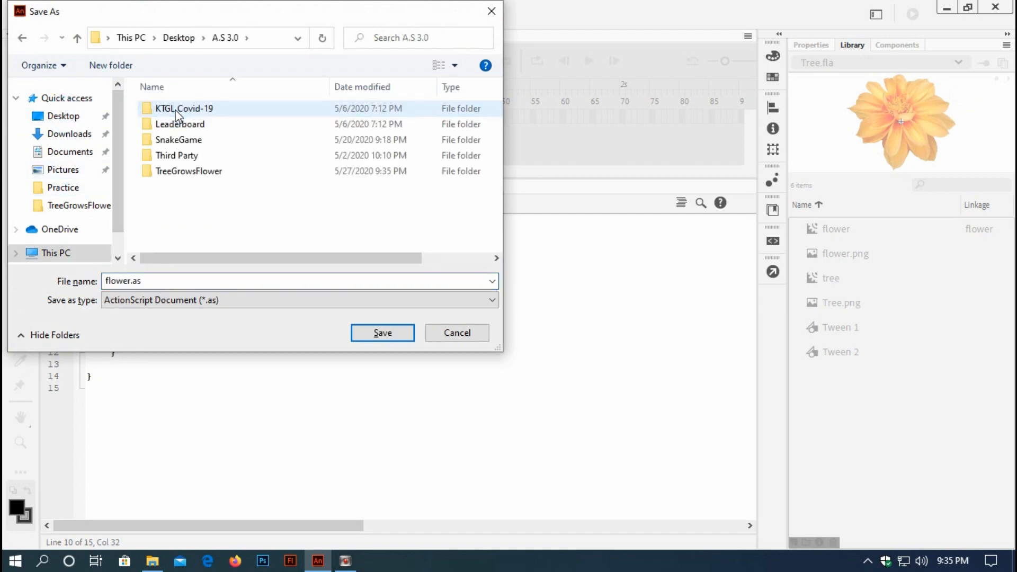
{"action": "double_click", "coordinate": [176, 171]}
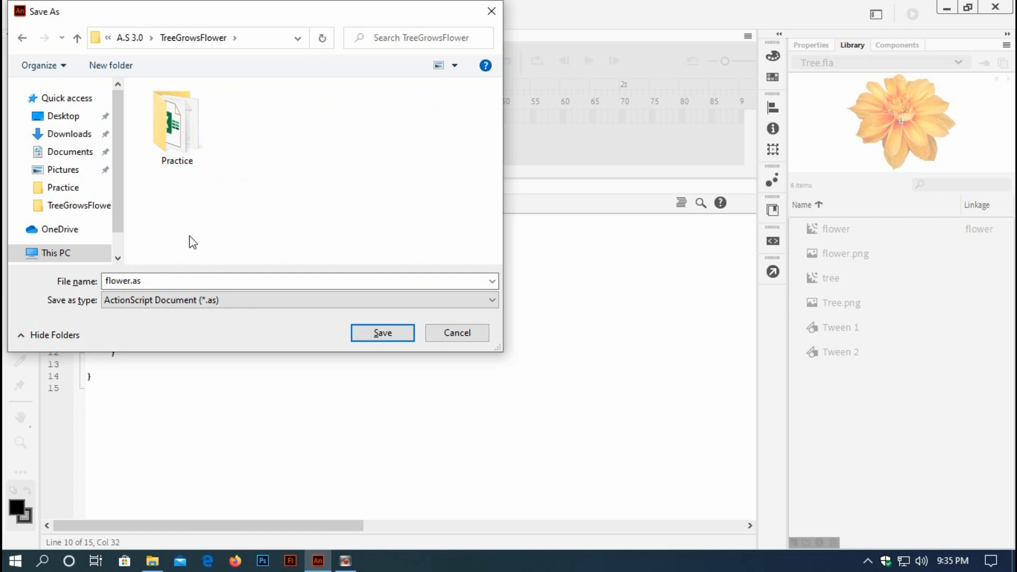
{"action": "left_click", "coordinate": [374, 332]}
Save flower.as and replace its constructor comment with this.scaleX = this.scaleY = .3+Math.random()*.7;.
{"action": "left_click", "coordinate": [354, 286]}
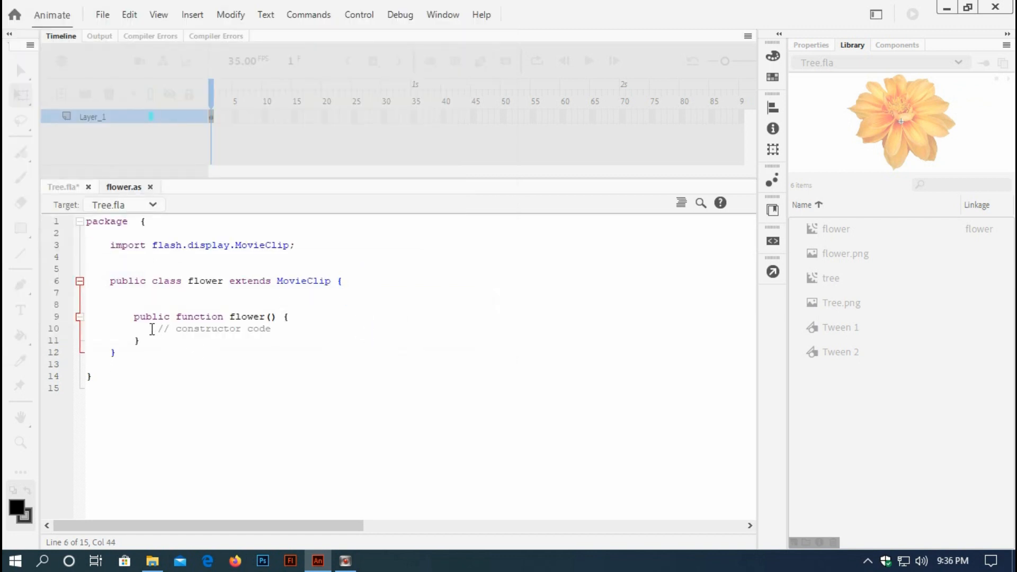
{"action": "left_click_drag", "start_coordinate": [157, 328], "coordinate": [337, 329]}
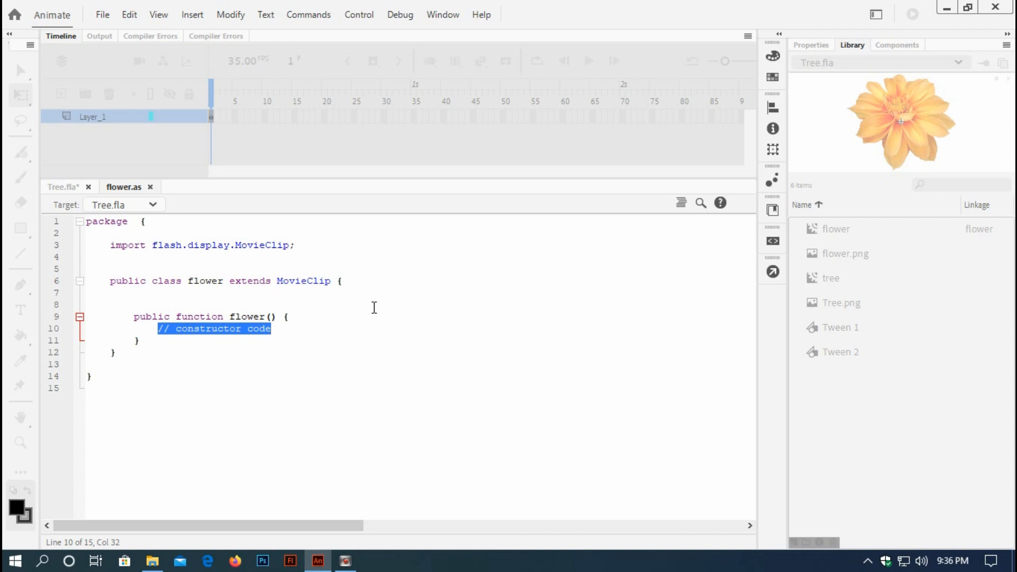
{"action": "key", "text": "Return"}
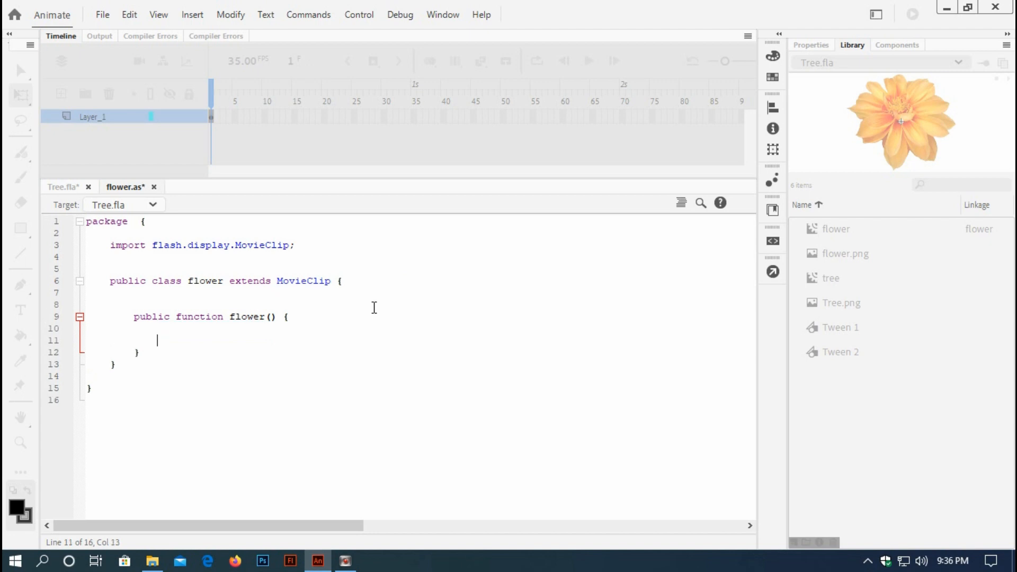
{"action": "type", "text": "this.sc"}
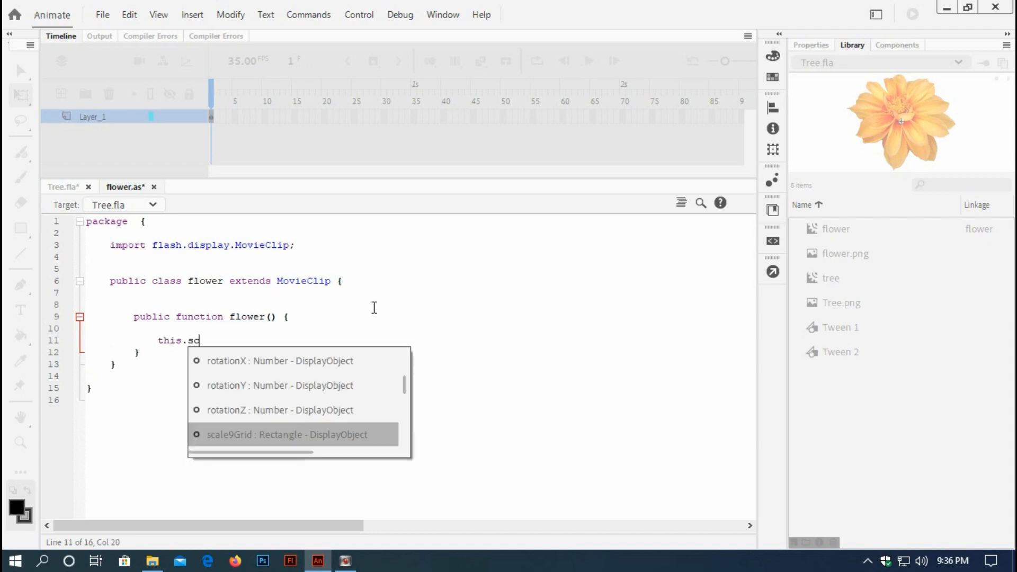
{"action": "type", "text": "aleX = "}
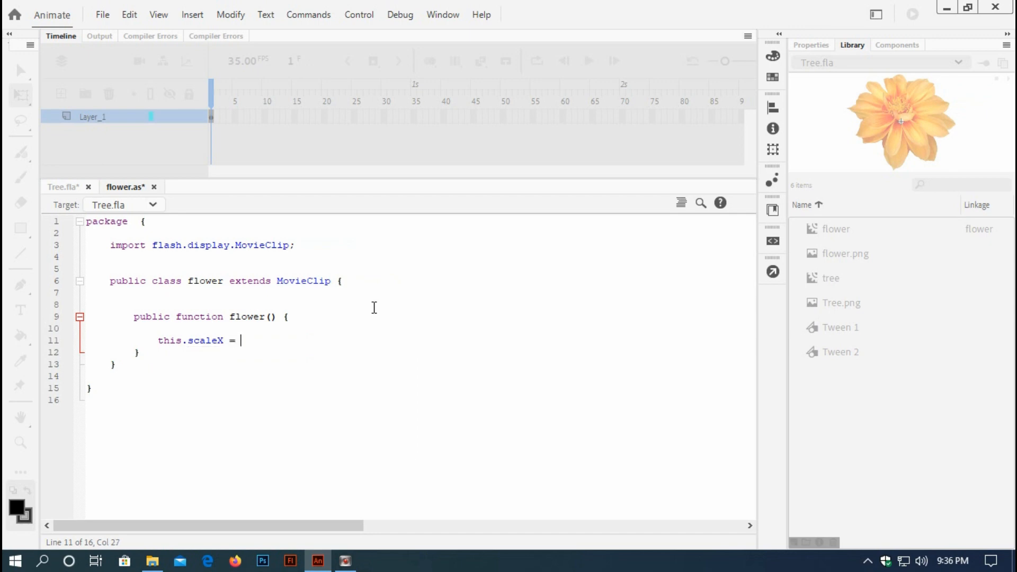
{"action": "type", "text": "this.sca"}
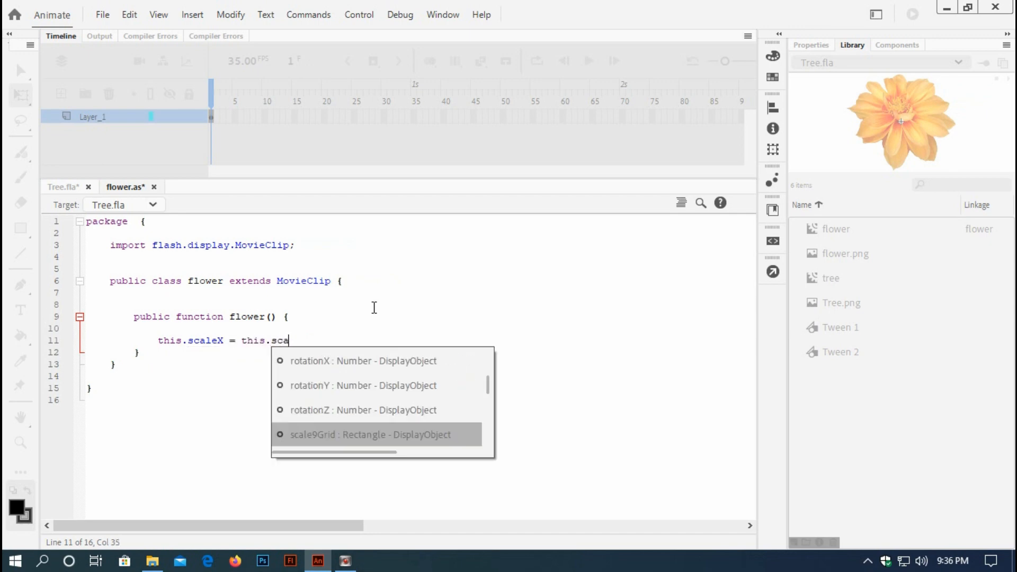
{"action": "type", "text": "leY = "}
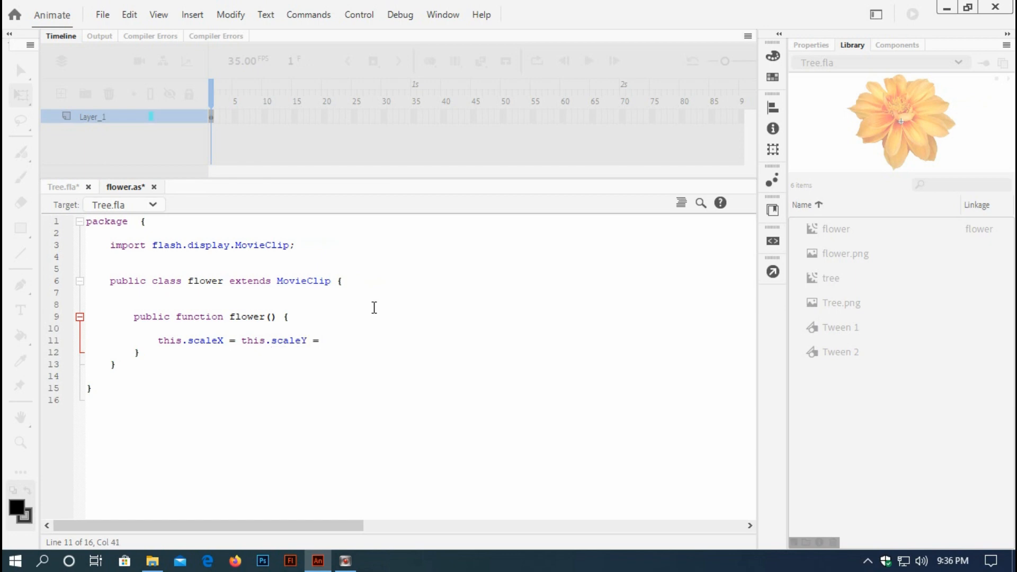
{"action": "type", "text": ".3+Math.ra"}
{"action": "key", "text": "Return"}
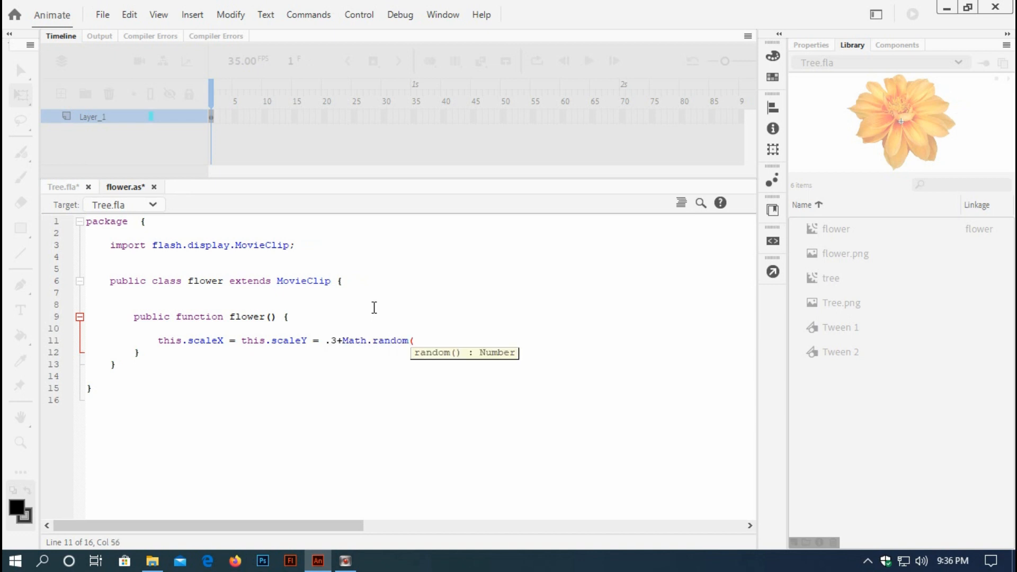
{"action": "type", "text": ")"}
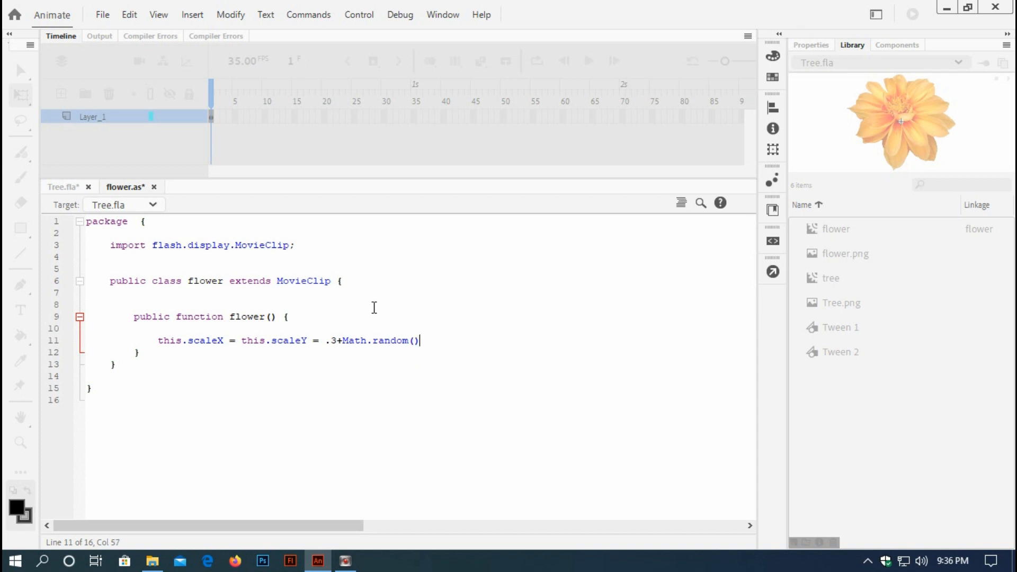
{"action": "type", "text": "*.7"}
{"action": "key", "text": "Down"}
{"action": "key", "text": "Down"}
{"action": "left_click", "coordinate": [445, 340]}
{"action": "type", "text": ";"}
Add the line this.rotation = 0+Math.random()*360; below the scale line in the flower constructor.
{"action": "key", "text": "Return"}
{"action": "type", "text": "this"}
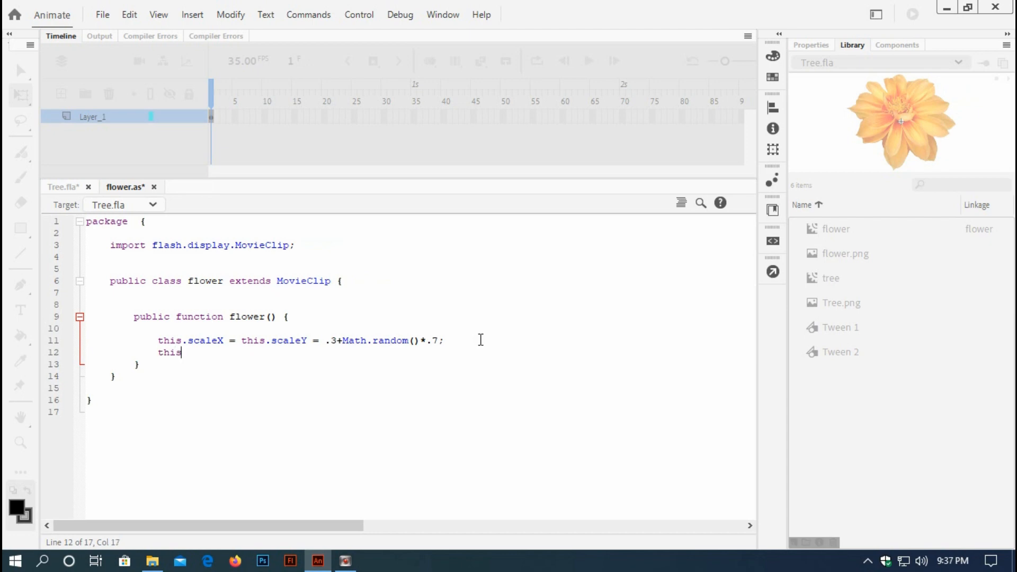
{"action": "type", "text": ".ro"}
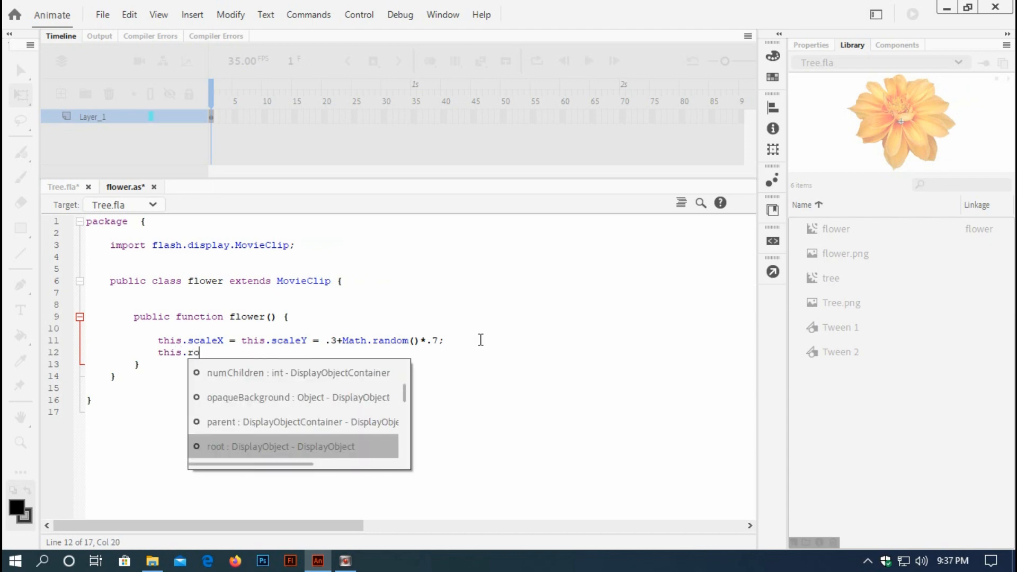
{"action": "type", "text": "tat"}
{"action": "key", "text": "Return"}
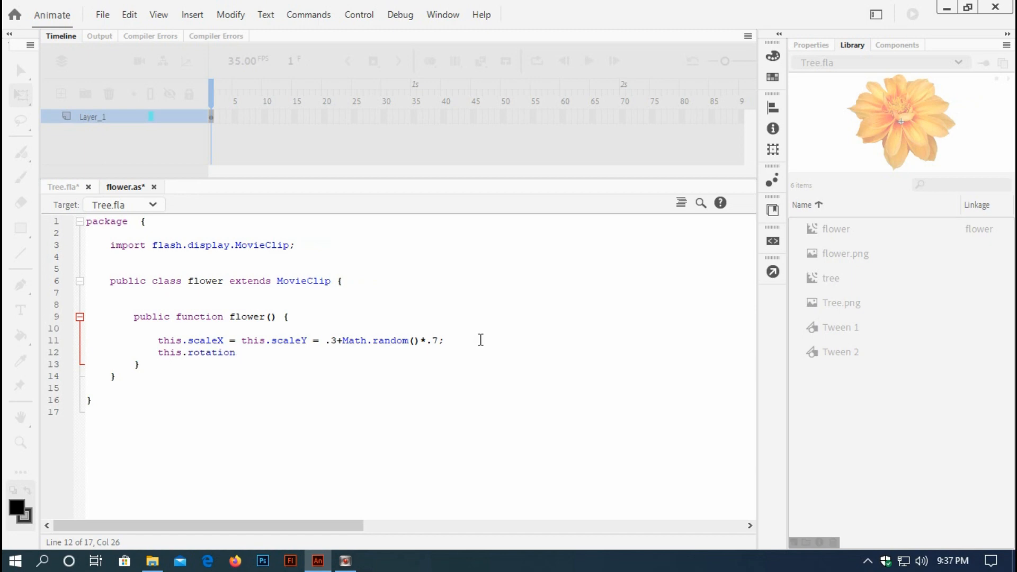
{"action": "type", "text": "= 0+Math.ra"}
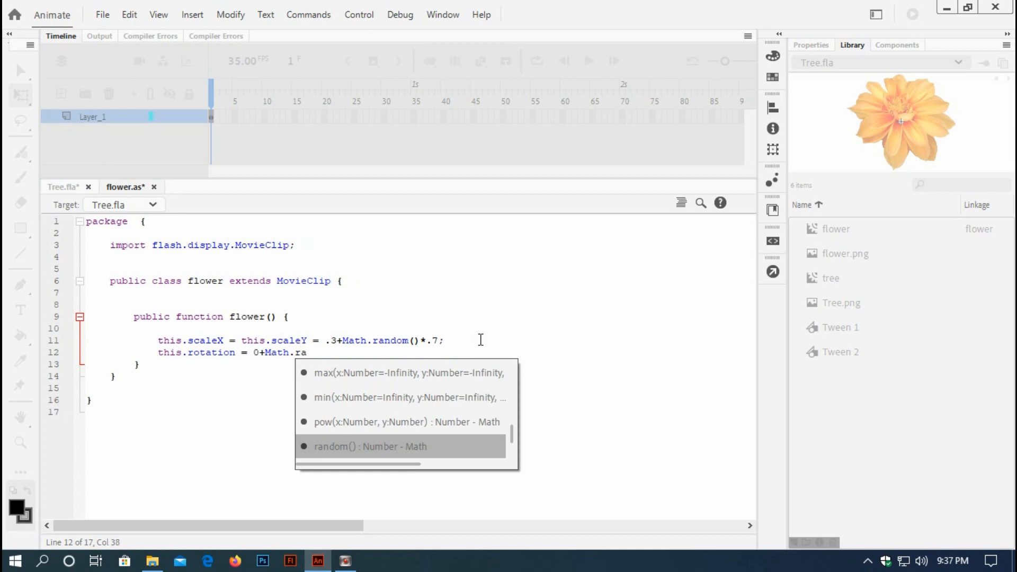
{"action": "key", "text": "Return"}
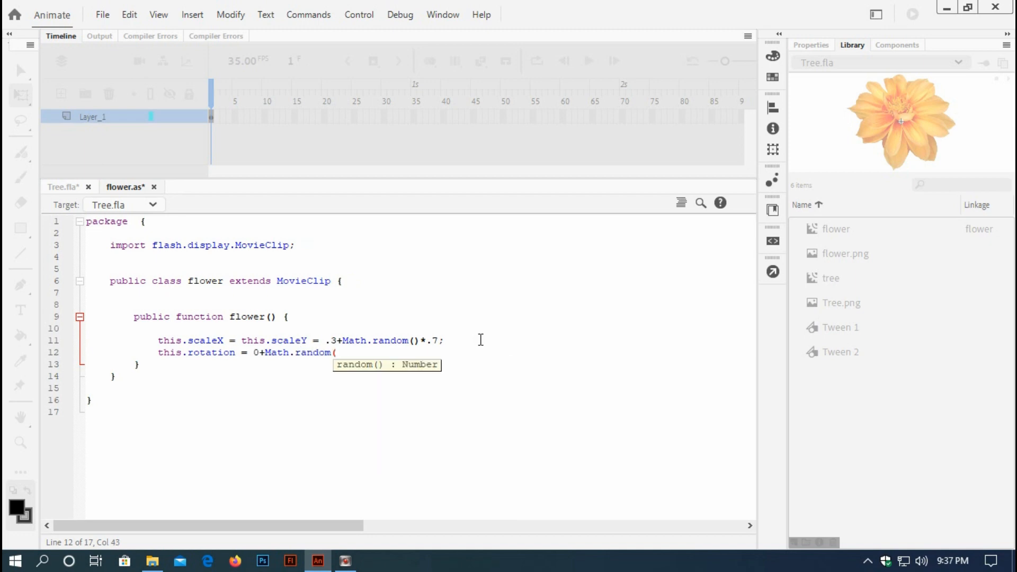
{"action": "type", "text": ")"}
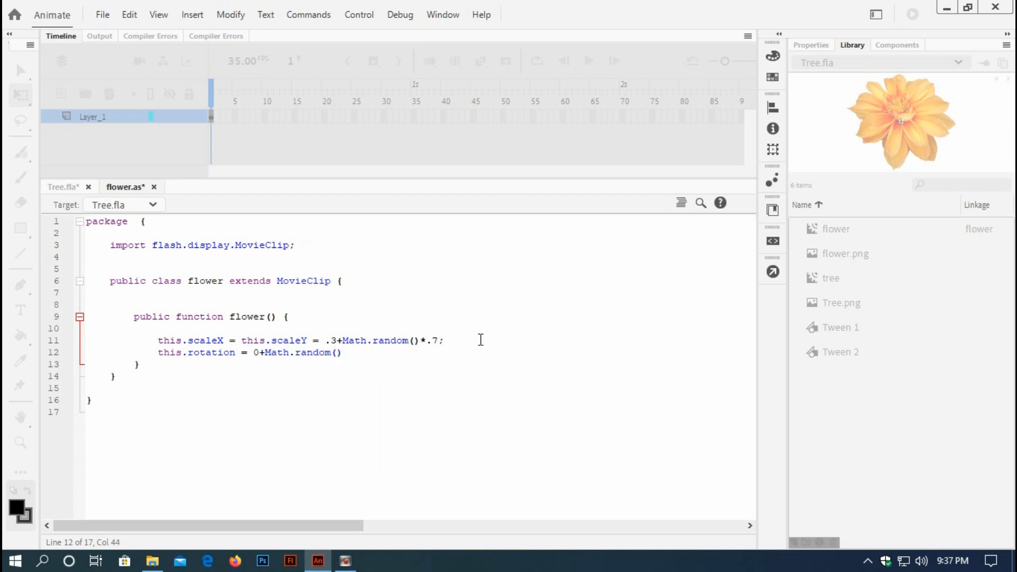
{"action": "type", "text": "*360;"}
{"action": "left_click", "coordinate": [416, 367]}
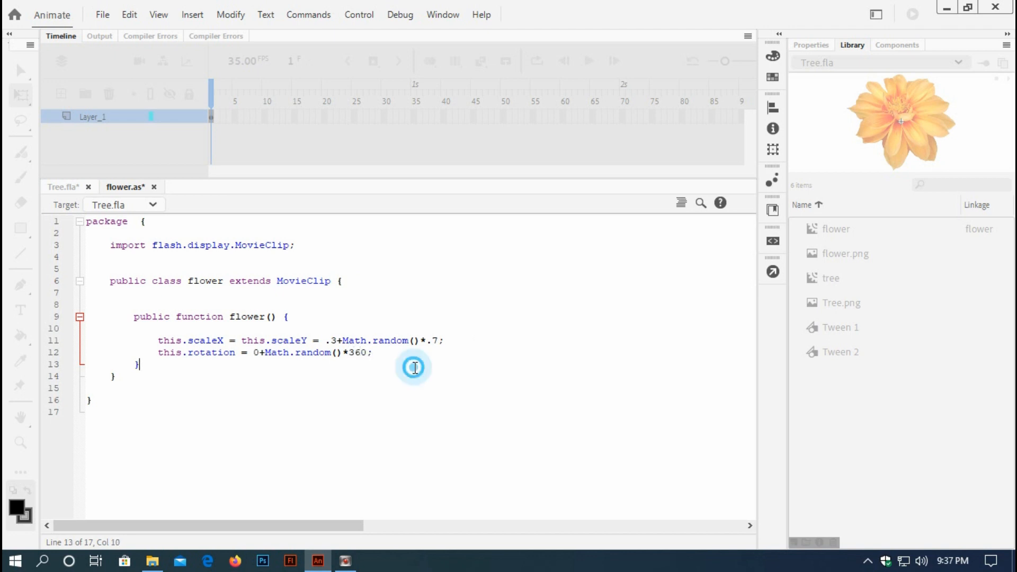
Check the 0 and 360 values in the rotation line and save flower.as.
{"action": "left_click", "coordinate": [316, 374]}
{"action": "left_click", "coordinate": [377, 351]}
{"action": "double_click", "coordinate": [257, 352]}
{"action": "left_click_drag", "start_coordinate": [350, 354], "coordinate": [367, 354]}
{"action": "left_click", "coordinate": [370, 354]}
{"action": "key", "text": "ctrl+s"}
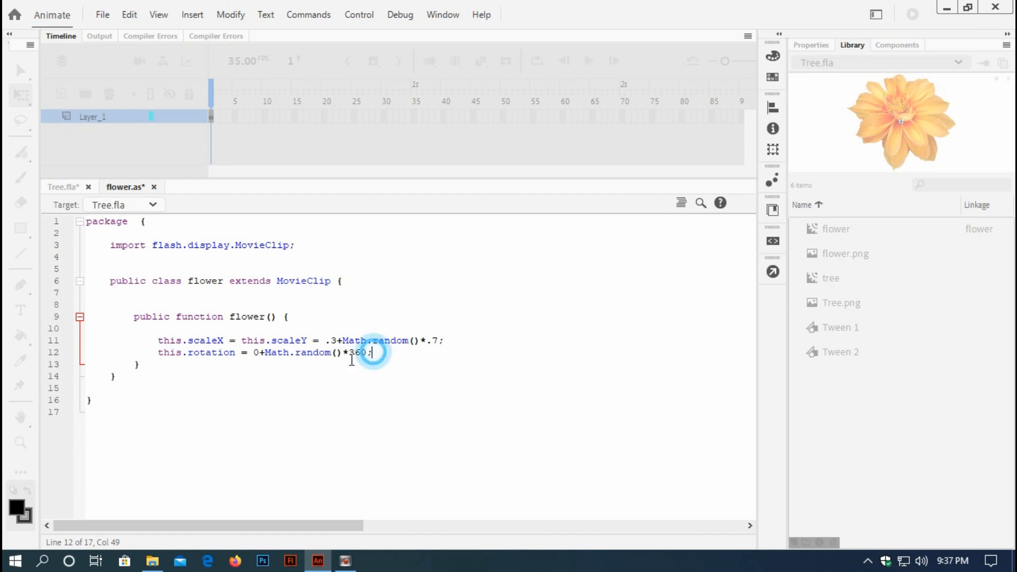
{"action": "key", "text": "Down"}
{"action": "left_click", "coordinate": [337, 378]}
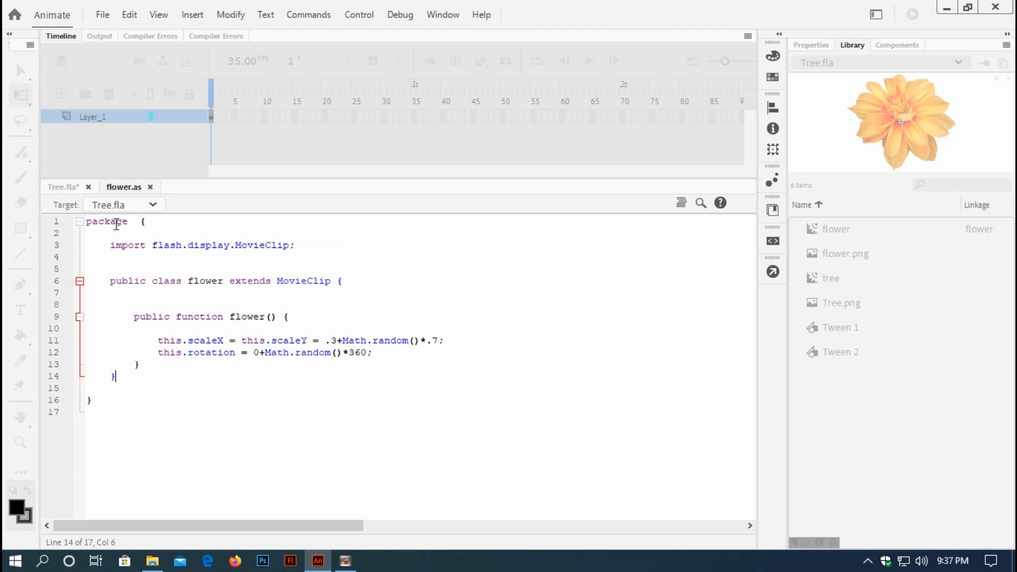
Return to Tree.fla and place four instances of the flower symbol spread across the stage.
{"action": "left_click", "coordinate": [69, 187]}
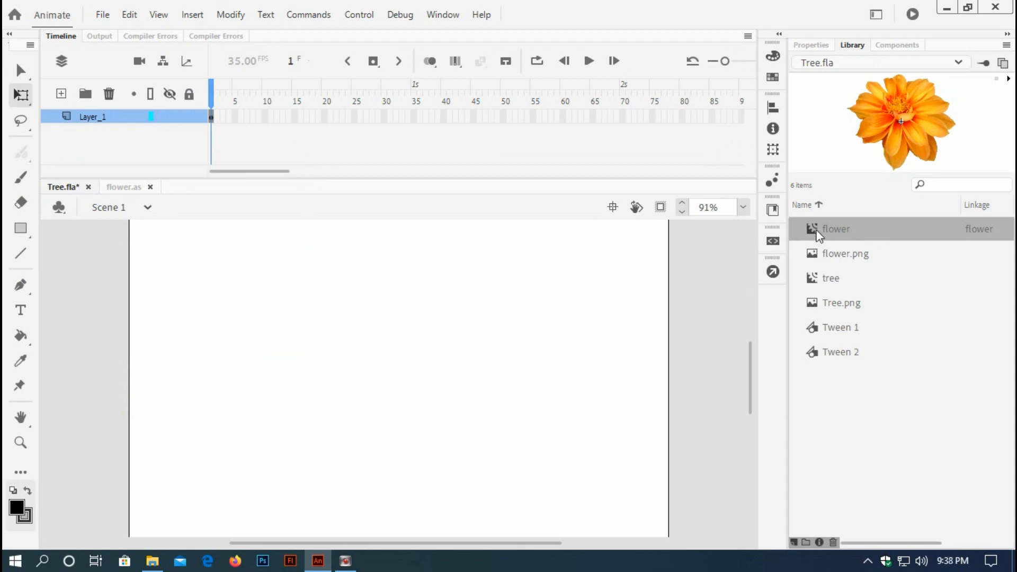
{"action": "left_click_drag", "start_coordinate": [820, 241], "coordinate": [387, 295]}
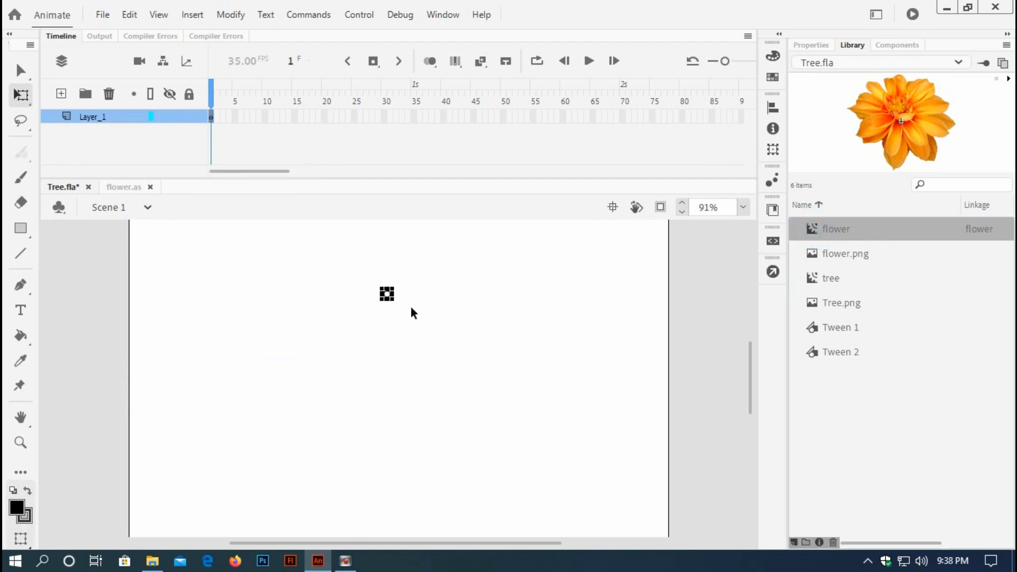
{"action": "left_click", "coordinate": [458, 345]}
{"action": "left_click", "coordinate": [811, 231]}
{"action": "left_click_drag", "start_coordinate": [750, 266], "coordinate": [545, 352]}
{"action": "left_click_drag", "start_coordinate": [813, 233], "coordinate": [304, 374]}
{"action": "left_click_drag", "start_coordinate": [824, 234], "coordinate": [440, 416]}
{"action": "left_click", "coordinate": [367, 431]}
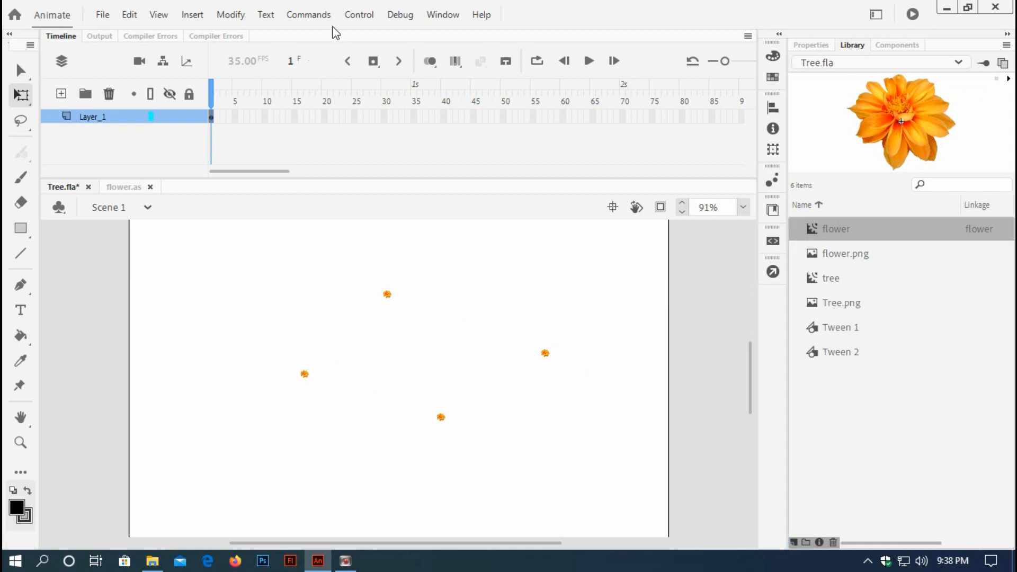
Test the movie to examine the size and rotation of the growing flowers, and close the preview.
{"action": "left_click", "coordinate": [358, 14]}
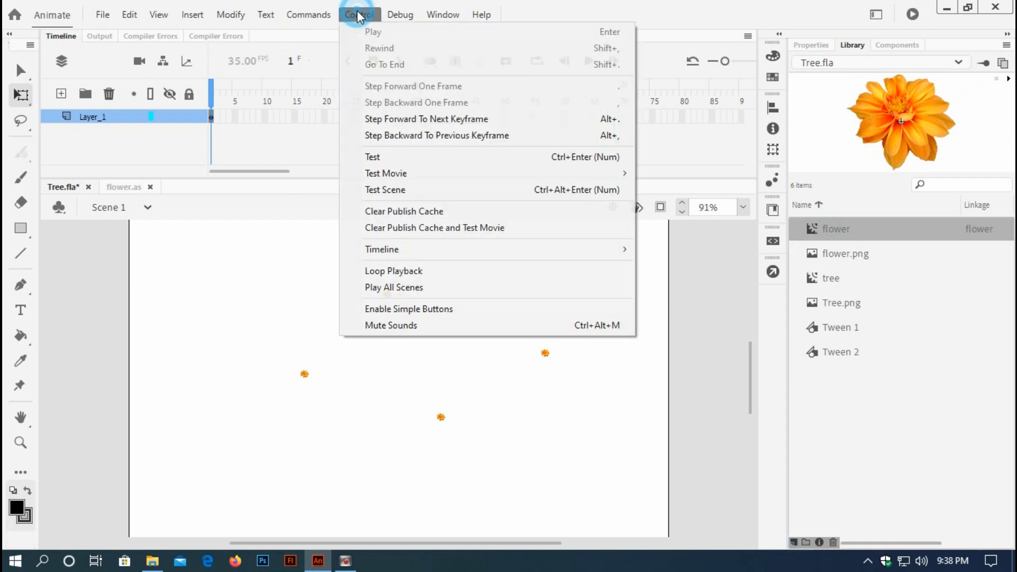
{"action": "left_click", "coordinate": [373, 156]}
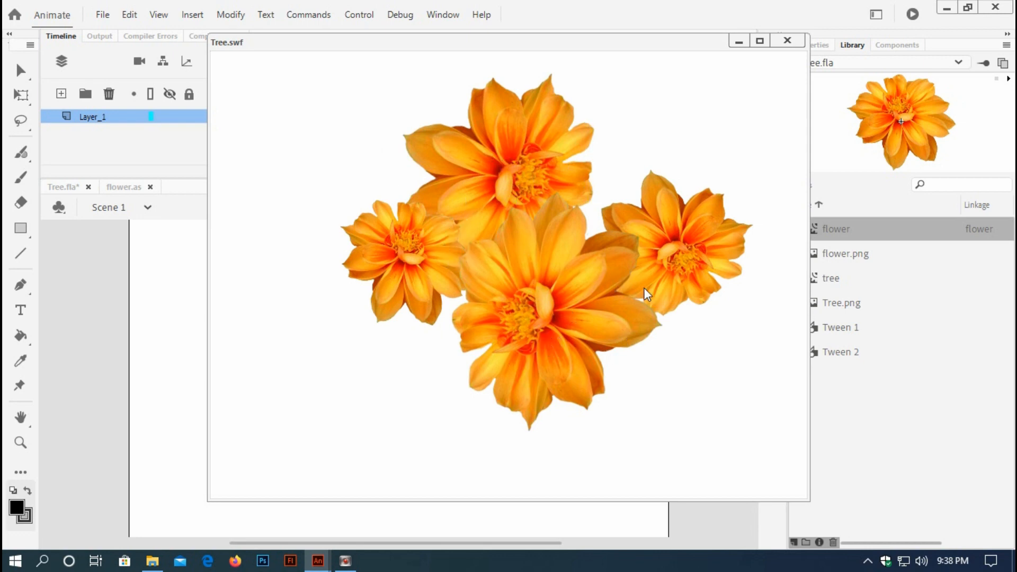
{"action": "left_click", "coordinate": [794, 40]}
{"action": "key", "text": "q"}
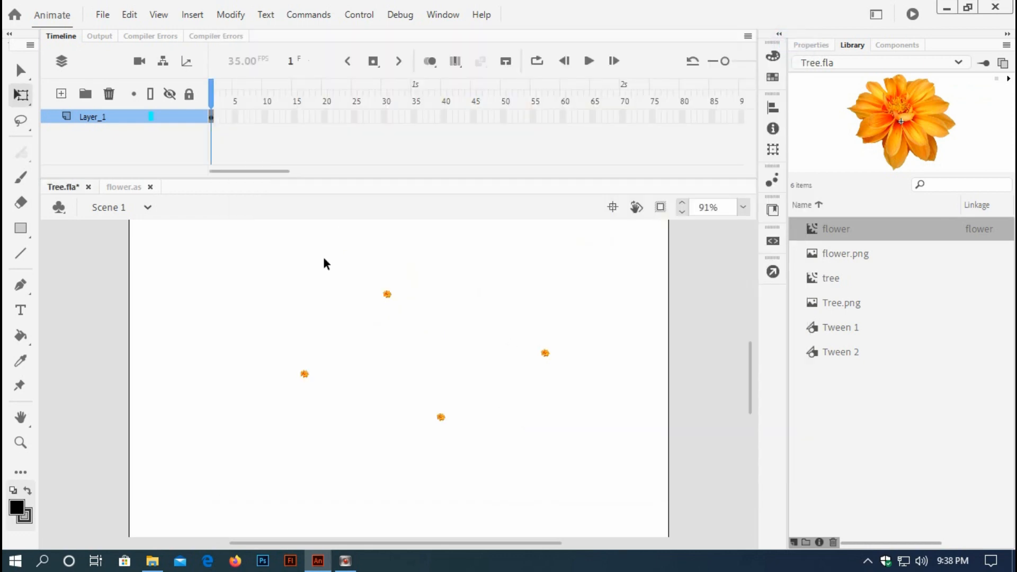
Delete all four flower instances from the stage and save Tree.fla.
{"action": "left_click", "coordinate": [212, 116]}
{"action": "key", "text": "Delete"}
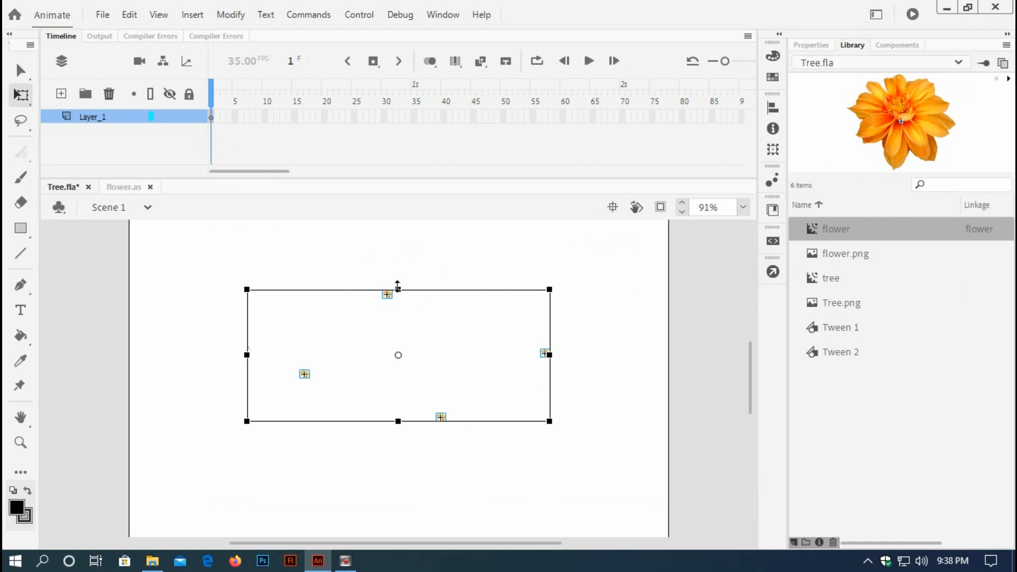
{"action": "scroll", "coordinate": [344, 318], "scroll_direction": "up", "scroll_amount": 2}
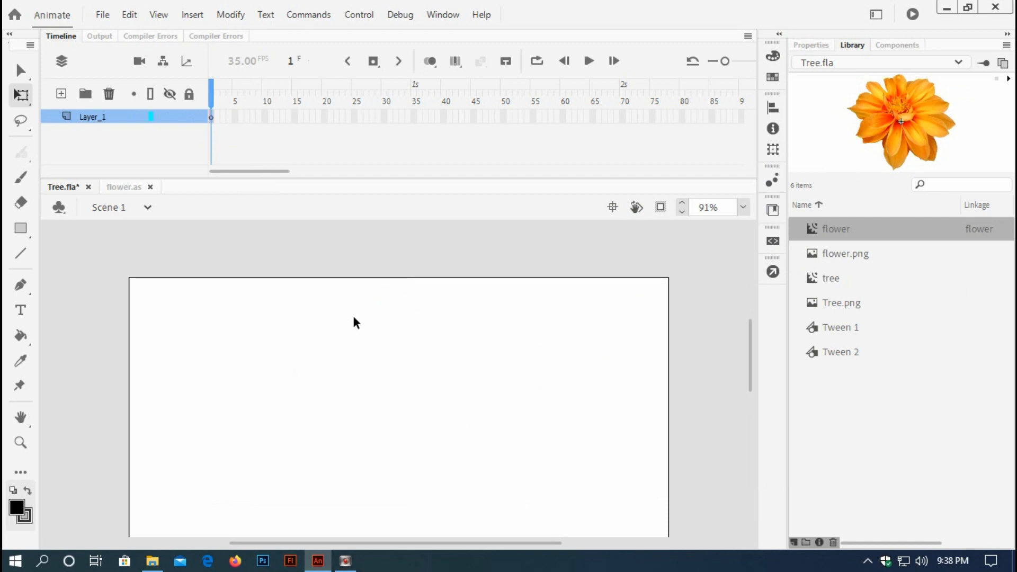
{"action": "key", "text": "ctrl+s"}
Place the tree symbol on the stage and center it vertically and horizontally relative to the stage.
{"action": "left_click", "coordinate": [822, 281]}
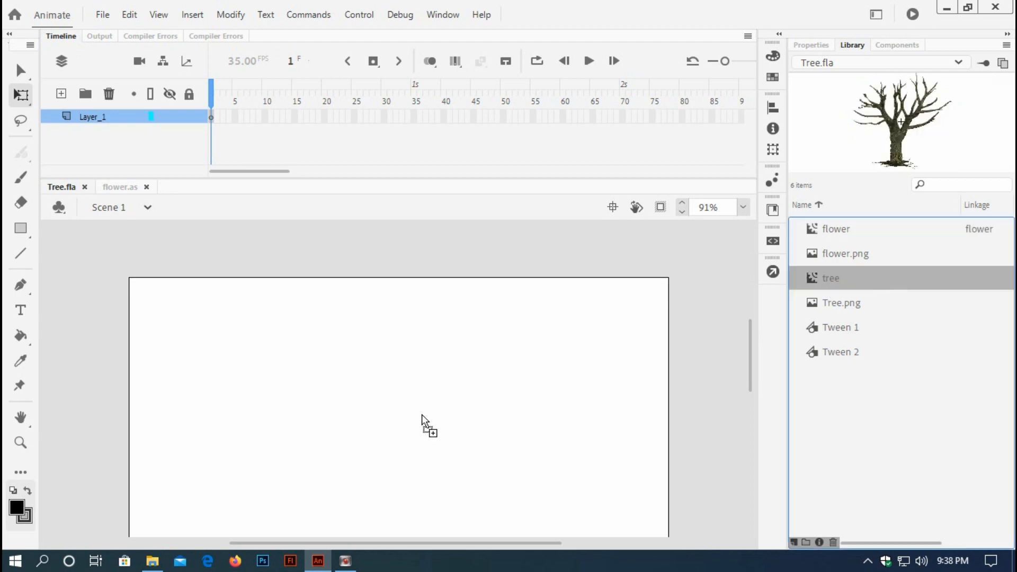
{"action": "left_click_drag", "start_coordinate": [422, 414], "coordinate": [422, 416]}
{"action": "left_click", "coordinate": [773, 107]}
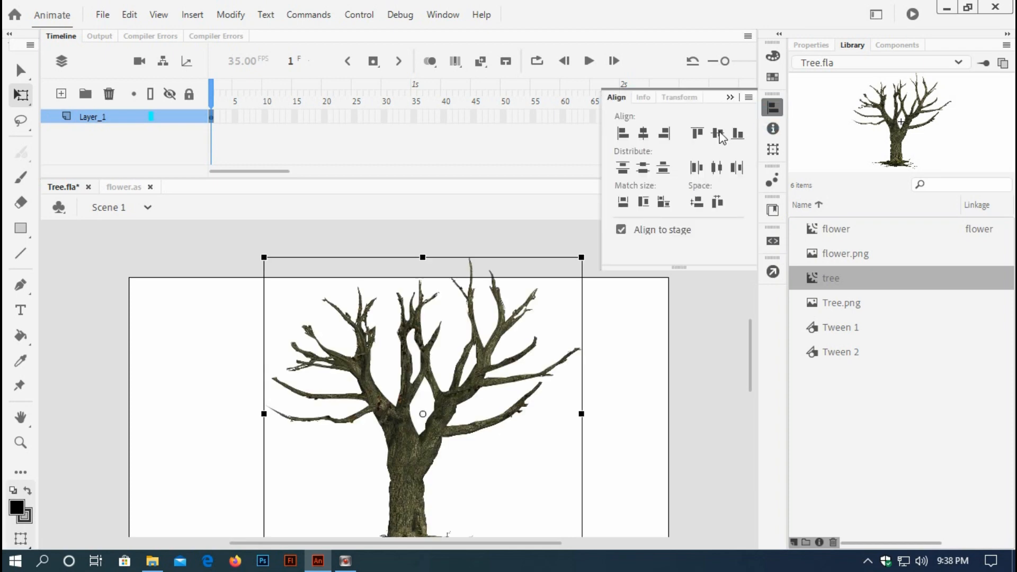
{"action": "left_click", "coordinate": [717, 133]}
{"action": "left_click", "coordinate": [643, 134]}
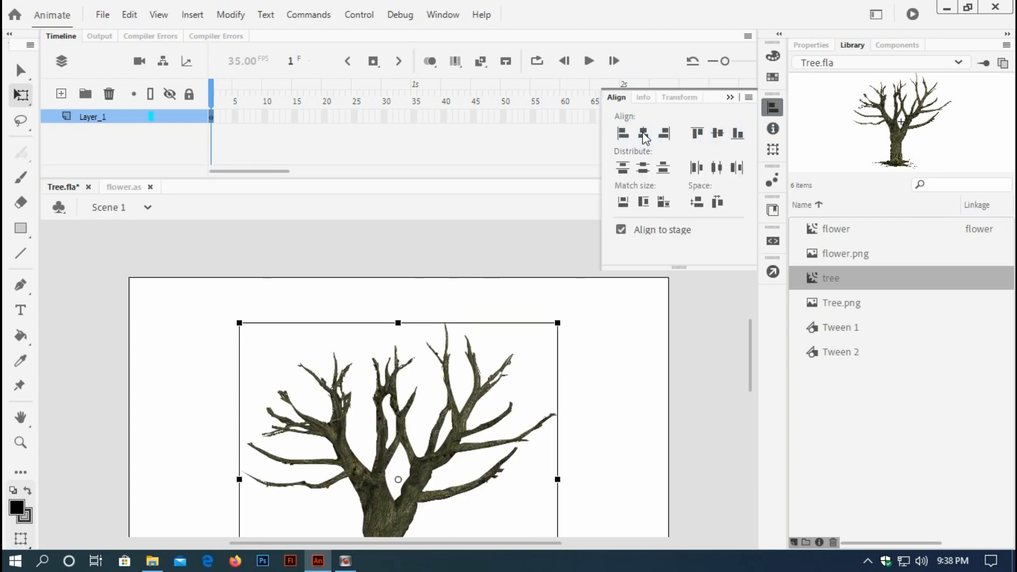
{"action": "left_click", "coordinate": [729, 97]}
{"action": "left_click", "coordinate": [611, 338]}
{"action": "scroll", "coordinate": [611, 338], "scroll_direction": "down", "scroll_amount": 5}
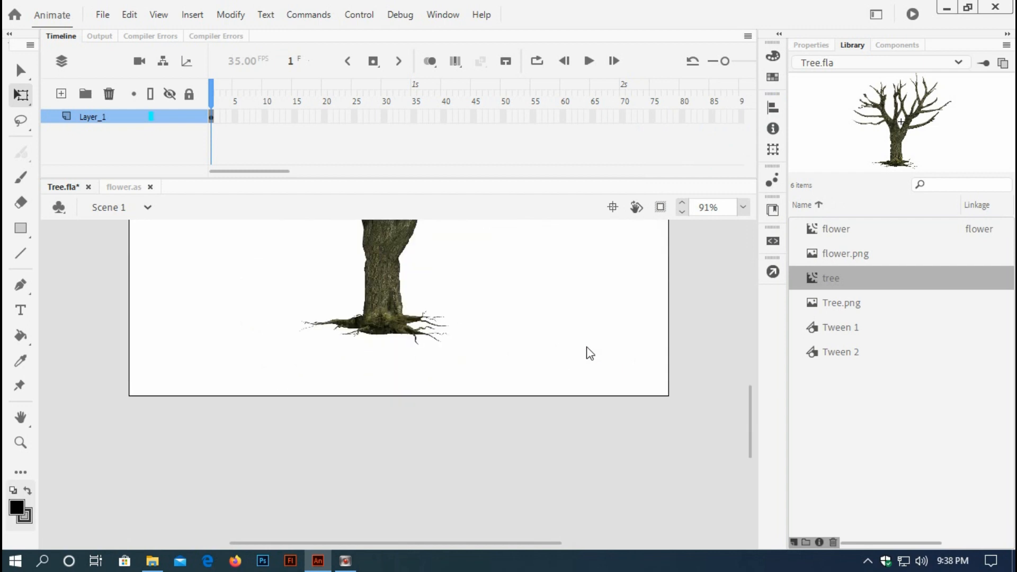
{"action": "scroll", "coordinate": [586, 351], "scroll_direction": "up", "scroll_amount": 3}
Open the tree symbol on the stage for editing in place.
{"action": "key", "text": "v"}
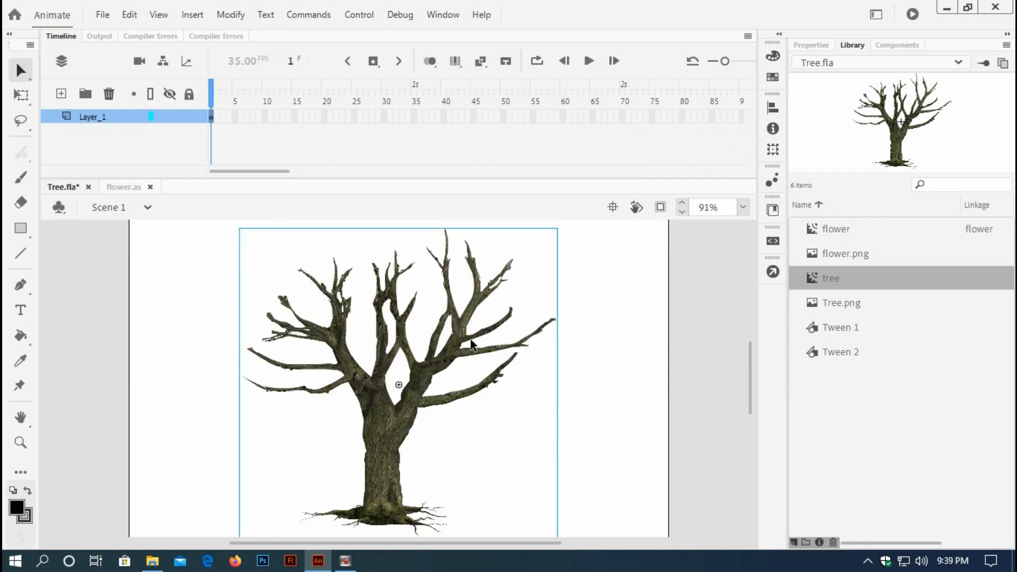
{"action": "left_click", "coordinate": [186, 302]}
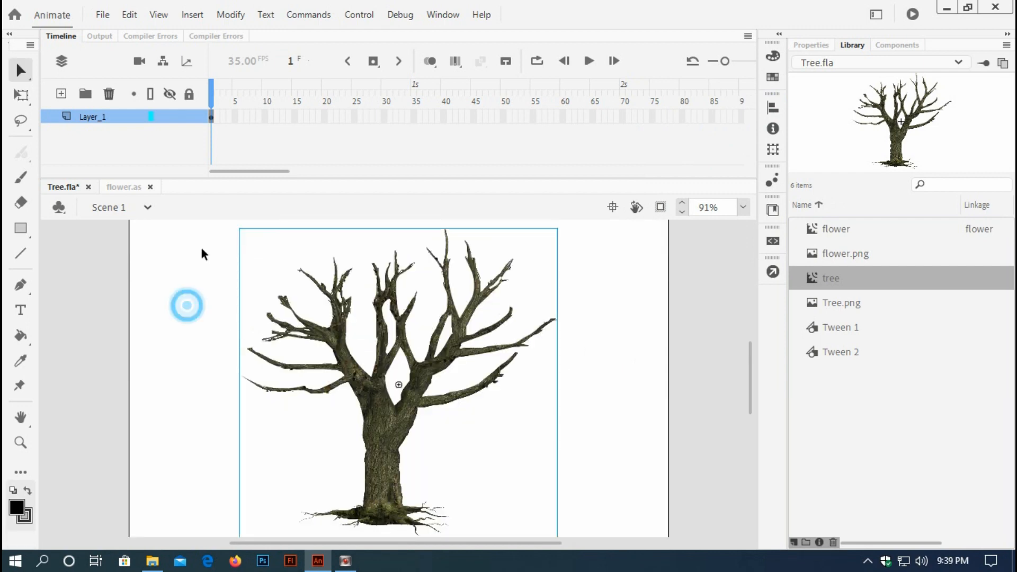
{"action": "left_click", "coordinate": [205, 217]}
{"action": "left_click_drag", "start_coordinate": [218, 230], "coordinate": [570, 422]}
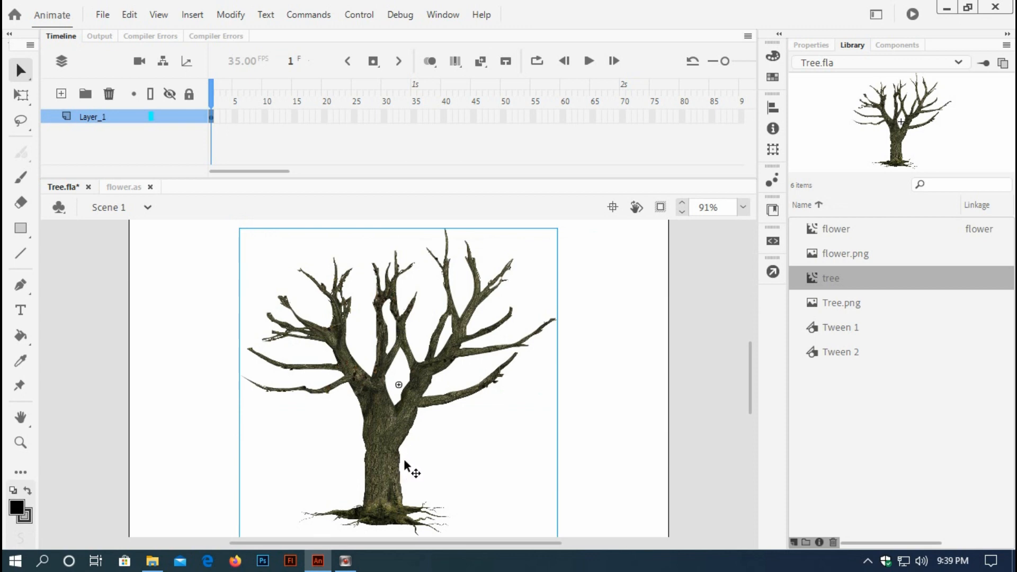
{"action": "left_click", "coordinate": [614, 333]}
{"action": "left_click", "coordinate": [374, 413]}
{"action": "double_click", "coordinate": [373, 413]}
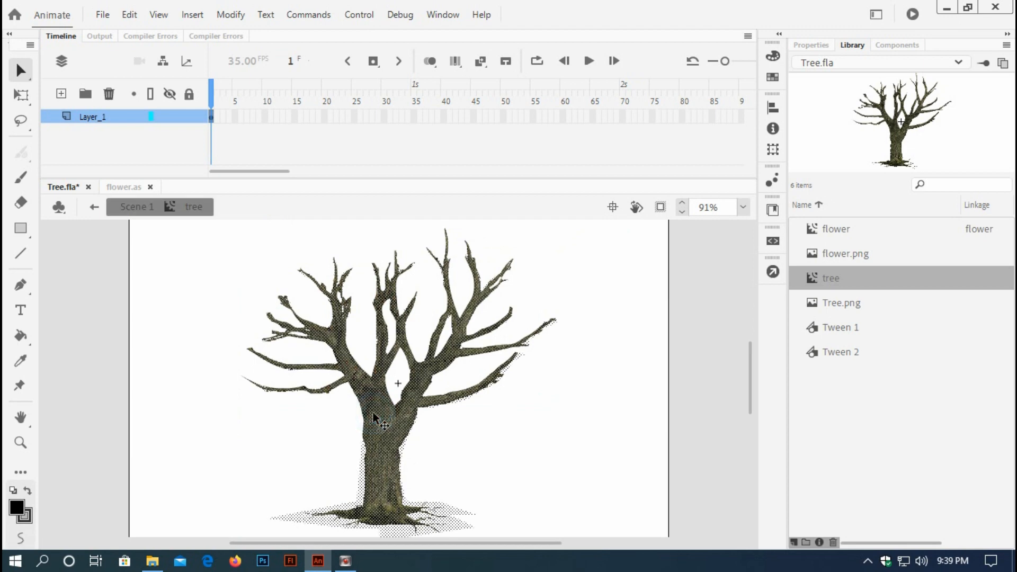
{"action": "left_click", "coordinate": [504, 443]}
{"action": "scroll", "coordinate": [514, 451], "scroll_direction": "down", "scroll_amount": 3}
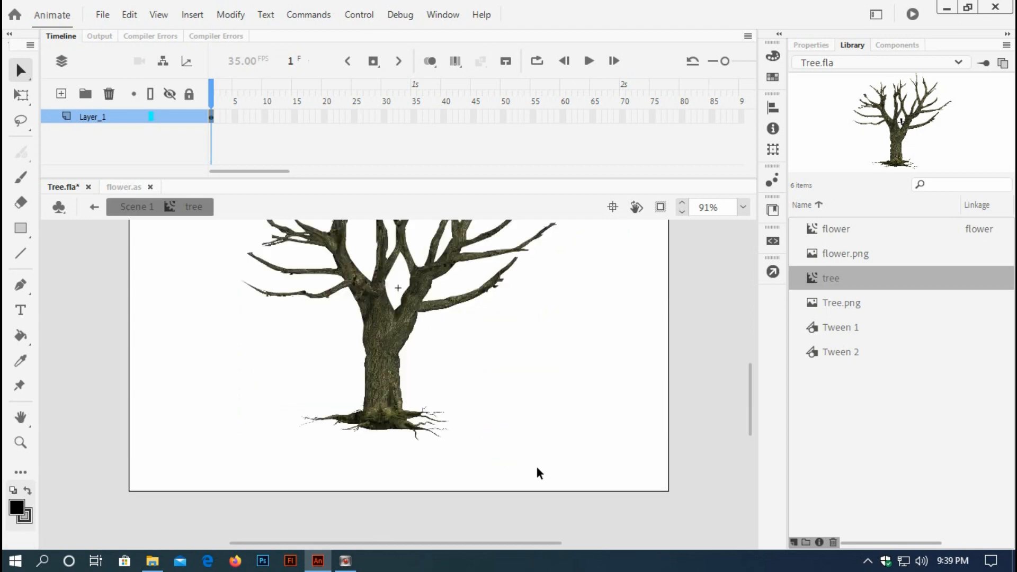
Cut the trunk and roots out of the tree symbol and paste them onto the main scene.
{"action": "left_click_drag", "start_coordinate": [536, 469], "coordinate": [227, 312]}
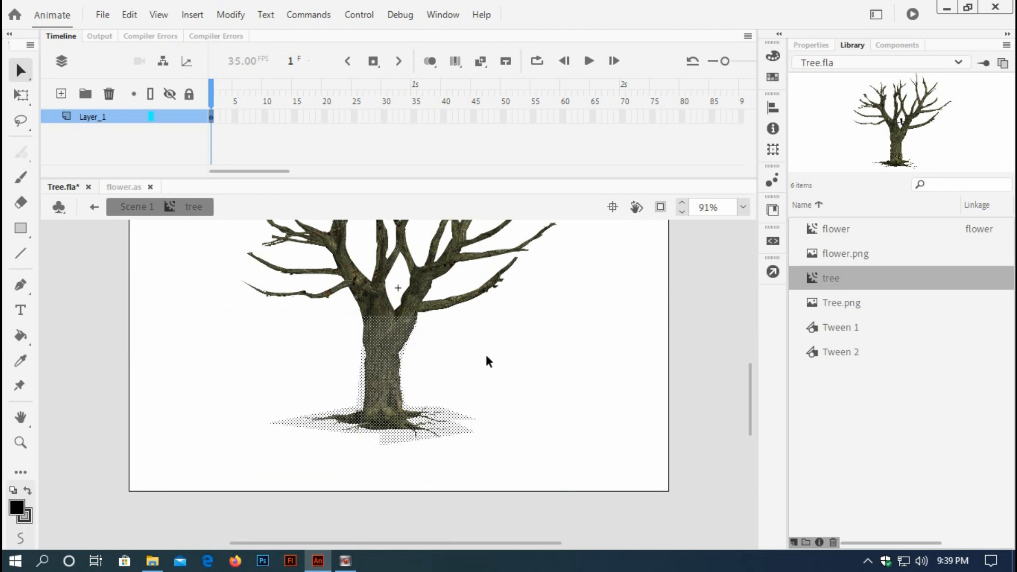
{"action": "key", "text": "Delete"}
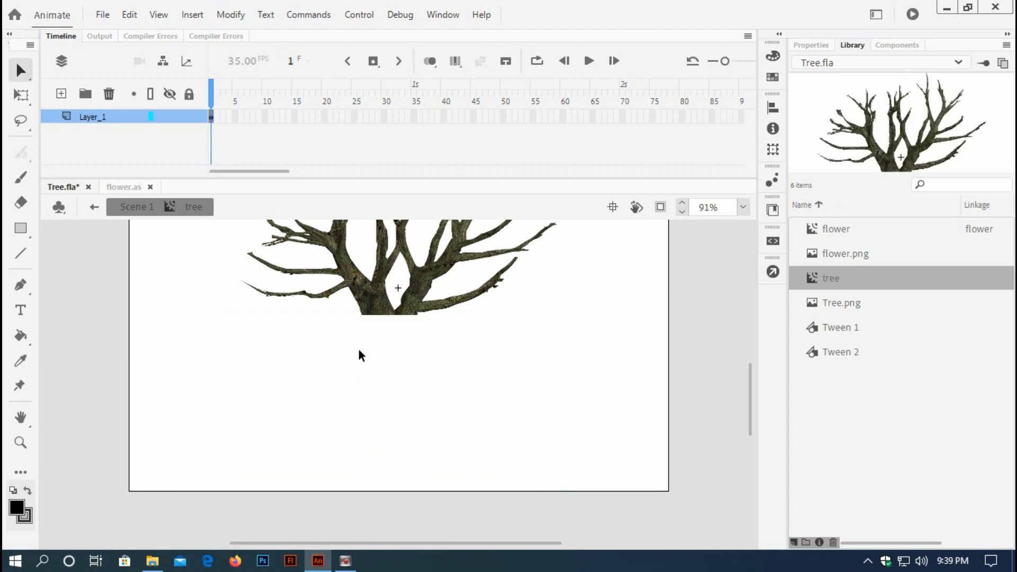
{"action": "left_click", "coordinate": [134, 207]}
{"action": "left_click", "coordinate": [416, 386]}
{"action": "right_click", "coordinate": [495, 379]}
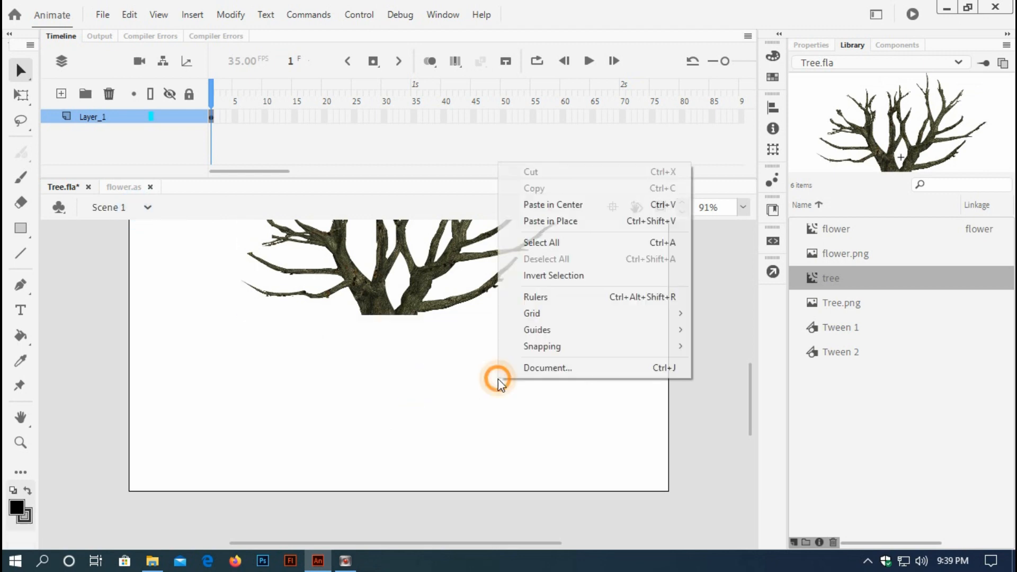
{"action": "left_click", "coordinate": [550, 210]}
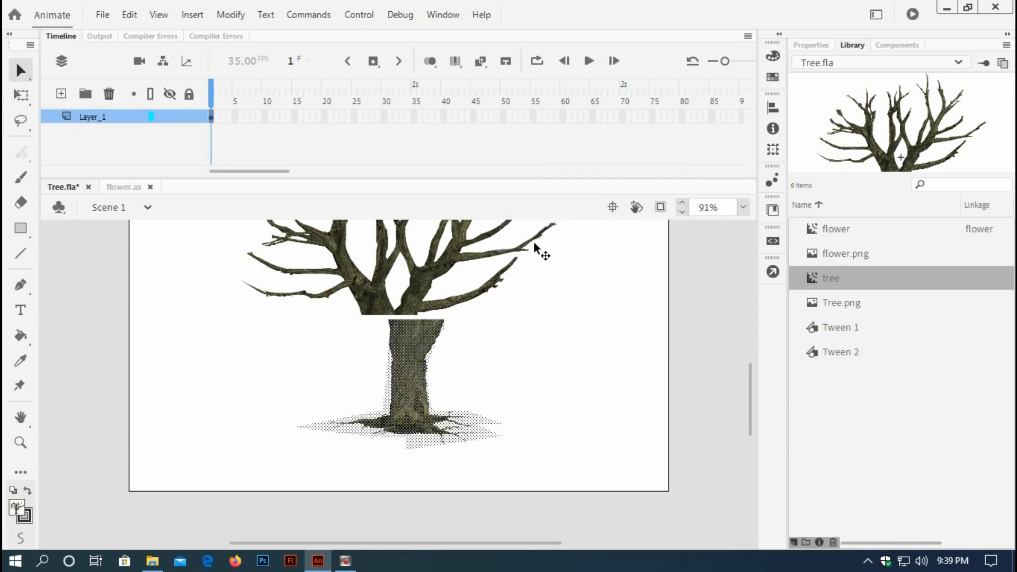
Move the pasted trunk into alignment directly beneath the branches so the tree joins seamlessly.
{"action": "left_click_drag", "start_coordinate": [415, 344], "coordinate": [398, 344]}
{"action": "key", "text": "Left"}
{"action": "key", "text": "Left"}
{"action": "key", "text": "Left"}
{"action": "key", "text": "Left"}
{"action": "key", "text": "Left"}
{"action": "key", "text": "Left"}
{"action": "key", "text": "Left"}
{"action": "key", "text": "Left"}
{"action": "key", "text": "Left"}
{"action": "key", "text": "Left"}
{"action": "key", "text": "Left"}
{"action": "key", "text": "Left"}
{"action": "key", "text": "Left"}
{"action": "key", "text": "Left"}
{"action": "key", "text": "Left"}
{"action": "key", "text": "Left"}
{"action": "key", "text": "Left"}
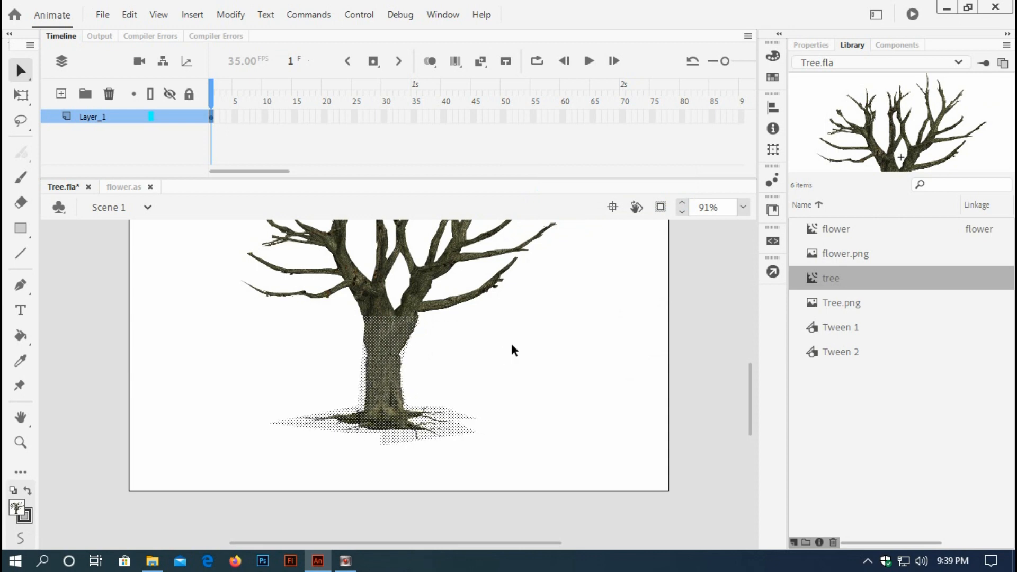
{"action": "key", "text": "Left"}
{"action": "key", "text": "Left"}
{"action": "key", "text": "Left"}
{"action": "key", "text": "Left"}
{"action": "left_click", "coordinate": [511, 343]}
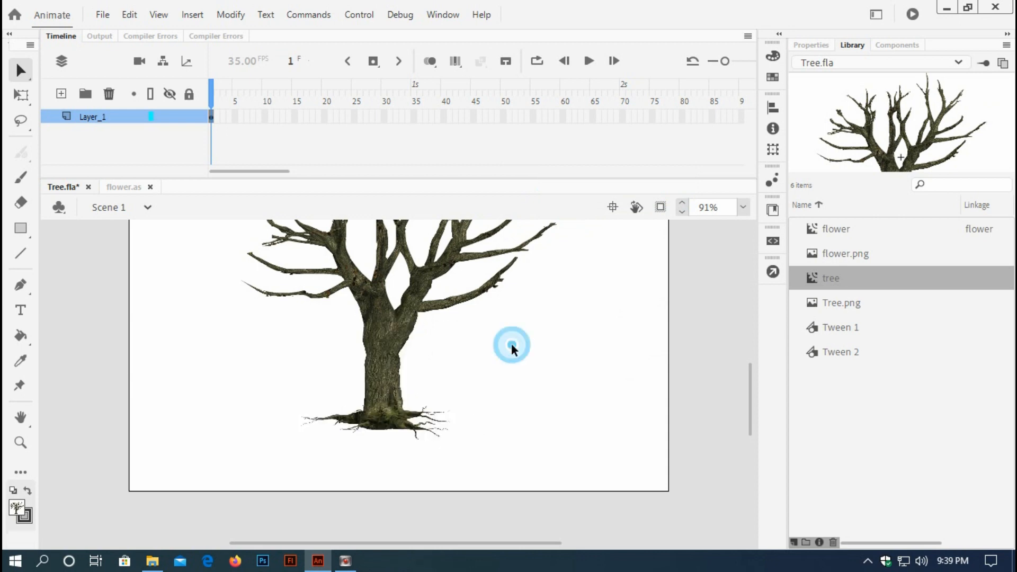
Give the tree symbol instance holding the upper branches the instance name "branches".
{"action": "scroll", "coordinate": [512, 345], "scroll_direction": "up", "scroll_amount": 3}
{"action": "scroll", "coordinate": [512, 347], "scroll_direction": "down", "scroll_amount": 2}
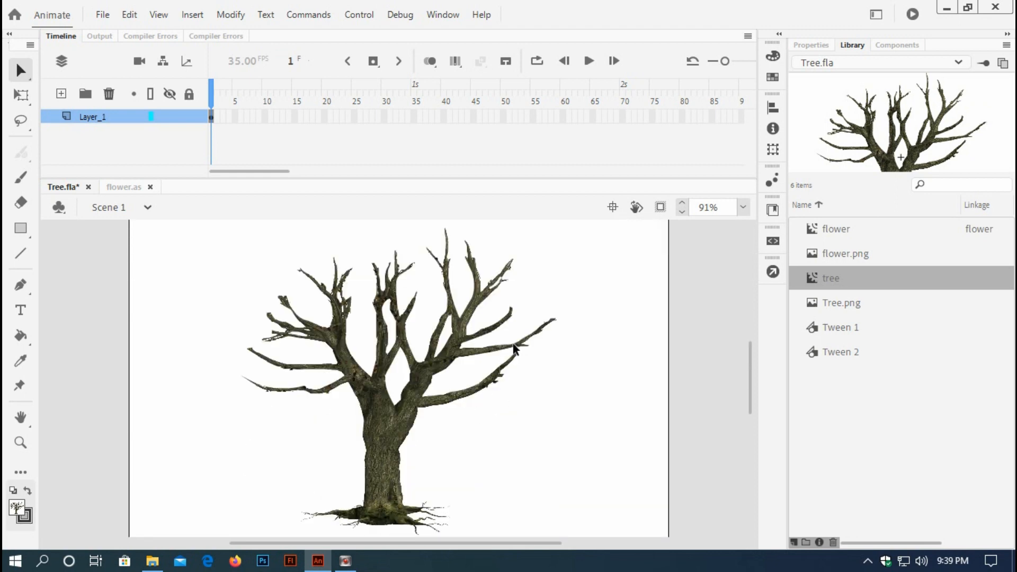
{"action": "left_click", "coordinate": [391, 354]}
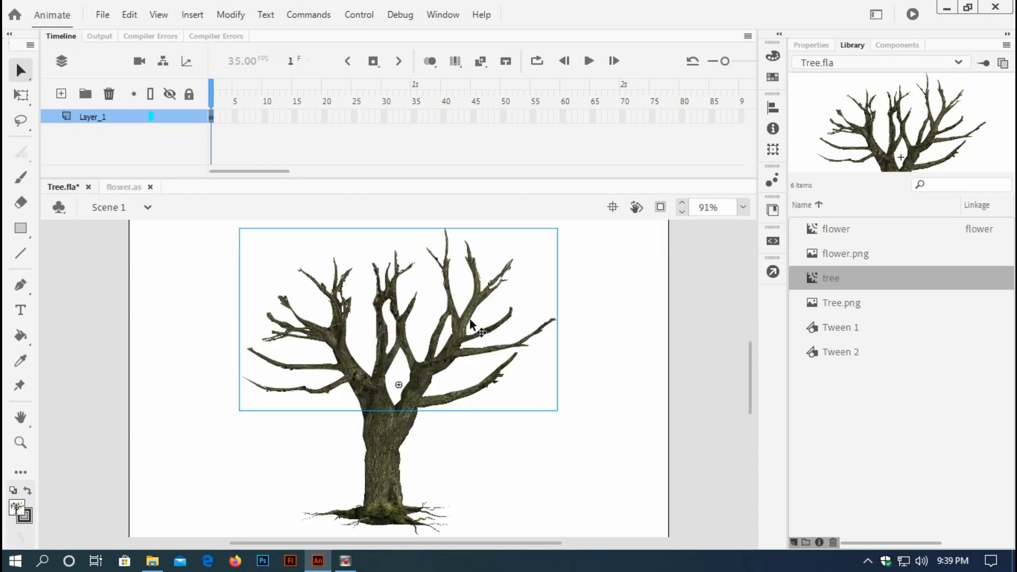
{"action": "left_click", "coordinate": [819, 49]}
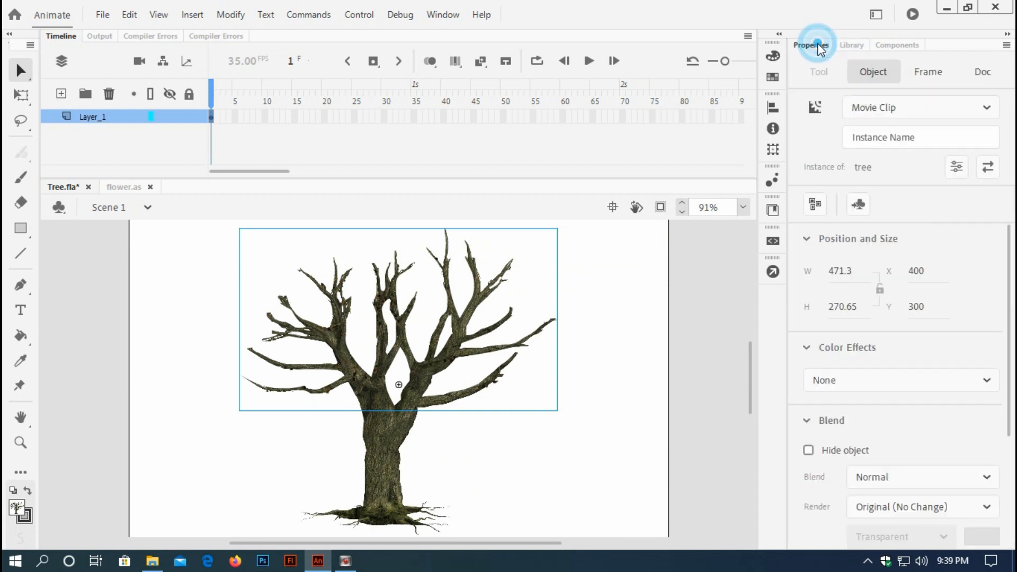
{"action": "left_click", "coordinate": [877, 137]}
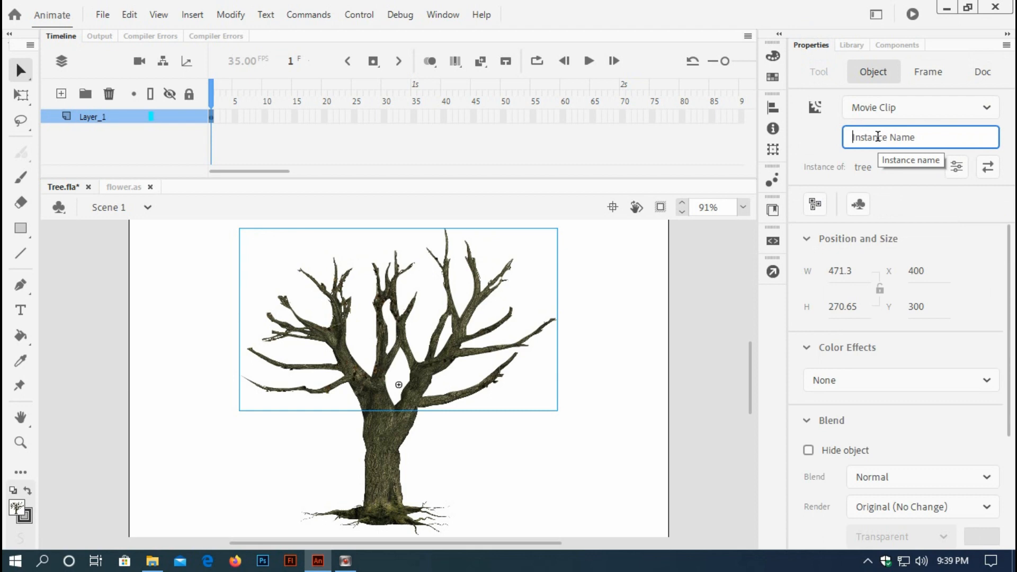
{"action": "type", "text": "br"}
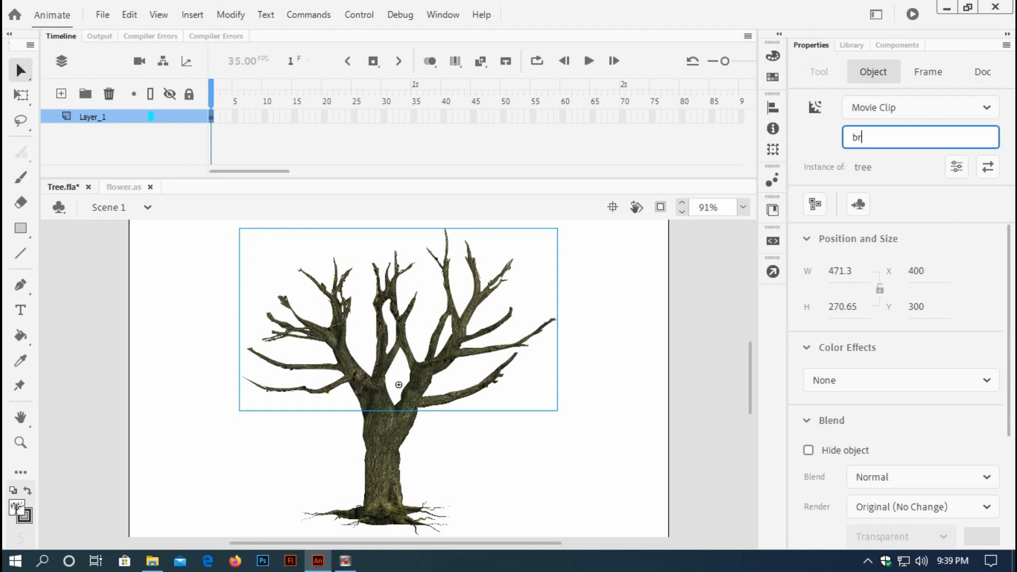
{"action": "type", "text": "anches"}
{"action": "left_click", "coordinate": [618, 269]}
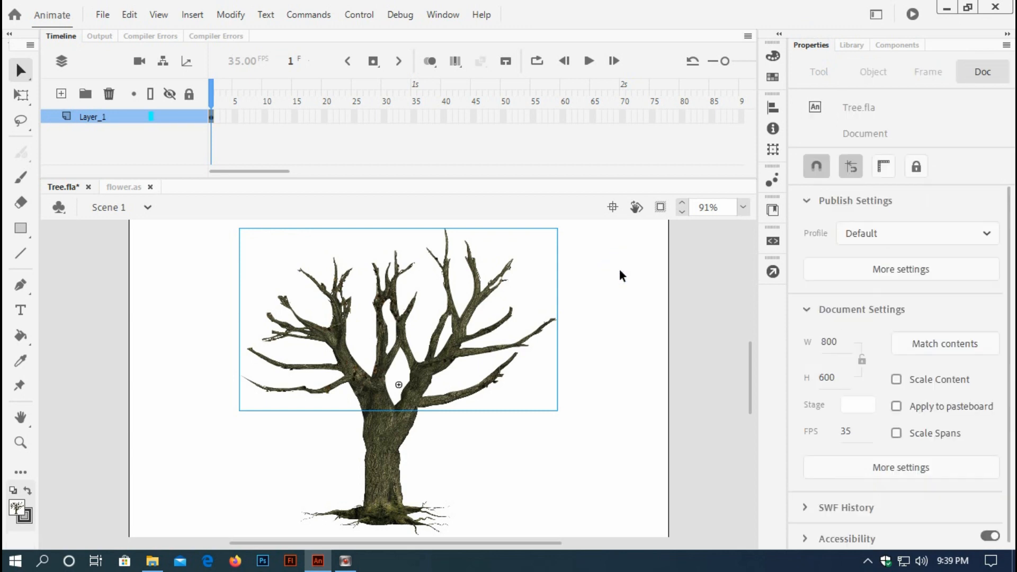
{"action": "left_click", "coordinate": [466, 318]}
{"action": "left_click", "coordinate": [602, 292]}
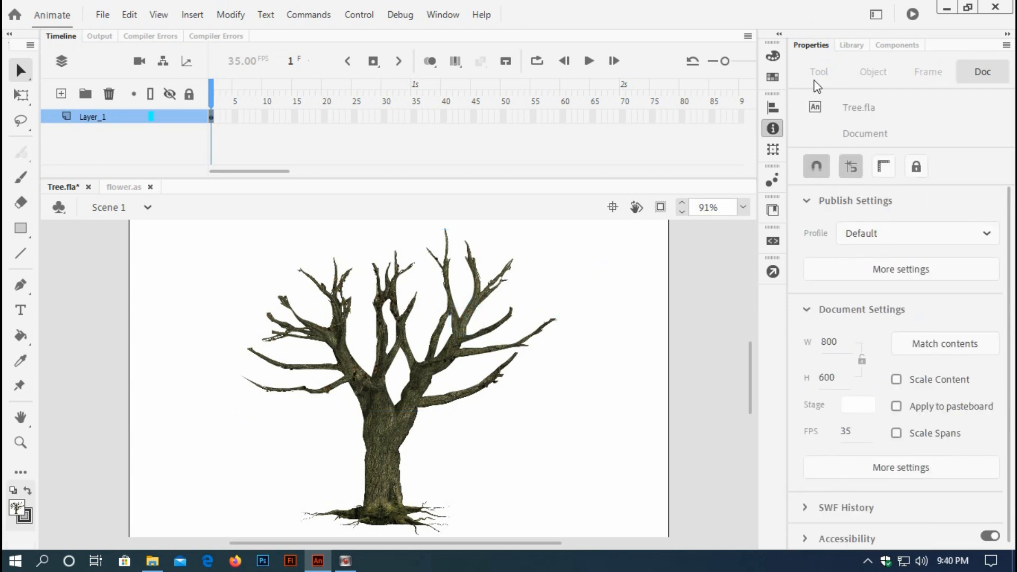
Rename Layer_1, which holds the tree artwork, as "cotent".
{"action": "left_click", "coordinate": [847, 44]}
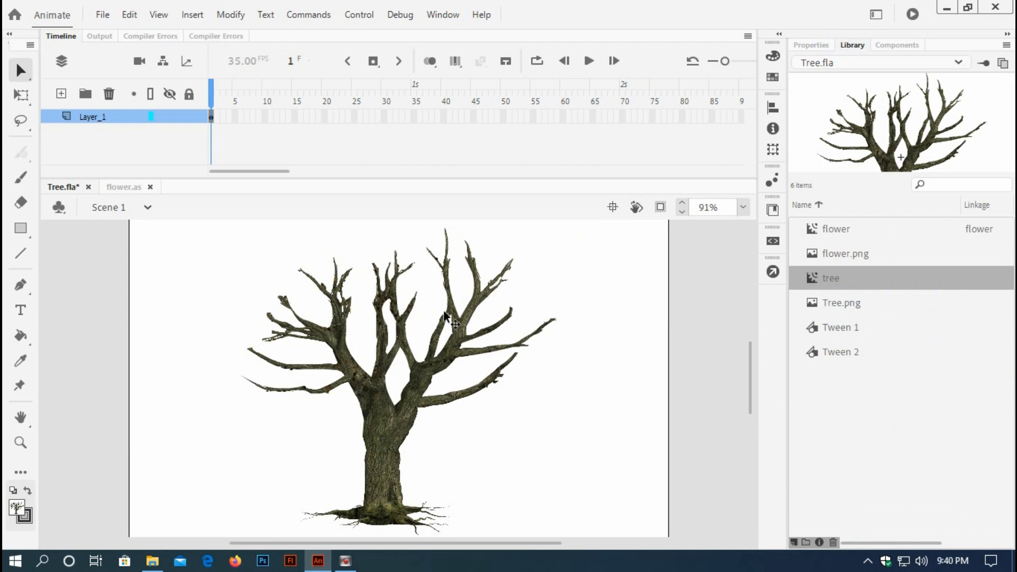
{"action": "left_click", "coordinate": [459, 323]}
{"action": "double_click", "coordinate": [93, 117]}
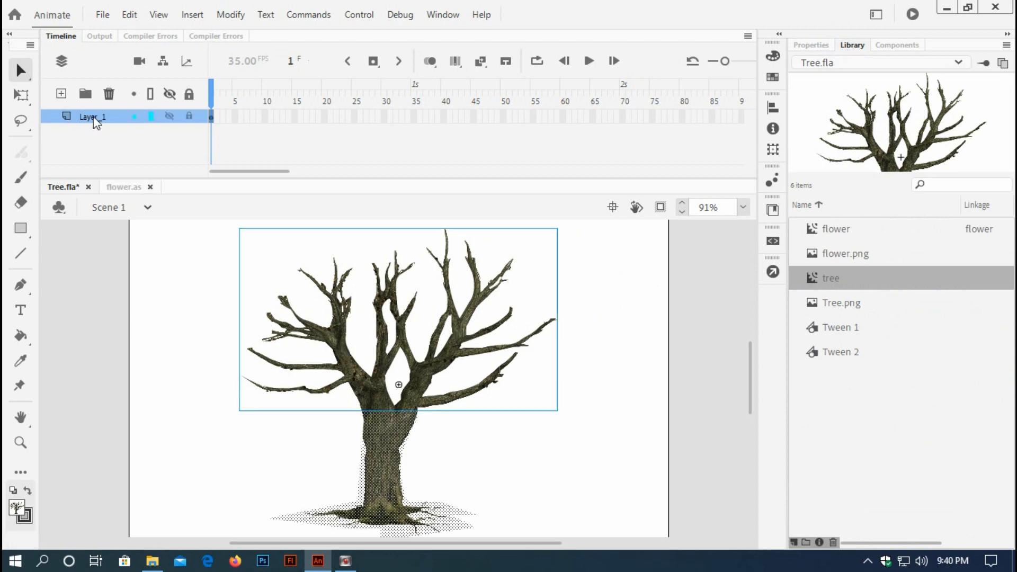
{"action": "type", "text": "cotent"}
{"action": "left_click", "coordinate": [91, 150]}
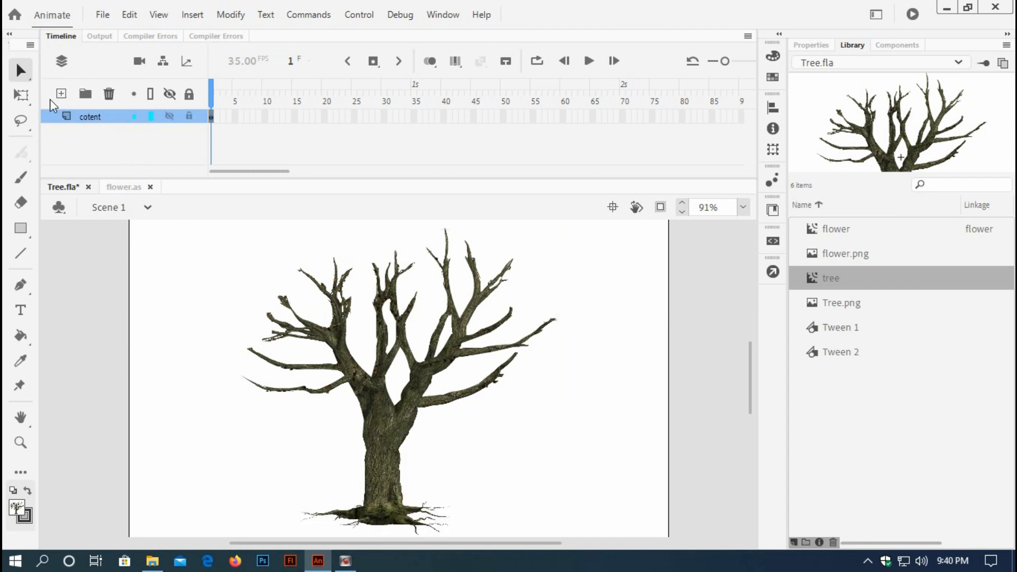
Add a new layer above the artwork layer and name it "action".
{"action": "left_click", "coordinate": [61, 95]}
{"action": "double_click", "coordinate": [93, 117]}
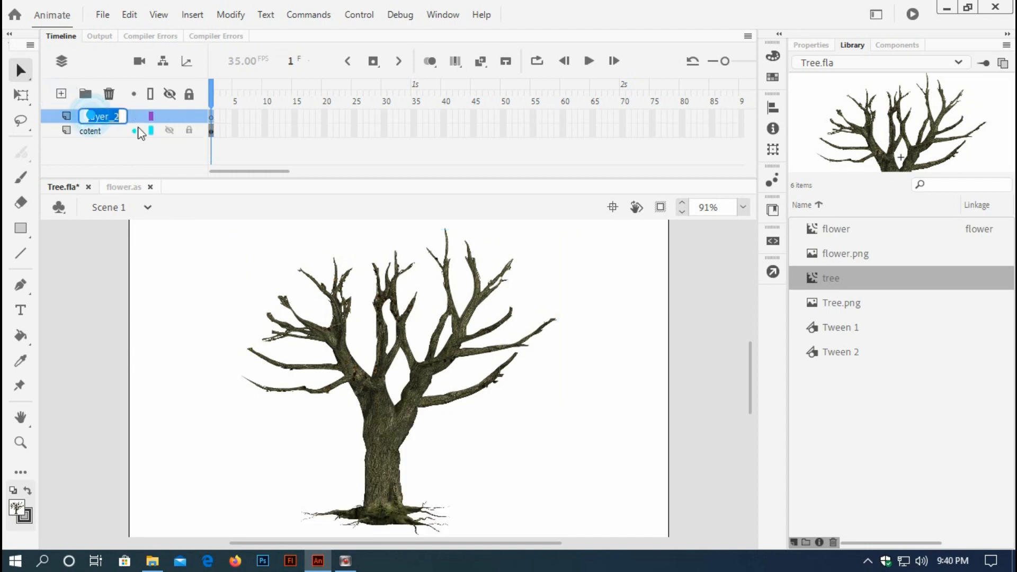
{"action": "type", "text": "ac"}
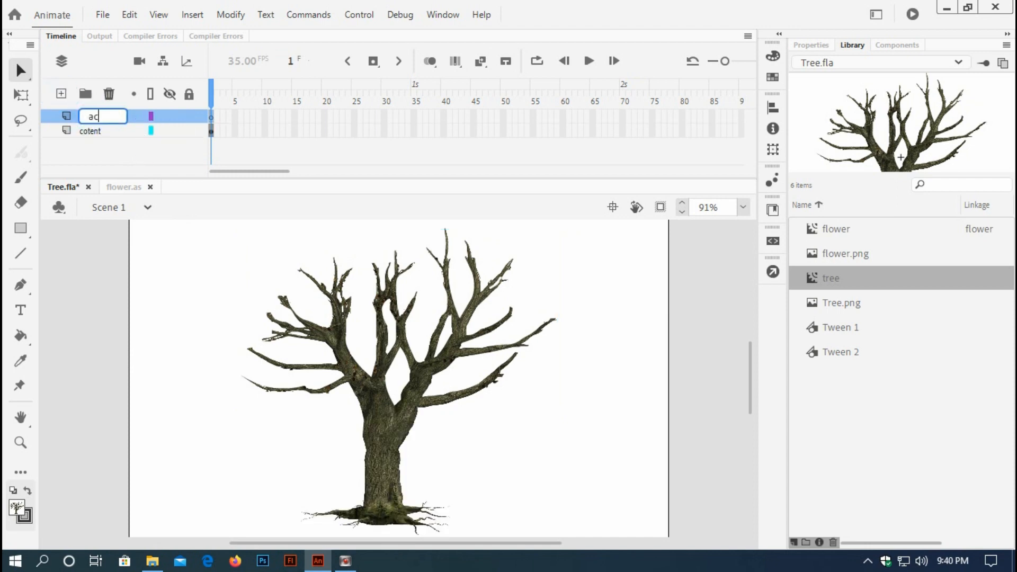
{"action": "type", "text": "tion"}
Open the script for the first frame of the action layer and enter "stop();".
{"action": "left_click", "coordinate": [212, 116]}
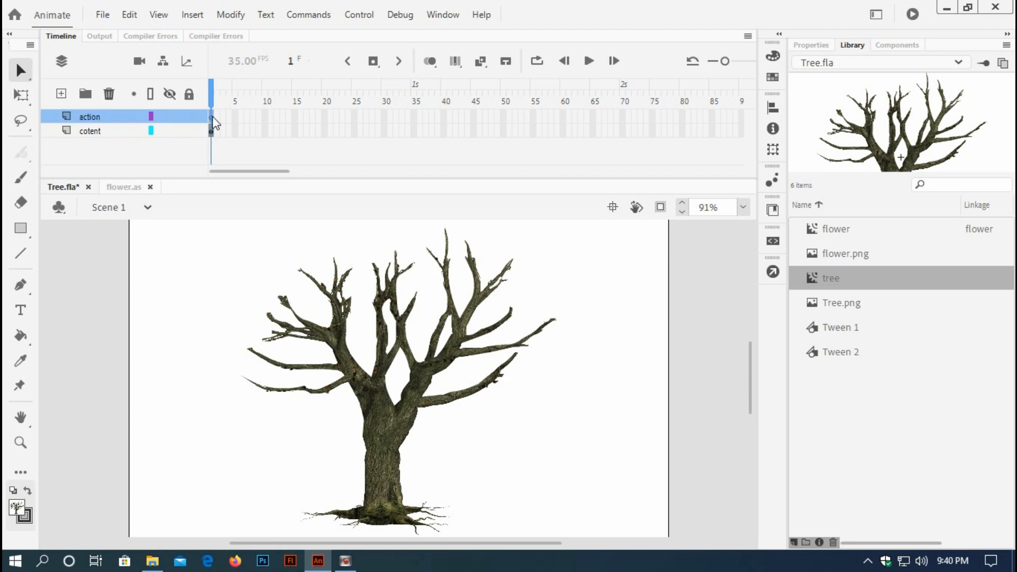
{"action": "left_click", "coordinate": [773, 272]}
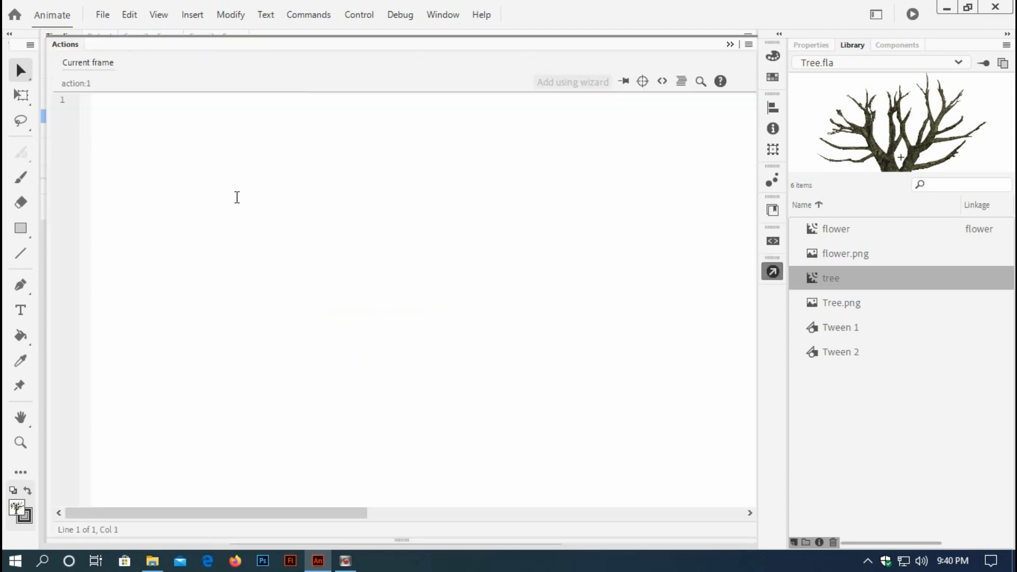
{"action": "left_click", "coordinate": [122, 119]}
{"action": "type", "text": "stop();"}
{"action": "key", "text": "Return"}
{"action": "key", "text": "Return"}
Add the listener line "addEventListener(MouseEvent.CLICK, clickHandler);" below the stop command.
{"action": "type", "text": "addEventLis"}
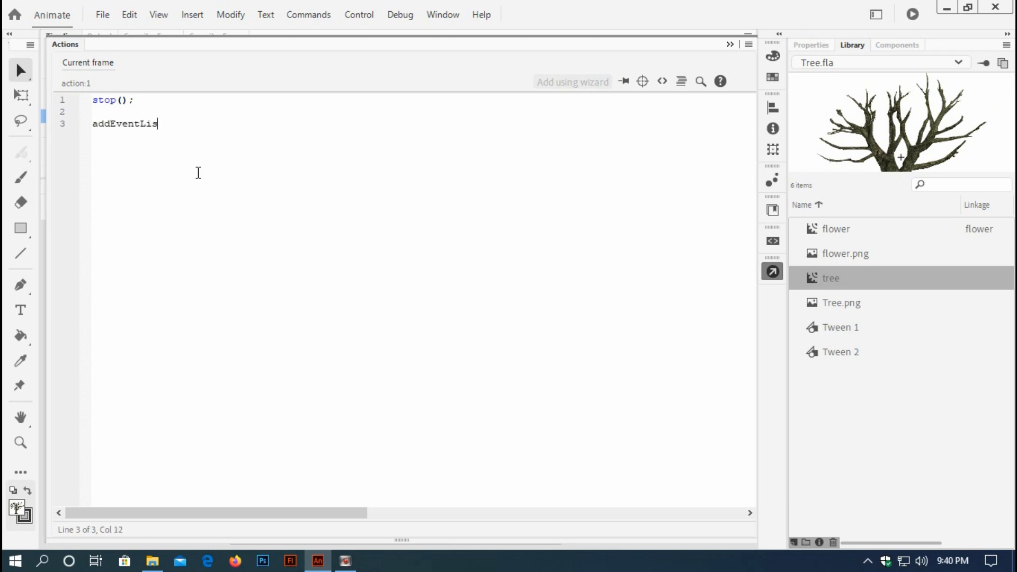
{"action": "type", "text": "tener(MouseEvent."}
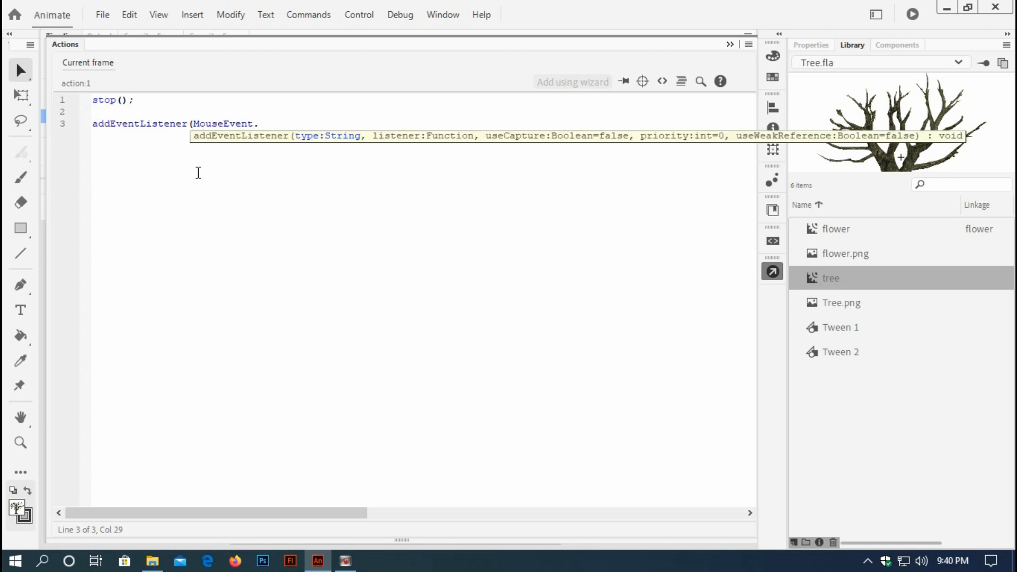
{"action": "type", "text": "CLICK, "}
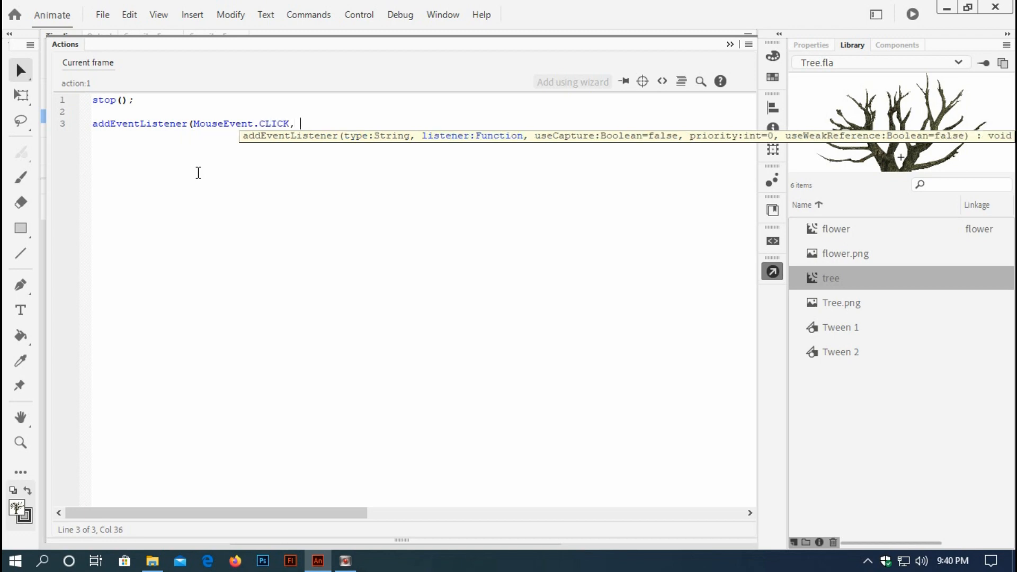
{"action": "type", "text": "clickHandler)"}
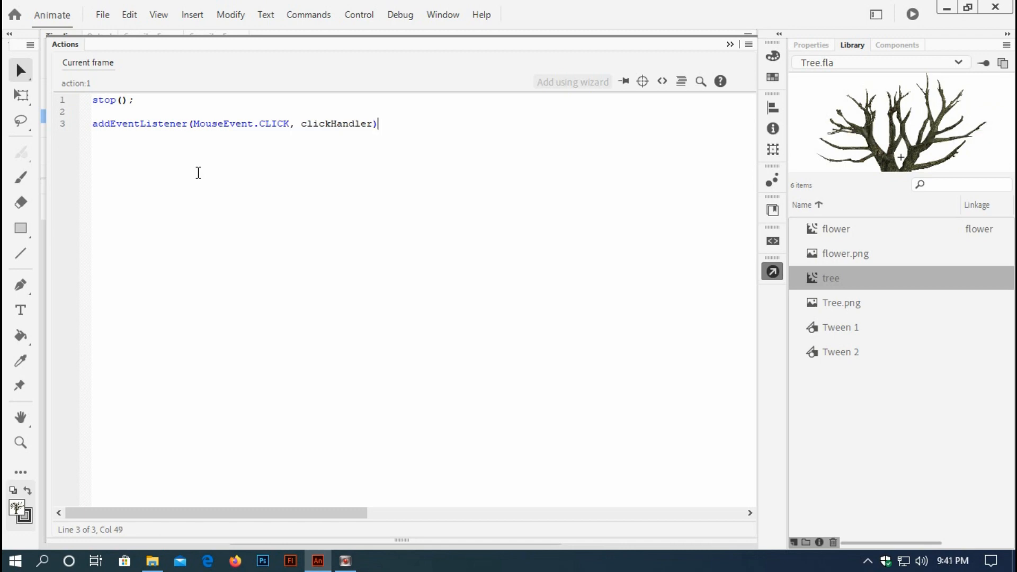
{"action": "type", "text": ";"}
{"action": "key", "text": "Return"}
{"action": "key", "text": "Return"}
Declare the function clickHandler(e:MouseEvent) below the listener, completing the parameter type from the code suggestions.
{"action": "key", "text": "Tab"}
{"action": "type", "text": "function"}
{"action": "double_click", "coordinate": [345, 124]}
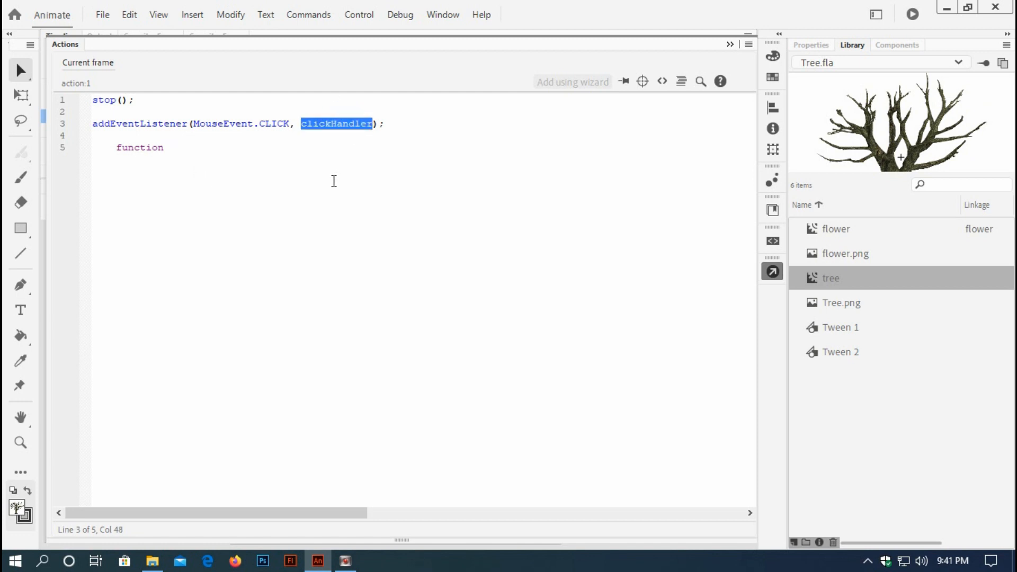
{"action": "left_click", "coordinate": [191, 147]}
{"action": "type", "text": "clickHandler"}
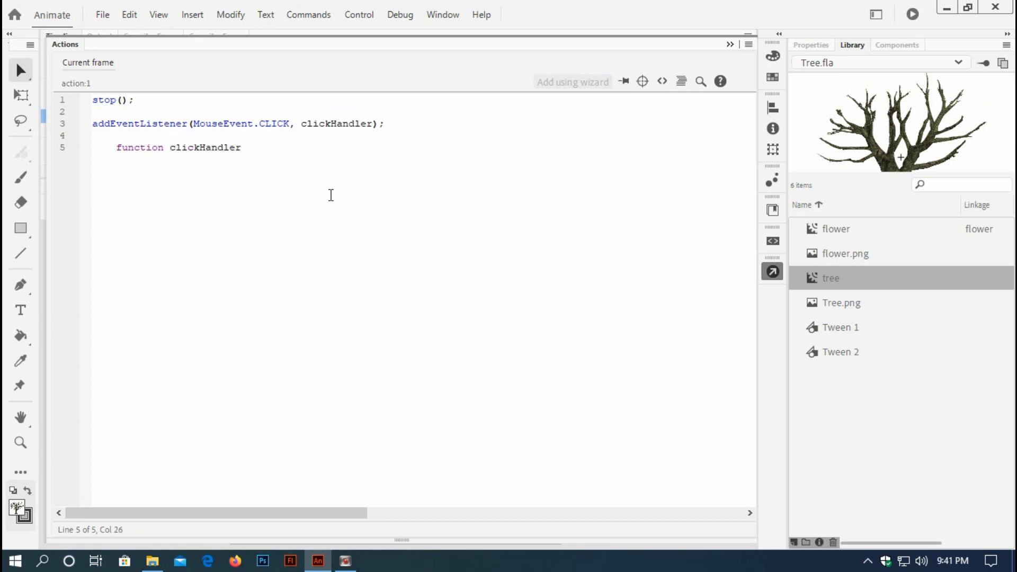
{"action": "type", "text": "(e:"}
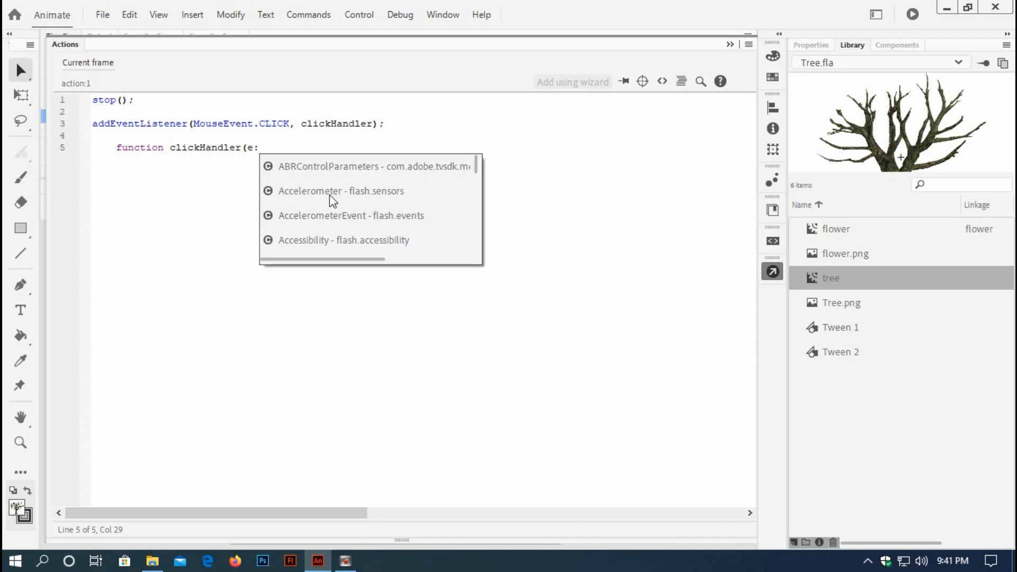
{"action": "type", "text": "Mousee"}
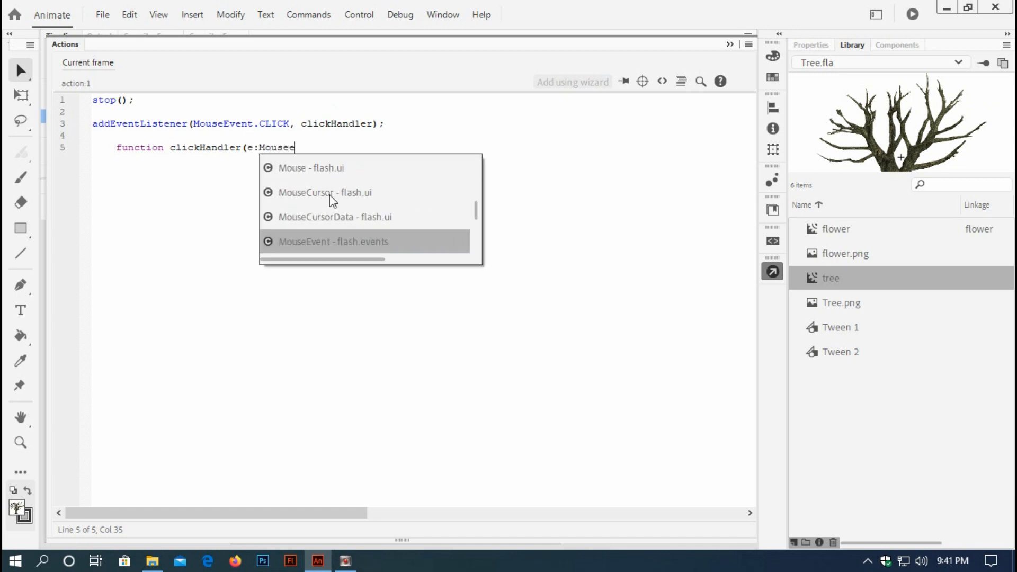
{"action": "key", "text": "Return"}
{"action": "type", "text": ")"}
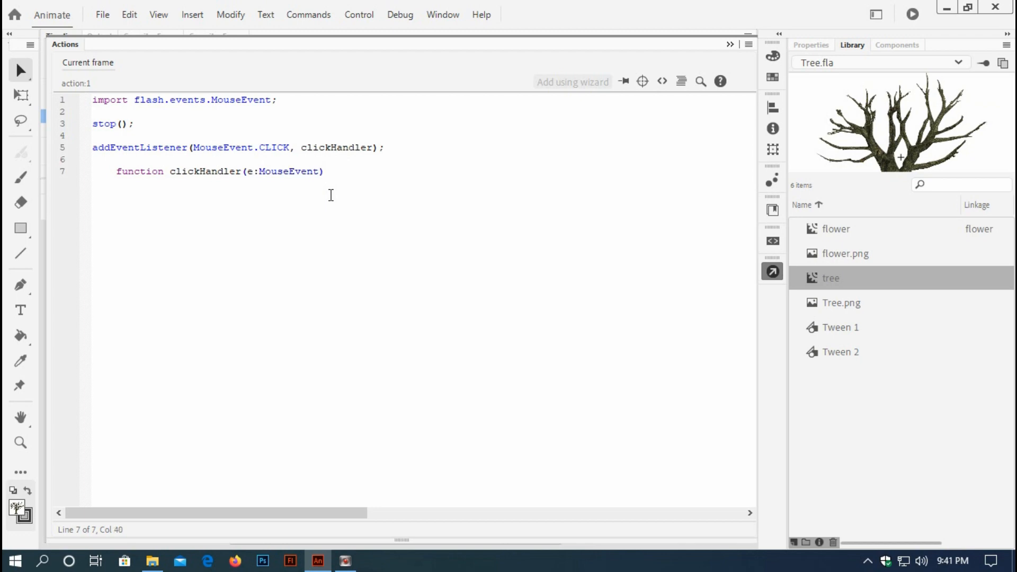
Give the clickHandler function an empty body in braces and save Tree.fla.
{"action": "type", "text": "{"}
{"action": "key", "text": "Return"}
{"action": "key", "text": "Return"}
{"action": "left_click", "coordinate": [285, 226]}
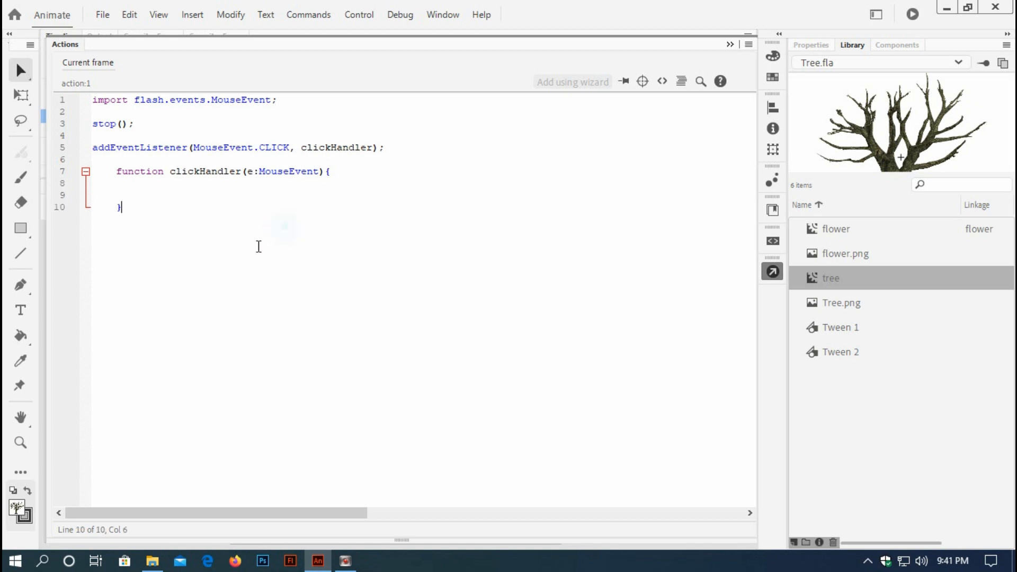
{"action": "key", "text": "ctrl+s"}
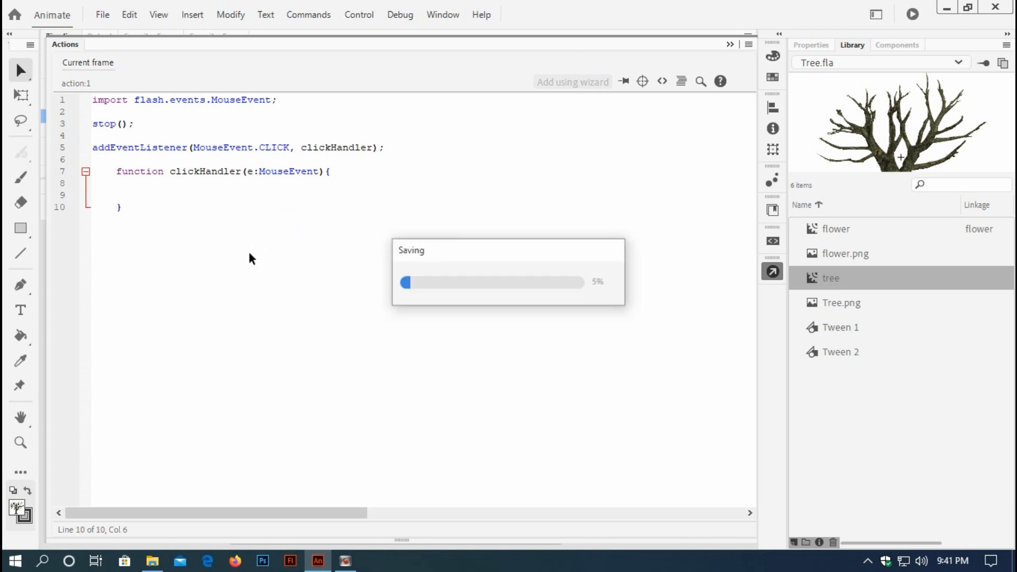
Declare "var Flower:flower = new flower();" inside the clickHandler body, taking the flower class from the code suggestions.
{"action": "left_click", "coordinate": [175, 191]}
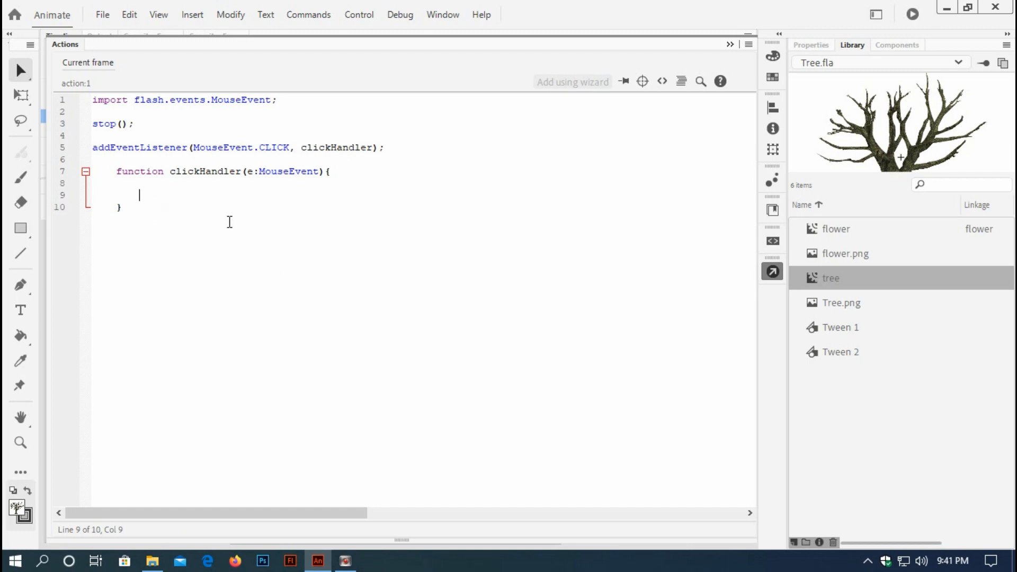
{"action": "type", "text": "var Flower:fl"}
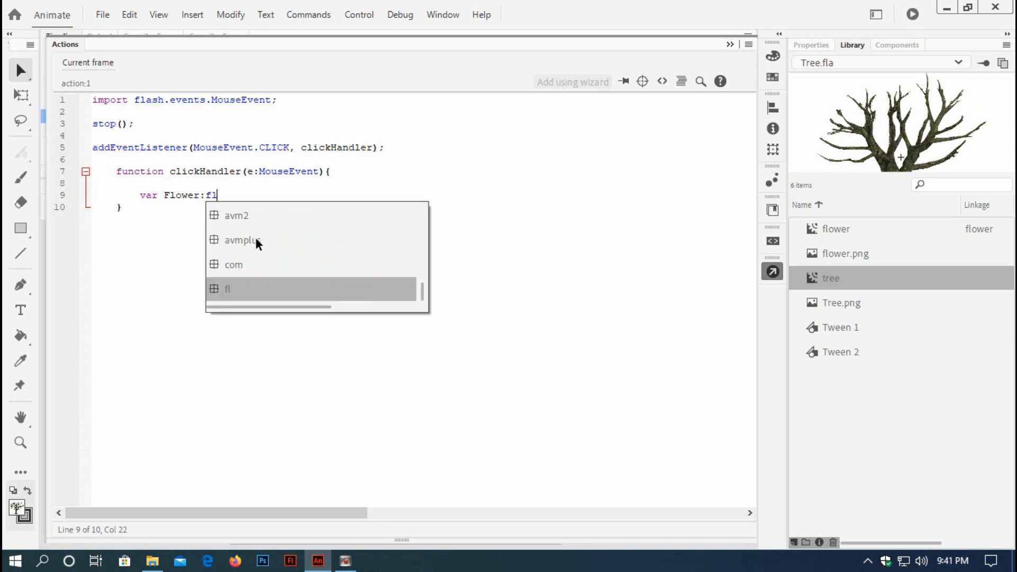
{"action": "type", "text": "o"}
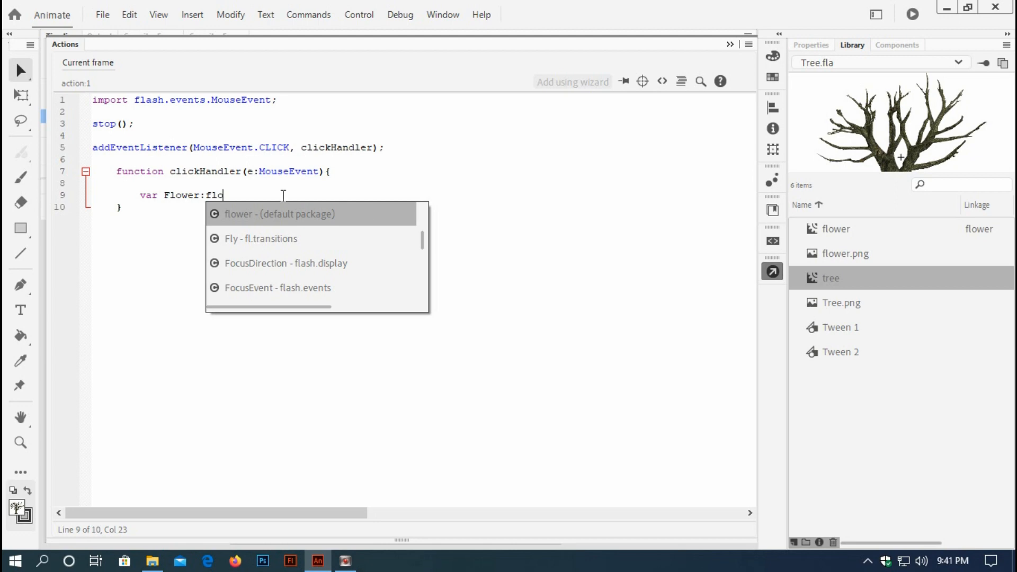
{"action": "double_click", "coordinate": [249, 215]}
{"action": "type", "text": "= new"}
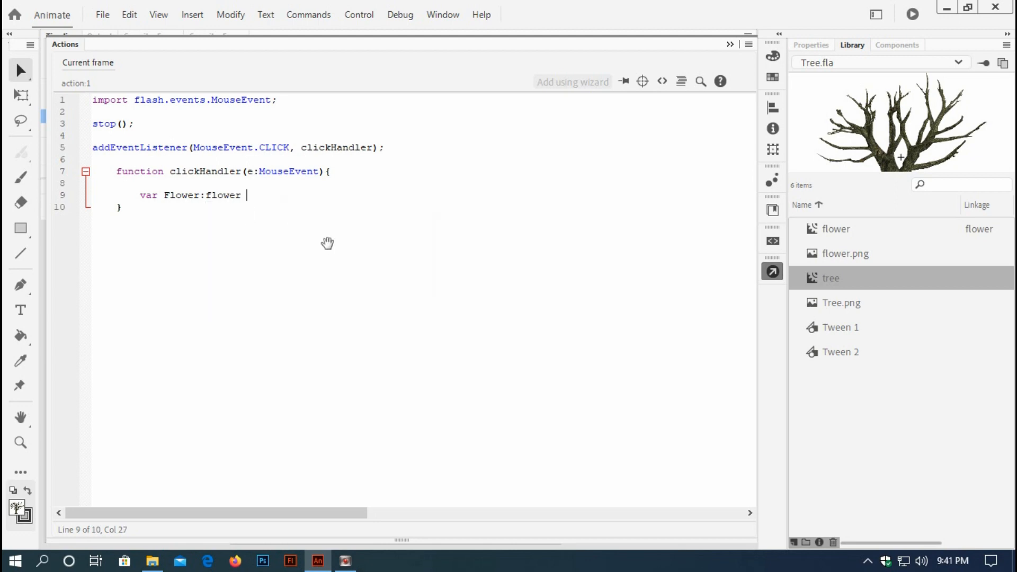
{"action": "type", "text": " f"}
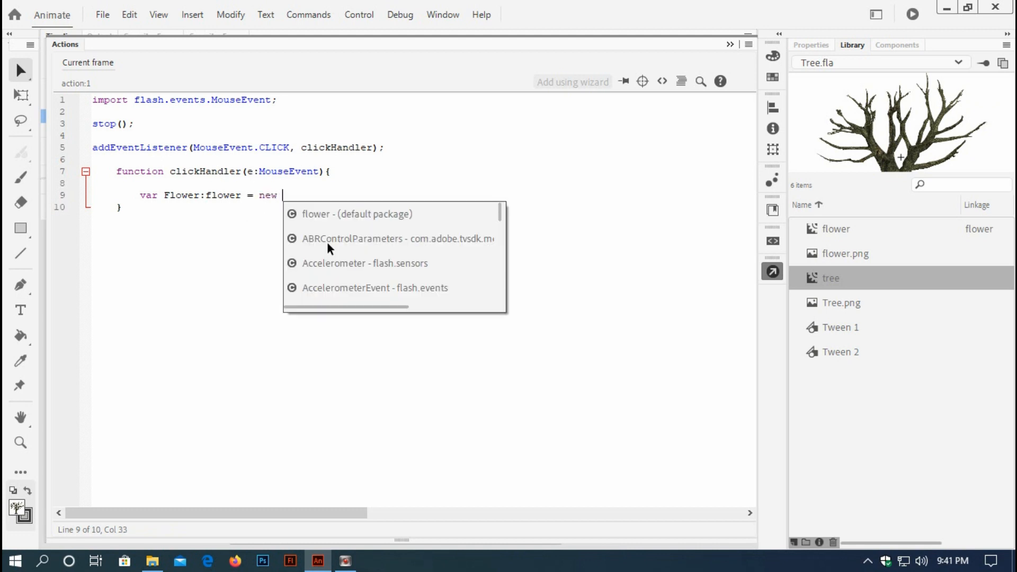
{"action": "key", "text": "Return"}
{"action": "type", "text": "();"}
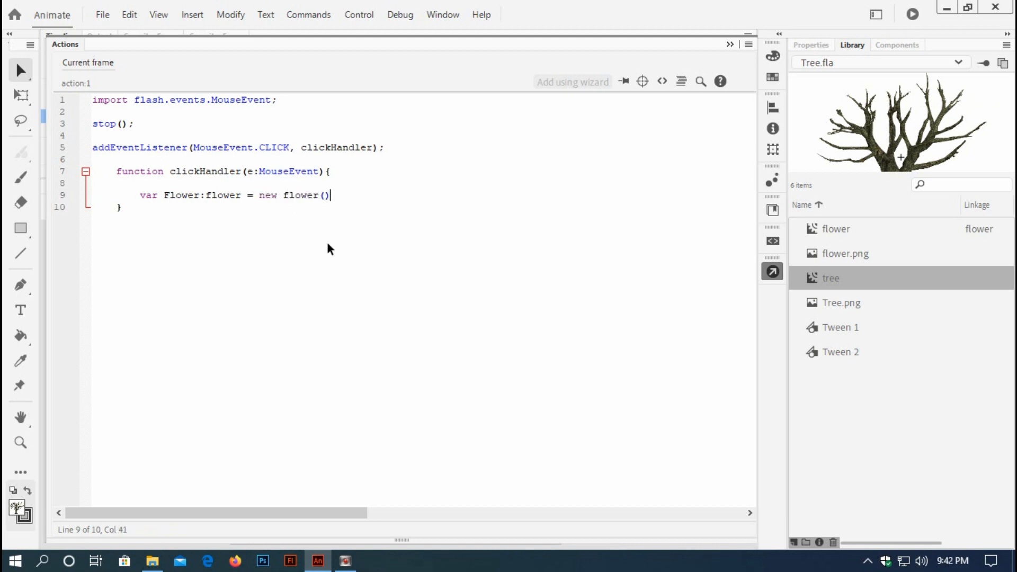
Position the new flower at the pointer by adding "Flower.x = mouseX;" and "Flower.y = mouseY;" below the variable declaration.
{"action": "key", "text": "Return"}
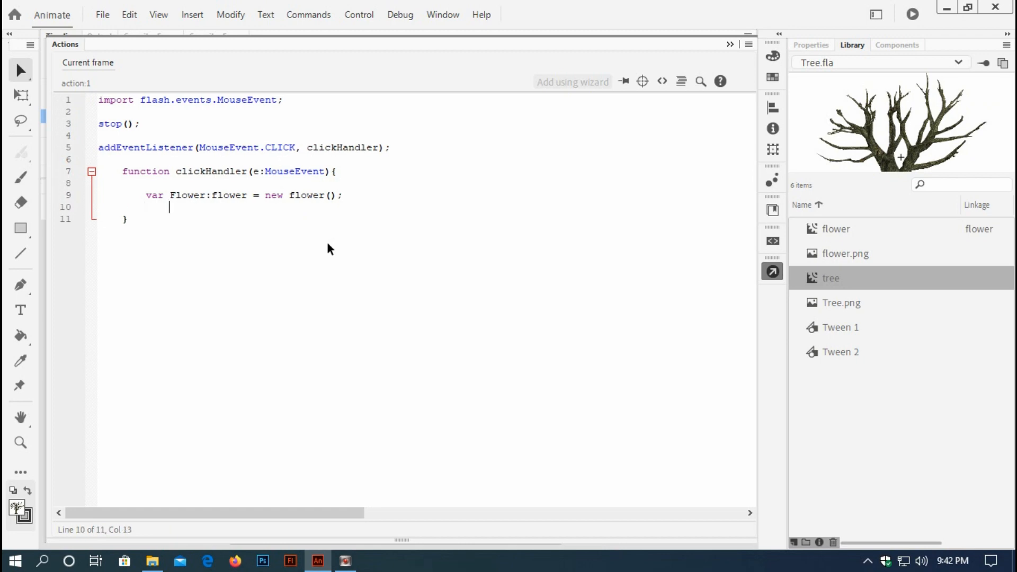
{"action": "type", "text": "Flower.x"}
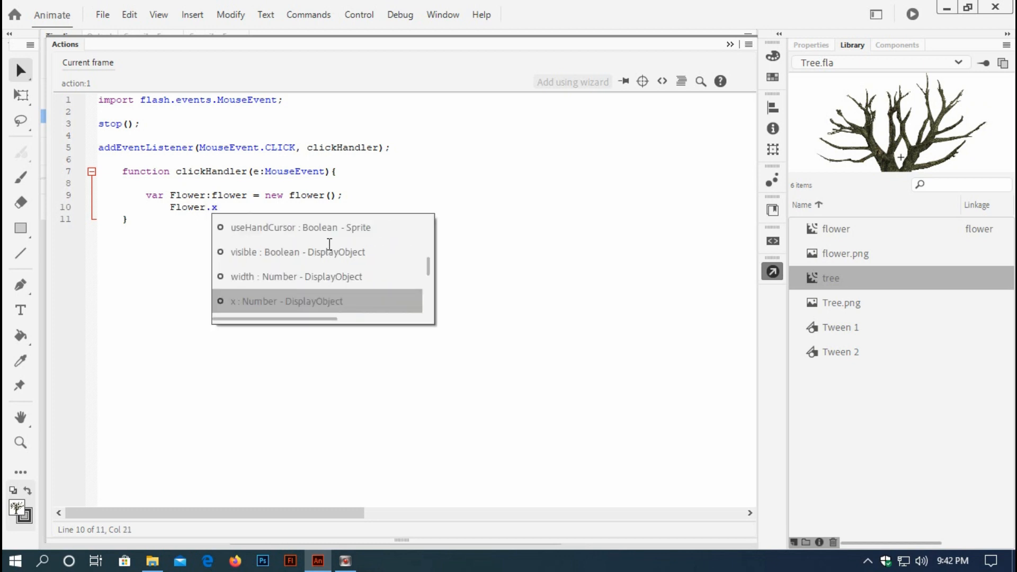
{"action": "type", "text": " = mouseX"}
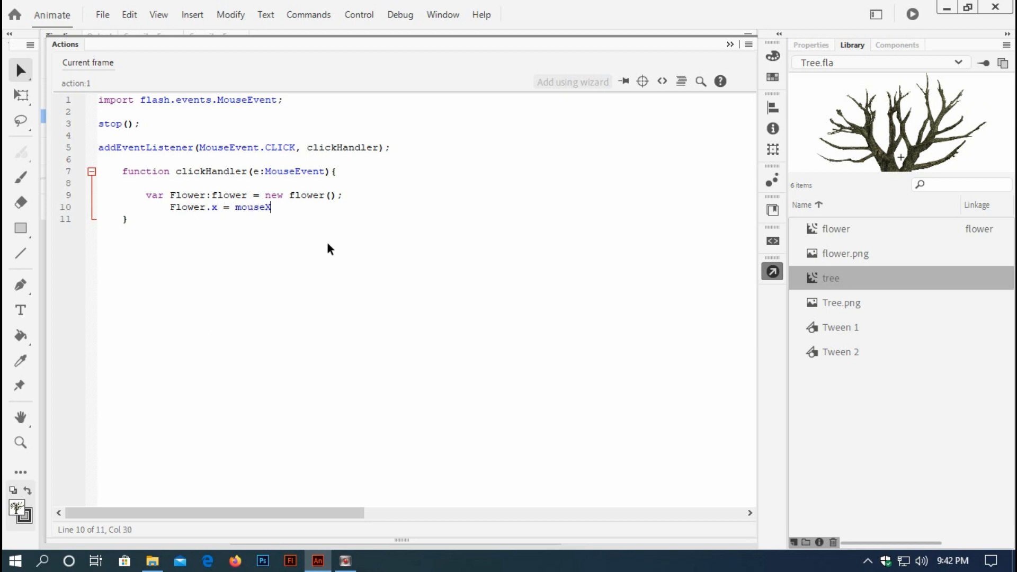
{"action": "type", "text": ";"}
{"action": "key", "text": "Return"}
{"action": "type", "text": "Flower.y = mouseY;"}
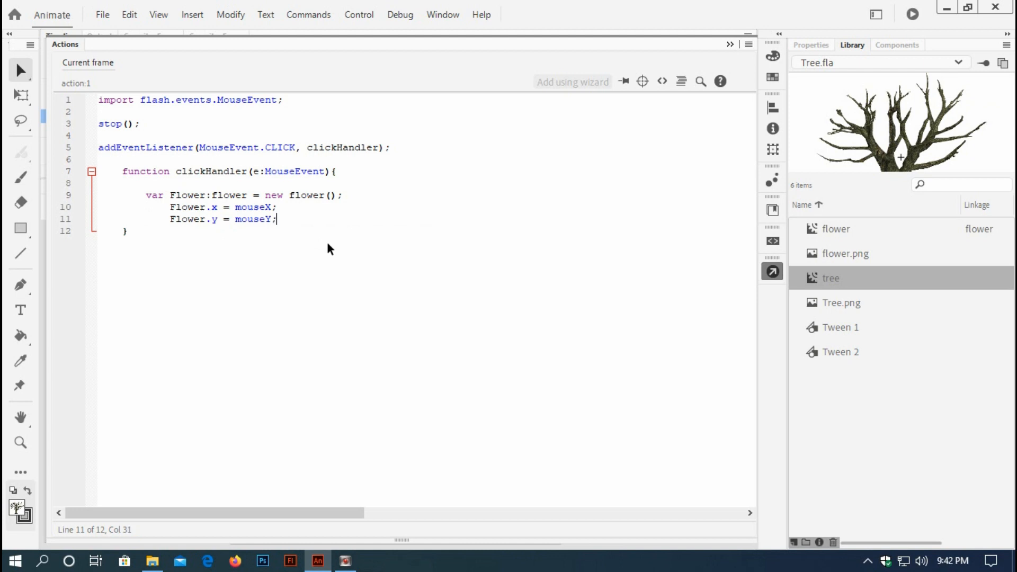
Add "addChild(Flower);" as the last line of the clickHandler function and save Tree.fla.
{"action": "key", "text": "Return"}
{"action": "type", "text": "addChild(Flower);"}
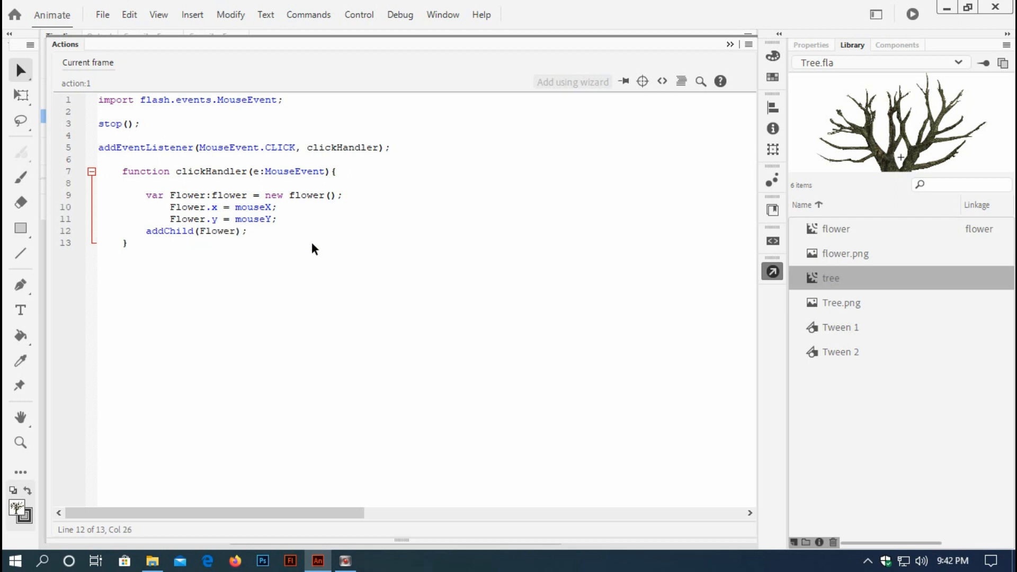
{"action": "key", "text": "ctrl+s"}
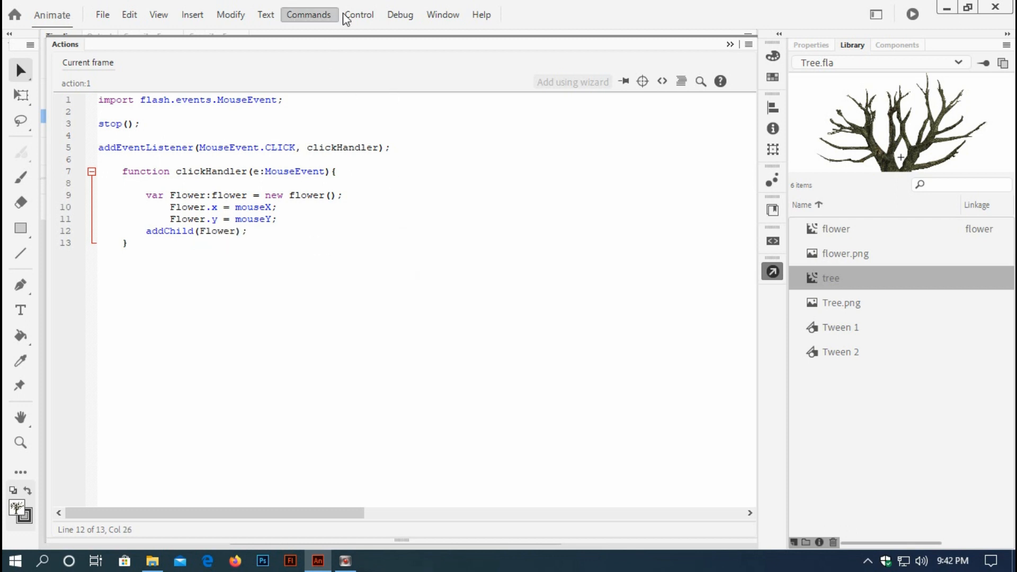
Test the movie by growing flowers at many spots on the tree's branches and around it, and close the preview.
{"action": "left_click", "coordinate": [345, 16]}
{"action": "left_click", "coordinate": [377, 160]}
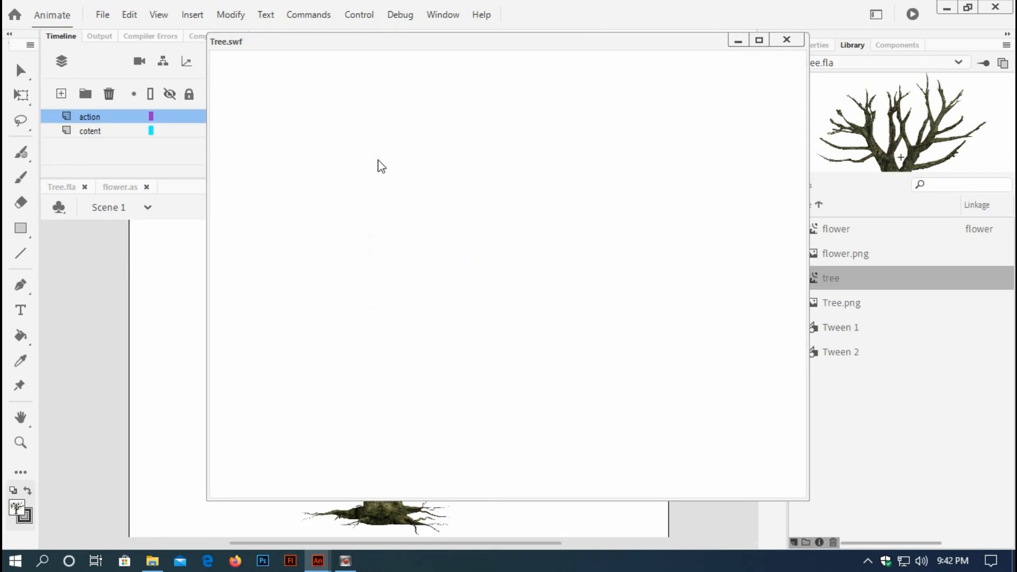
{"action": "left_click", "coordinate": [448, 240]}
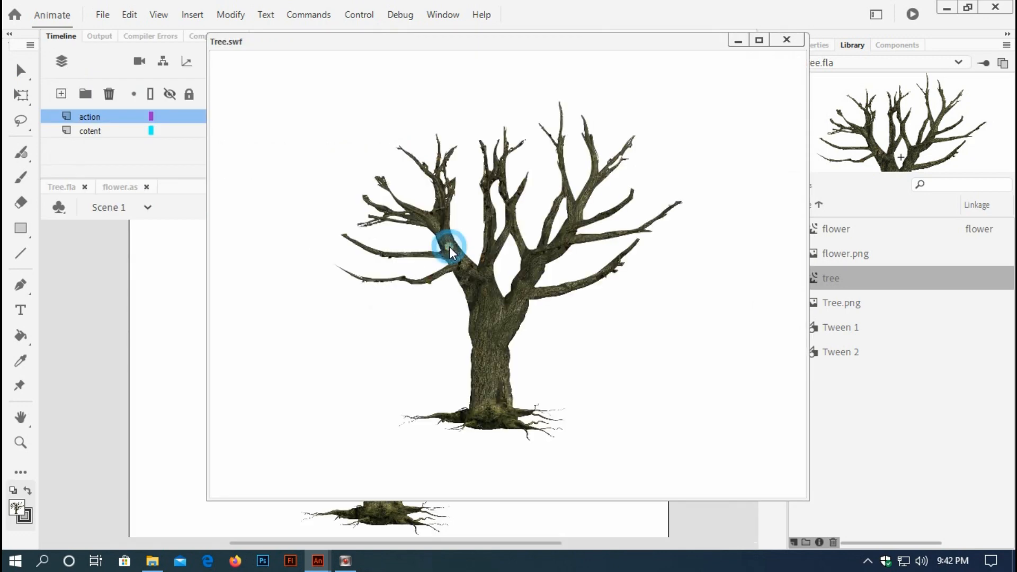
{"action": "left_click", "coordinate": [442, 194]}
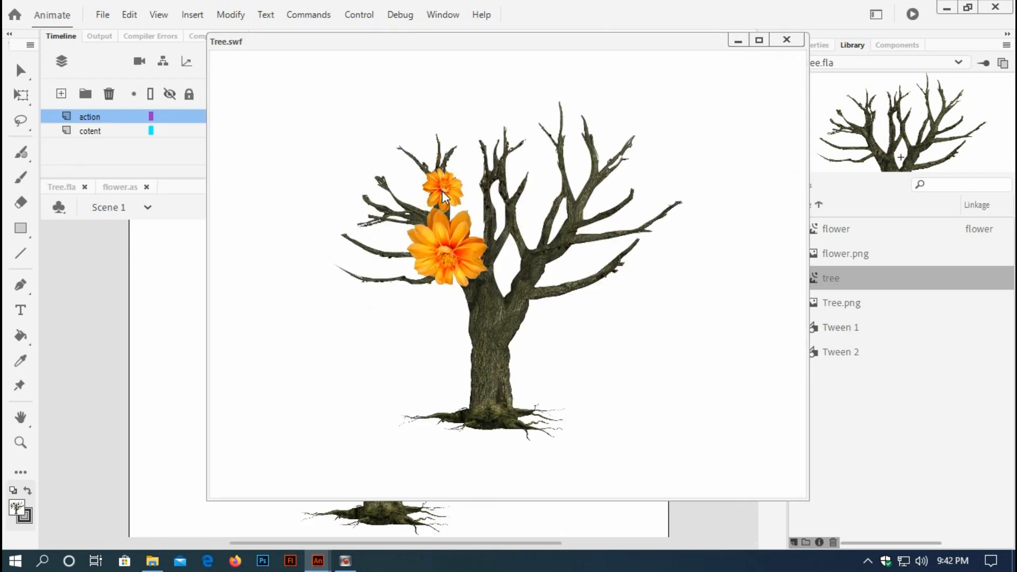
{"action": "left_click", "coordinate": [498, 165]}
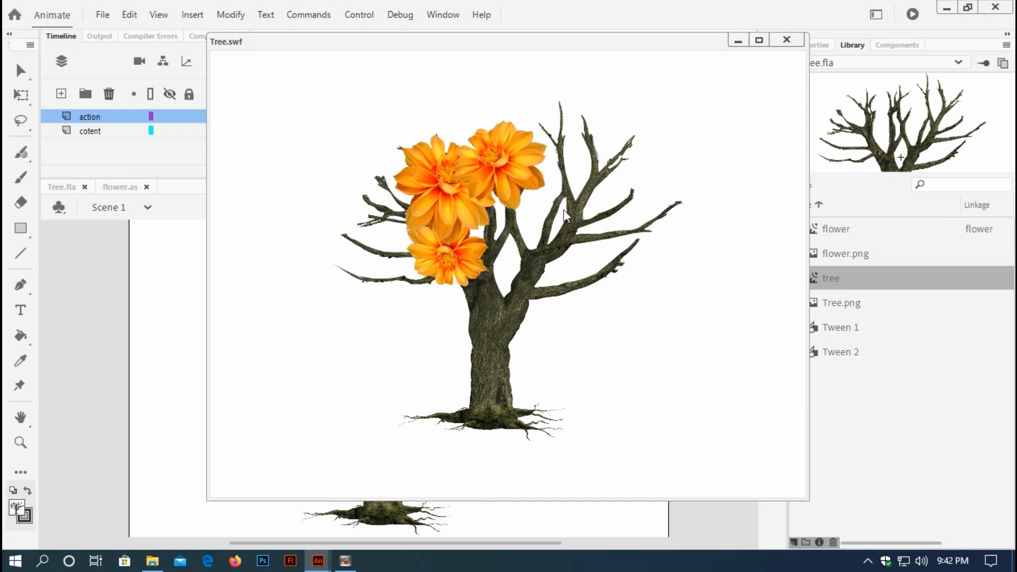
{"action": "left_click", "coordinate": [577, 202]}
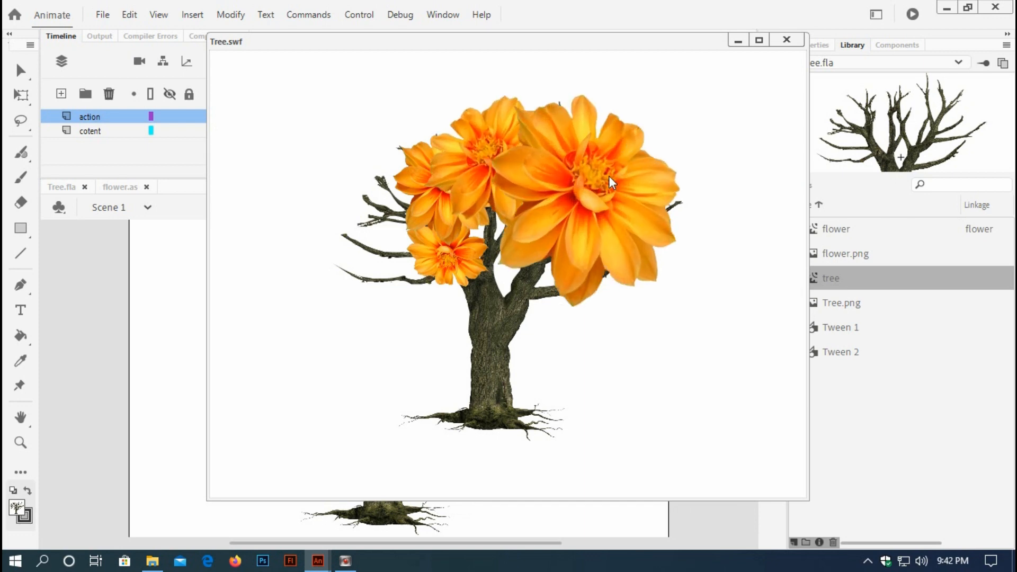
{"action": "left_click", "coordinate": [274, 115]}
{"action": "left_click", "coordinate": [303, 189]}
{"action": "left_click", "coordinate": [381, 277]}
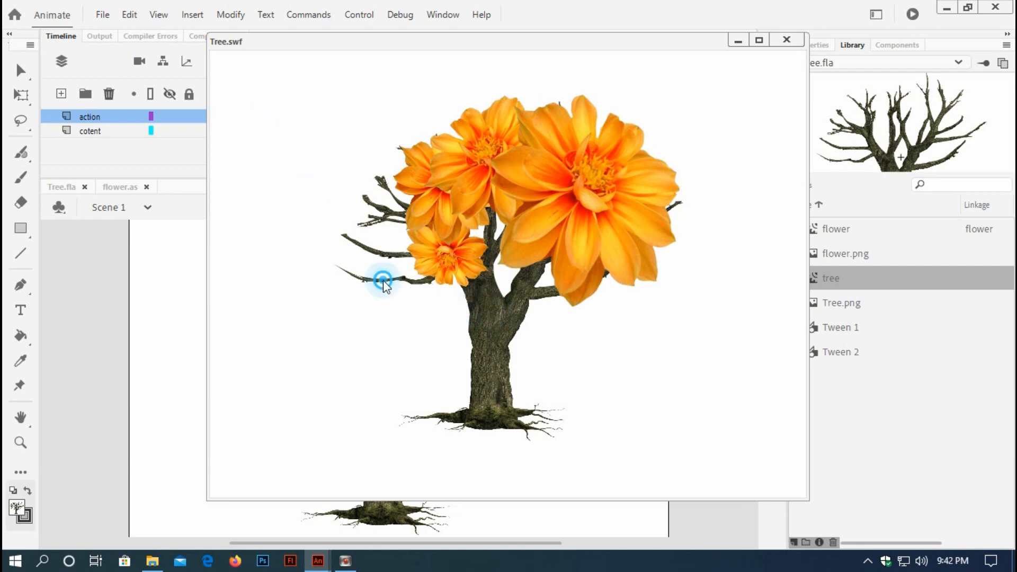
{"action": "left_click", "coordinate": [373, 201]}
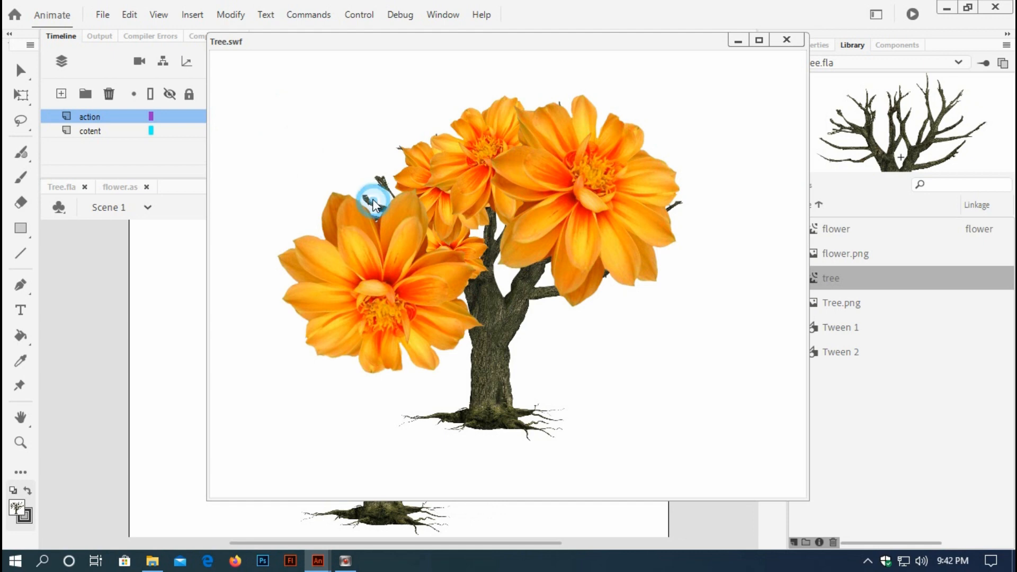
{"action": "left_click", "coordinate": [381, 180]}
{"action": "left_click", "coordinate": [489, 284]}
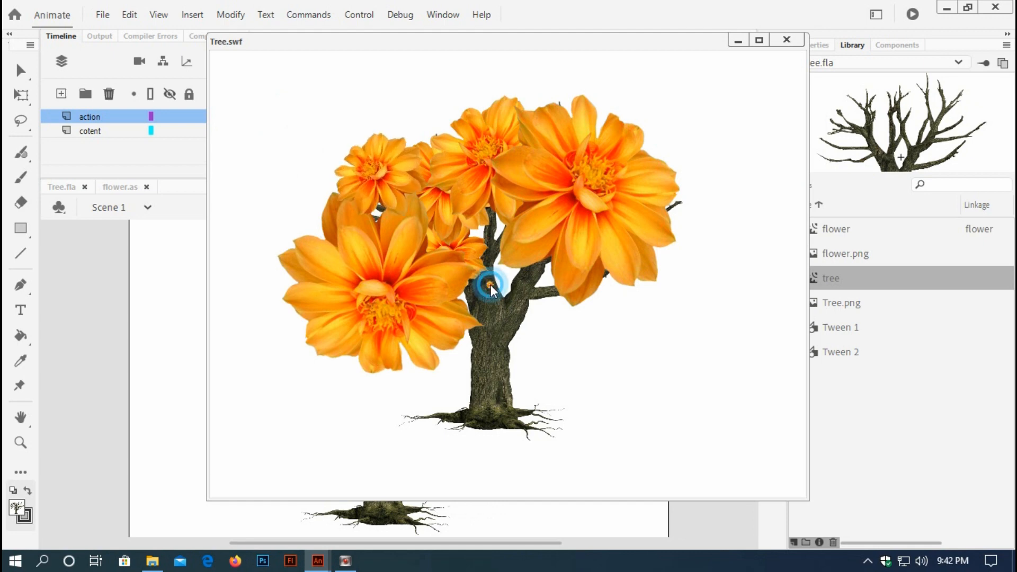
{"action": "left_click", "coordinate": [545, 288]}
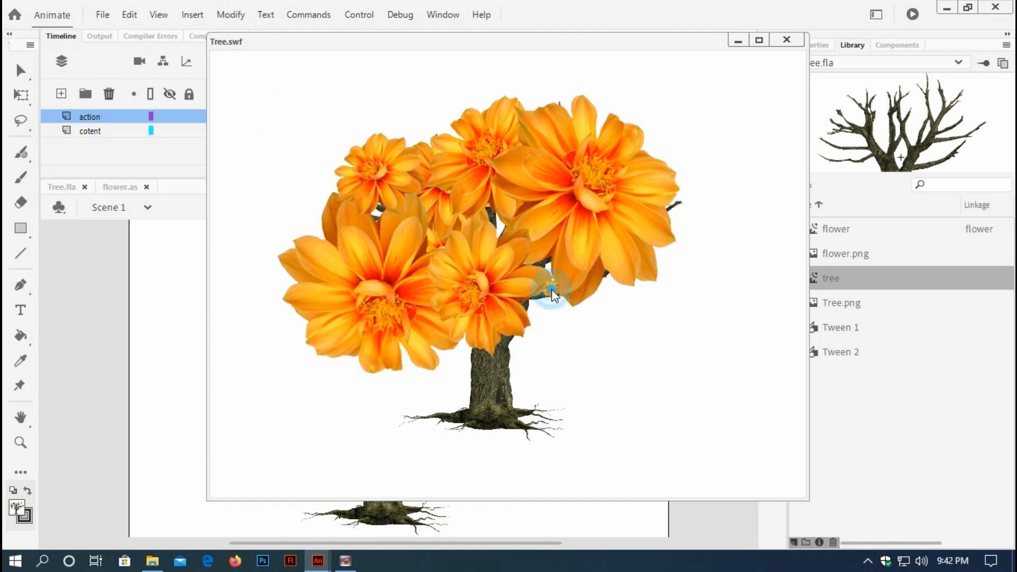
{"action": "left_click", "coordinate": [675, 210]}
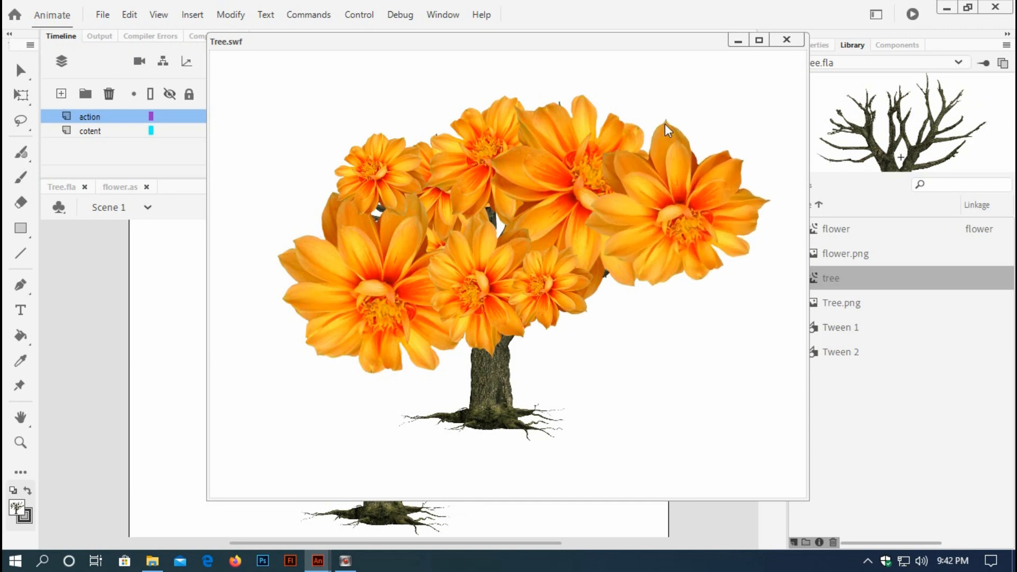
{"action": "left_click", "coordinate": [659, 101]}
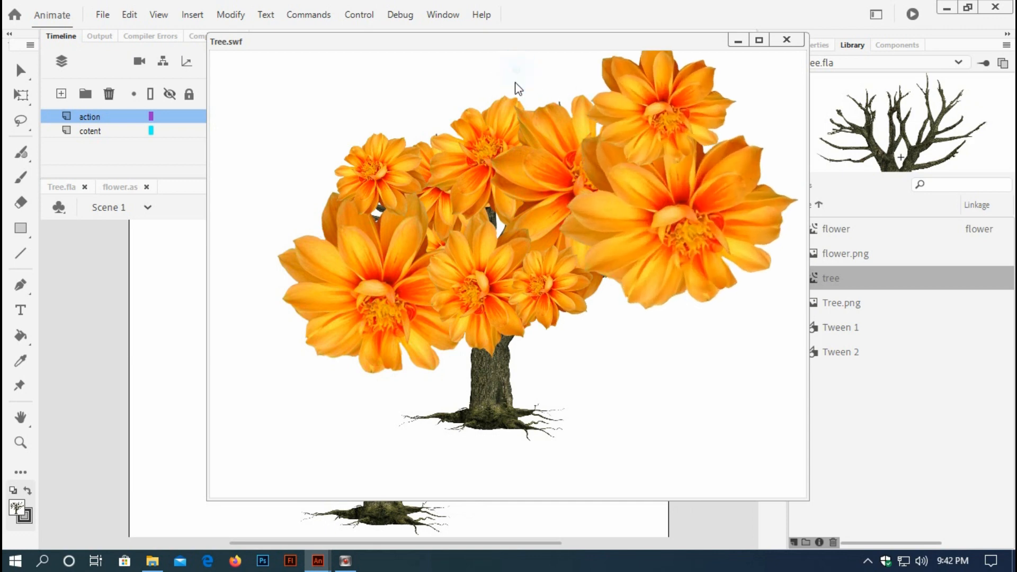
{"action": "left_click", "coordinate": [366, 153]}
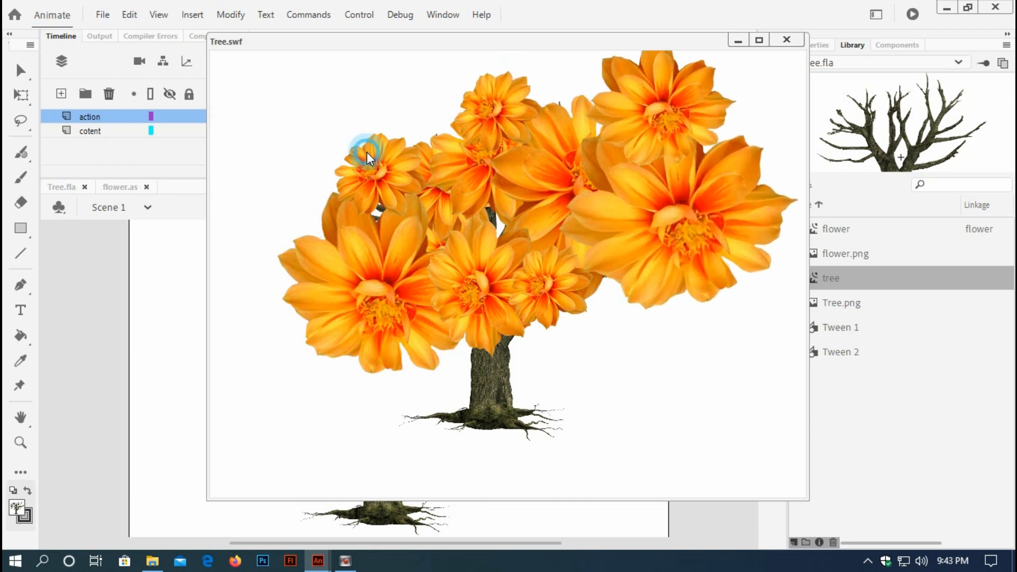
{"action": "left_click", "coordinate": [288, 259]}
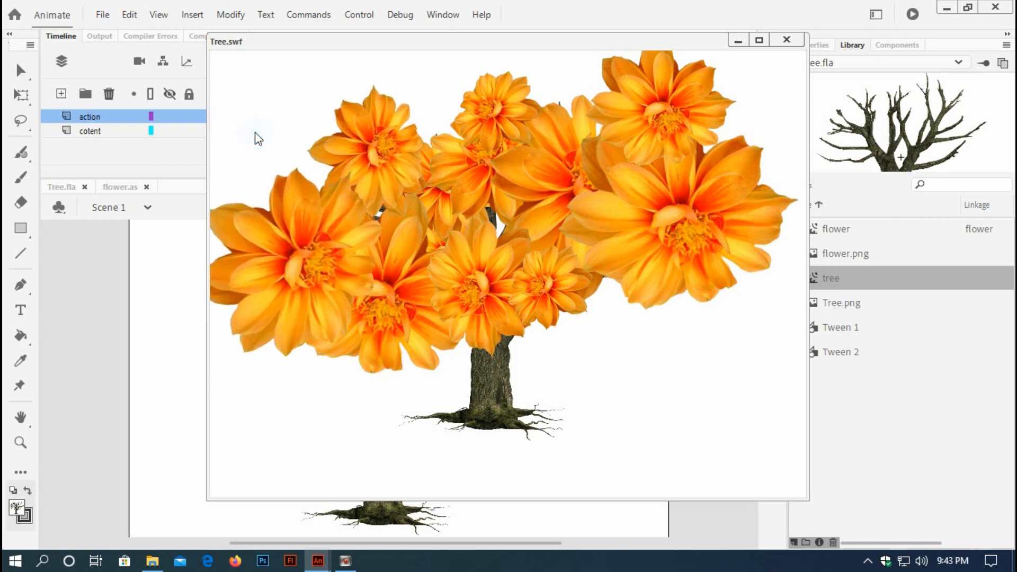
{"action": "left_click", "coordinate": [698, 278]}
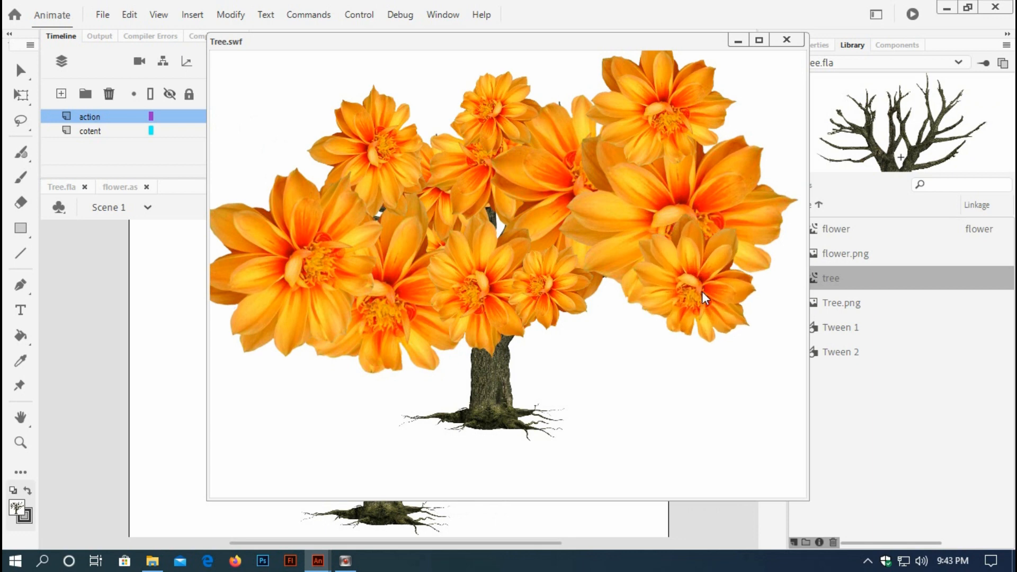
{"action": "left_click", "coordinate": [709, 328]}
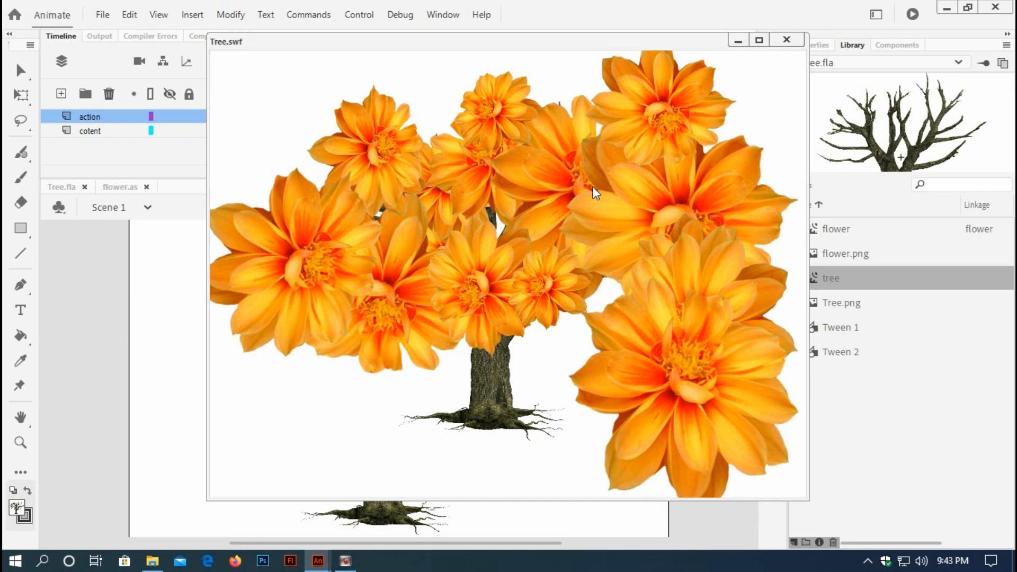
{"action": "left_click", "coordinate": [786, 40]}
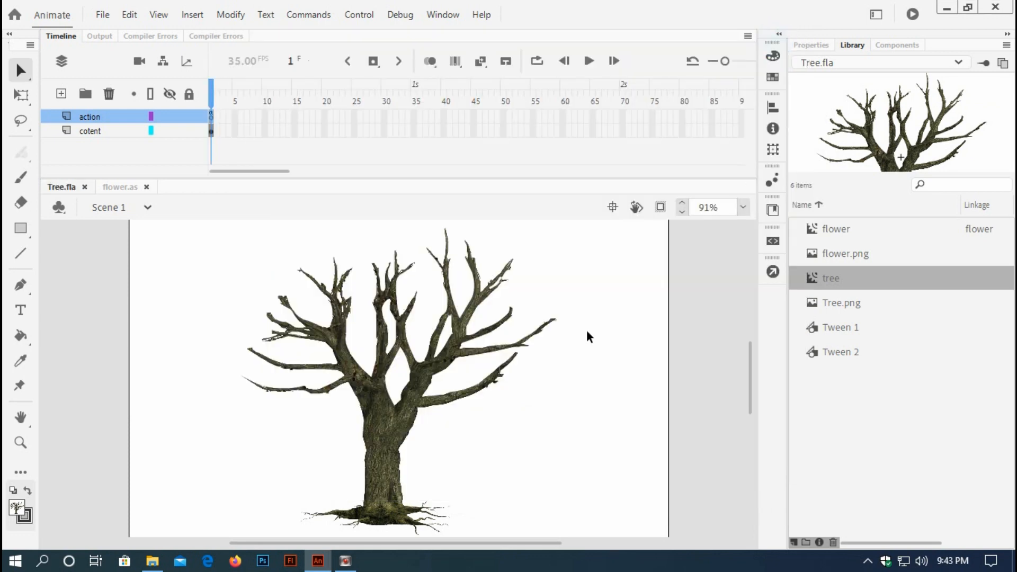
Open the class file of the flower symbol and set the base value of the scaleX and scaleY expression to .1.
{"action": "left_click", "coordinate": [826, 230]}
{"action": "right_click", "coordinate": [825, 229]}
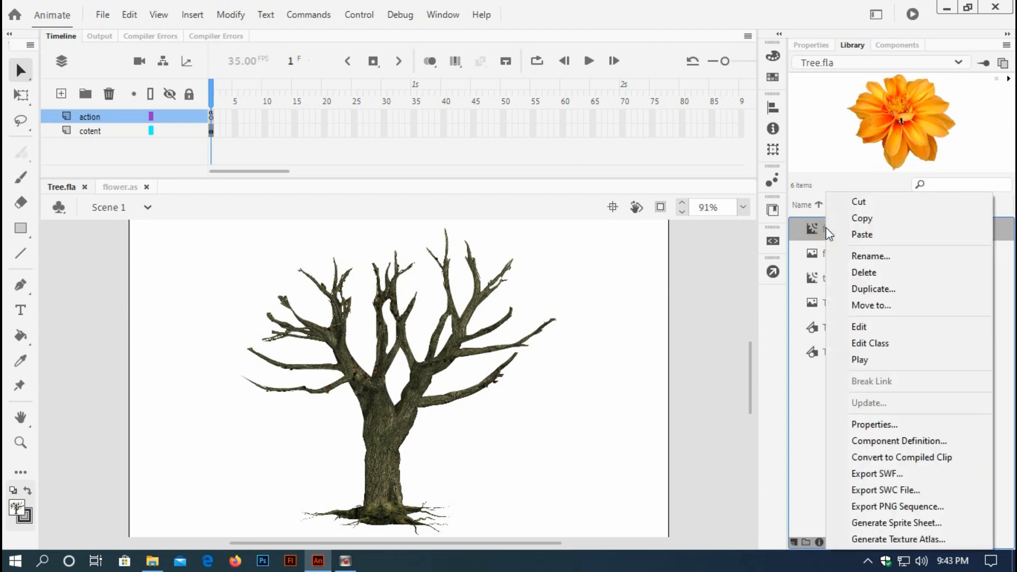
{"action": "left_click", "coordinate": [869, 342]}
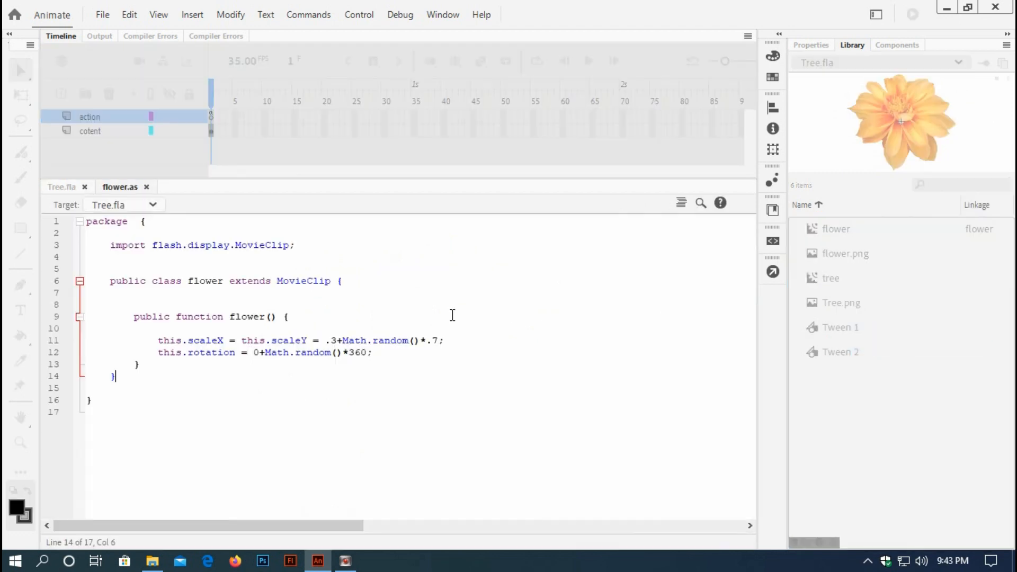
{"action": "left_click", "coordinate": [265, 379]}
{"action": "double_click", "coordinate": [332, 340]}
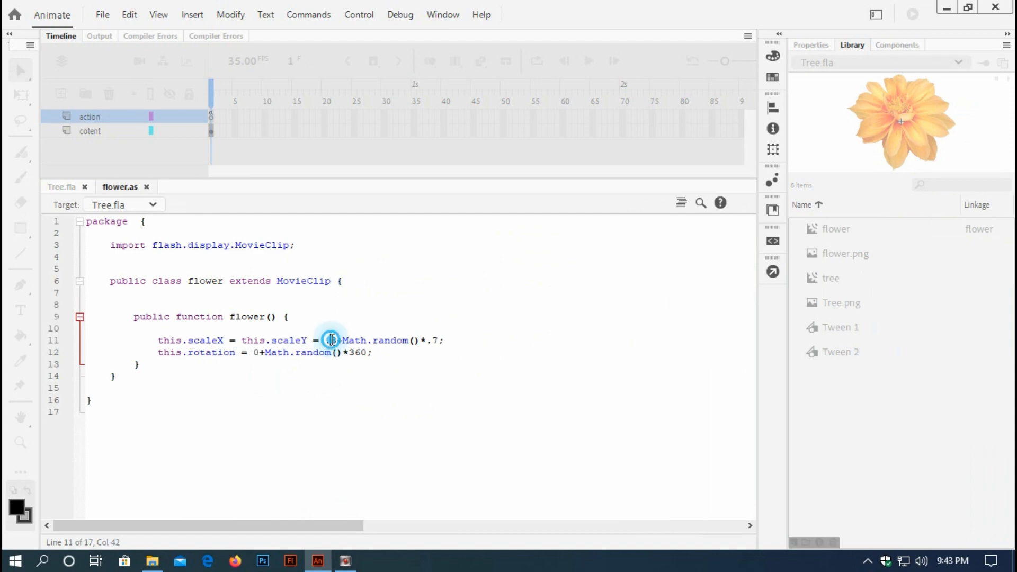
{"action": "type", "text": "1"}
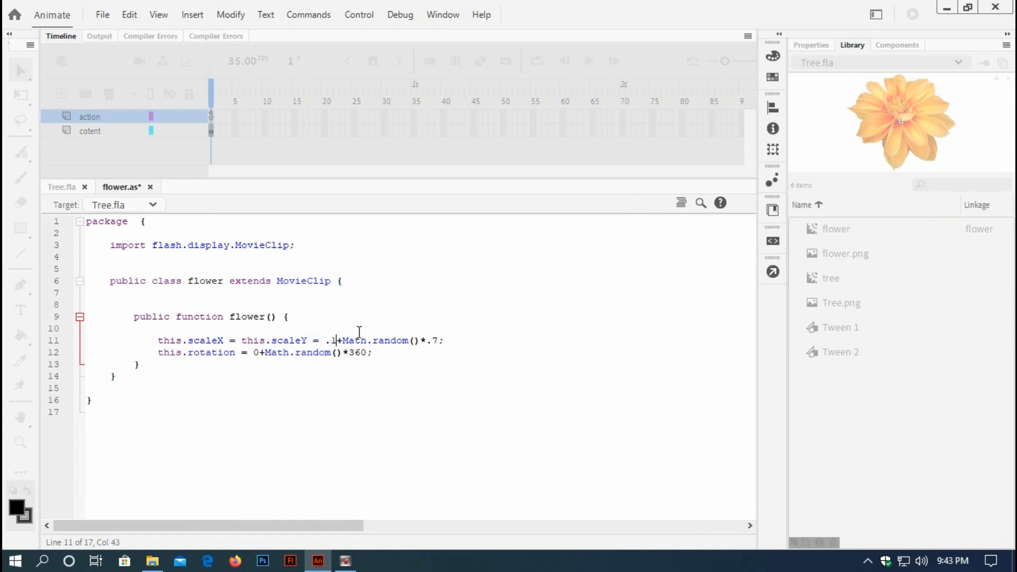
Set the multiplier of Math.random() in the flower's scale expression to .4 and save flower.as.
{"action": "double_click", "coordinate": [435, 340]}
{"action": "type", "text": "4"}
{"action": "key", "text": "Down"}
{"action": "key", "text": "Down"}
{"action": "key", "text": "ctrl+s"}
Test the movie by growing a handful of flowers on the tree's left and middle branches, and close the preview.
{"action": "left_click", "coordinate": [365, 15]}
{"action": "left_click", "coordinate": [373, 158]}
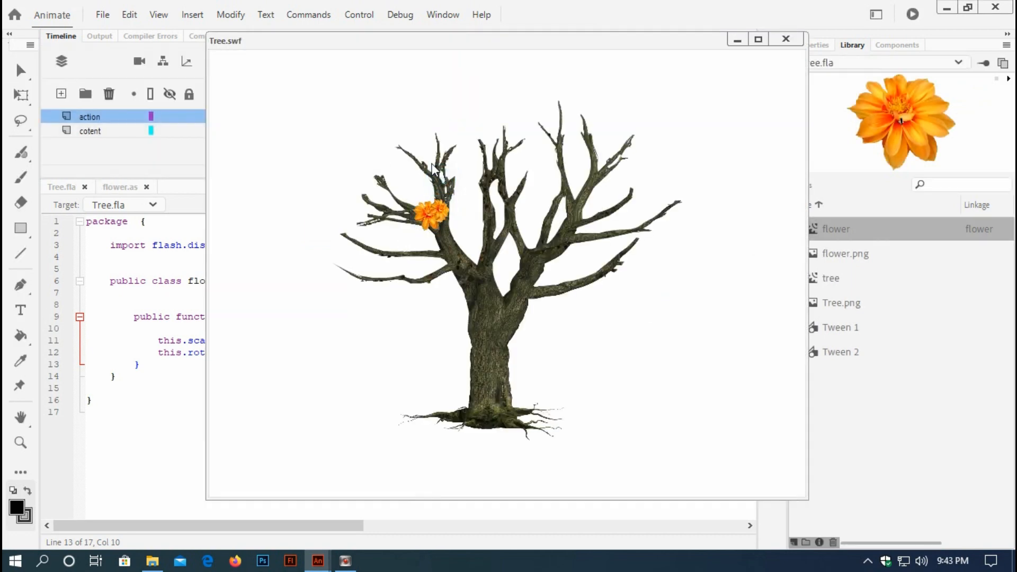
{"action": "left_click", "coordinate": [413, 155]}
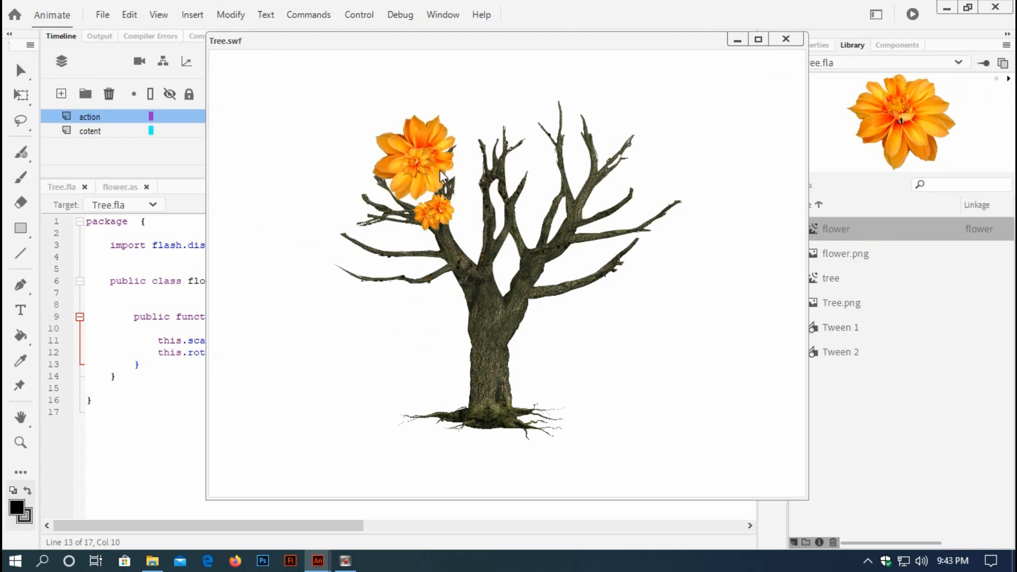
{"action": "left_click", "coordinate": [447, 188]}
{"action": "left_click", "coordinate": [490, 174]}
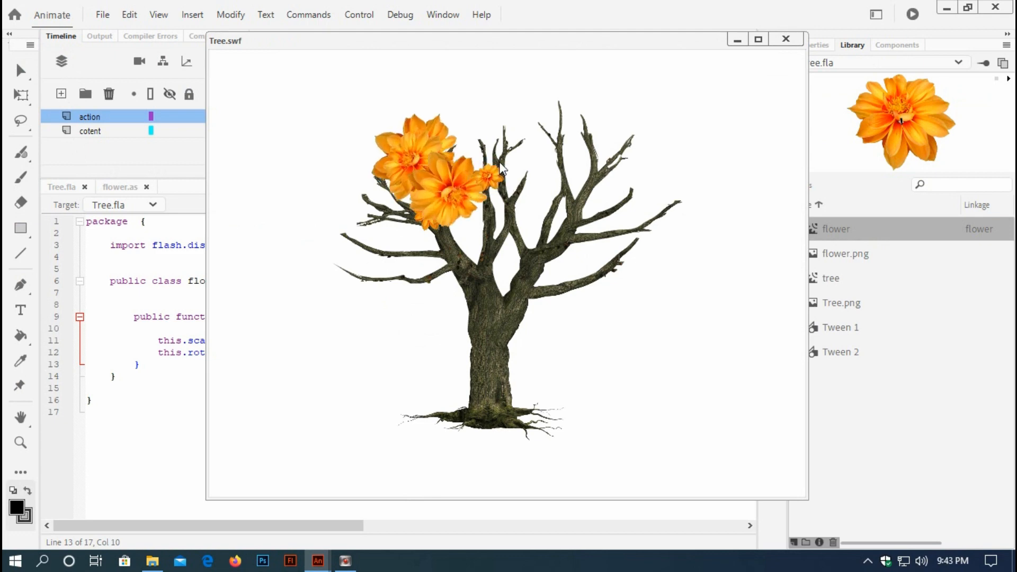
{"action": "left_click", "coordinate": [510, 222]}
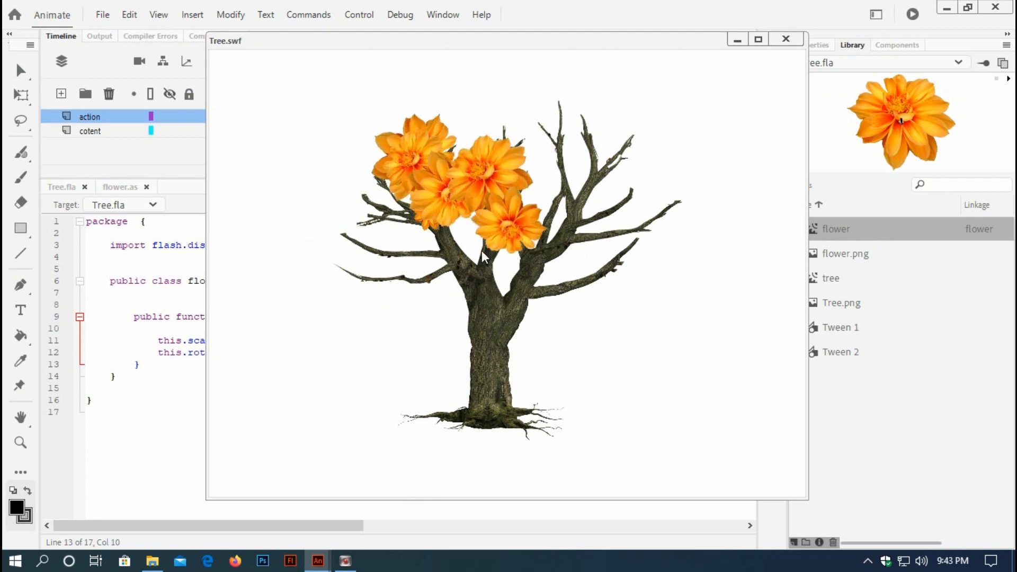
{"action": "left_click", "coordinate": [456, 257]}
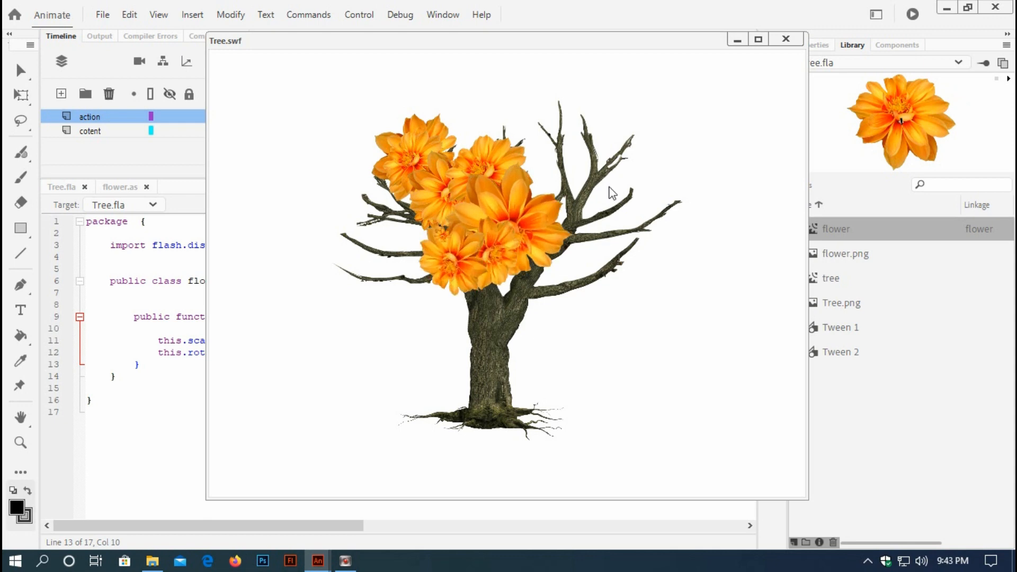
{"action": "left_click", "coordinate": [786, 39]}
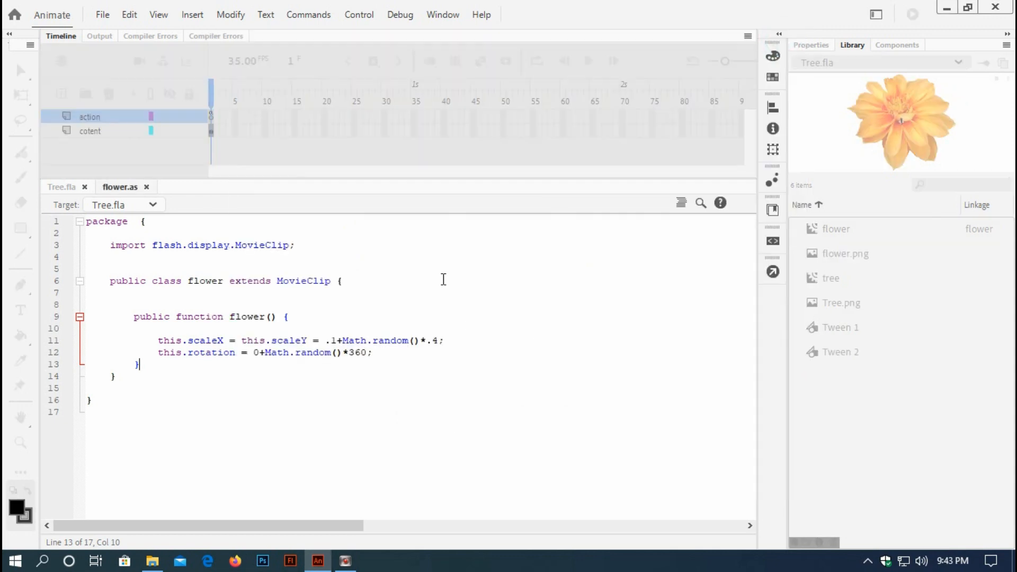
Set the multiplier of Math.random() in the flower's scale expression to .2 and save flower.as.
{"action": "double_click", "coordinate": [433, 340]}
{"action": "type", "text": "2"}
{"action": "key", "text": "Down"}
{"action": "key", "text": "ctrl+s"}
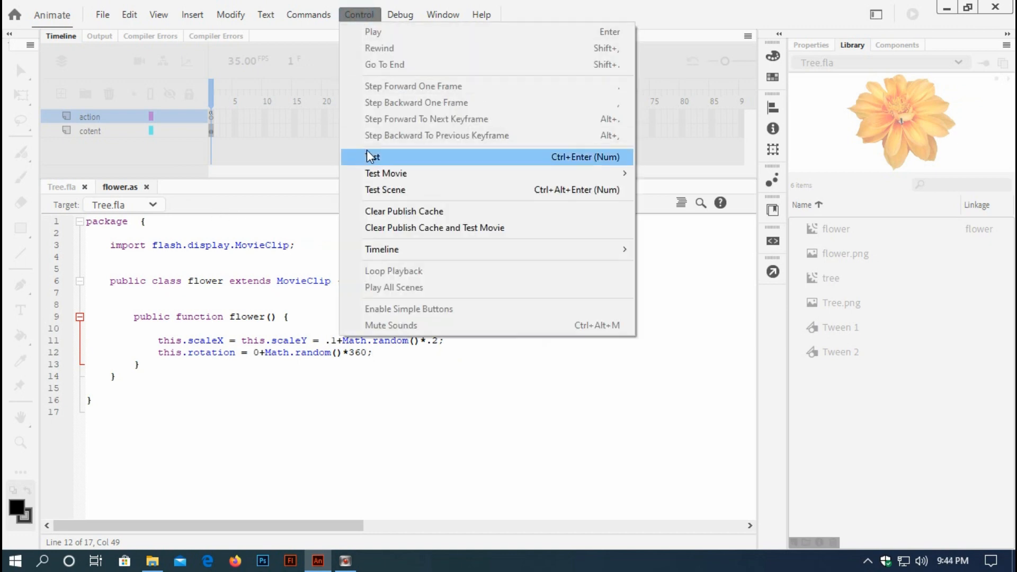
Test the movie by growing flowers along branches all over the tree's crown, and close the preview.
{"action": "left_click", "coordinate": [370, 155]}
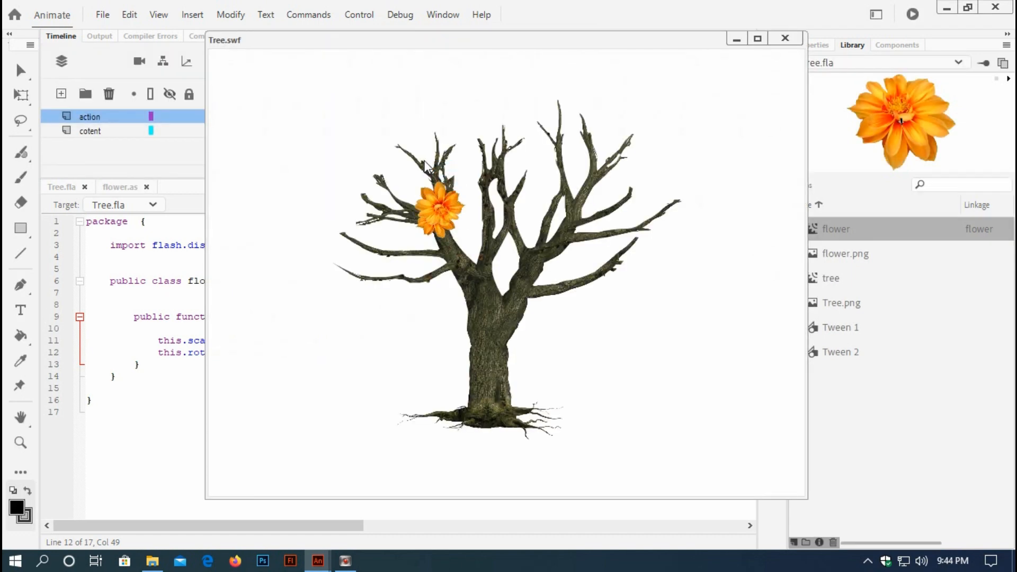
{"action": "left_click", "coordinate": [443, 163]}
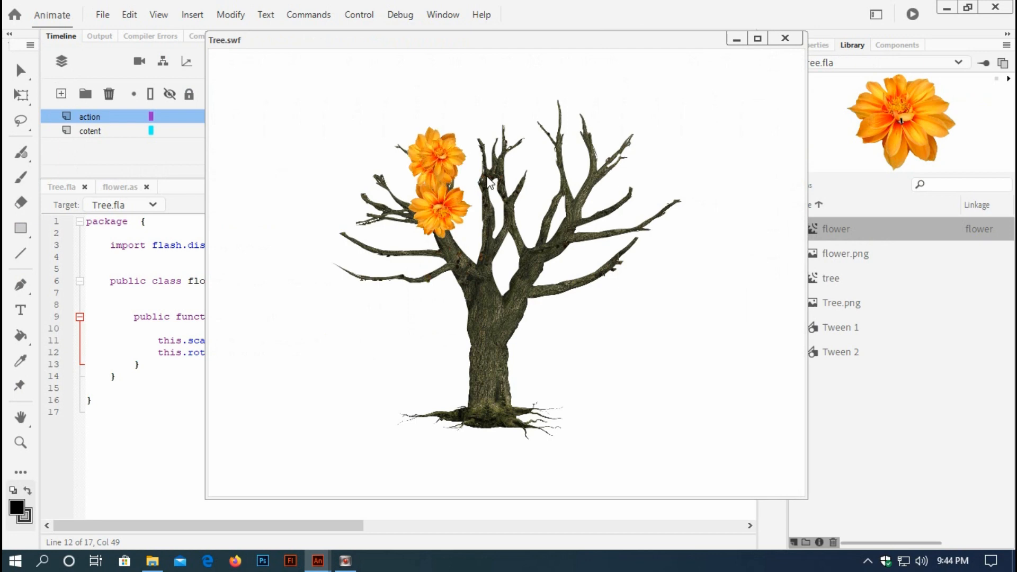
{"action": "left_click", "coordinate": [497, 161]}
{"action": "left_click", "coordinate": [503, 138]}
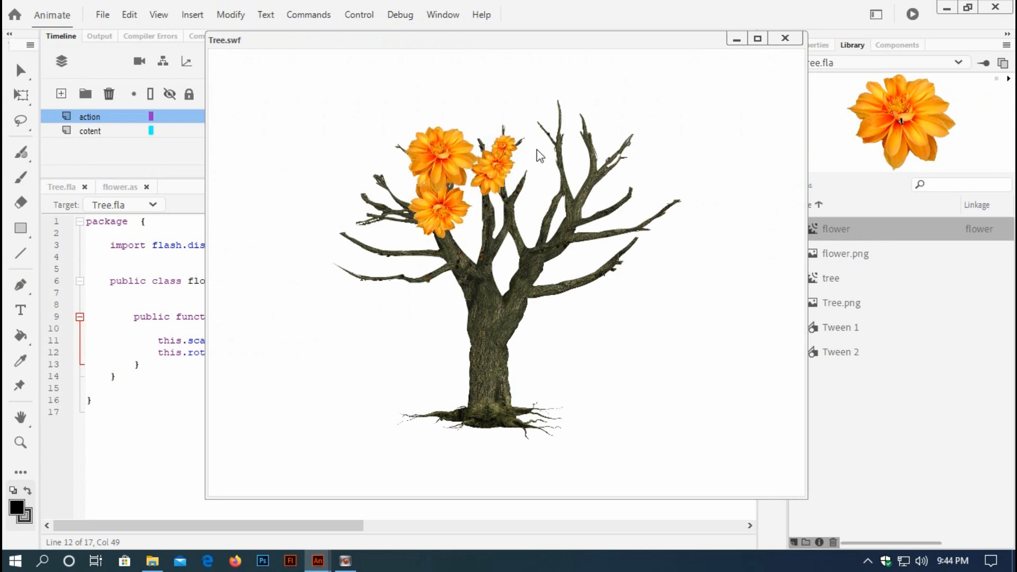
{"action": "left_click", "coordinate": [558, 151]}
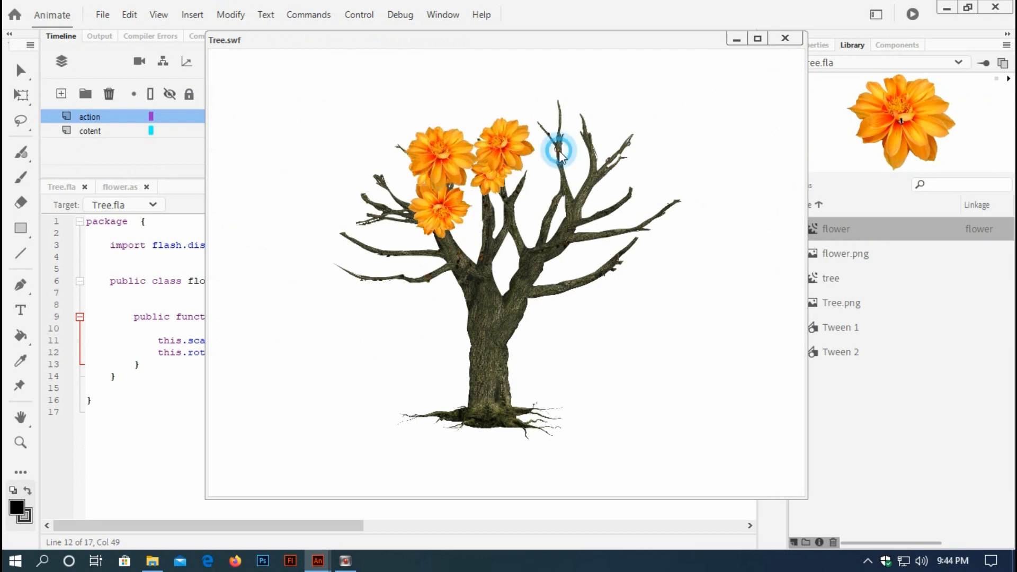
{"action": "left_click", "coordinate": [594, 175]}
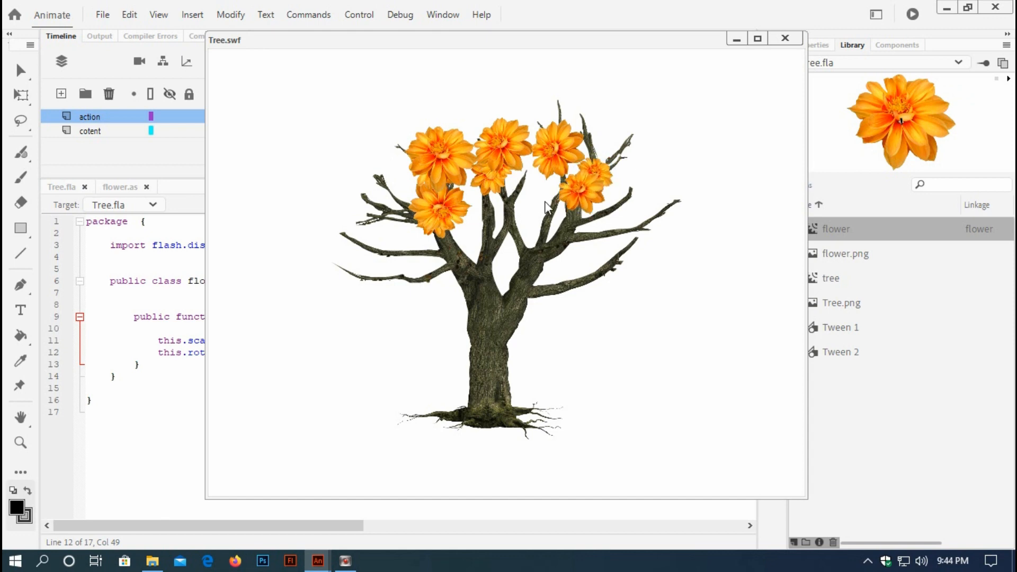
{"action": "left_click", "coordinate": [510, 228]}
{"action": "left_click", "coordinate": [510, 224]}
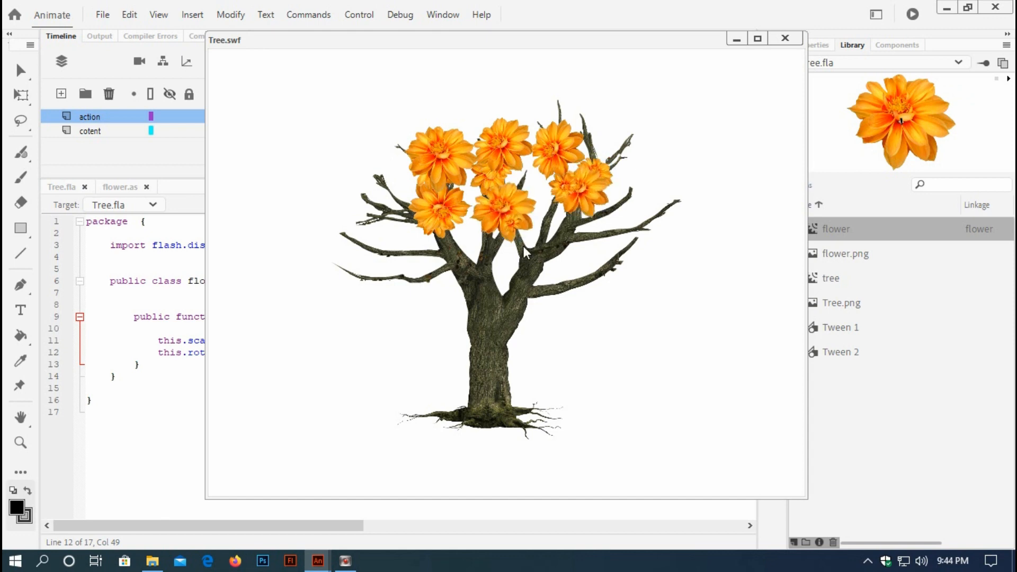
{"action": "left_click", "coordinate": [524, 246]}
{"action": "left_click", "coordinate": [547, 246]}
{"action": "left_click", "coordinate": [566, 233]}
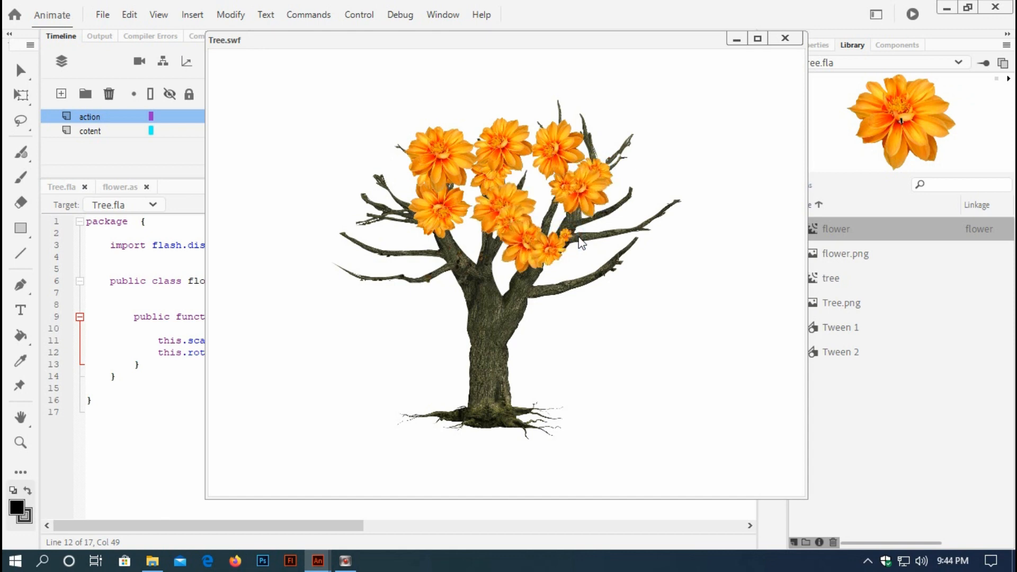
{"action": "left_click", "coordinate": [584, 236]}
{"action": "left_click", "coordinate": [594, 236]}
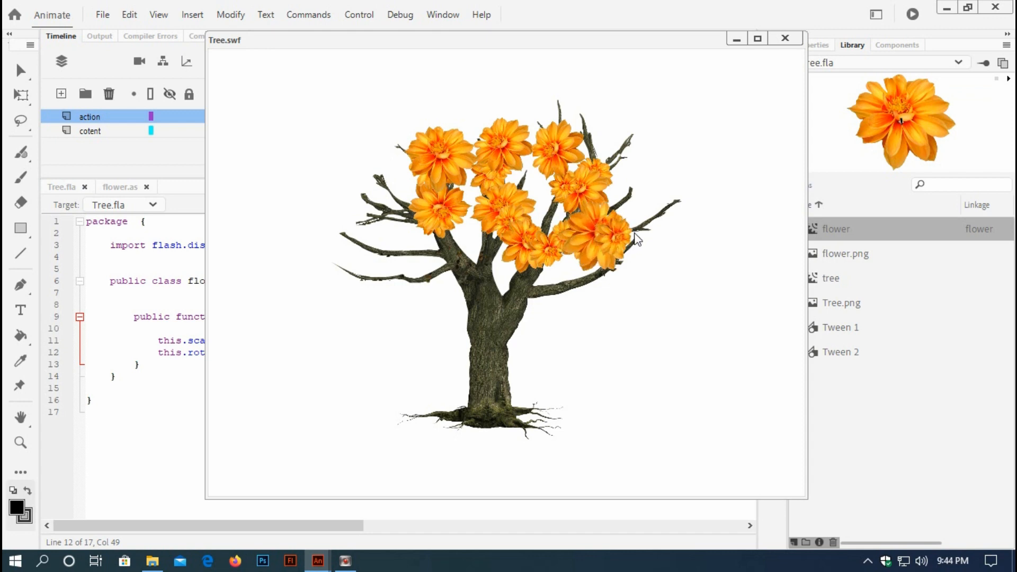
{"action": "left_click", "coordinate": [662, 210]}
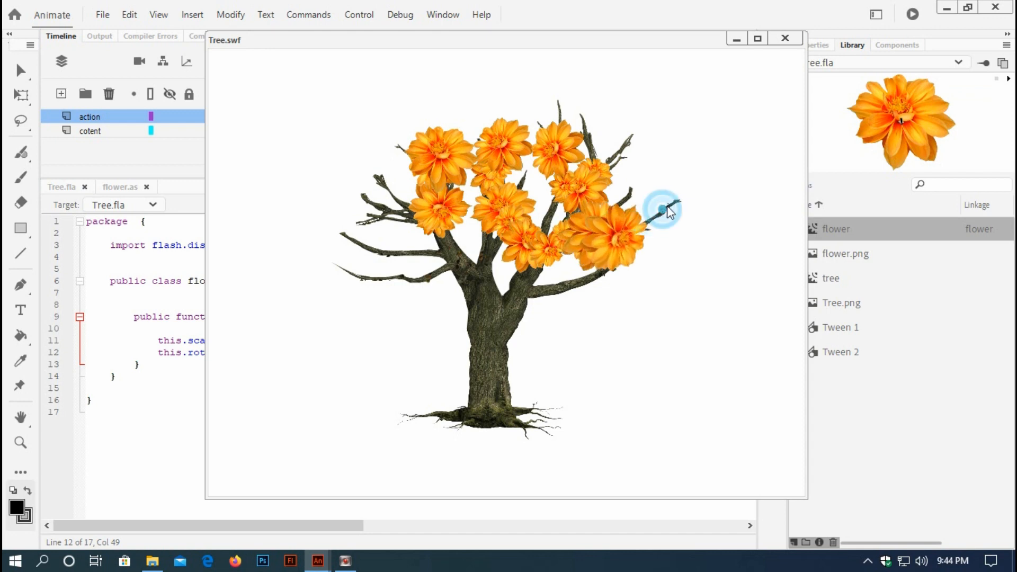
{"action": "left_click", "coordinate": [610, 152]}
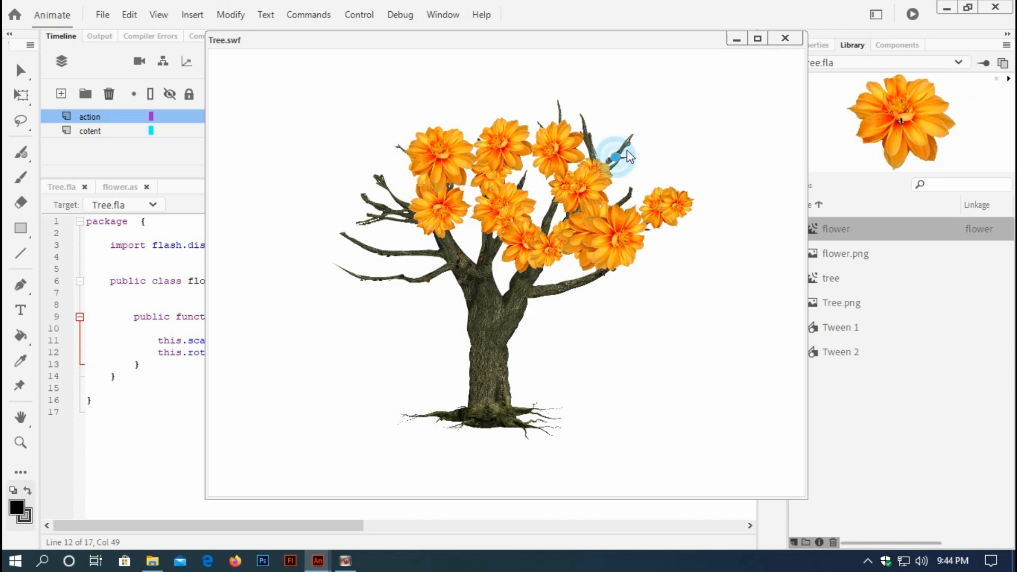
{"action": "left_click", "coordinate": [394, 198]}
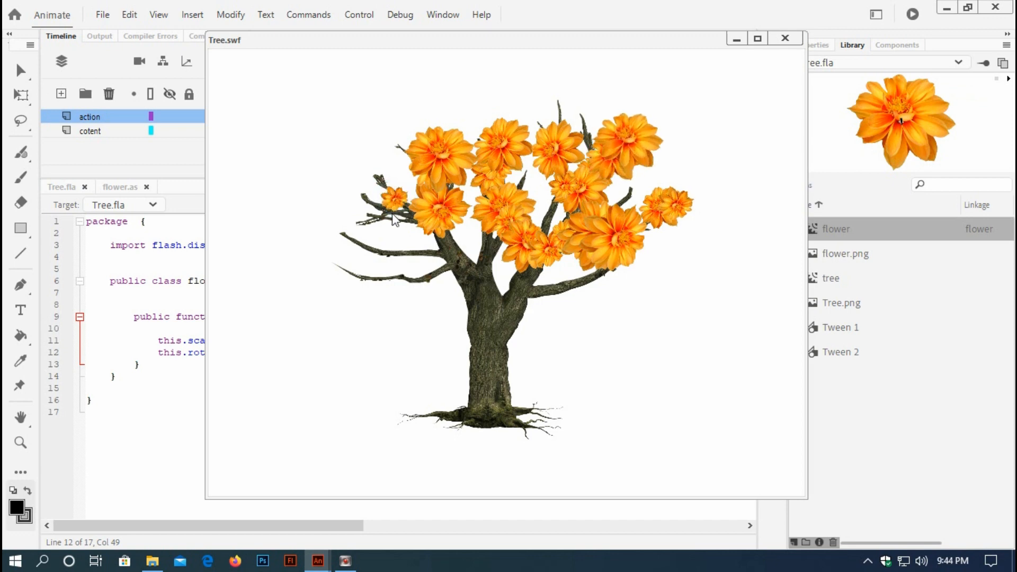
{"action": "left_click", "coordinate": [356, 241]}
{"action": "left_click", "coordinate": [388, 248]}
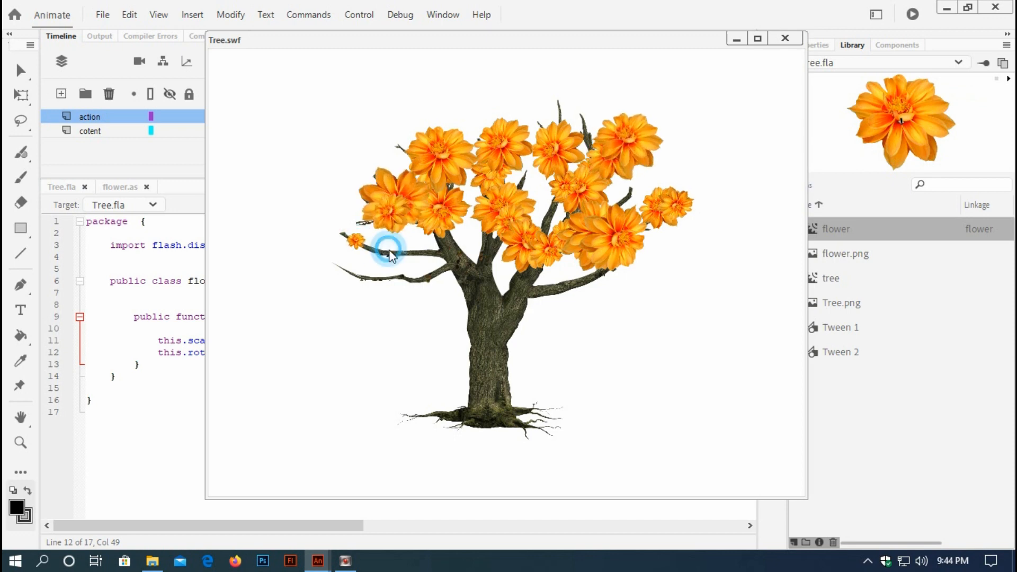
{"action": "left_click", "coordinate": [420, 254]}
{"action": "left_click", "coordinate": [399, 253]}
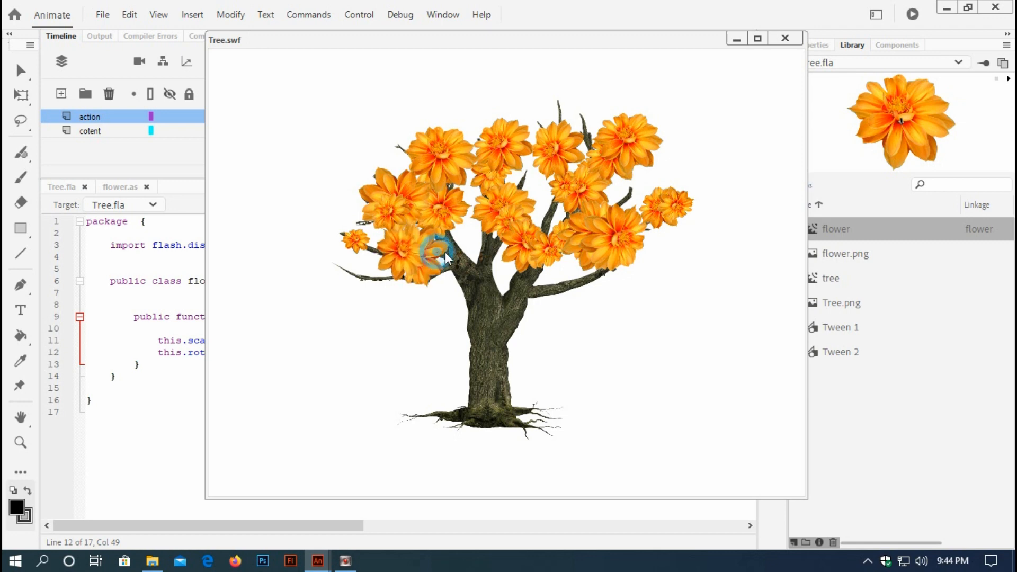
{"action": "left_click", "coordinate": [453, 253]}
{"action": "left_click", "coordinate": [361, 276]}
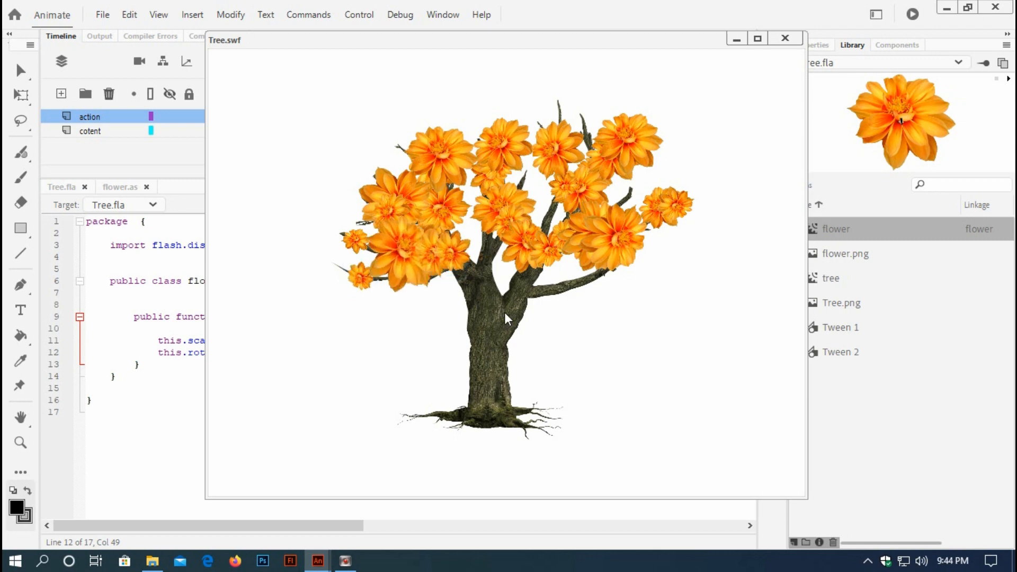
{"action": "left_click", "coordinate": [560, 113]}
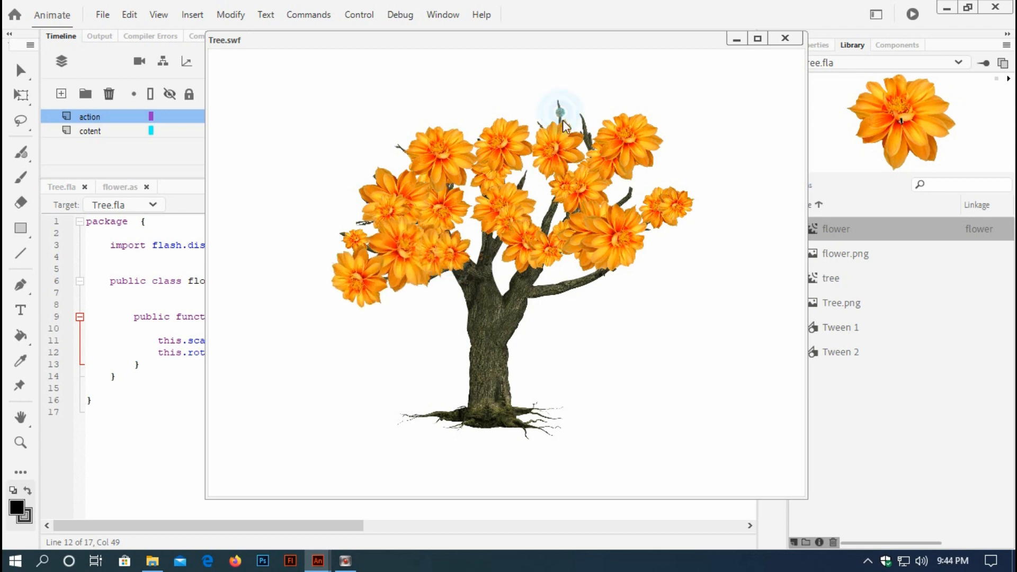
{"action": "left_click", "coordinate": [585, 138]}
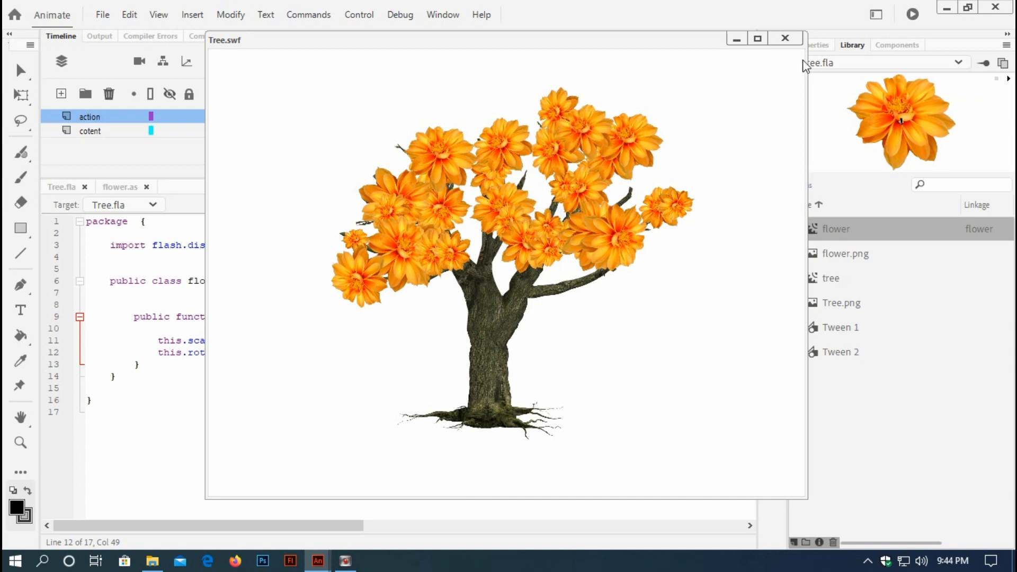
{"action": "left_click", "coordinate": [785, 39]}
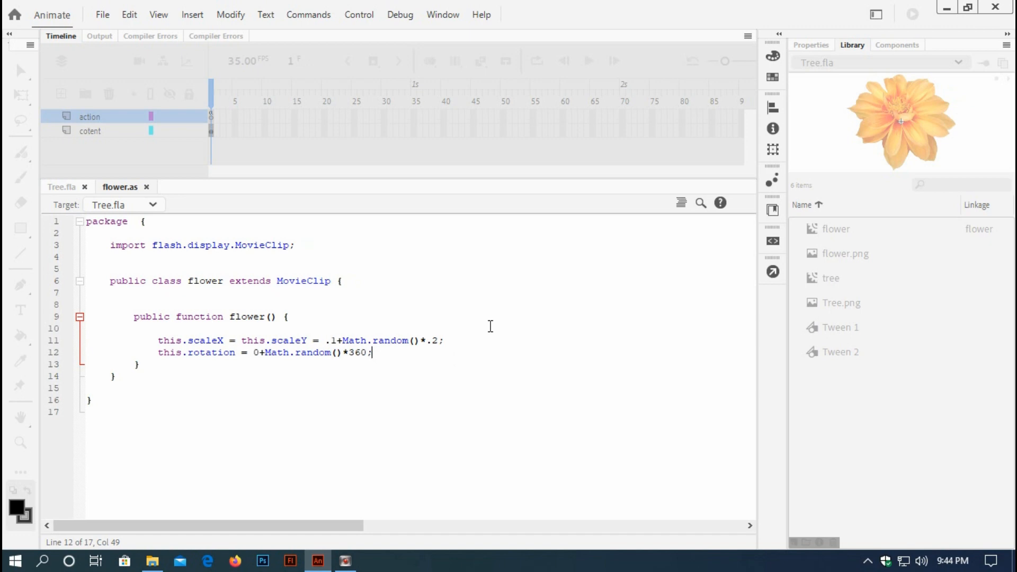
In the flower symbol, scale the flower at frame 40 down to roughly a quarter of its size and save Tree.fla.
{"action": "left_click", "coordinate": [62, 187]}
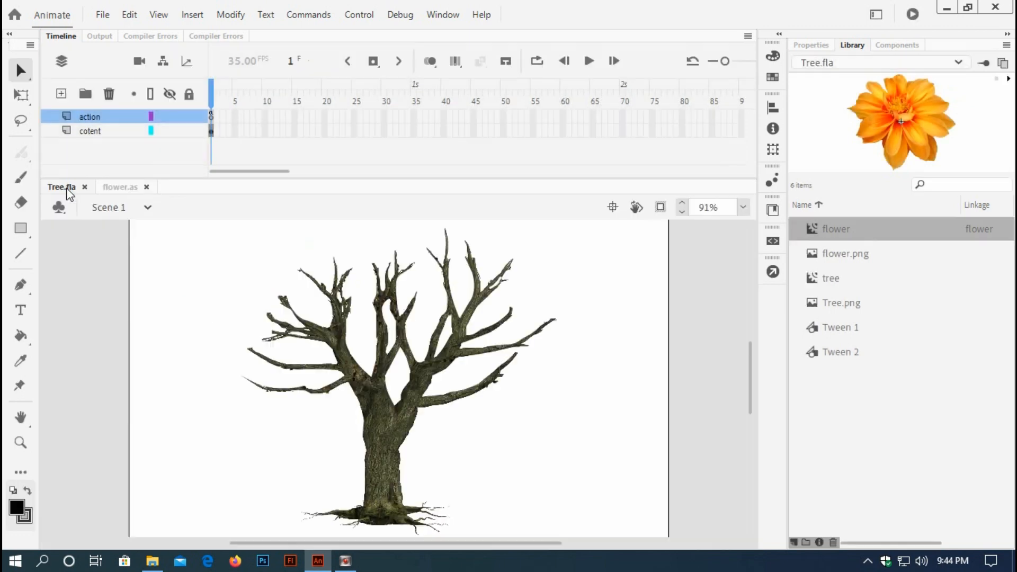
{"action": "double_click", "coordinate": [812, 227]}
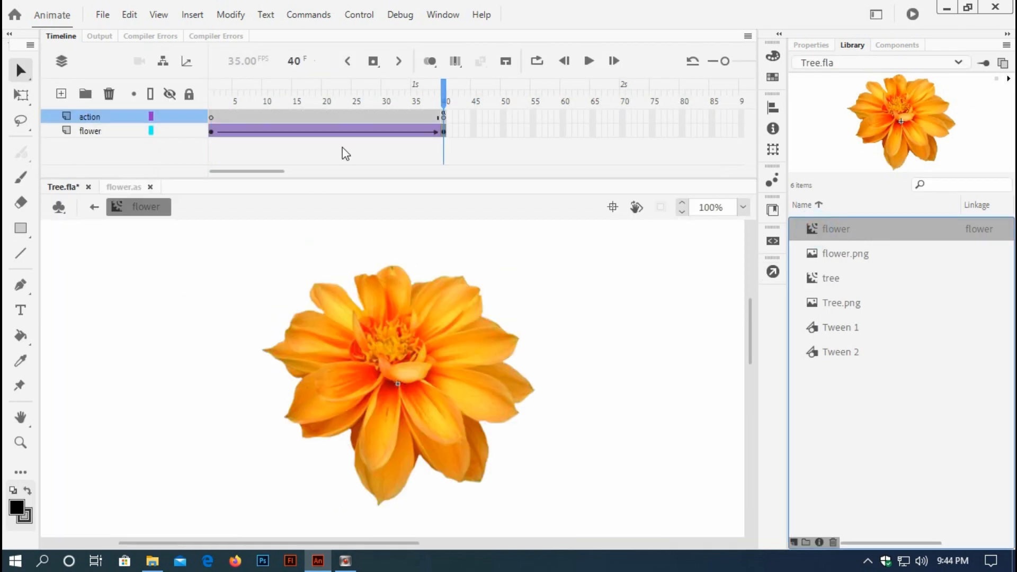
{"action": "left_click", "coordinate": [444, 128]}
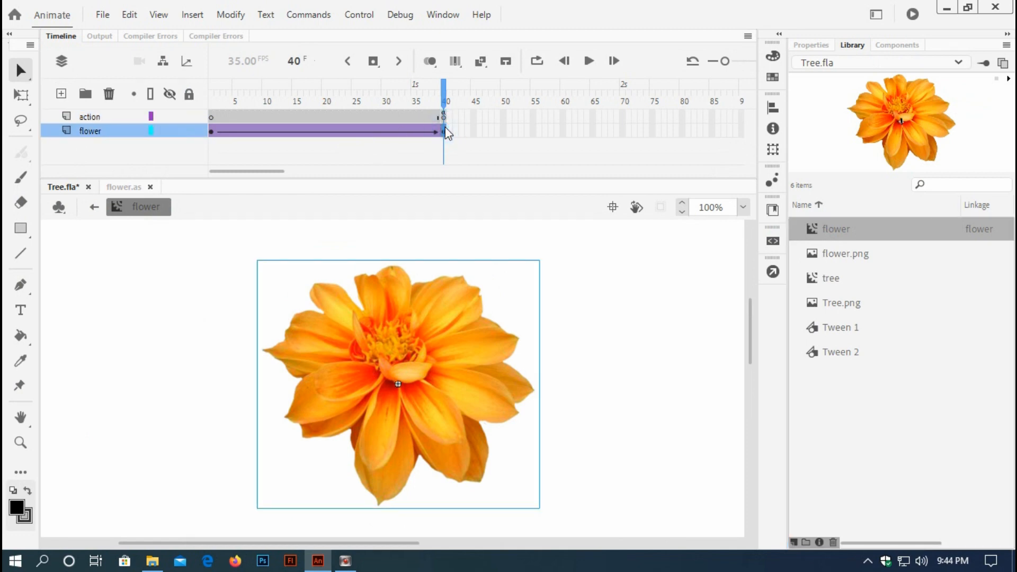
{"action": "left_click", "coordinate": [18, 95]}
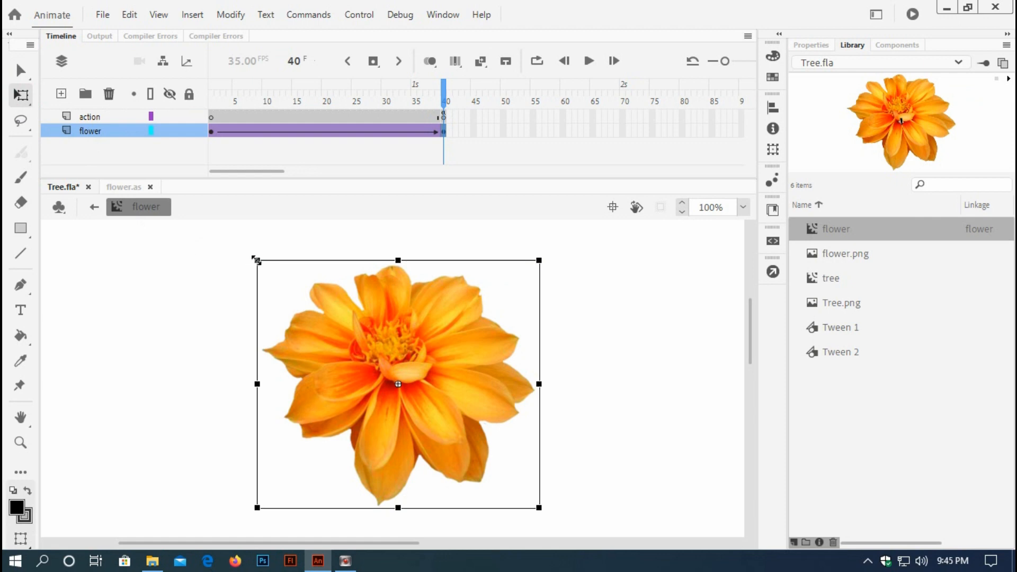
{"action": "left_click_drag", "start_coordinate": [255, 259], "coordinate": [352, 356]}
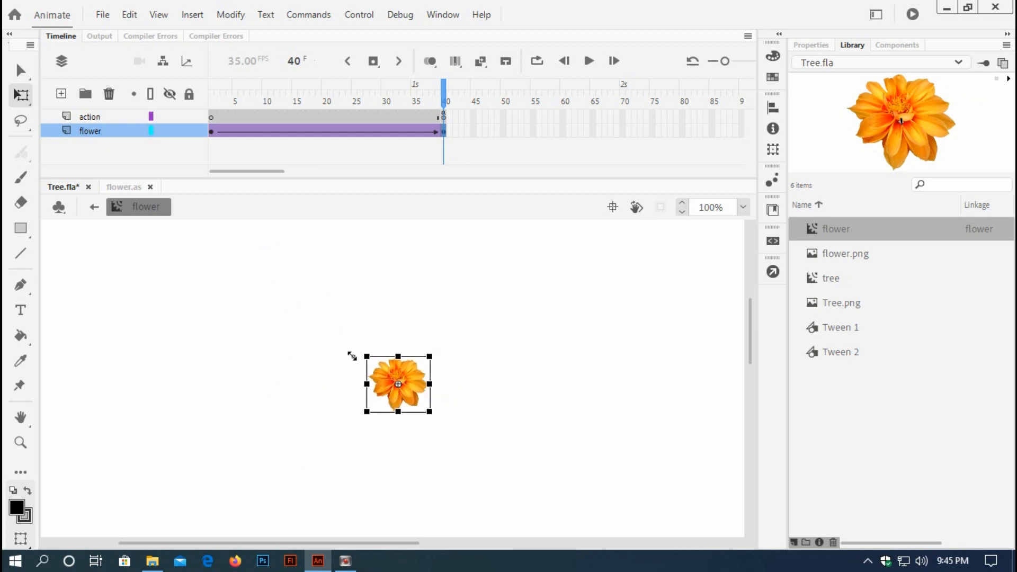
{"action": "left_click", "coordinate": [343, 316]}
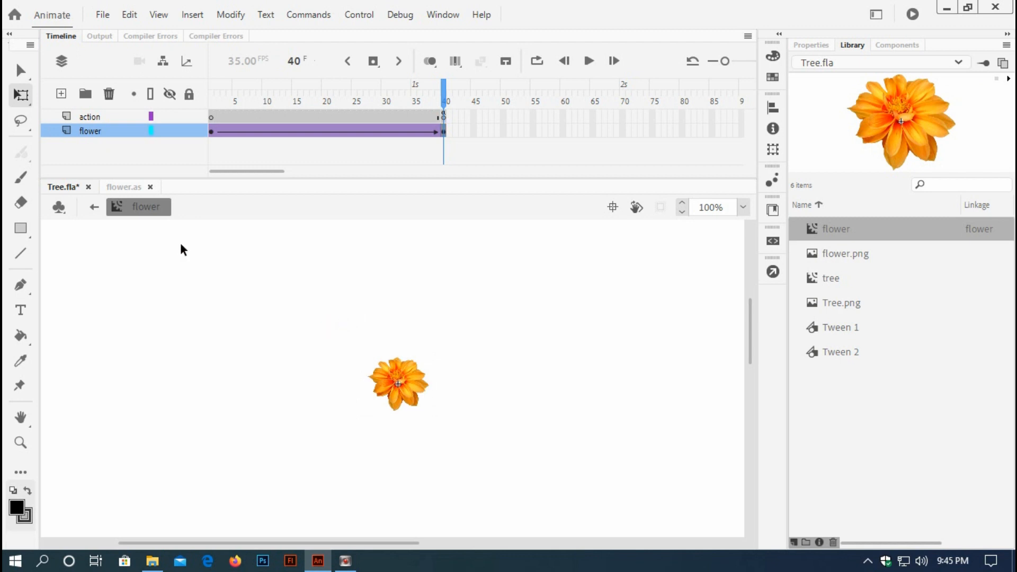
{"action": "key", "text": "ctrl+s"}
Test the movie with the shrunken flower by growing several on the left and middle branches, and close the preview.
{"action": "left_click", "coordinate": [357, 16]}
{"action": "left_click", "coordinate": [389, 159]}
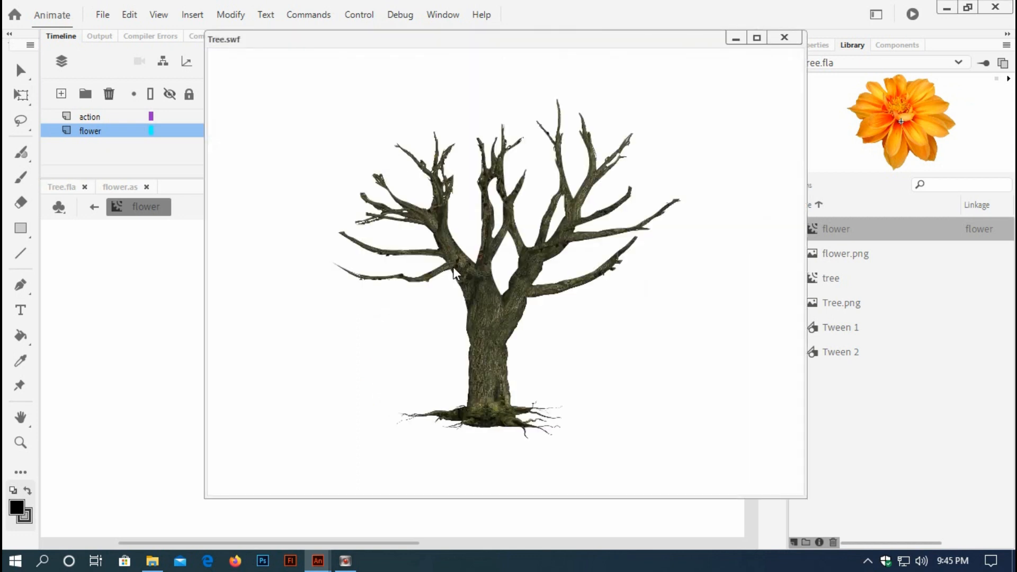
{"action": "left_click", "coordinate": [448, 257]}
{"action": "left_click", "coordinate": [436, 227]}
{"action": "left_click", "coordinate": [448, 243]}
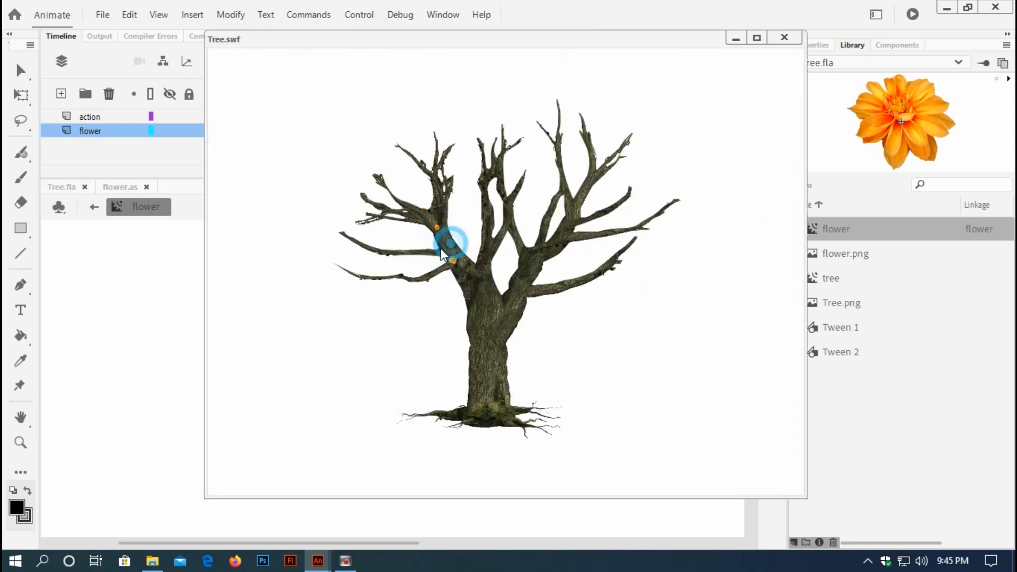
{"action": "left_click", "coordinate": [424, 251]}
{"action": "left_click", "coordinate": [439, 202]}
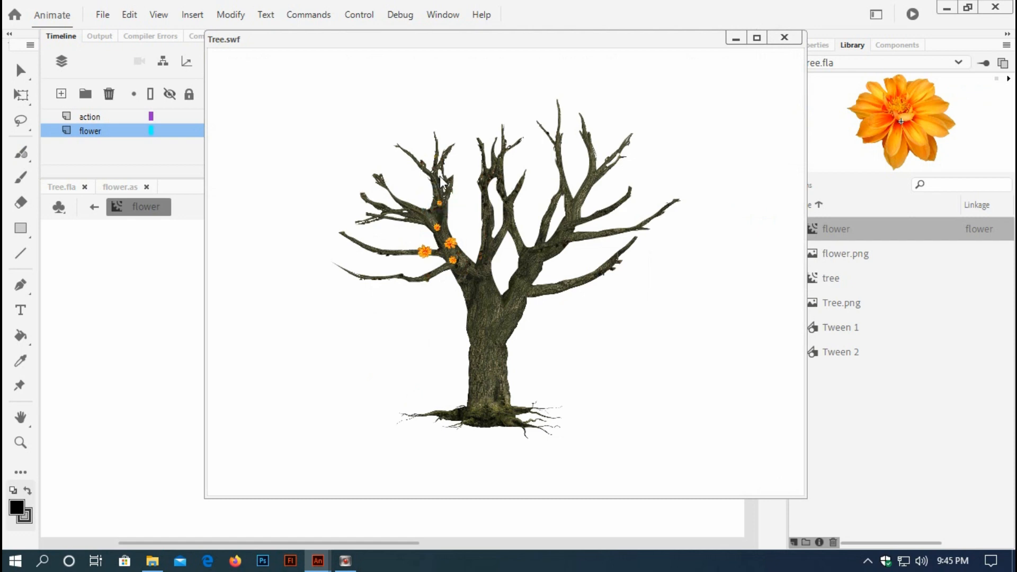
{"action": "left_click", "coordinate": [483, 203]}
{"action": "left_click", "coordinate": [506, 199]}
{"action": "left_click", "coordinate": [508, 226]}
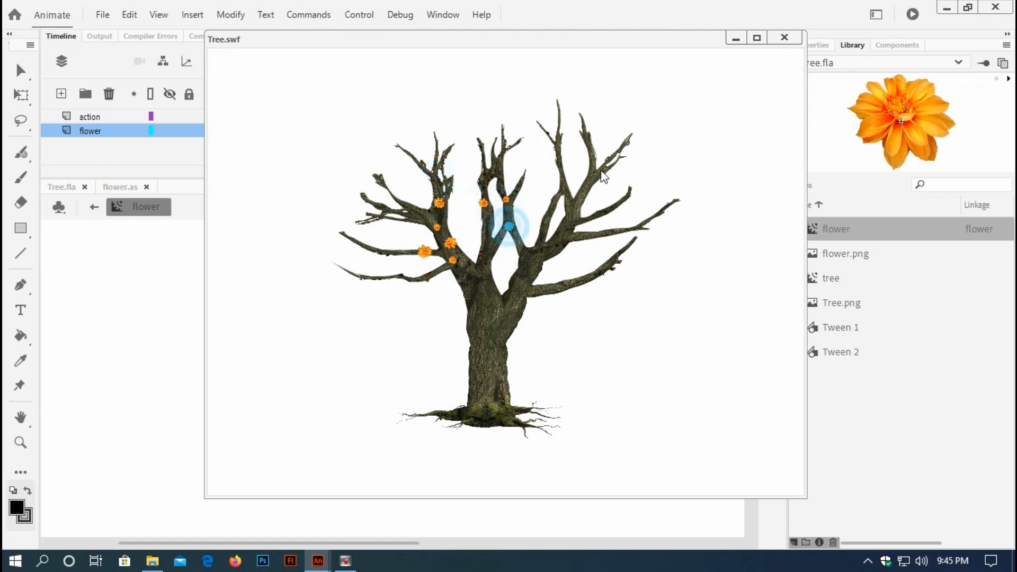
{"action": "left_click", "coordinate": [784, 38]}
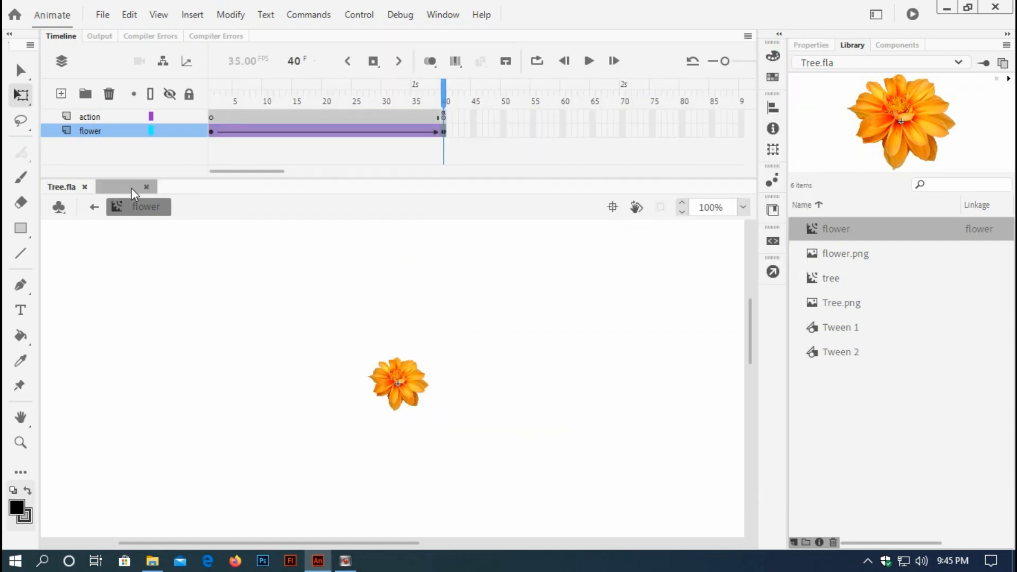
In flower.as, set the flower's scale expression to .2+Math.random()*.6.
{"action": "left_click", "coordinate": [124, 187]}
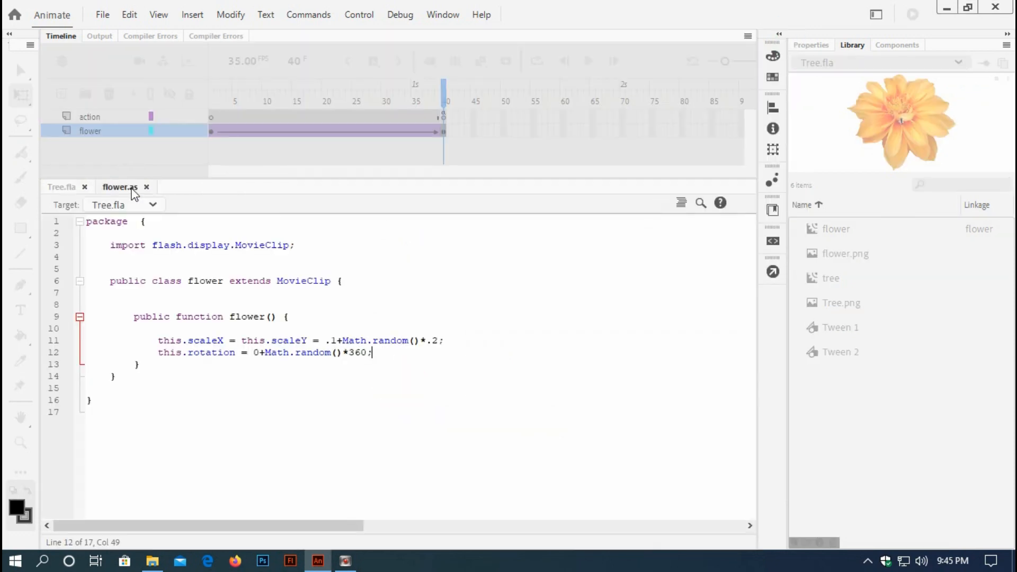
{"action": "double_click", "coordinate": [334, 339]}
{"action": "type", "text": "2"}
{"action": "double_click", "coordinate": [434, 341]}
{"action": "left_click", "coordinate": [428, 404]}
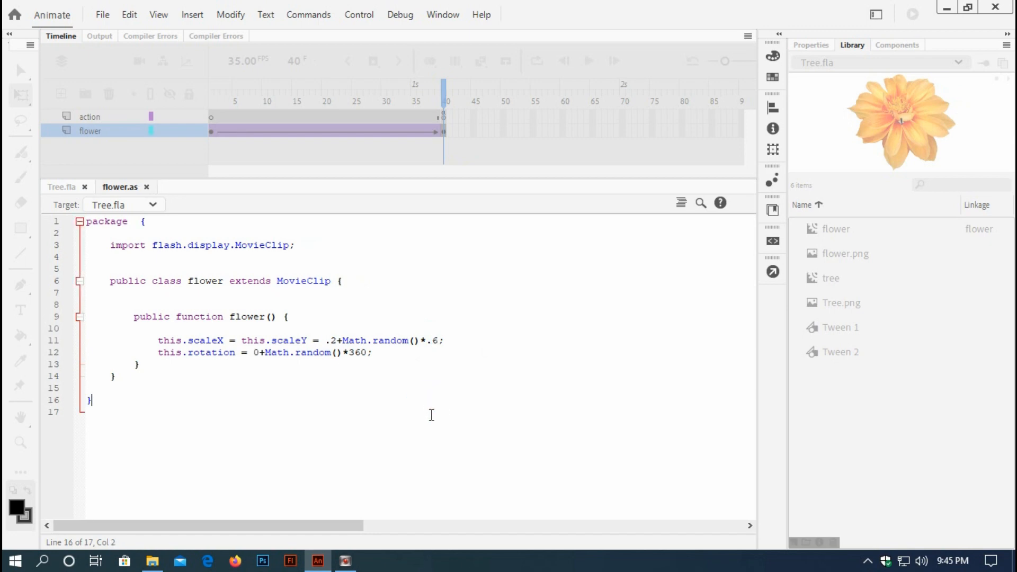
Test the movie by growing flowers on the middle, right and left branches, and close the preview.
{"action": "left_click", "coordinate": [358, 15]}
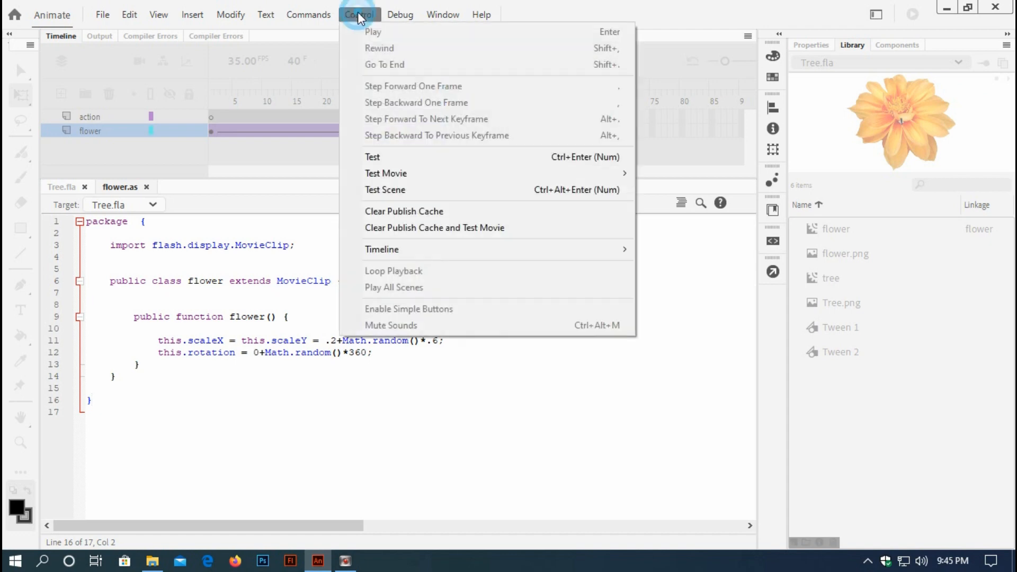
{"action": "left_click", "coordinate": [380, 154]}
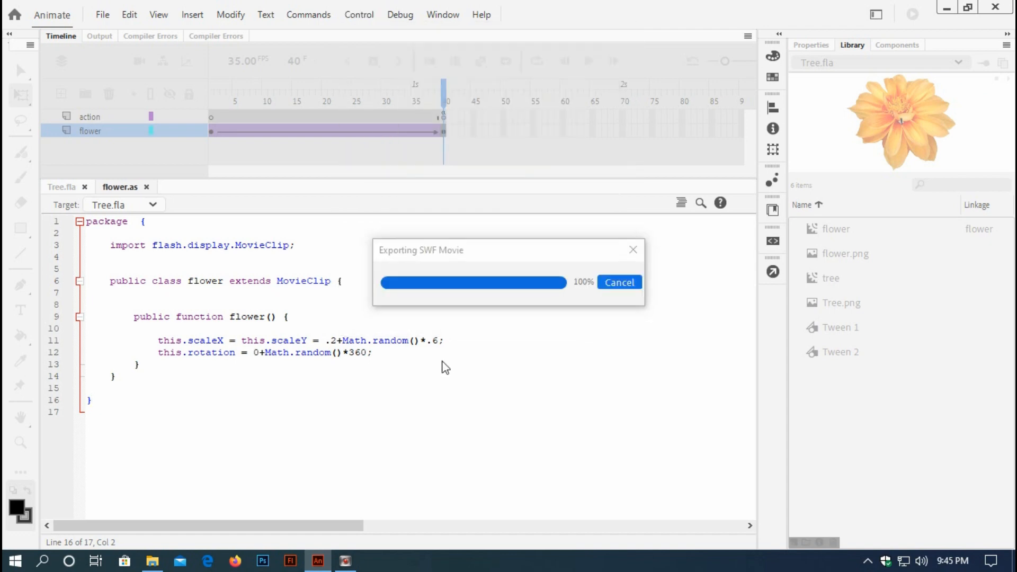
{"action": "left_click", "coordinate": [474, 278]}
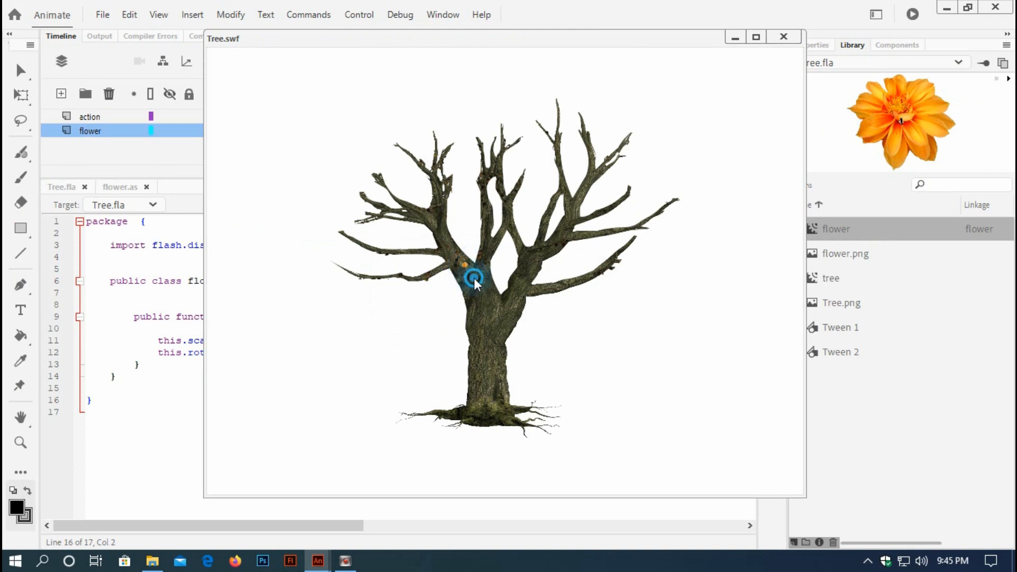
{"action": "left_click", "coordinate": [478, 266]}
{"action": "left_click", "coordinate": [488, 244]}
{"action": "left_click", "coordinate": [501, 225]}
{"action": "left_click", "coordinate": [504, 207]}
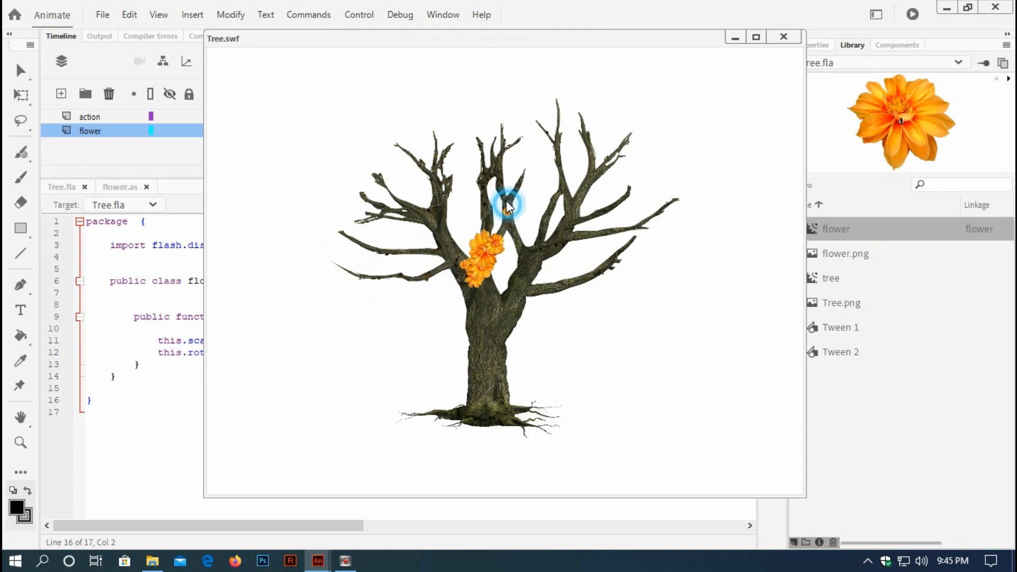
{"action": "left_click", "coordinate": [483, 181]}
{"action": "left_click", "coordinate": [499, 164]}
{"action": "left_click", "coordinate": [506, 144]}
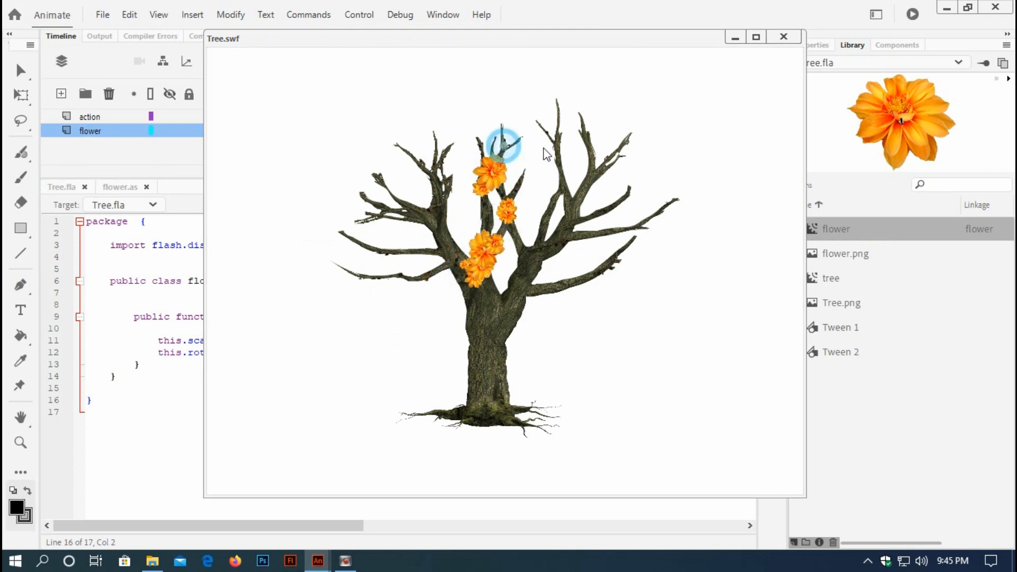
{"action": "left_click", "coordinate": [575, 195]}
{"action": "left_click", "coordinate": [569, 209]}
{"action": "left_click", "coordinate": [570, 225]}
{"action": "left_click", "coordinate": [550, 238]}
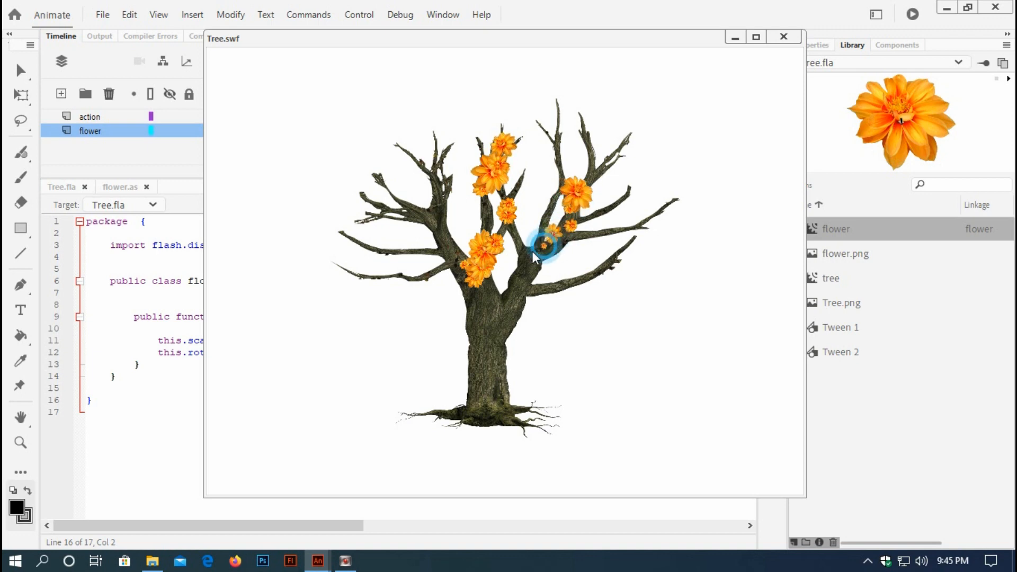
{"action": "left_click", "coordinate": [531, 251]}
{"action": "left_click", "coordinate": [526, 272]}
{"action": "left_click", "coordinate": [450, 242]}
{"action": "left_click", "coordinate": [432, 218]}
{"action": "left_click", "coordinate": [442, 193]}
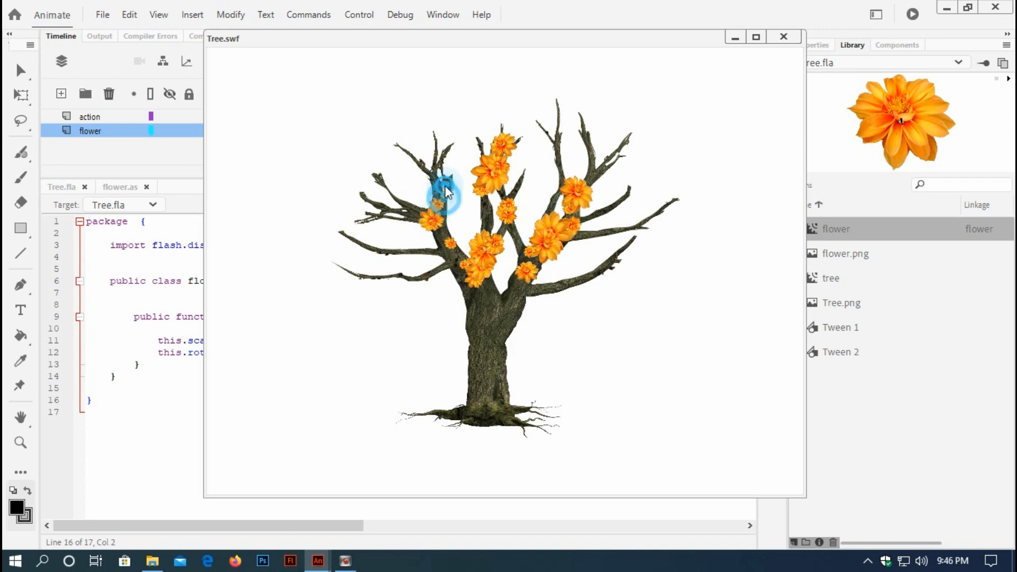
{"action": "left_click", "coordinate": [783, 37]}
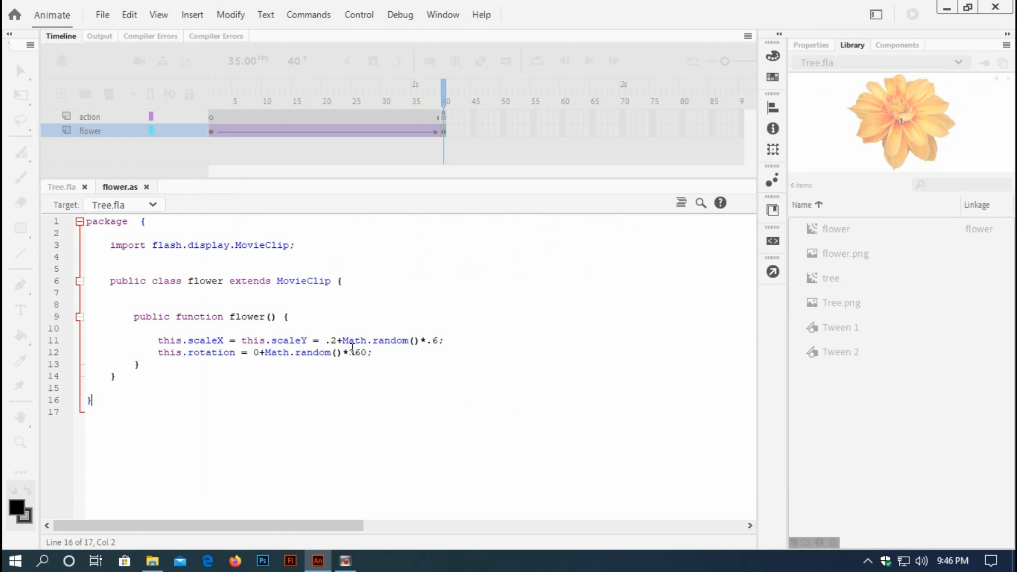
Set the multiplier of Math.random() in the flower's scale expression to .5.
{"action": "double_click", "coordinate": [434, 340]}
{"action": "type", "text": "5"}
{"action": "left_click", "coordinate": [424, 388]}
Test the movie with the new multiplier by growing flowers along the tree's left and middle branches.
{"action": "left_click", "coordinate": [352, 11]}
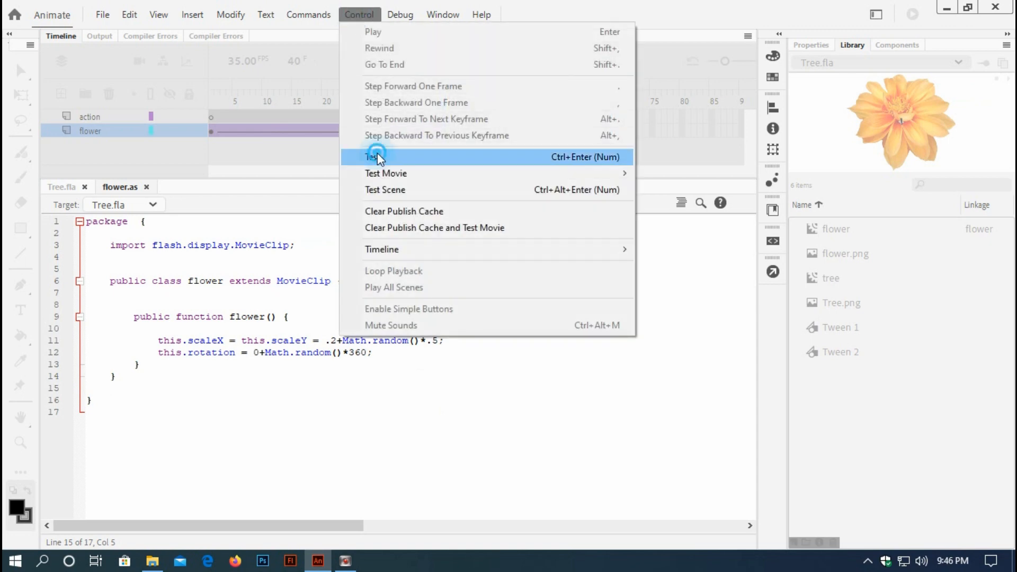
{"action": "left_click", "coordinate": [377, 153]}
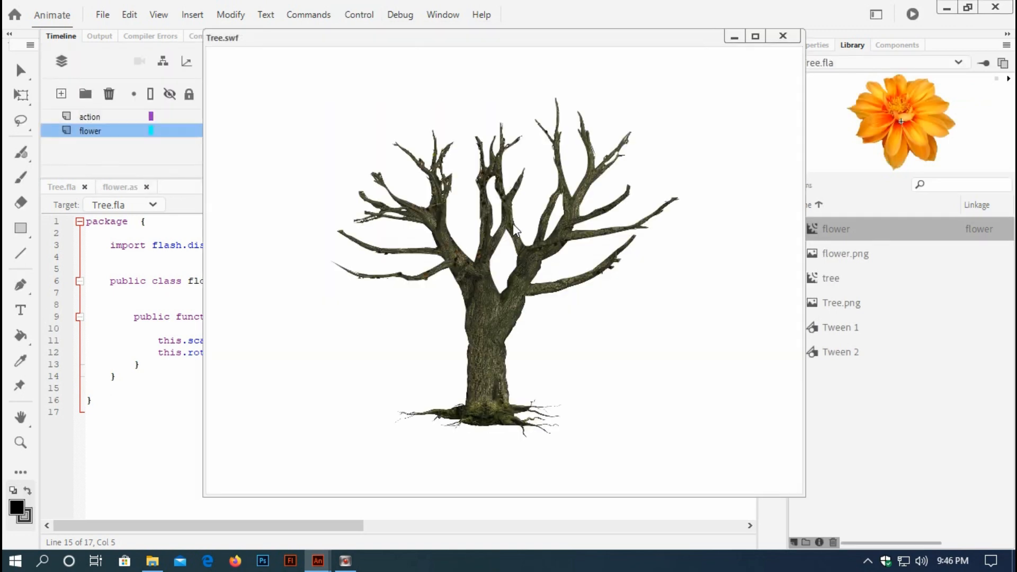
{"action": "left_click", "coordinate": [509, 218]}
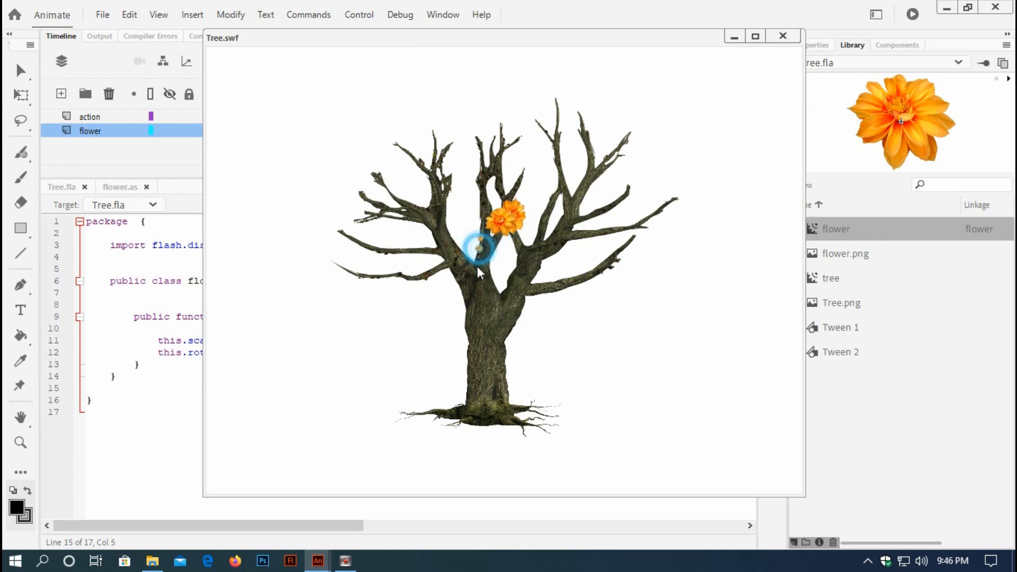
{"action": "left_click", "coordinate": [478, 245]}
{"action": "mouse_move", "coordinate": [459, 258]}
{"action": "left_mouse_down"}
{"action": "mouse_move", "coordinate": [431, 211]}
{"action": "mouse_move", "coordinate": [437, 148]}
{"action": "mouse_move", "coordinate": [428, 139]}
{"action": "mouse_move", "coordinate": [415, 159]}
{"action": "mouse_move", "coordinate": [406, 208]}
{"action": "mouse_move", "coordinate": [424, 214]}
{"action": "mouse_move", "coordinate": [478, 185]}
{"action": "mouse_move", "coordinate": [488, 148]}
{"action": "left_mouse_up"}
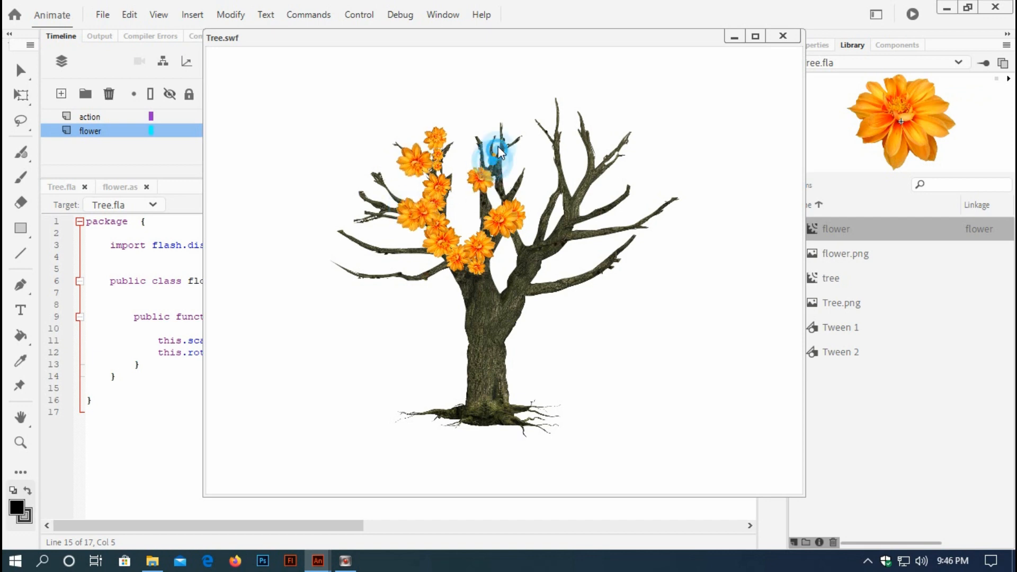
{"action": "left_click", "coordinate": [497, 126]}
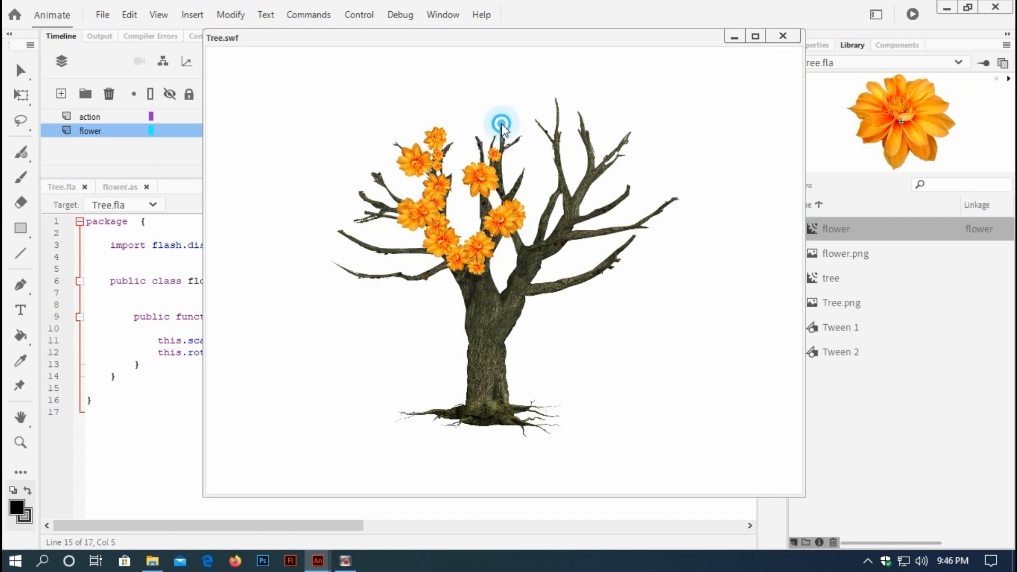
Try to grow flowers on the empty background above and to the left of the tree.
{"action": "left_click", "coordinate": [514, 85]}
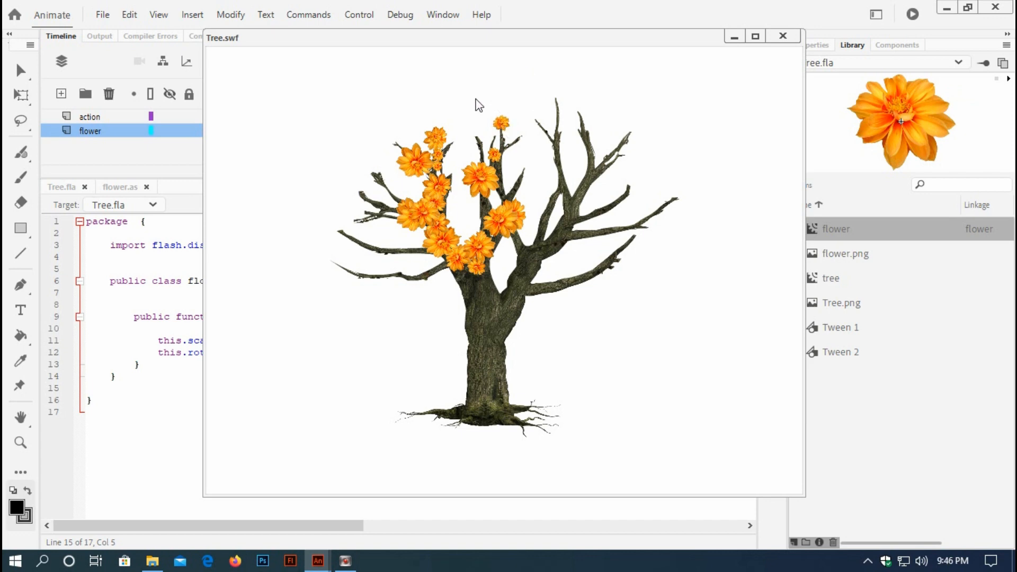
{"action": "left_click", "coordinate": [475, 99]}
{"action": "left_click", "coordinate": [410, 103]}
{"action": "left_click", "coordinate": [378, 111]}
{"action": "left_click", "coordinate": [351, 153]}
{"action": "left_click", "coordinate": [312, 195]}
{"action": "left_click", "coordinate": [320, 272]}
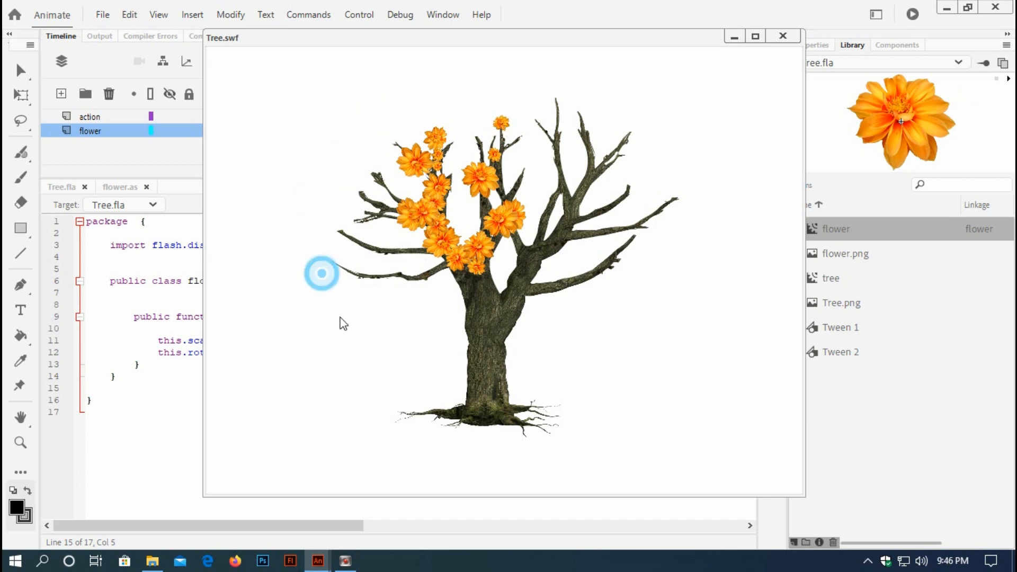
Grow flowers from the trunk along the lowest right branch up to the outermost branch tip.
{"action": "left_click", "coordinate": [496, 411]}
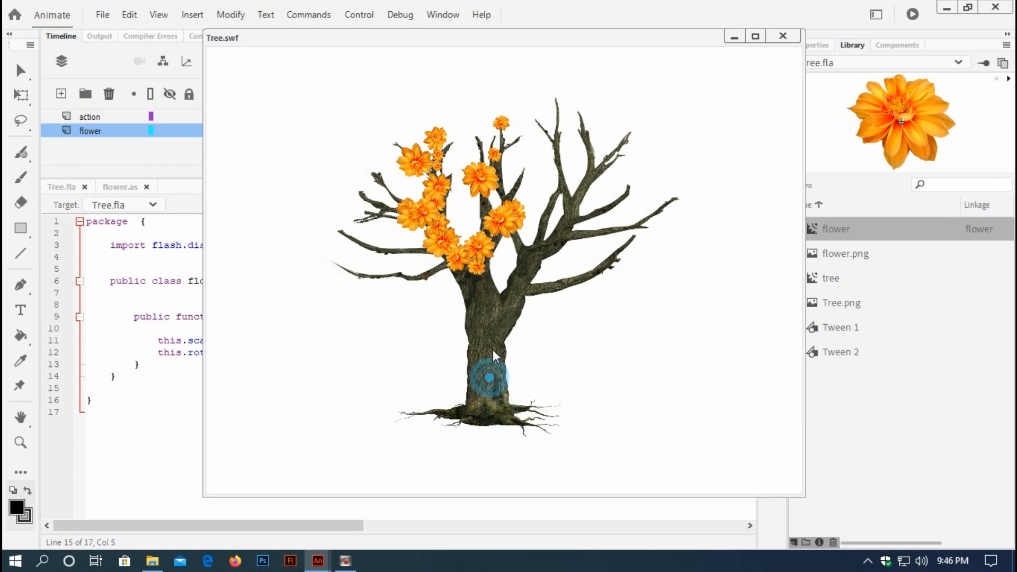
{"action": "left_click", "coordinate": [511, 299]}
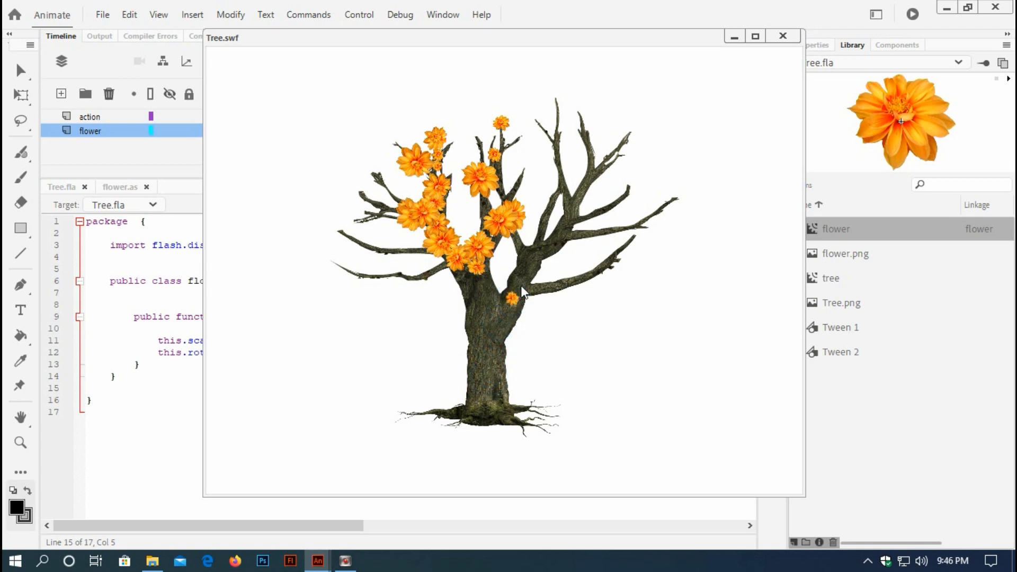
{"action": "left_click", "coordinate": [551, 284]}
{"action": "left_click", "coordinate": [585, 278]}
{"action": "left_click", "coordinate": [610, 262]}
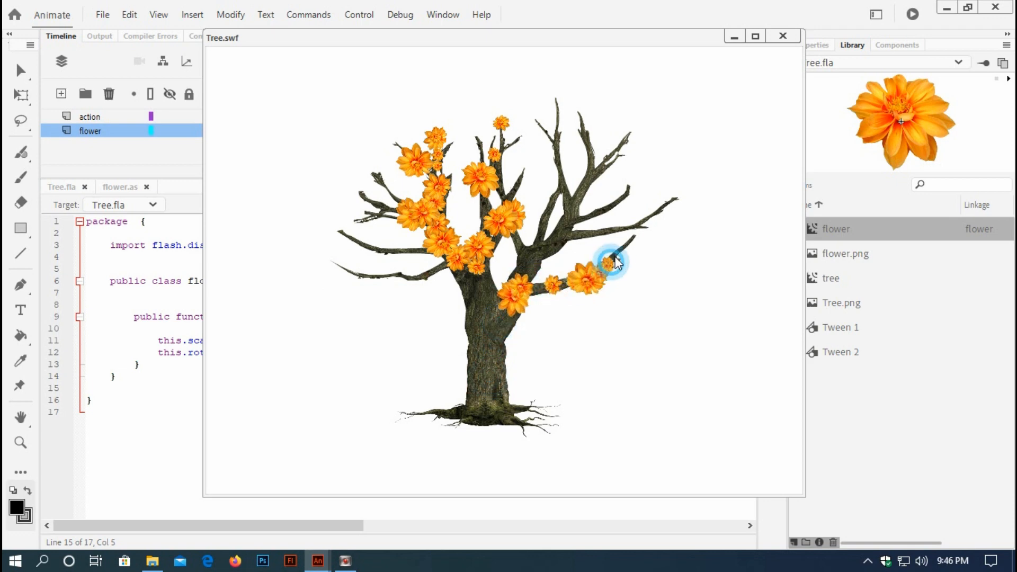
{"action": "left_click", "coordinate": [637, 236]}
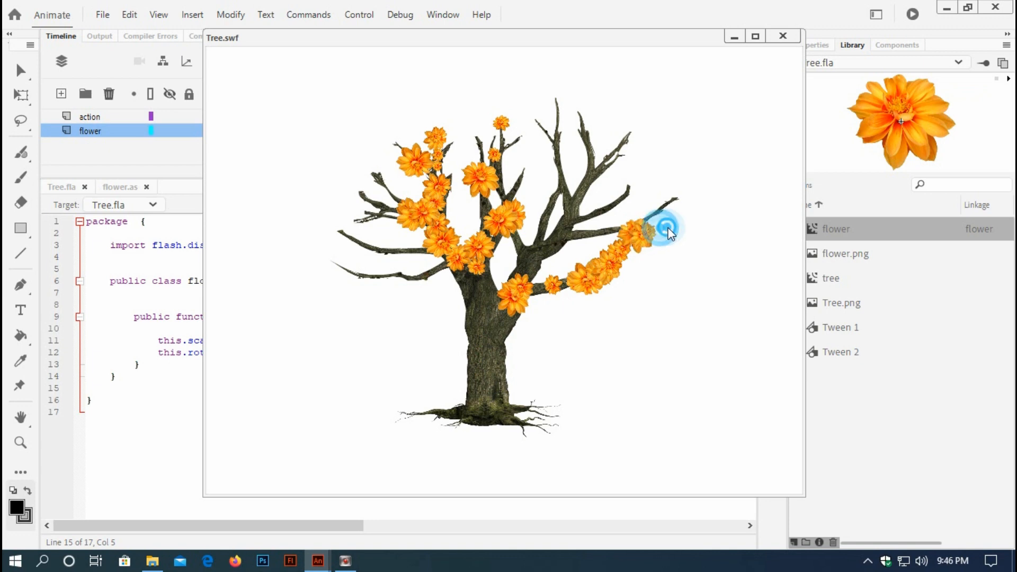
{"action": "left_click", "coordinate": [661, 207]}
{"action": "left_click", "coordinate": [674, 200]}
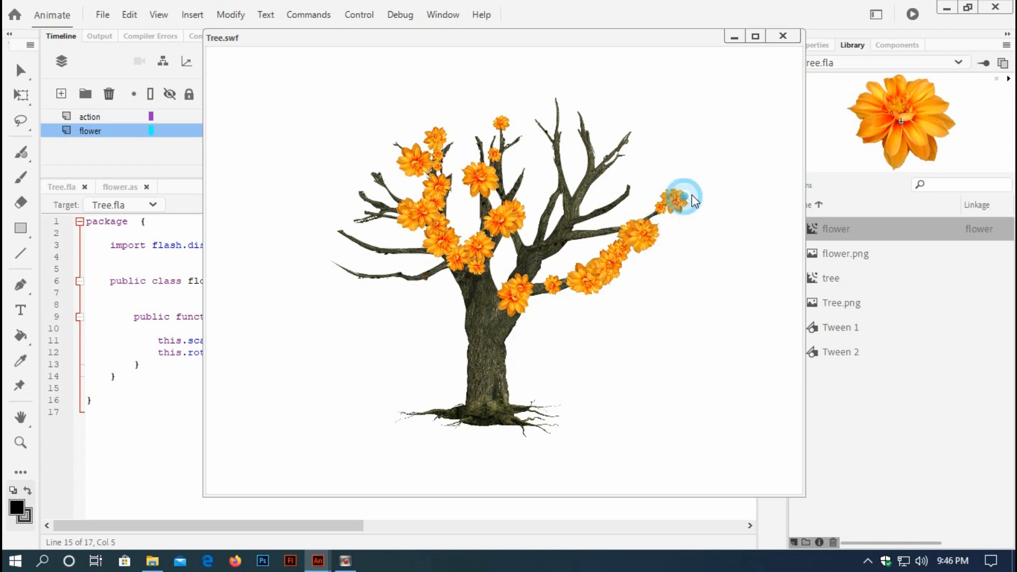
Extend a chain of overlapping flowers beyond the right branch tip, try the empty background above the tree, and close the preview.
{"action": "left_click", "coordinate": [689, 196]}
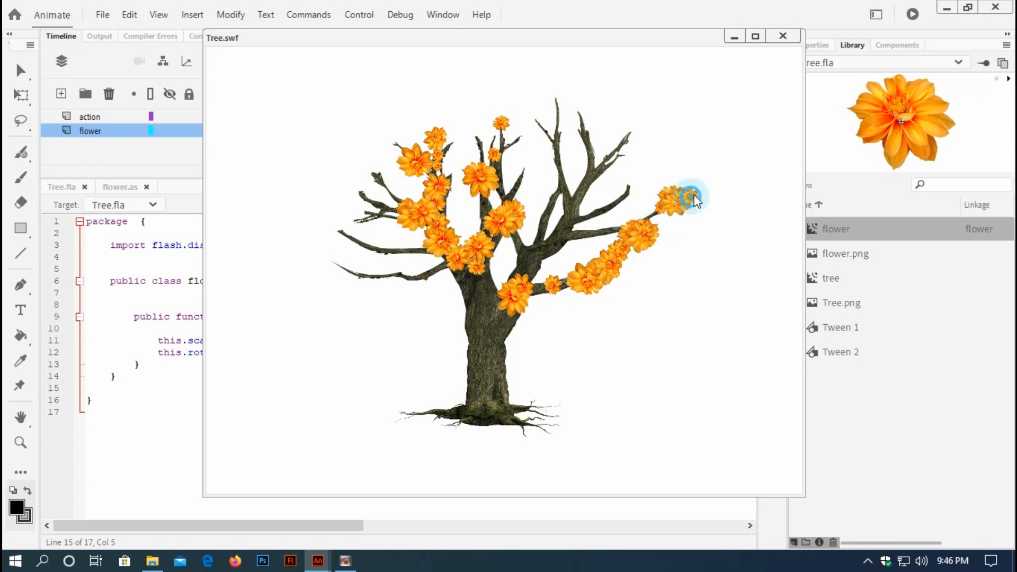
{"action": "left_click", "coordinate": [709, 191]}
{"action": "left_click", "coordinate": [709, 192]}
{"action": "left_click", "coordinate": [729, 189]}
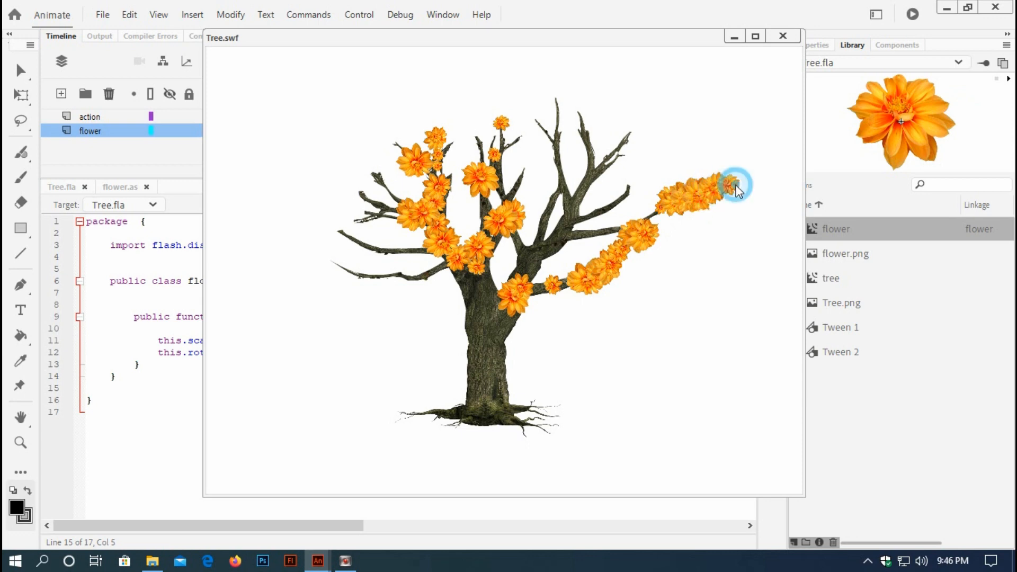
{"action": "left_click", "coordinate": [752, 179]}
{"action": "left_click", "coordinate": [766, 178]}
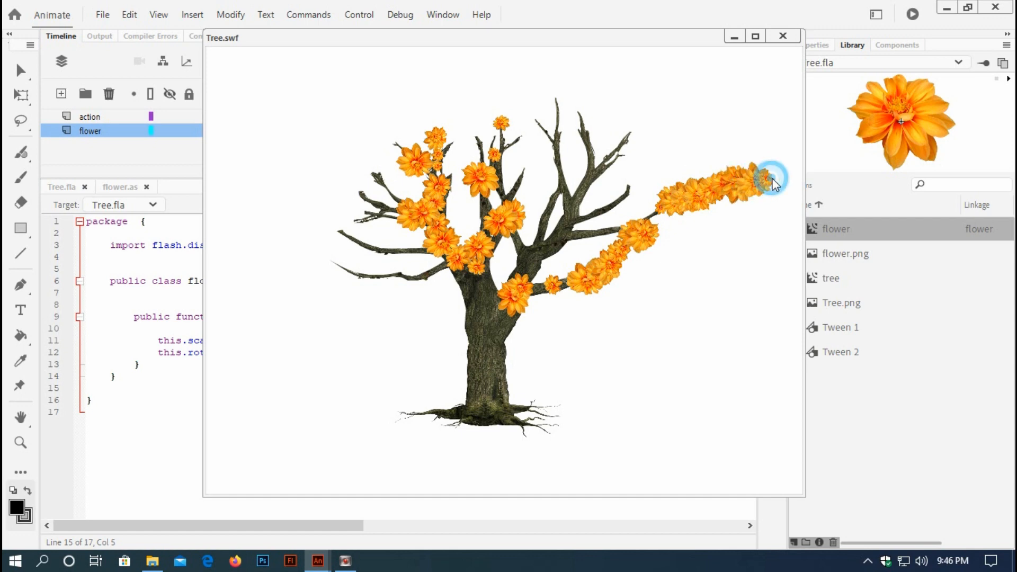
{"action": "left_click", "coordinate": [783, 177]}
{"action": "left_click", "coordinate": [676, 122]}
{"action": "left_click", "coordinate": [610, 110]}
{"action": "left_click", "coordinate": [448, 96]}
{"action": "left_click", "coordinate": [783, 37]}
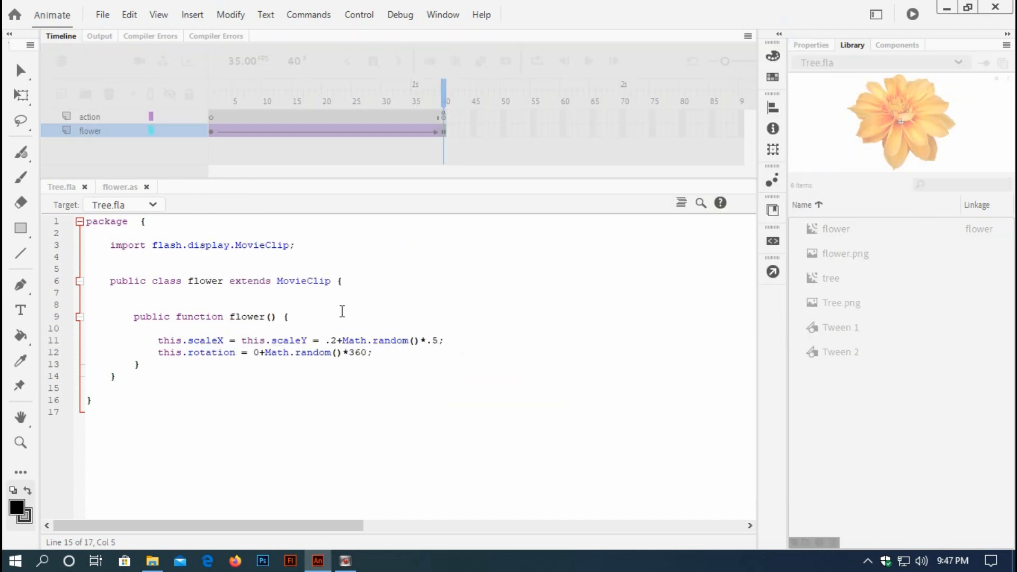
Return to Scene 1 of Tree.fla and open the script on frame 1 of the action layer.
{"action": "left_click", "coordinate": [341, 324]}
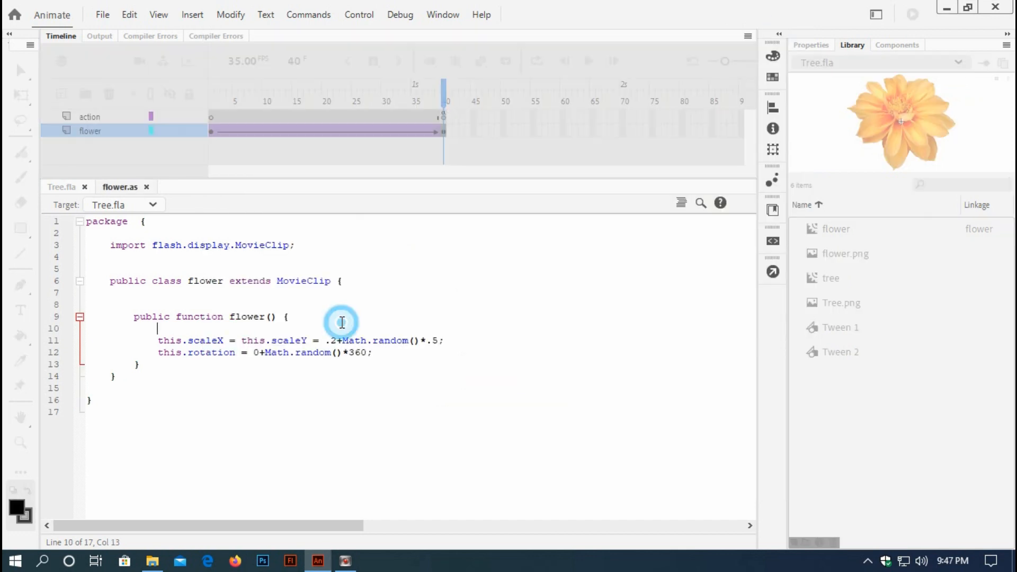
{"action": "left_click", "coordinate": [62, 187]}
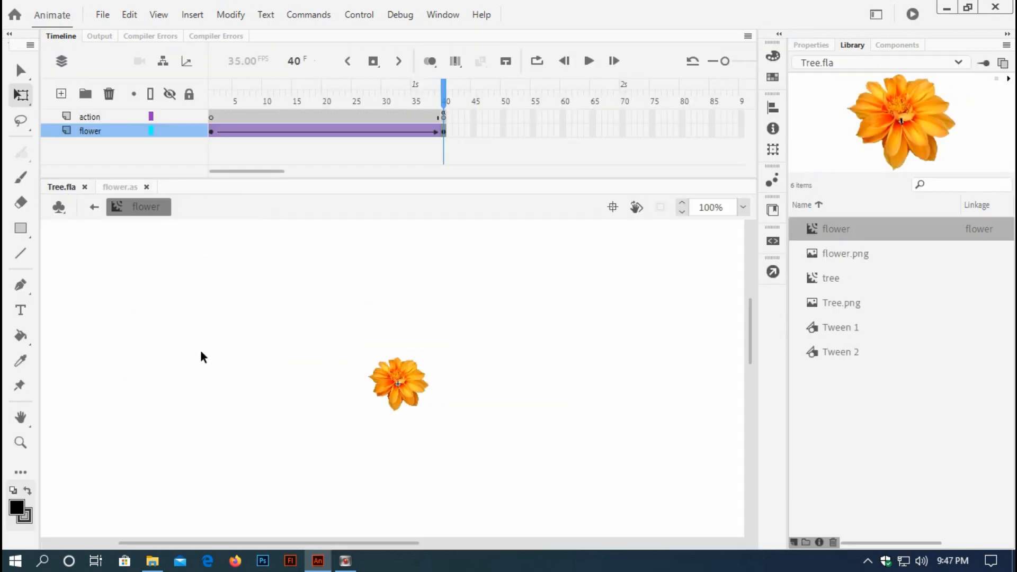
{"action": "left_click", "coordinate": [94, 207]}
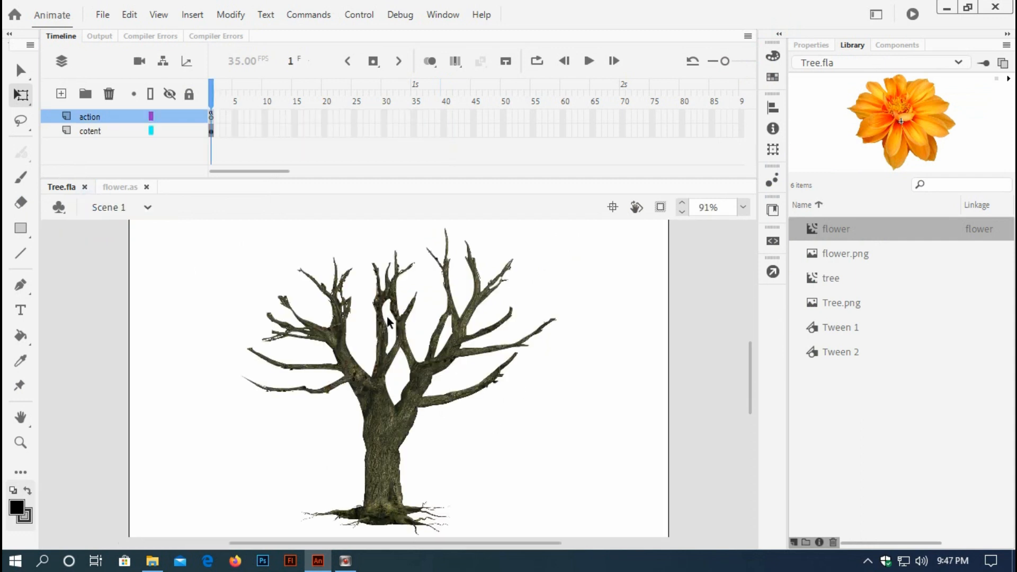
{"action": "left_click", "coordinate": [210, 117]}
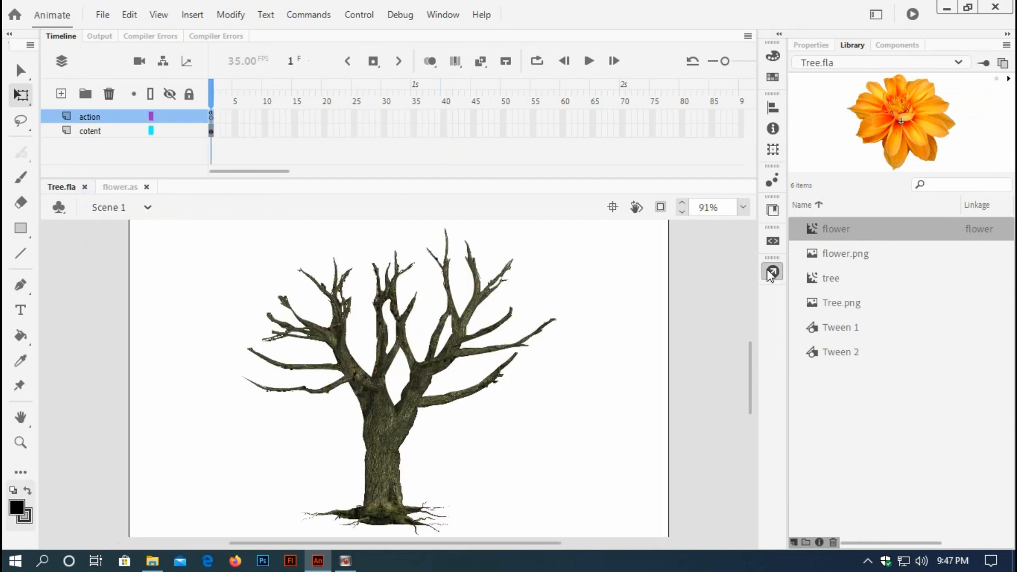
{"action": "left_click", "coordinate": [321, 289]}
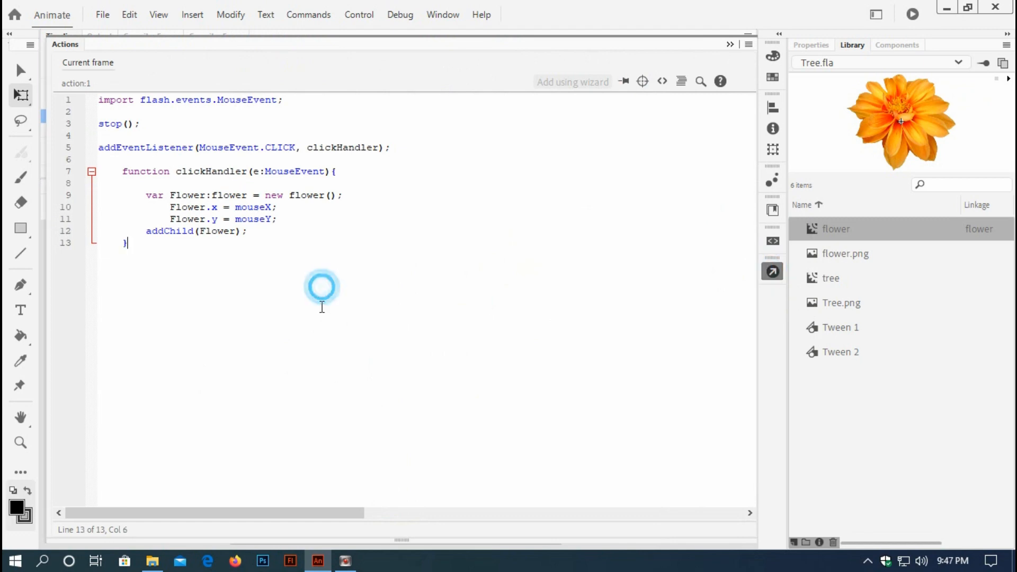
Copy the four flower-creating lines inside clickHandler and remove them from the function.
{"action": "left_click_drag", "start_coordinate": [136, 191], "coordinate": [304, 225]}
{"action": "key", "text": "ctrl+c"}
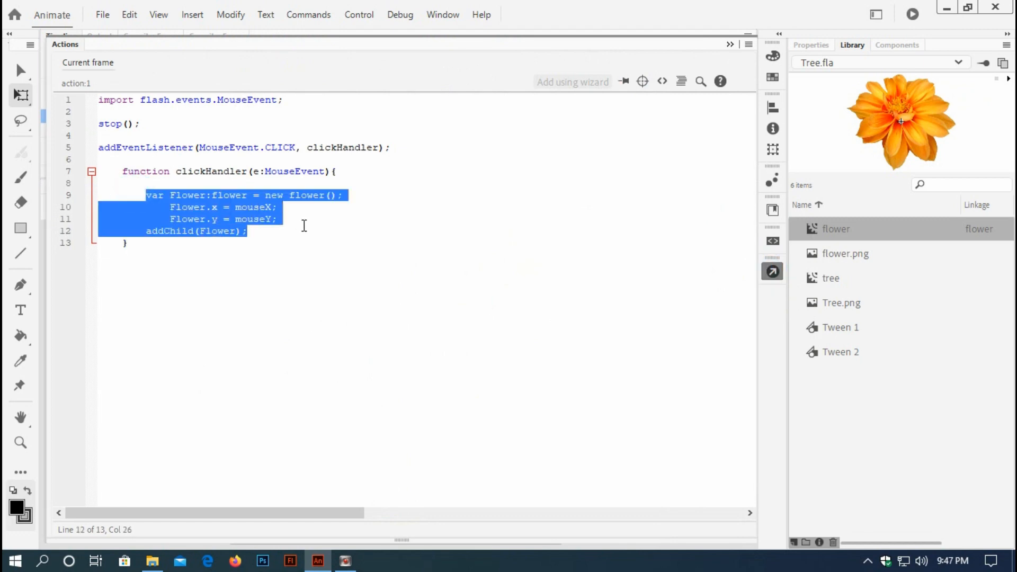
{"action": "key", "text": "BackSpace"}
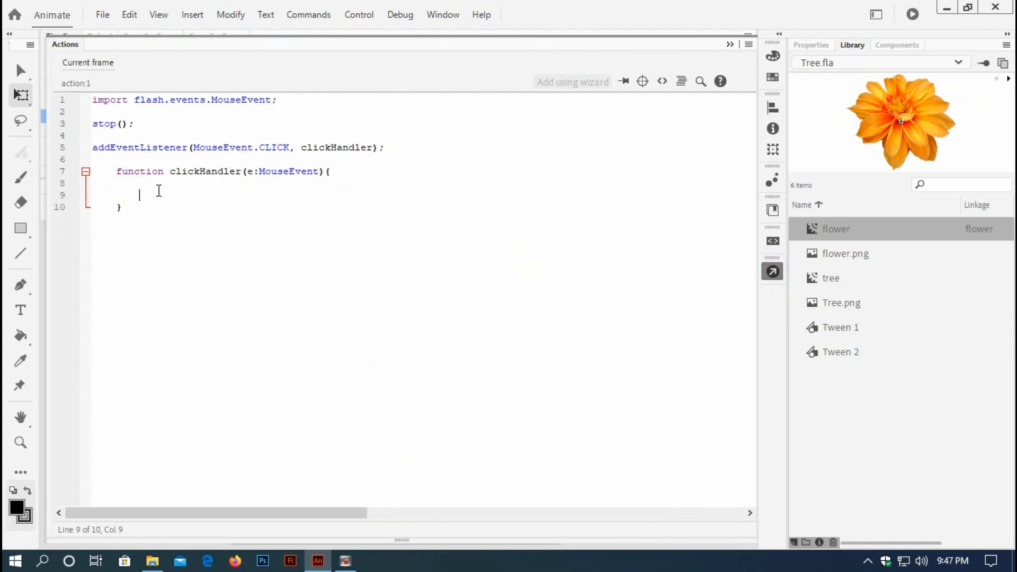
Add the condition if(tree.hitTestPoint(mouseX, mouseY, true)) with an empty block inside clickHandler on line 9.
{"action": "type", "text": "if(tree.hitTest"}
{"action": "type", "text": "Point"}
{"action": "type", "text": "(mo"}
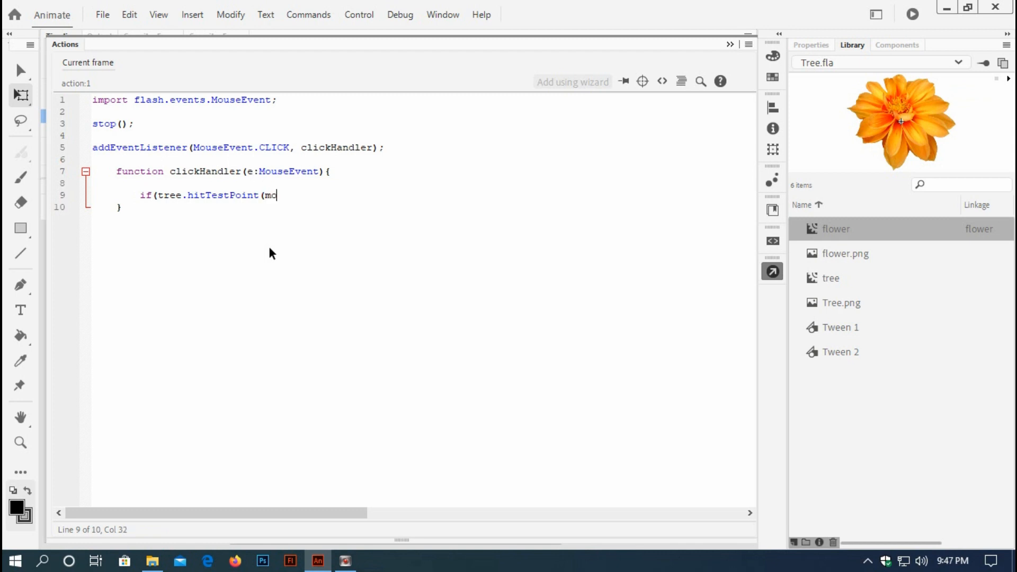
{"action": "type", "text": "useX,l"}
{"action": "key", "text": "BackSpace"}
{"action": "key", "text": "BackSpace"}
{"action": "key", "text": "BackSpace"}
{"action": "type", "text": ", mouseY, true"}
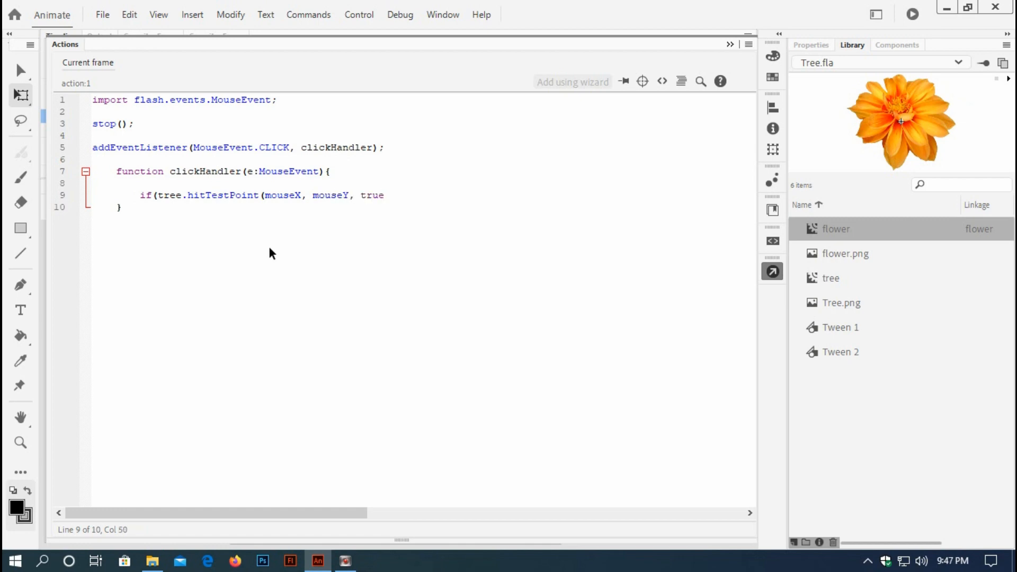
{"action": "type", "text": ")){"}
{"action": "key", "text": "Return"}
{"action": "key", "text": "Return"}
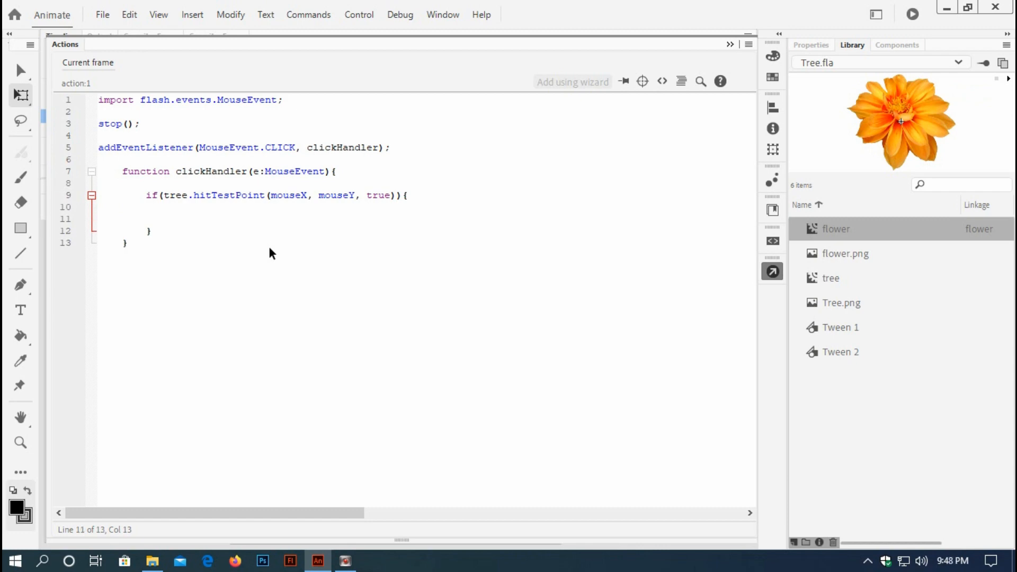
Paste the four flower-creating lines into the if block and indent the lines after the variable declaration one level.
{"action": "key", "text": "ctrl+v"}
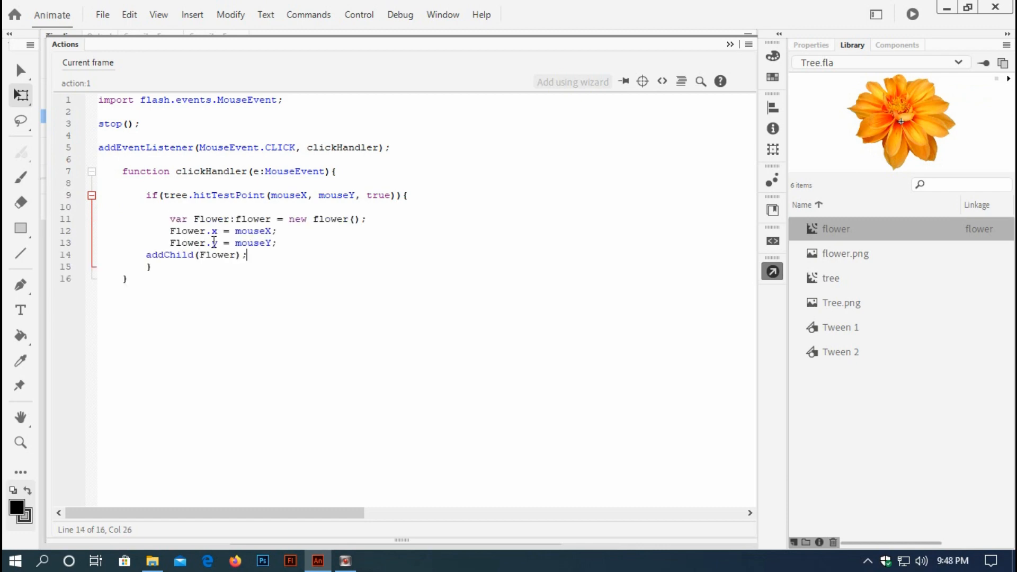
{"action": "left_click_drag", "start_coordinate": [169, 230], "coordinate": [338, 254]}
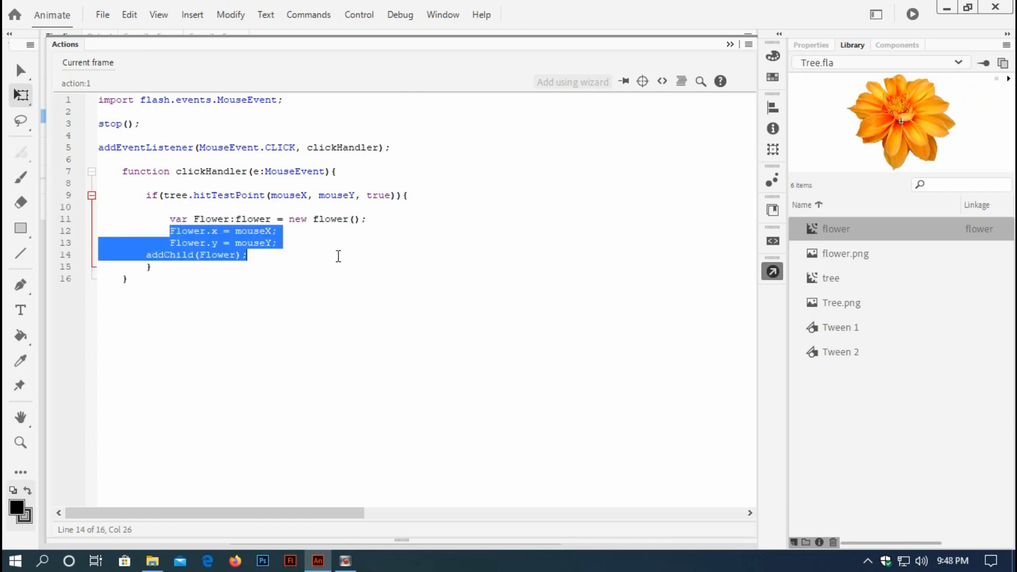
{"action": "key", "text": "Tab"}
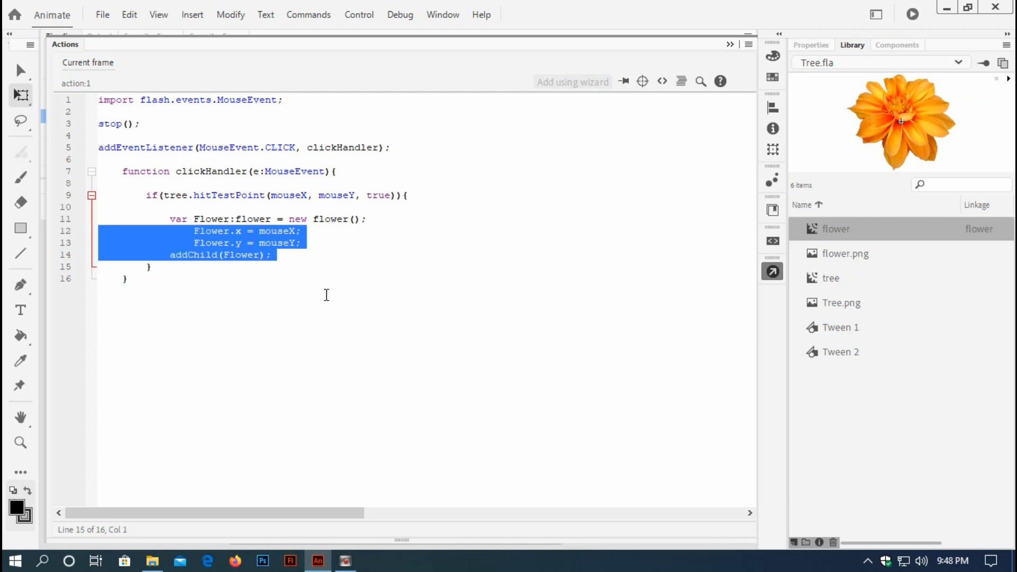
{"action": "left_click", "coordinate": [324, 304]}
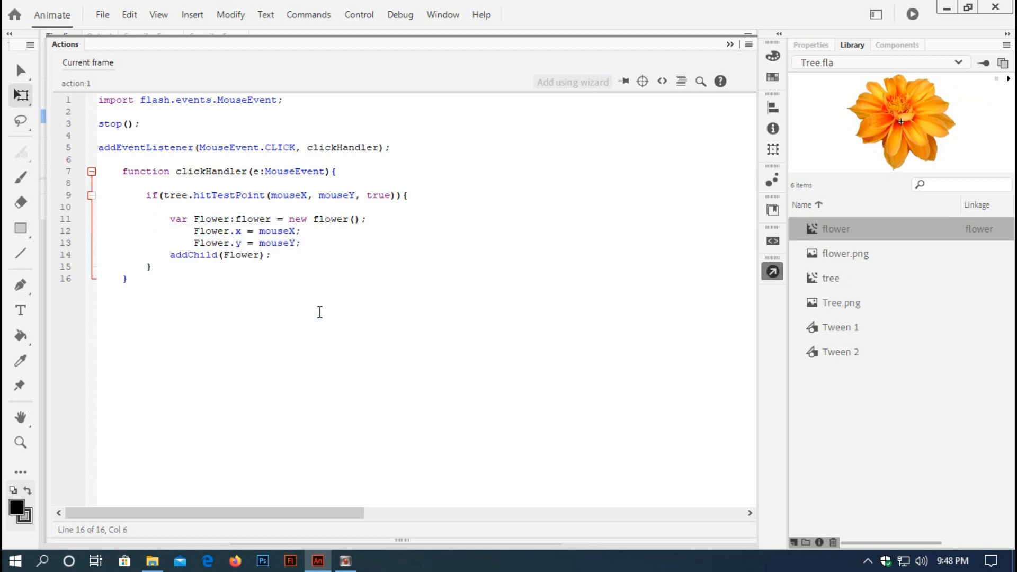
Save Tree.fla, test the movie, and close the preview window.
{"action": "key", "text": "ctrl+s"}
{"action": "left_click", "coordinate": [358, 14]}
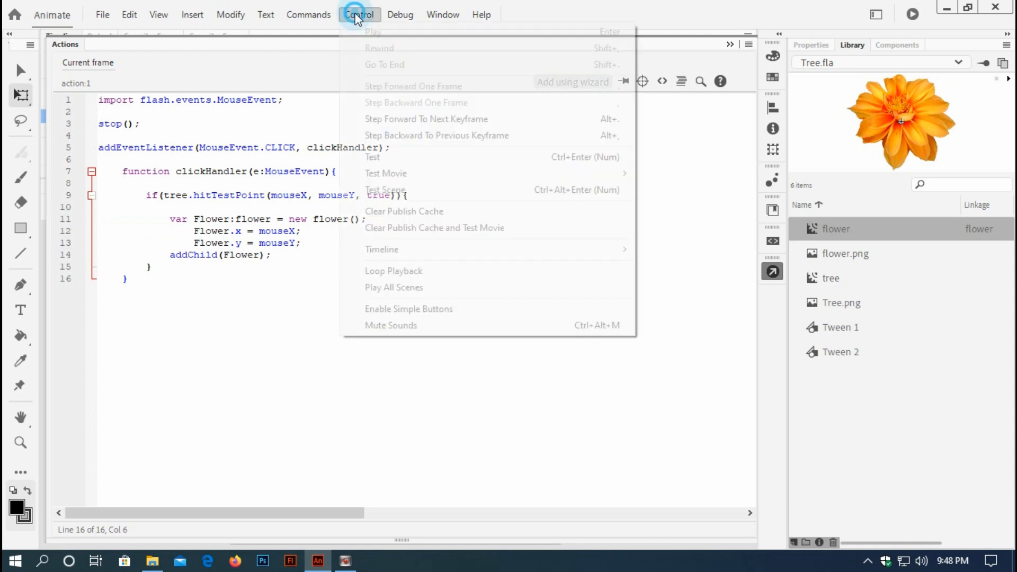
{"action": "left_click", "coordinate": [395, 155]}
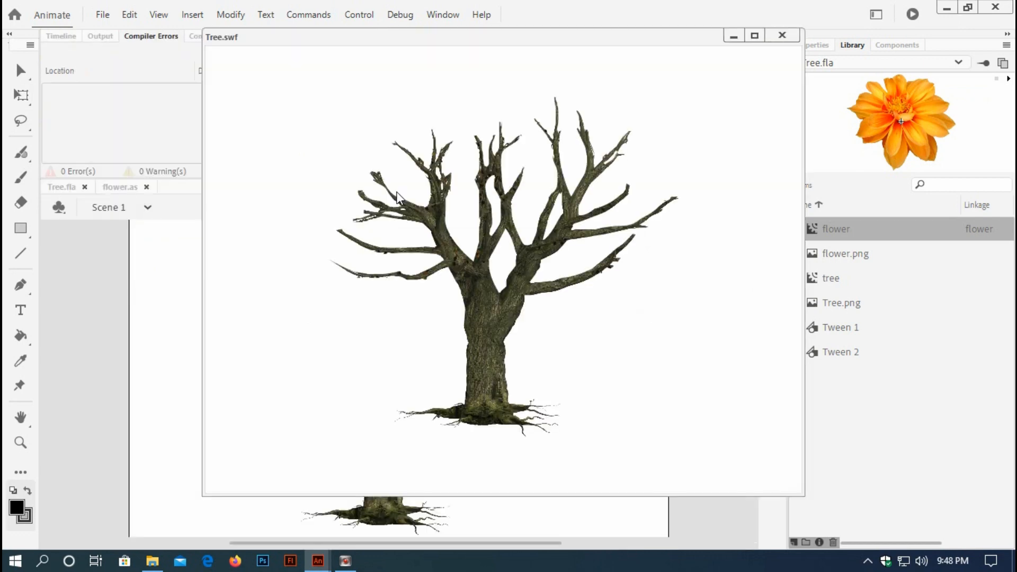
{"action": "left_click", "coordinate": [780, 37]}
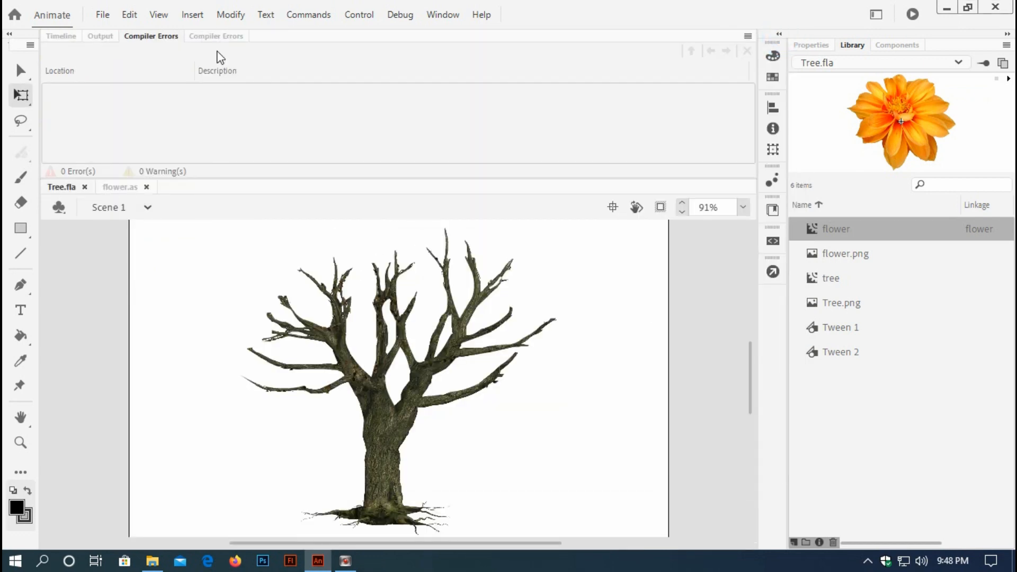
Examine the compiler error, go to the script line it refers to, and collapse the script editor.
{"action": "left_click", "coordinate": [221, 35]}
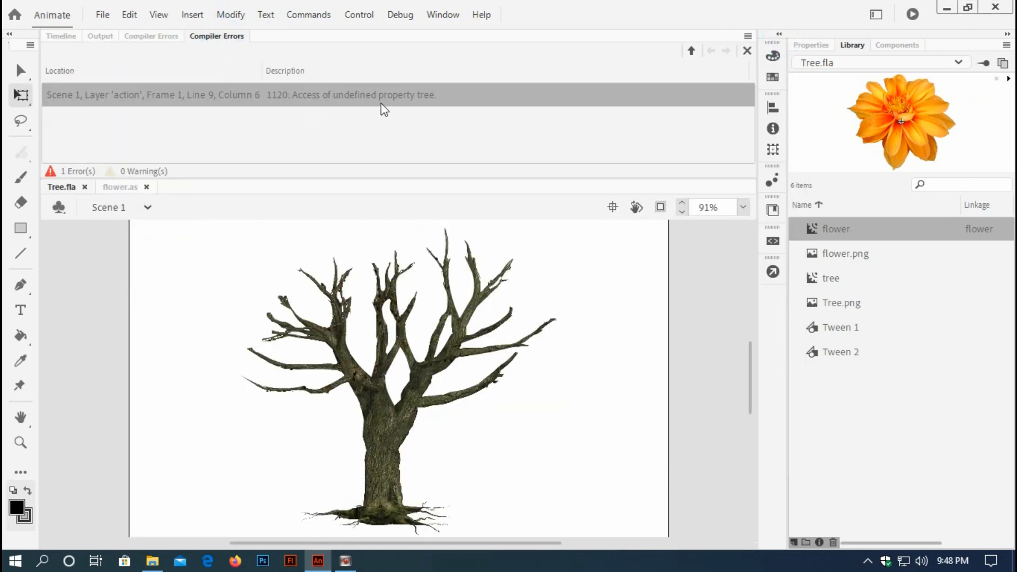
{"action": "double_click", "coordinate": [402, 94]}
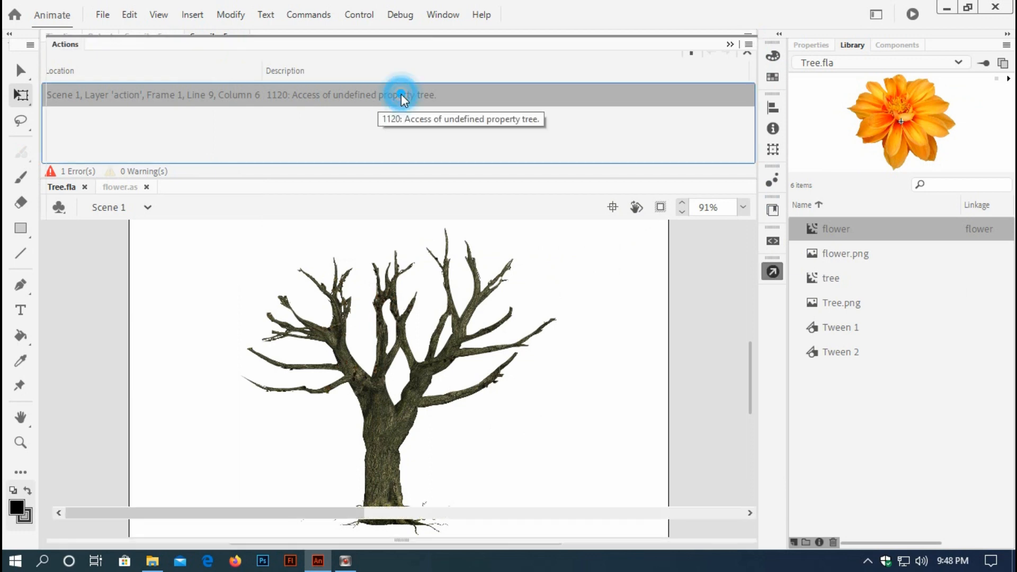
{"action": "left_click", "coordinate": [181, 195]}
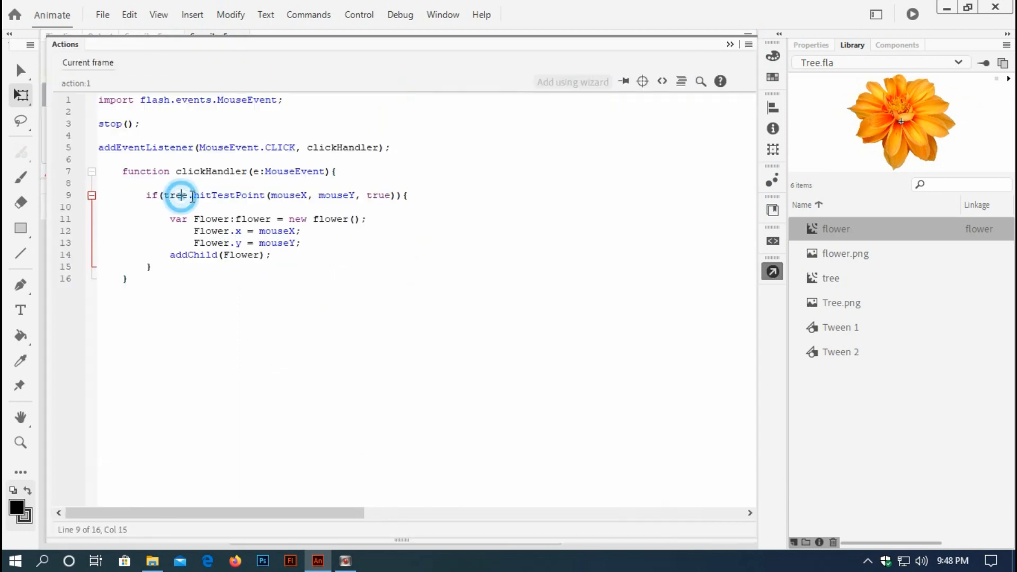
{"action": "left_click", "coordinate": [728, 45]}
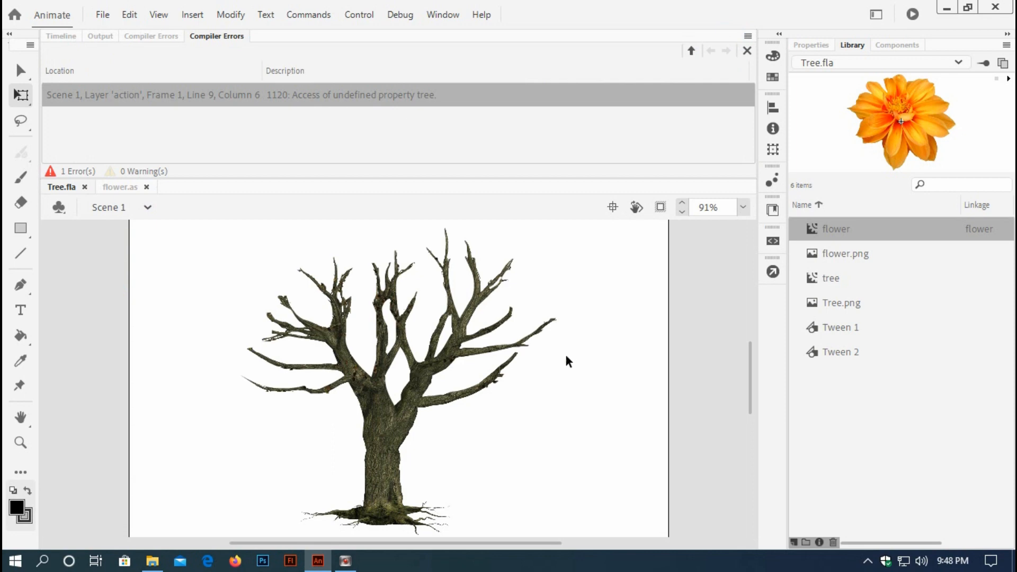
Select the upper tree movie clip on the stage and check its instance name in the object properties.
{"action": "left_click", "coordinate": [345, 318]}
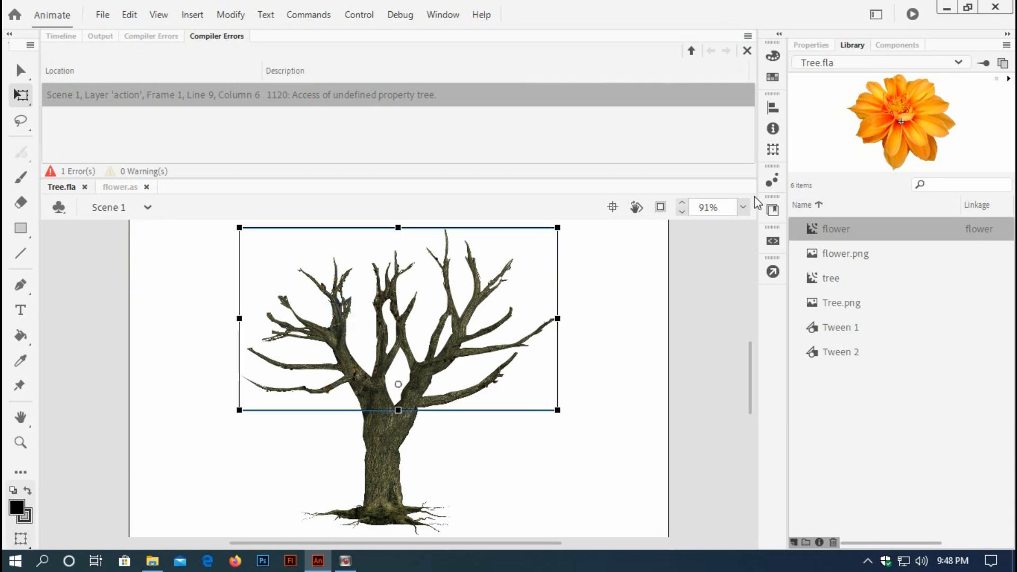
{"action": "left_click", "coordinate": [824, 47]}
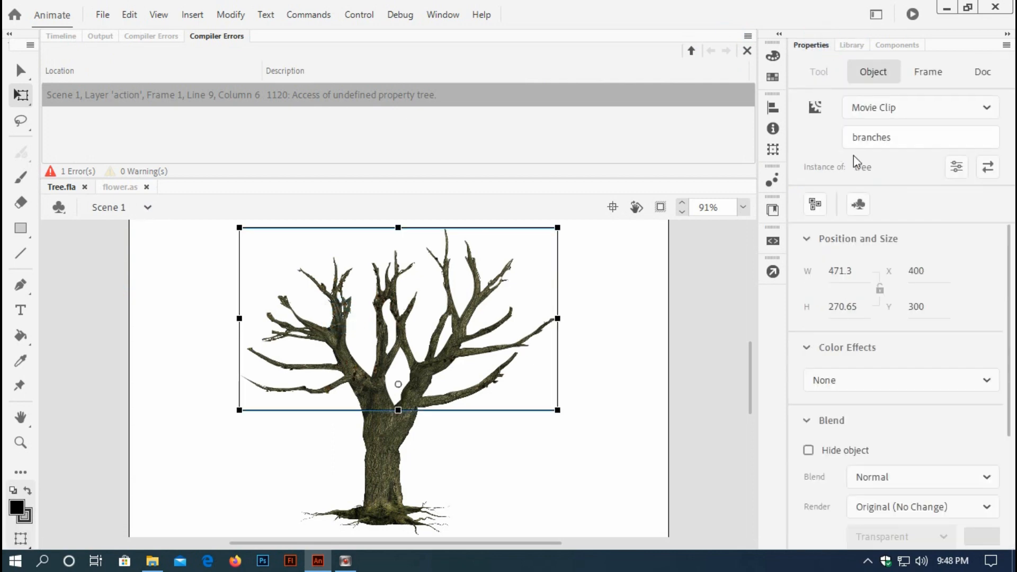
{"action": "double_click", "coordinate": [899, 137]}
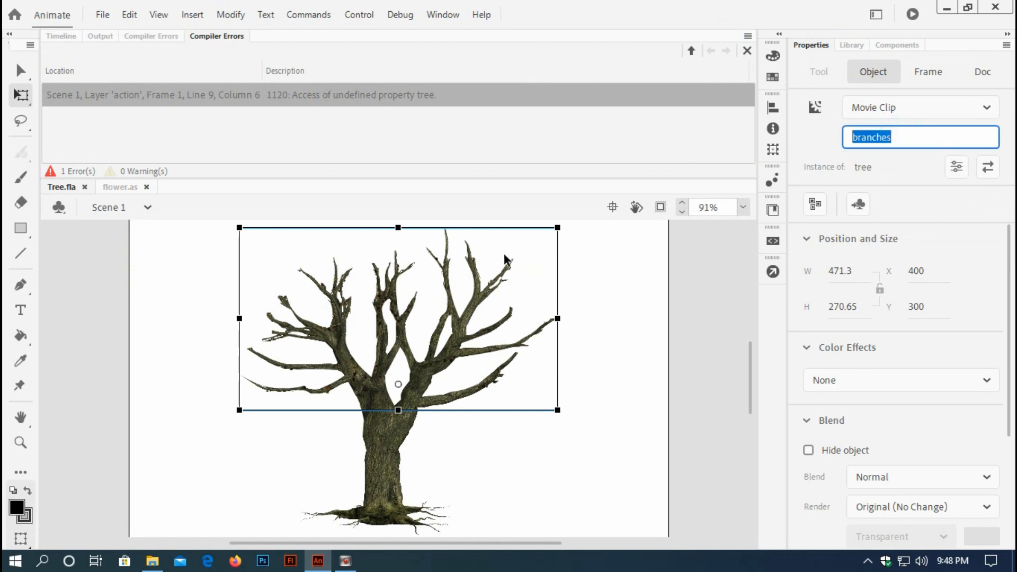
In the action layer's frame 1 script, replace tree with branches in the hitTestPoint condition and save the file.
{"action": "left_click", "coordinate": [61, 36]}
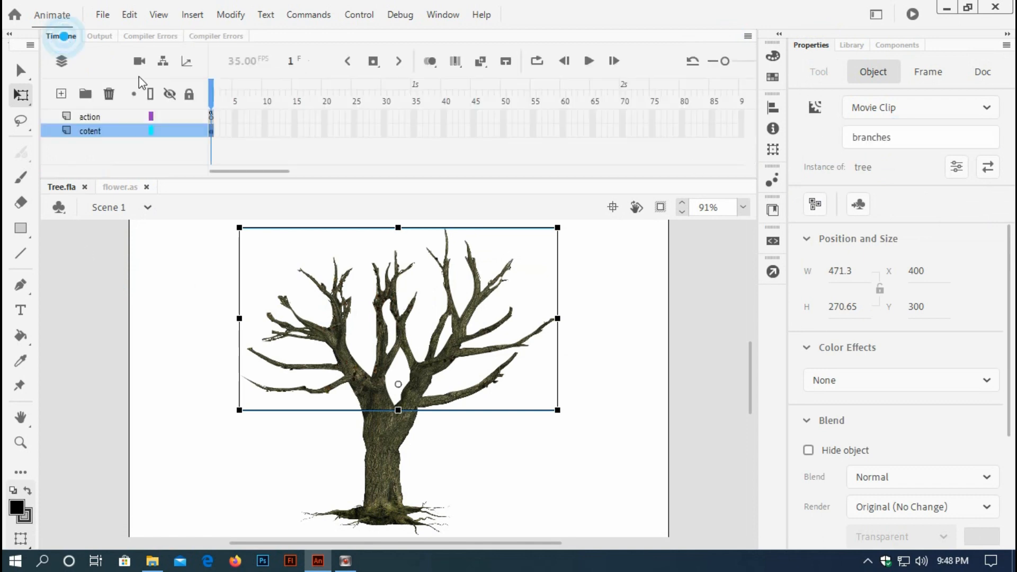
{"action": "left_click", "coordinate": [212, 116]}
{"action": "left_click", "coordinate": [773, 272]}
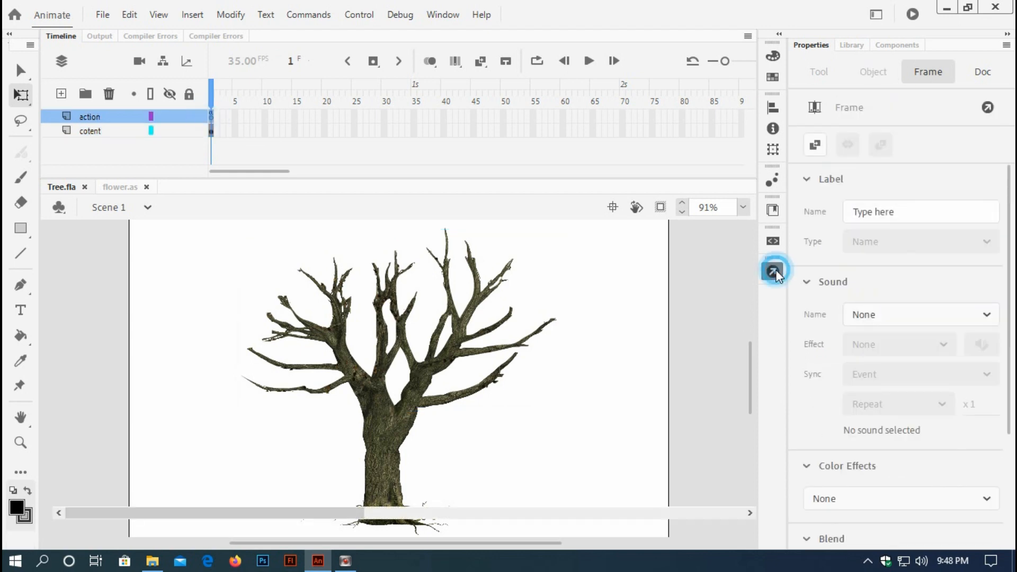
{"action": "left_click", "coordinate": [286, 290]}
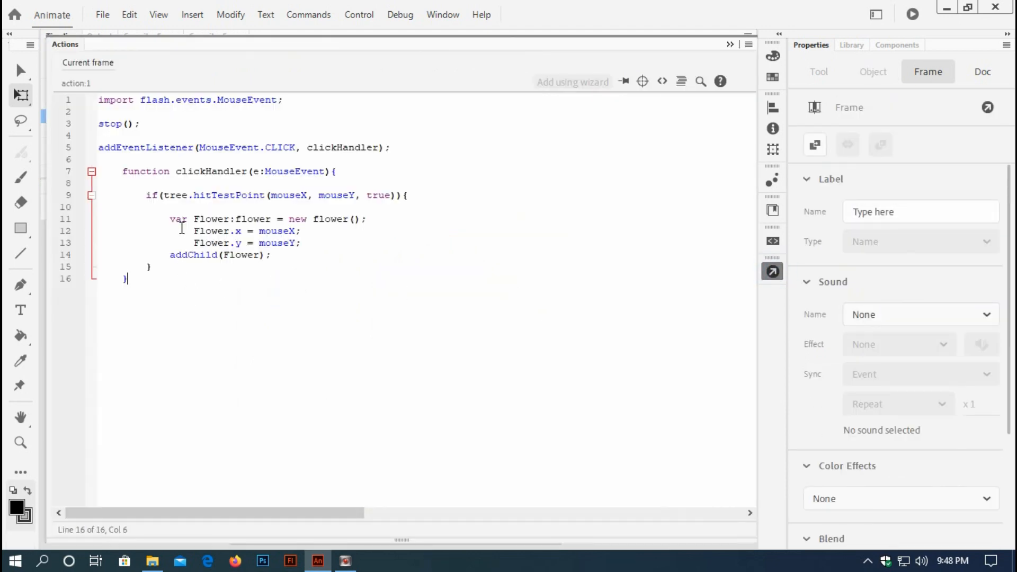
{"action": "double_click", "coordinate": [172, 196]}
{"action": "type", "text": "branches"}
{"action": "key", "text": "ctrl+s"}
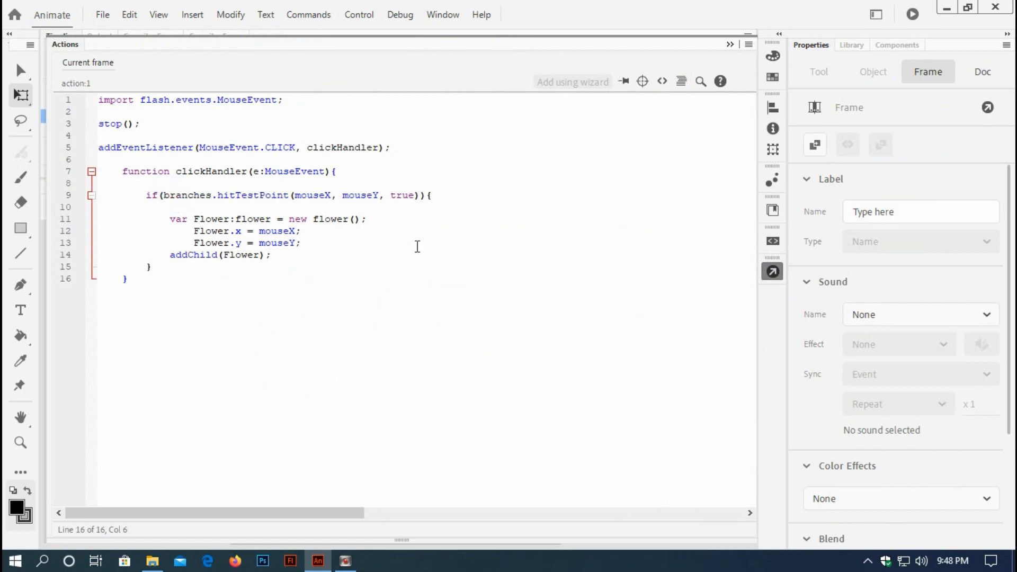
Test the movie again and grow flowers up the tall upright branch on the left side of the tree.
{"action": "left_click", "coordinate": [377, 240]}
{"action": "left_click", "coordinate": [359, 14]}
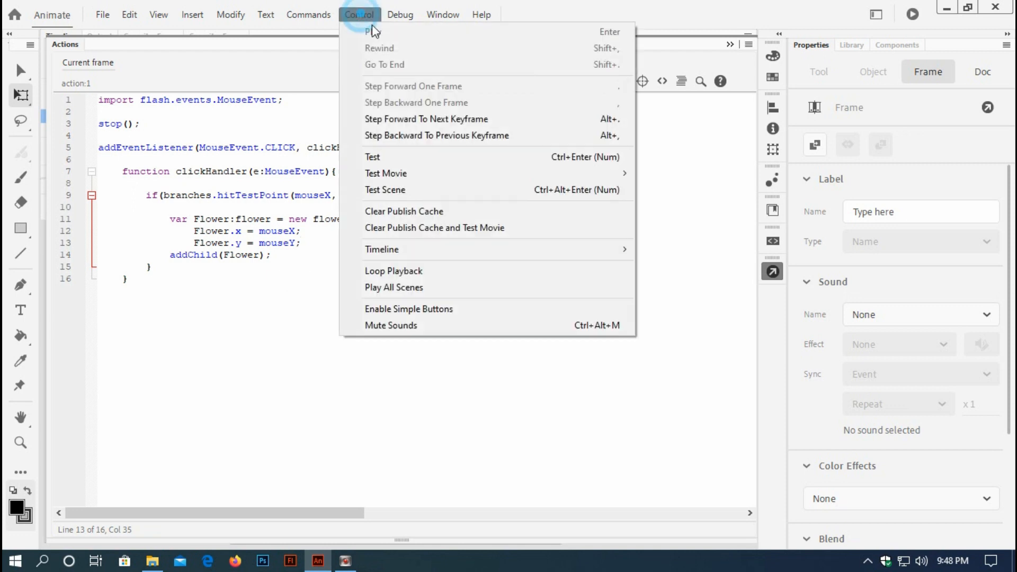
{"action": "left_click", "coordinate": [367, 155]}
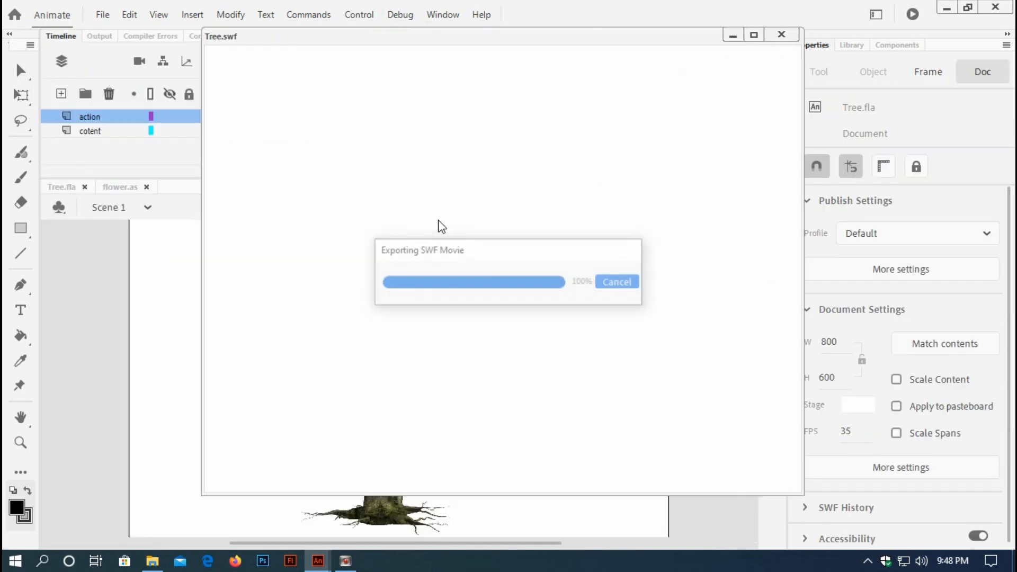
{"action": "mouse_move", "coordinate": [444, 237]}
{"action": "left_mouse_down"}
{"action": "mouse_move", "coordinate": [441, 154]}
{"action": "mouse_move", "coordinate": [463, 127]}
{"action": "left_mouse_up"}
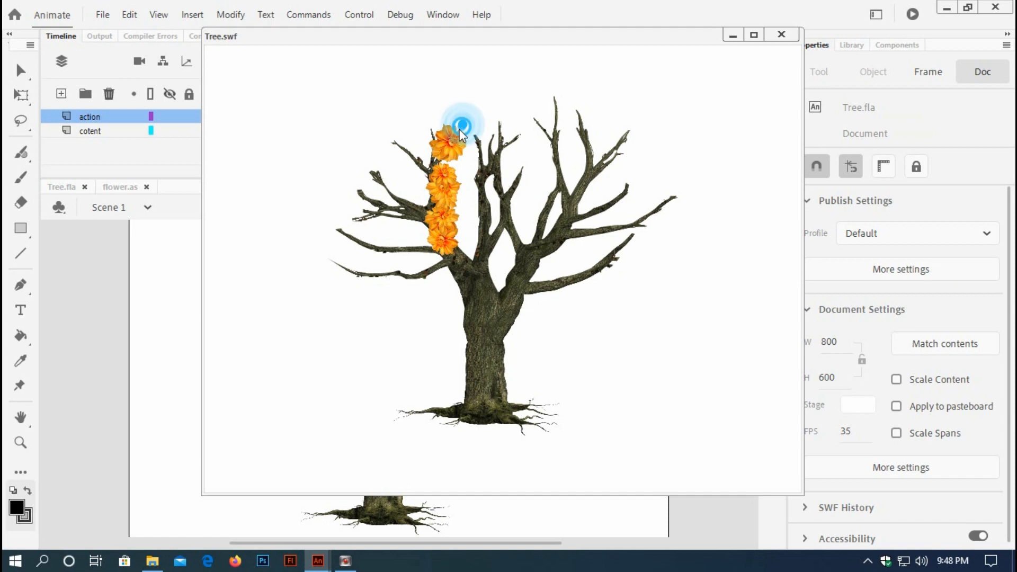
Grow flowers on the tips of the central branch and the tallest branch, also trying points just beyond their ends.
{"action": "left_click", "coordinate": [498, 135]}
{"action": "left_click", "coordinate": [499, 110]}
{"action": "left_click", "coordinate": [500, 134]}
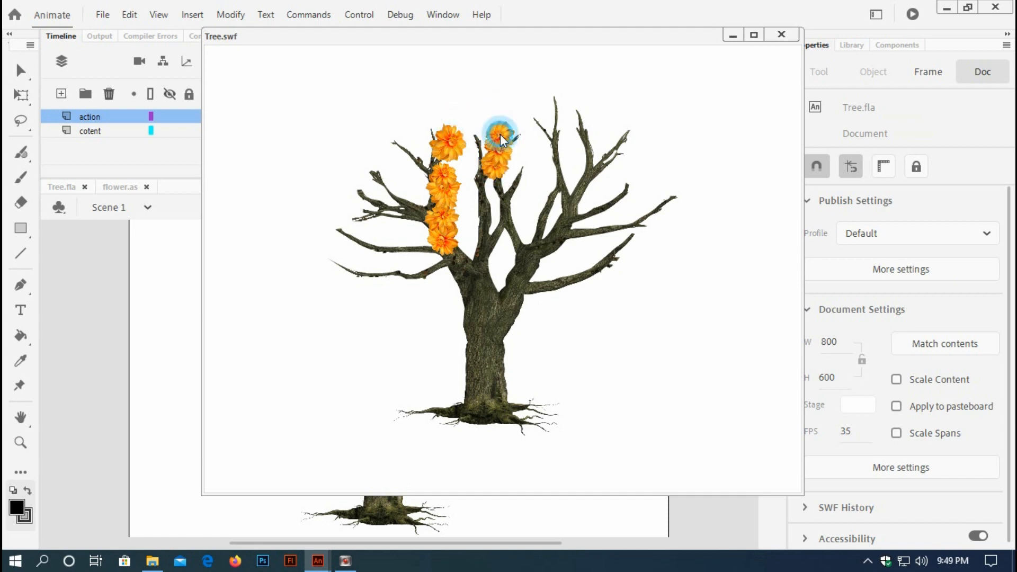
{"action": "left_click", "coordinate": [535, 122]}
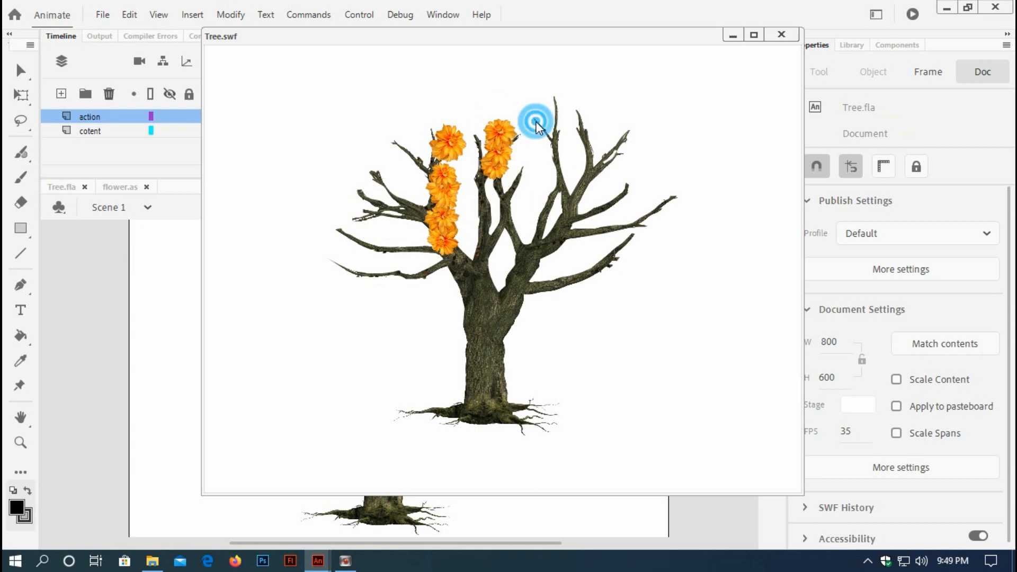
{"action": "left_click", "coordinate": [554, 123]}
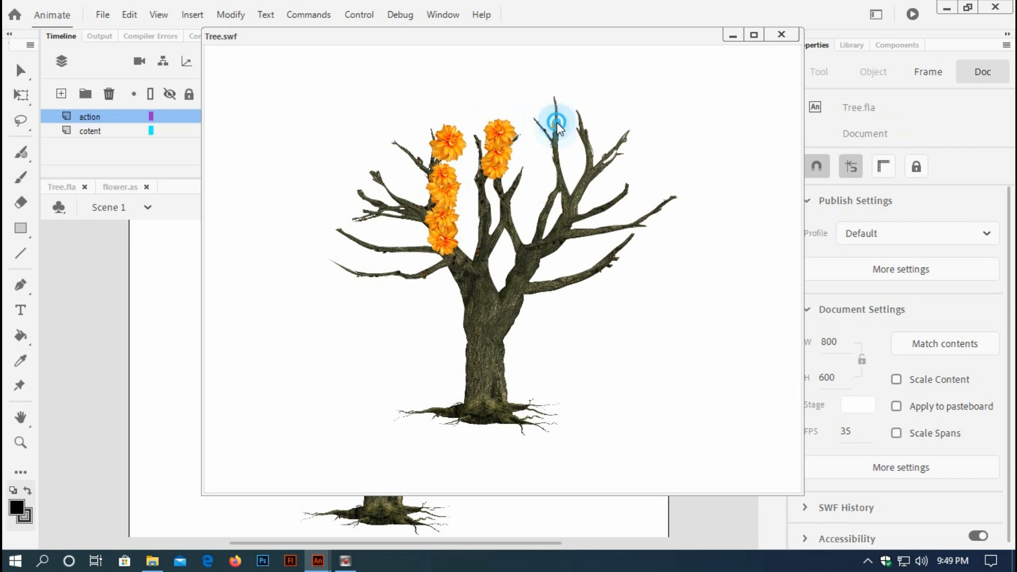
{"action": "left_click", "coordinate": [554, 104]}
{"action": "left_click", "coordinate": [552, 94]}
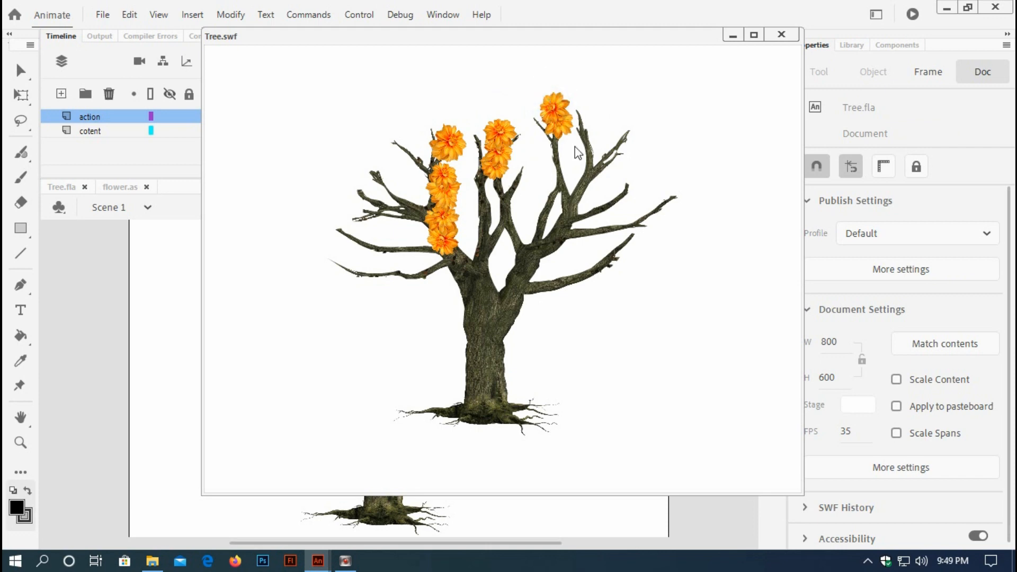
Grow flowers down the lower part of the right limb and up the adjoining central branch.
{"action": "left_click", "coordinate": [558, 217]}
{"action": "left_click", "coordinate": [529, 254]}
{"action": "left_click", "coordinate": [516, 232]}
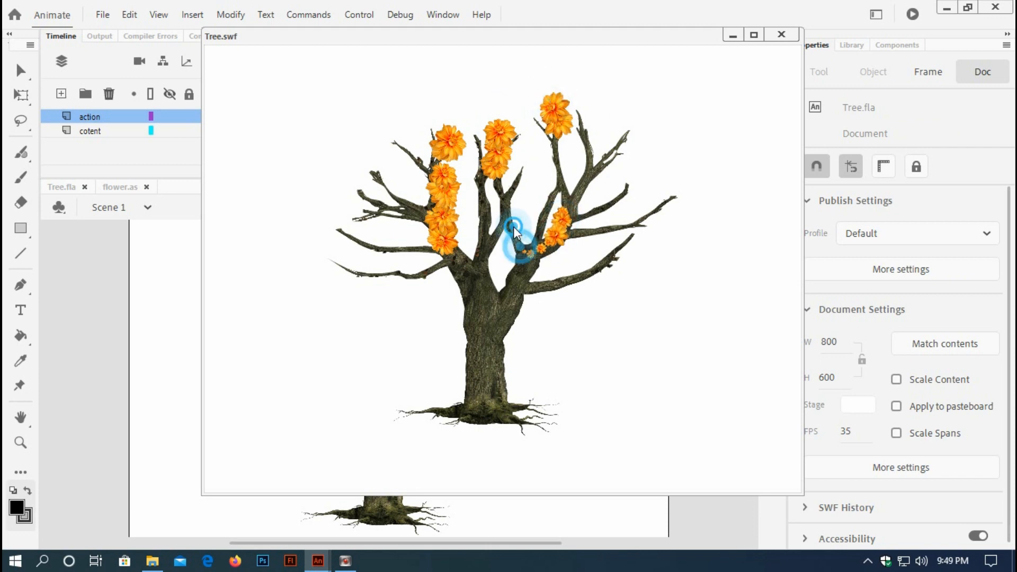
{"action": "left_click", "coordinate": [506, 211]}
{"action": "left_click", "coordinate": [509, 191]}
{"action": "left_click", "coordinate": [520, 176]}
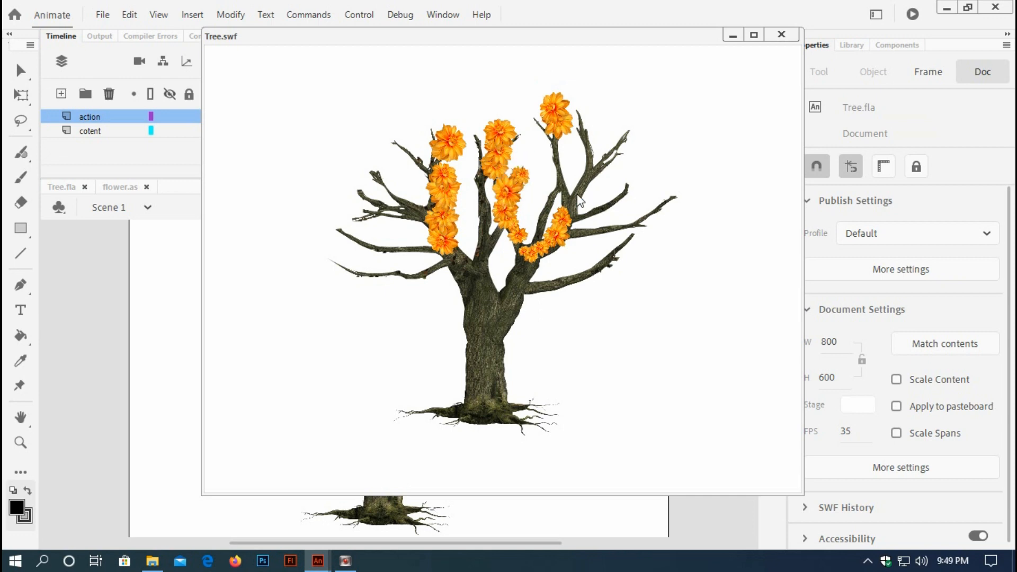
Grow flowers along the upper right branches out to their two tips.
{"action": "left_click", "coordinate": [589, 164]}
{"action": "left_click", "coordinate": [609, 155]}
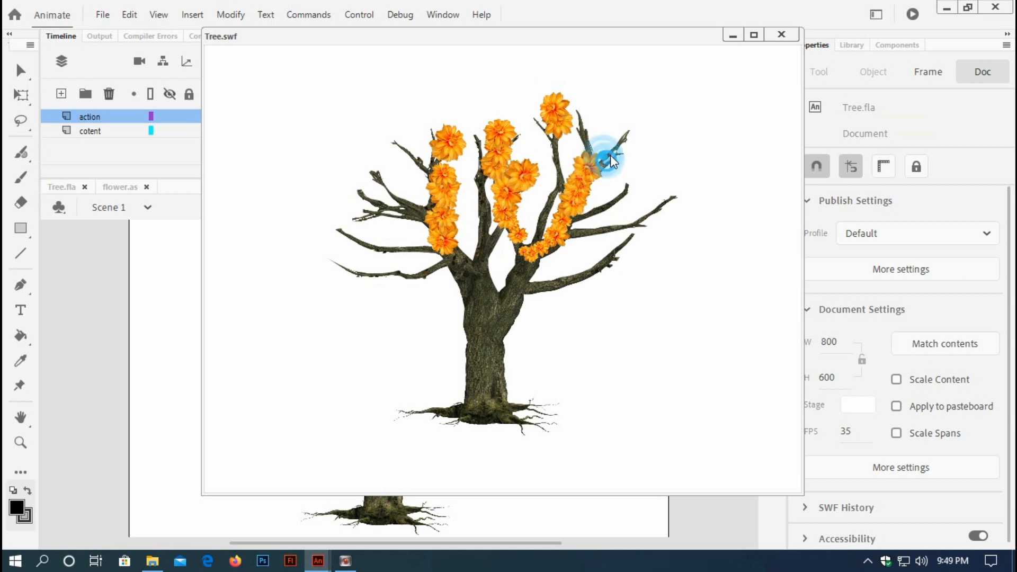
{"action": "left_click", "coordinate": [617, 137]}
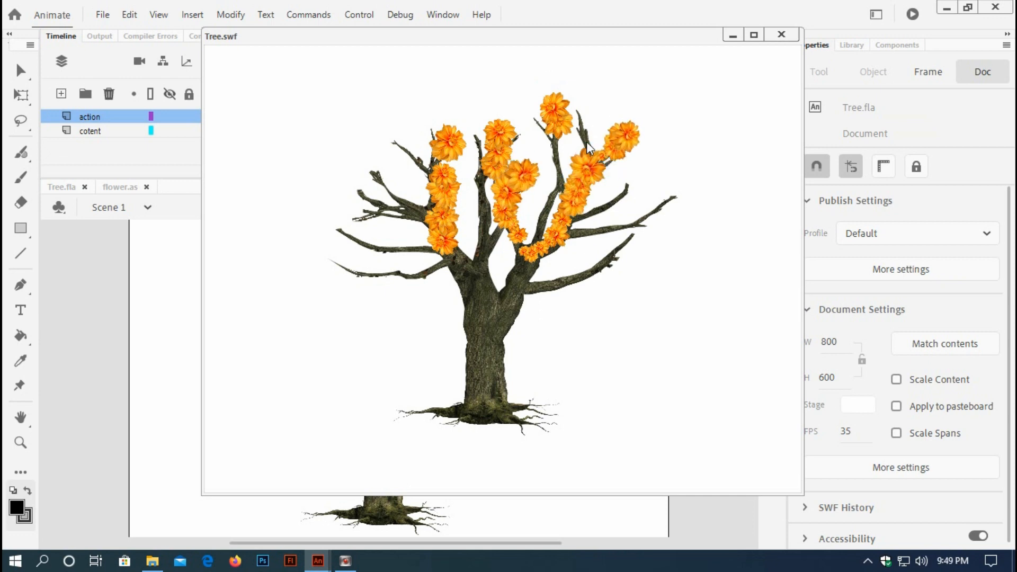
{"action": "left_click", "coordinate": [581, 121]}
{"action": "left_click", "coordinate": [580, 129]}
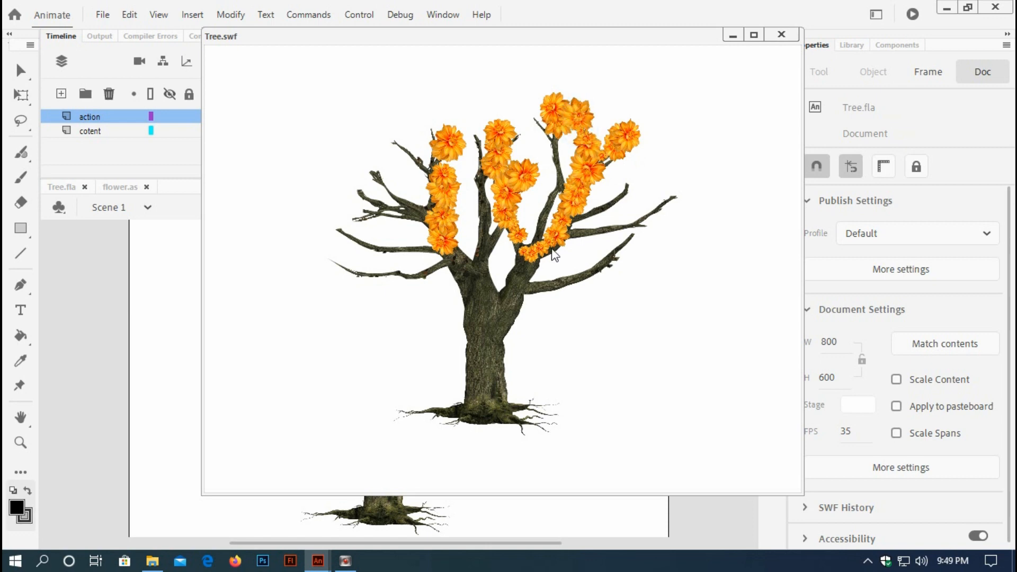
Grow flowers along the long middle branch on the right side of the tree, out to its tip.
{"action": "left_click", "coordinate": [588, 227]}
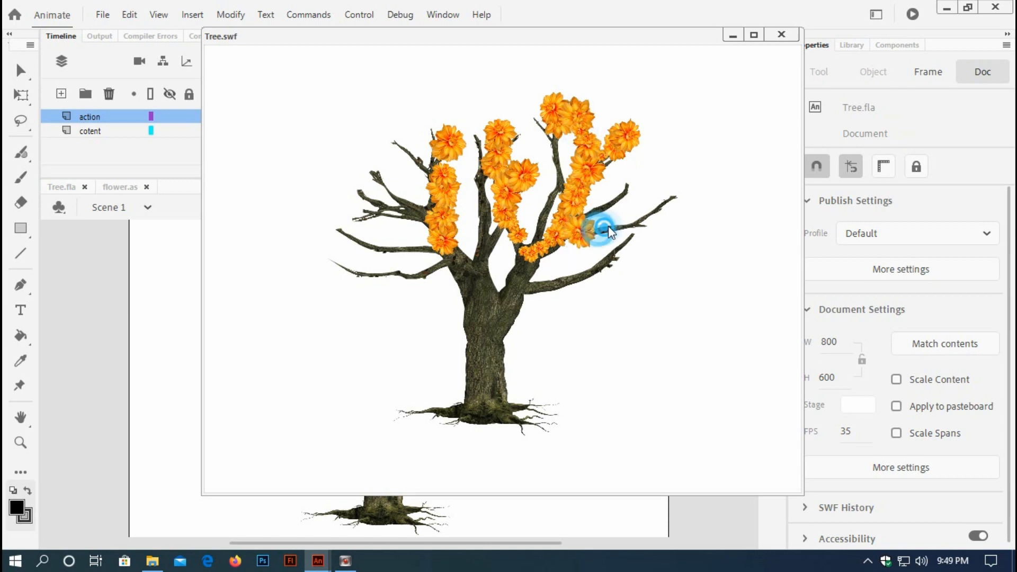
{"action": "left_click", "coordinate": [609, 226]}
{"action": "left_click", "coordinate": [636, 224]}
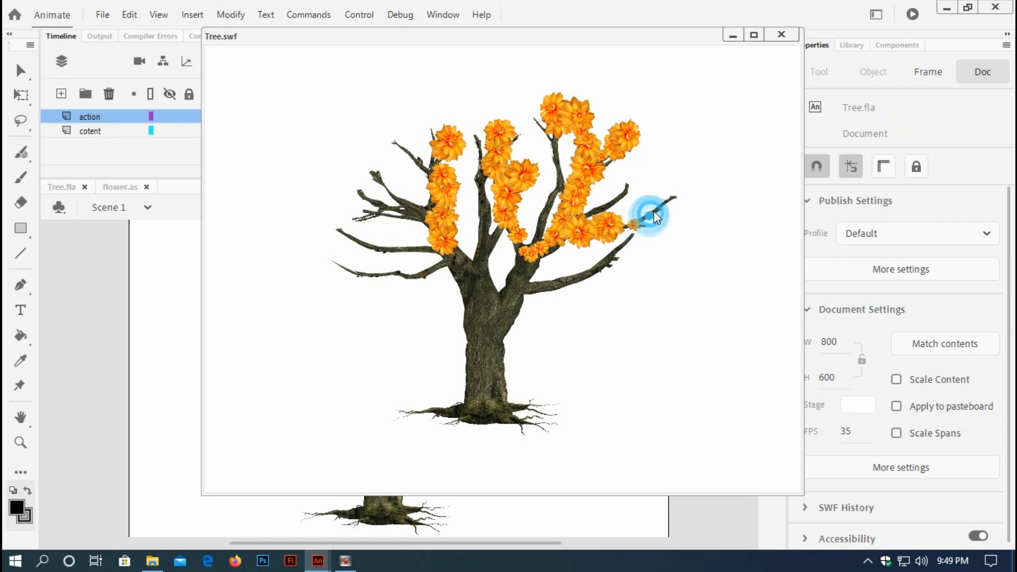
{"action": "left_click", "coordinate": [665, 202]}
{"action": "left_click", "coordinate": [675, 198]}
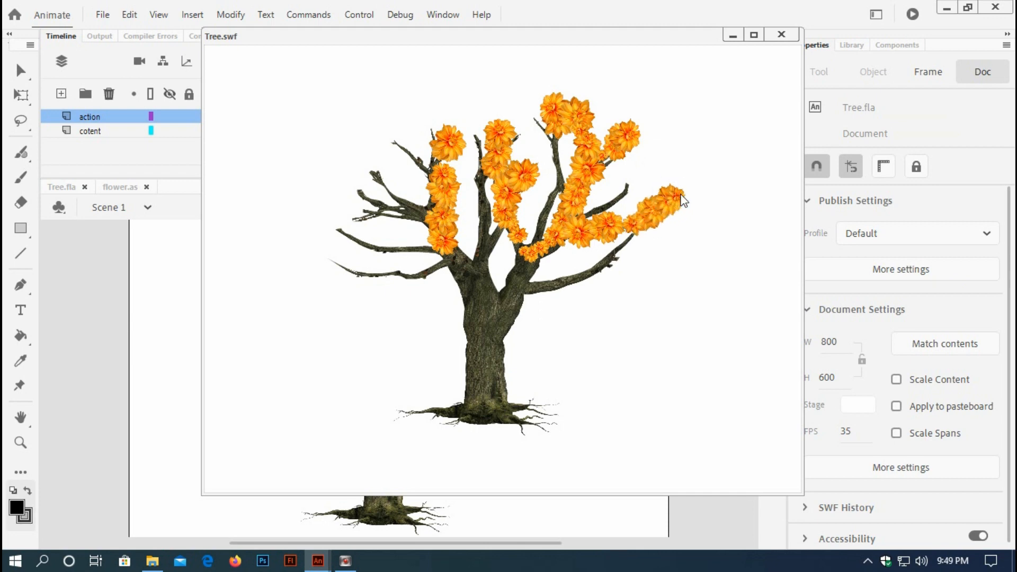
Grow flowers down the lowest right branch from its outer part to where it joins the trunk.
{"action": "left_click", "coordinate": [620, 247]}
{"action": "left_click", "coordinate": [581, 274]}
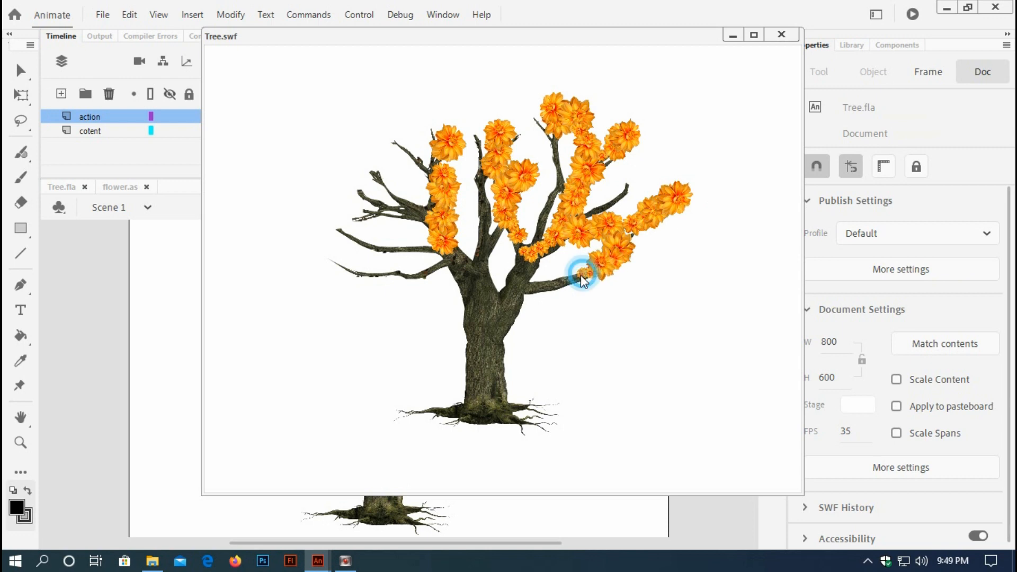
{"action": "left_click", "coordinate": [538, 284]}
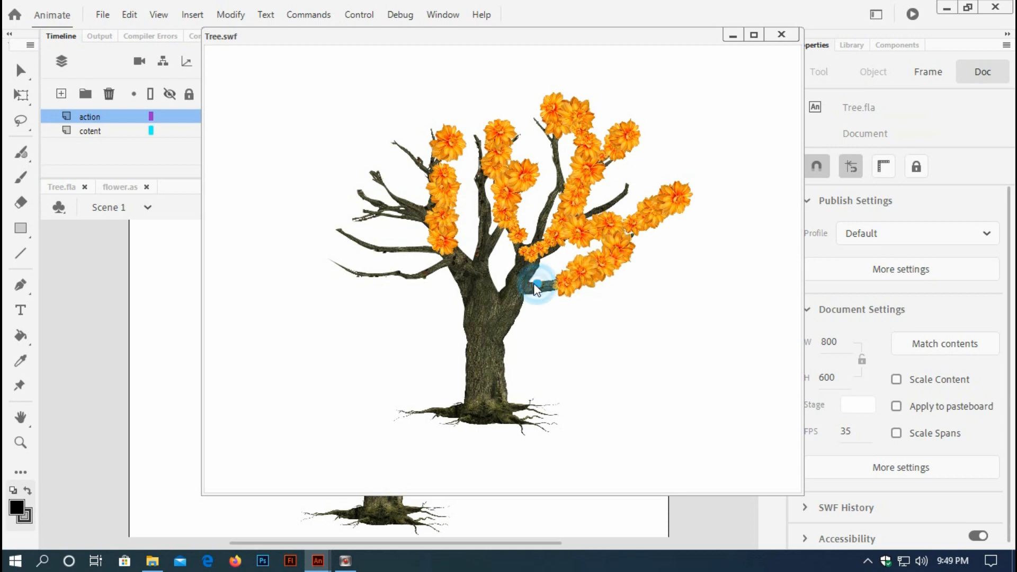
{"action": "left_click", "coordinate": [526, 272]}
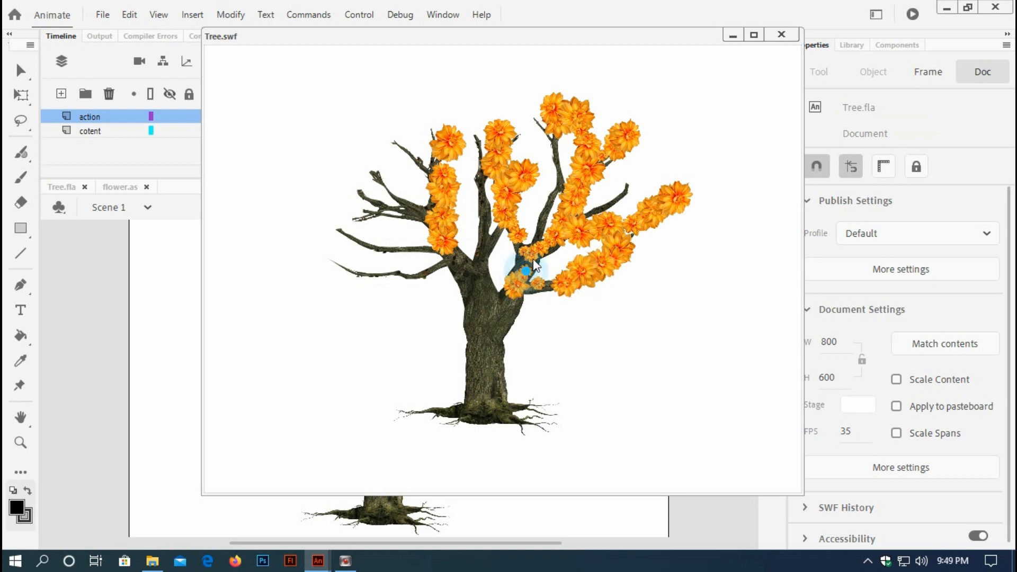
Grow flowers from the trunk fork up the inner central branch and onto the left side branch, and close the test movie.
{"action": "mouse_move", "coordinate": [476, 290]}
{"action": "left_mouse_down"}
{"action": "mouse_move", "coordinate": [491, 244]}
{"action": "mouse_move", "coordinate": [482, 169]}
{"action": "left_mouse_up"}
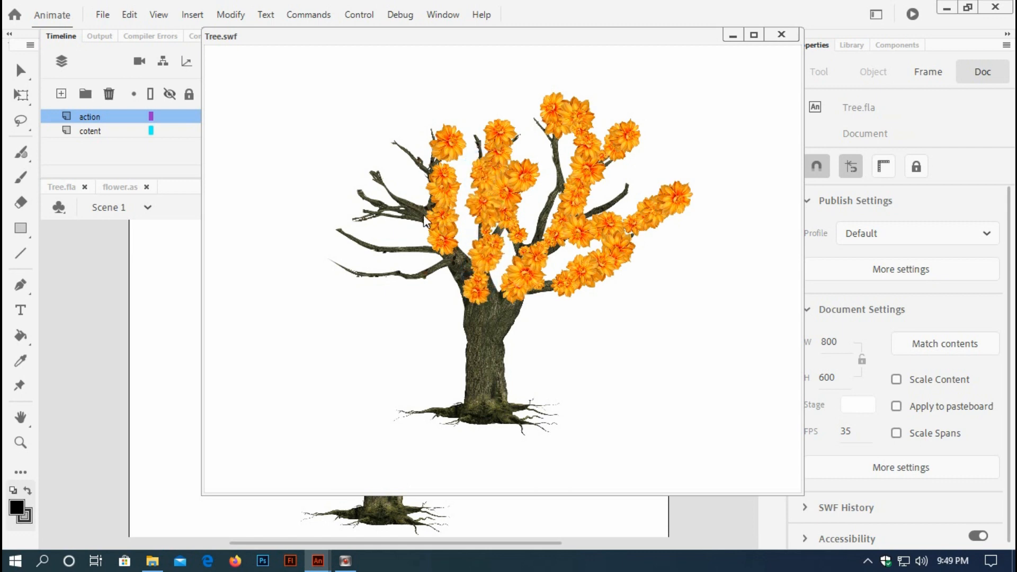
{"action": "left_click_drag", "start_coordinate": [414, 207], "coordinate": [402, 203]}
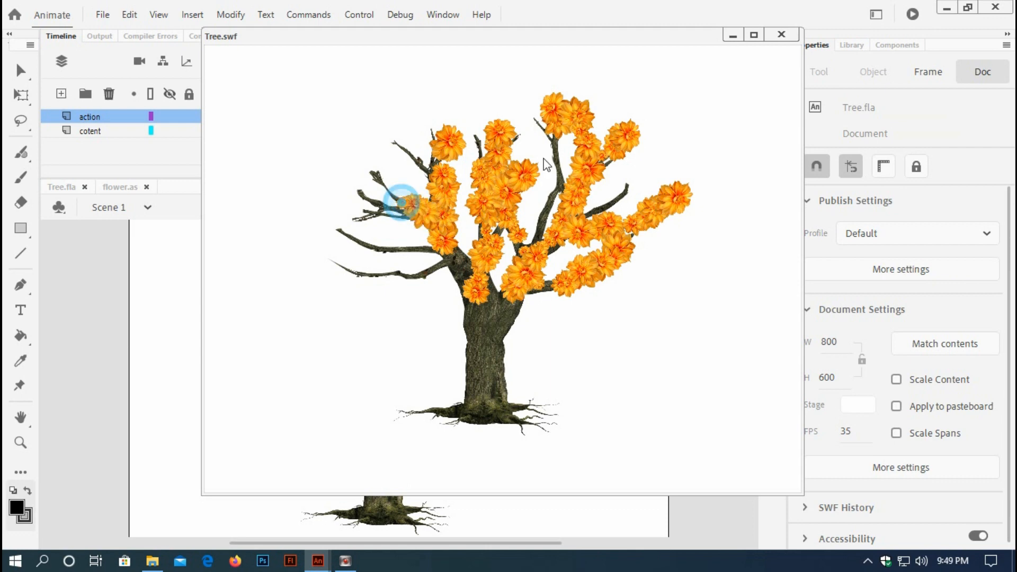
{"action": "left_click", "coordinate": [779, 36]}
Select the branches part of the tree on the stage with the Free Transform tool.
{"action": "key", "text": "q"}
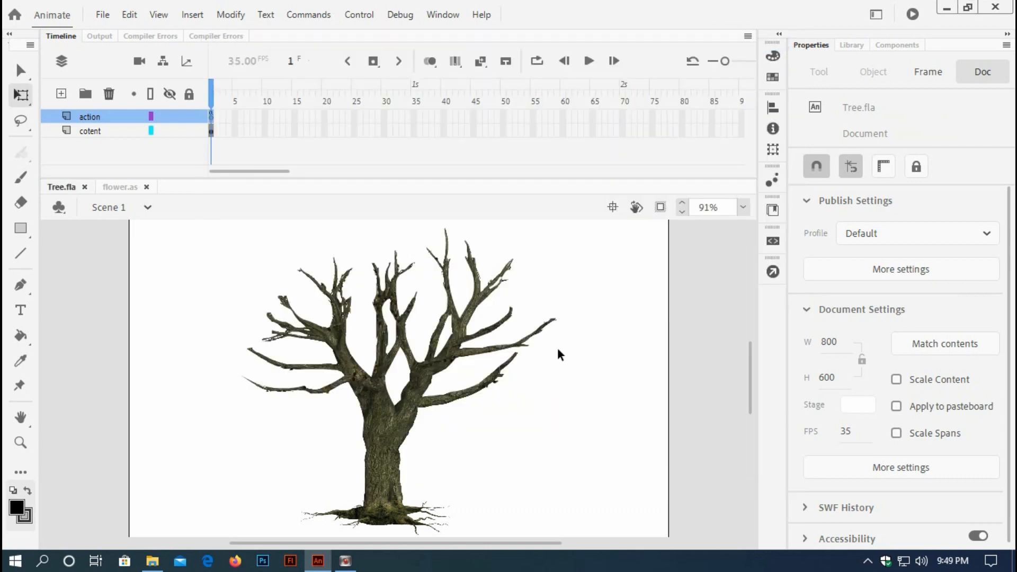
{"action": "left_click", "coordinate": [559, 349]}
{"action": "left_click", "coordinate": [360, 308]}
{"action": "left_click", "coordinate": [339, 305]}
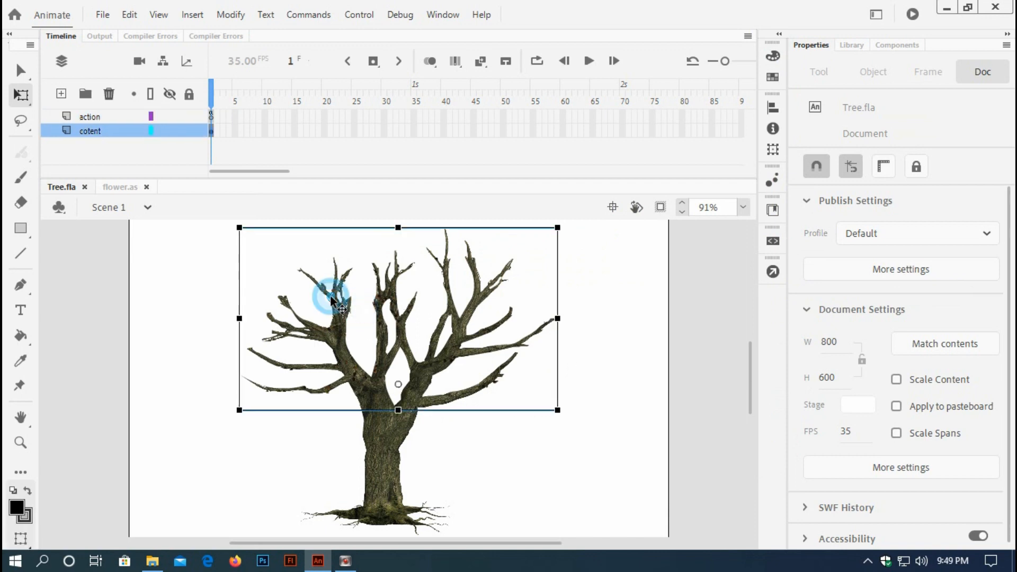